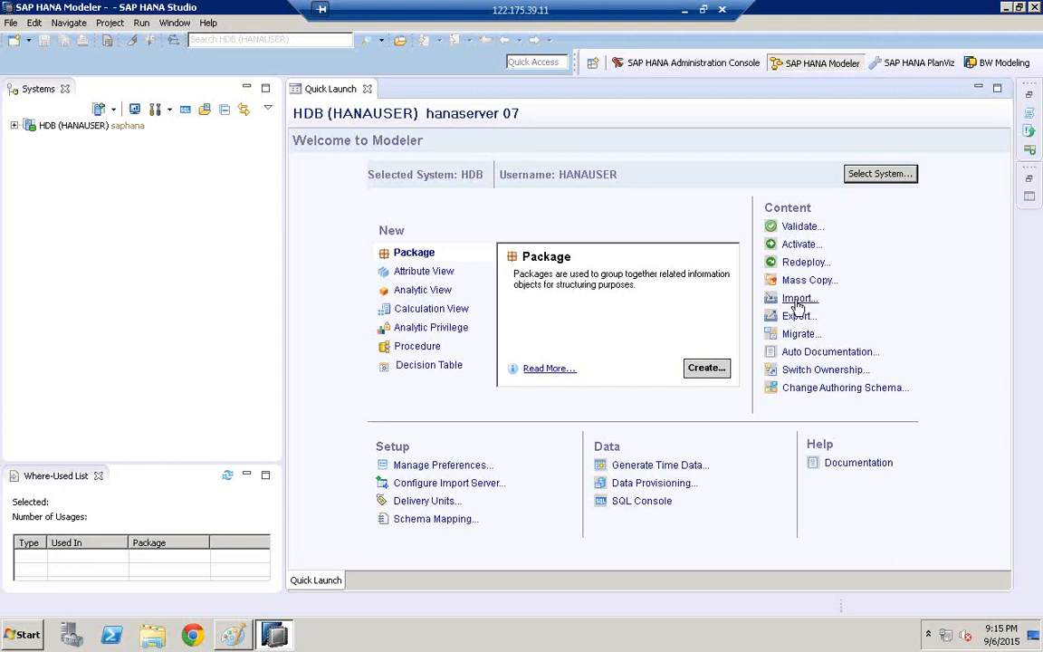
# Start a content import and choose SAP NetWeaver BW Models as the import source.
pyautogui.click(797, 299)
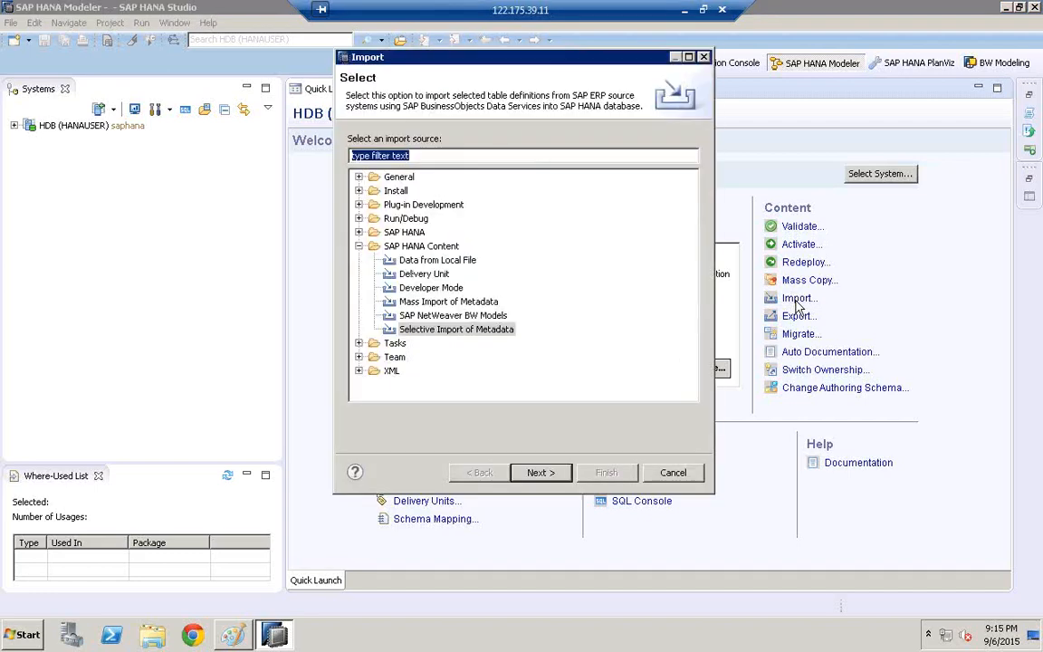
pyautogui.click(405, 315)
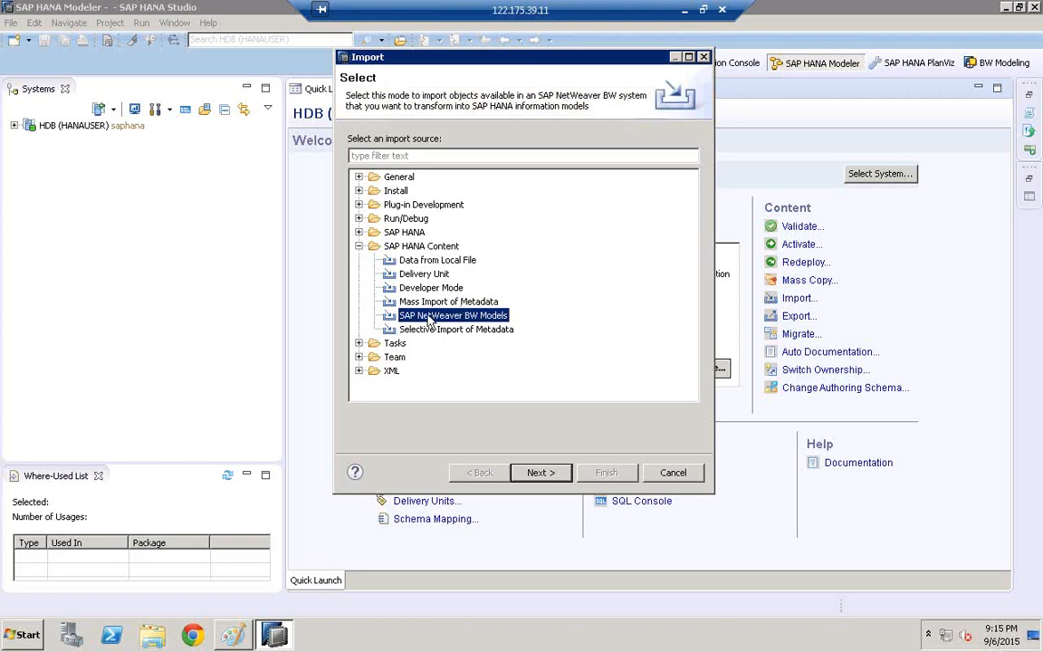
pyautogui.click(536, 472)
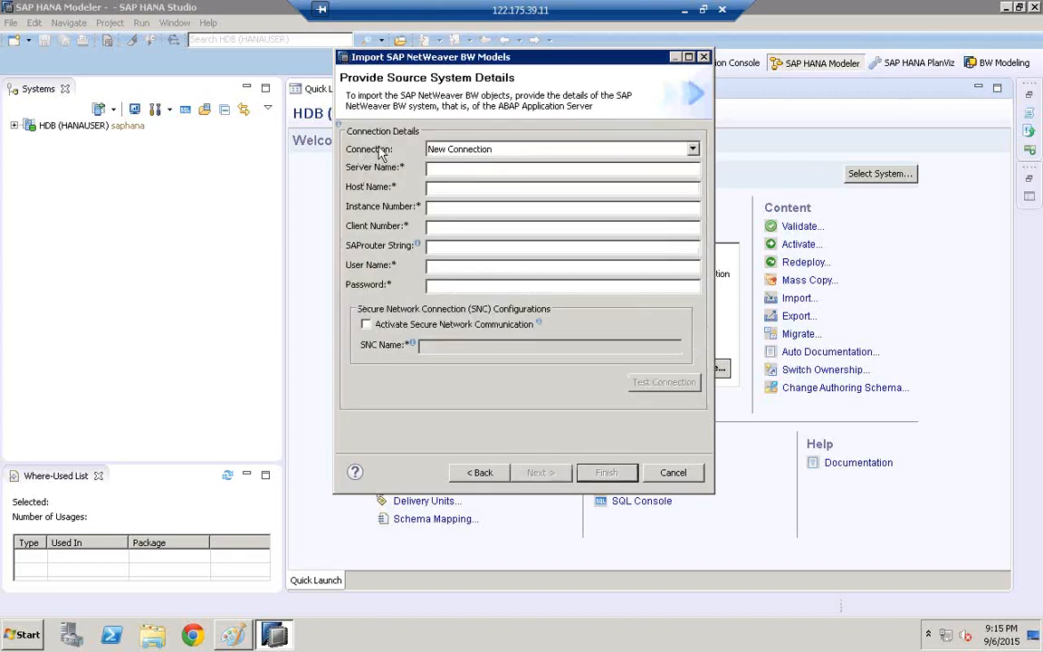
# Switch to SAP Logon and open the properties of the BW7.4 connection to look up its application server.
pyautogui.click(455, 171)
pyautogui.click(23, 634)
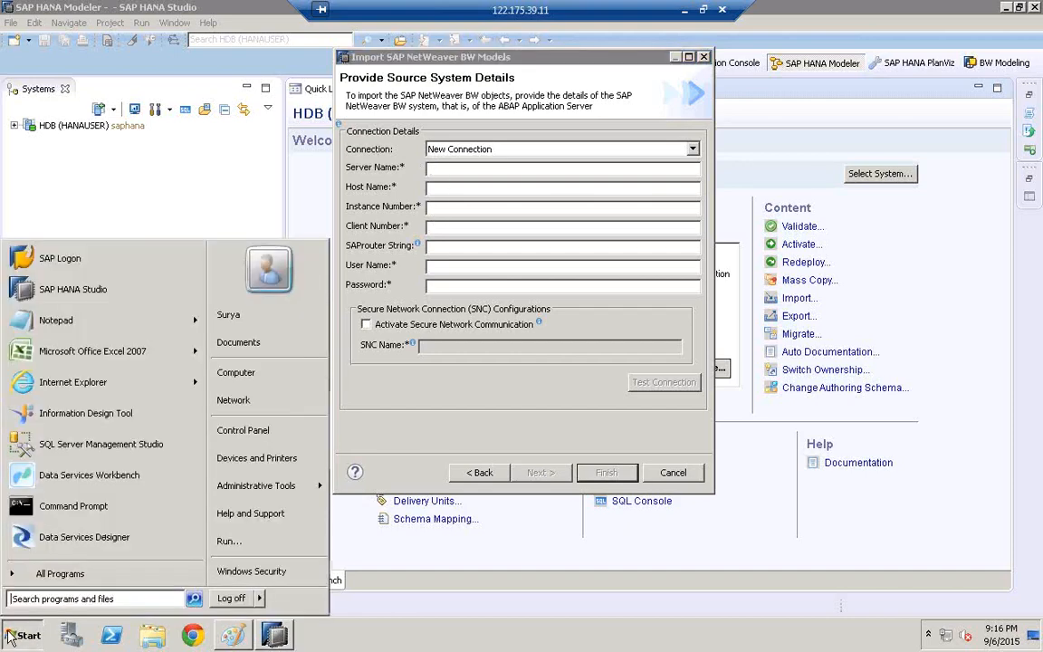
pyautogui.click(59, 260)
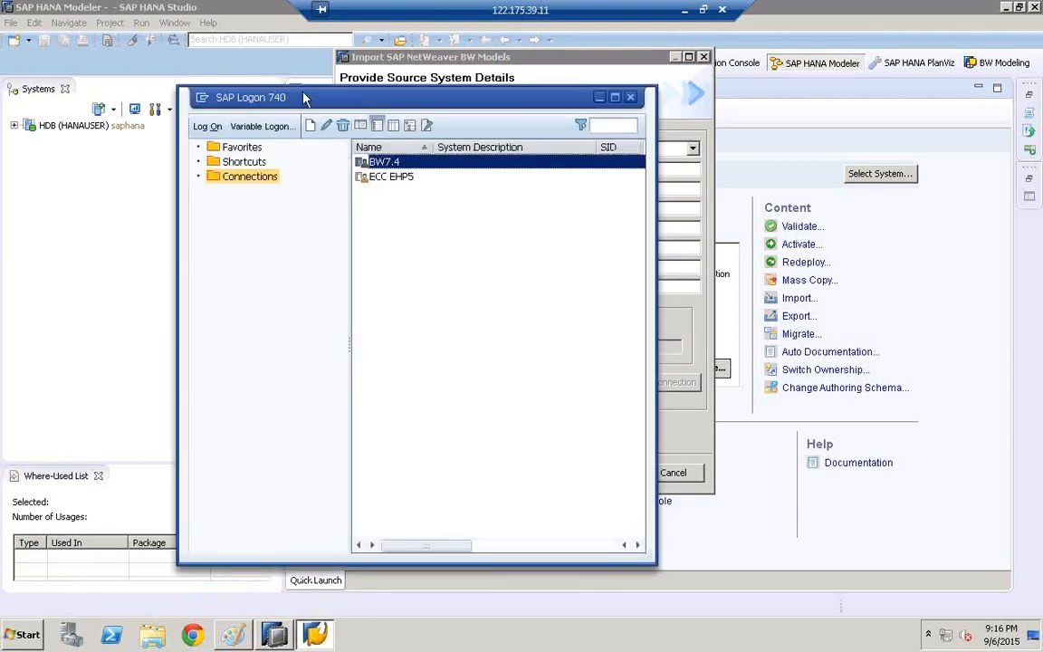
pyautogui.moveTo(304, 97); pyautogui.dragTo(264, 236)
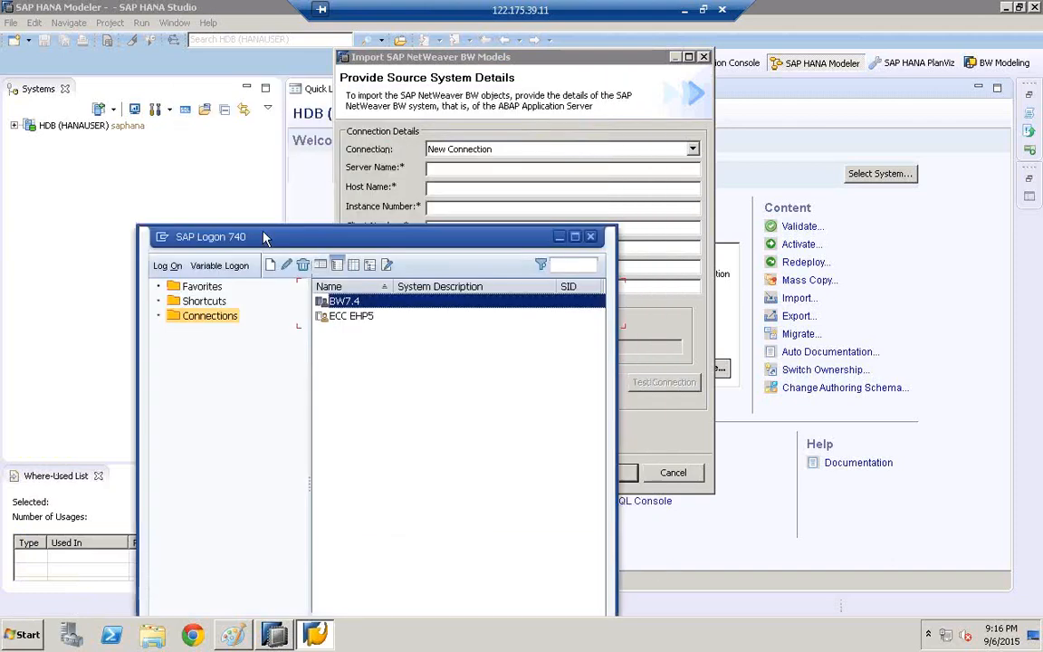
pyautogui.rightClick(353, 308)
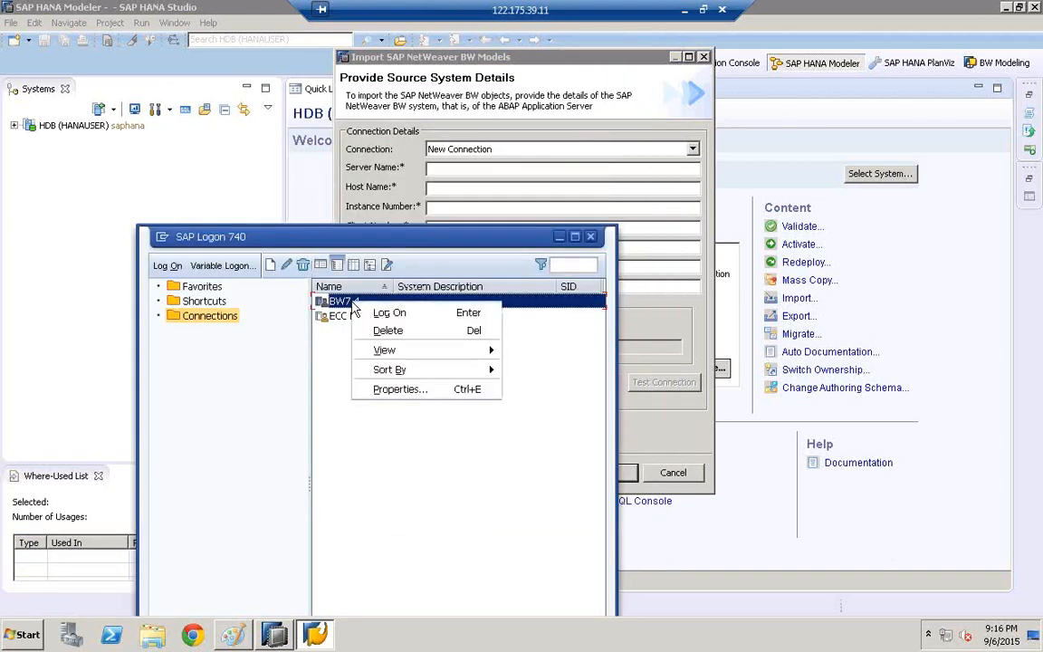
pyautogui.click(408, 389)
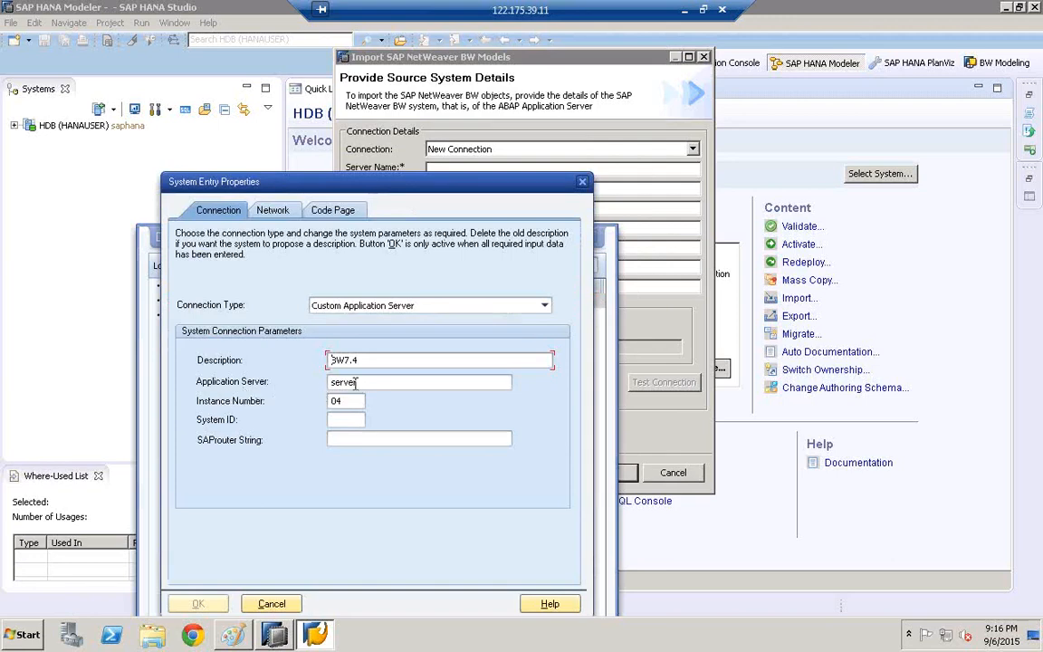
pyautogui.doubleClick(355, 382)
# Fill in the import's source system with server name SERVER, host name server and the BW7.4 entry's instance number 04.
pyautogui.click(450, 168)
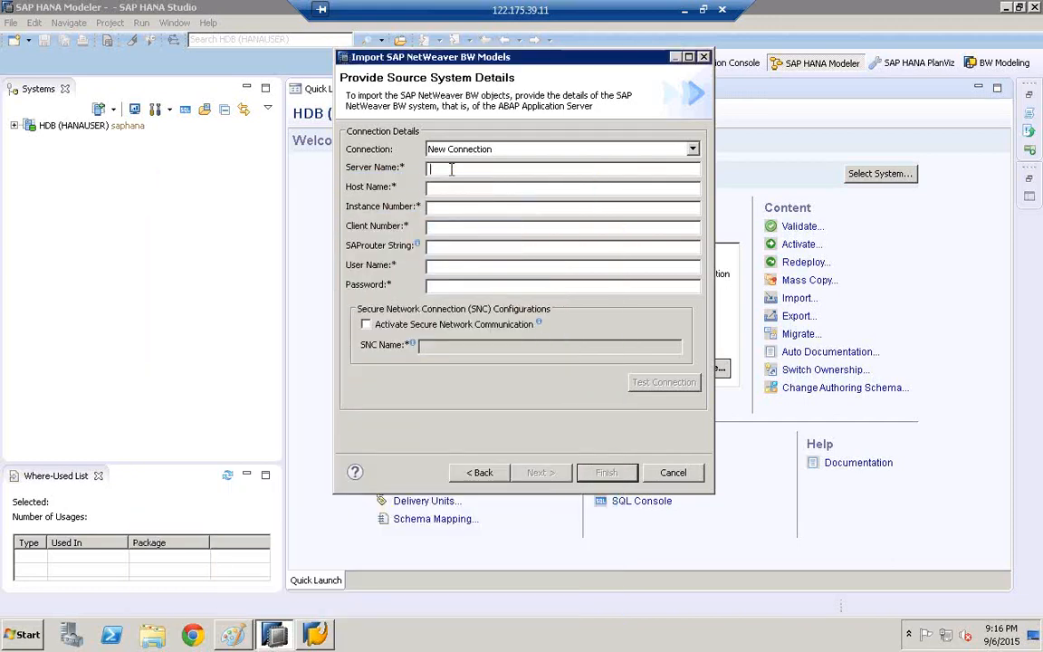
pyautogui.write('SERVER')
pyautogui.write('server')
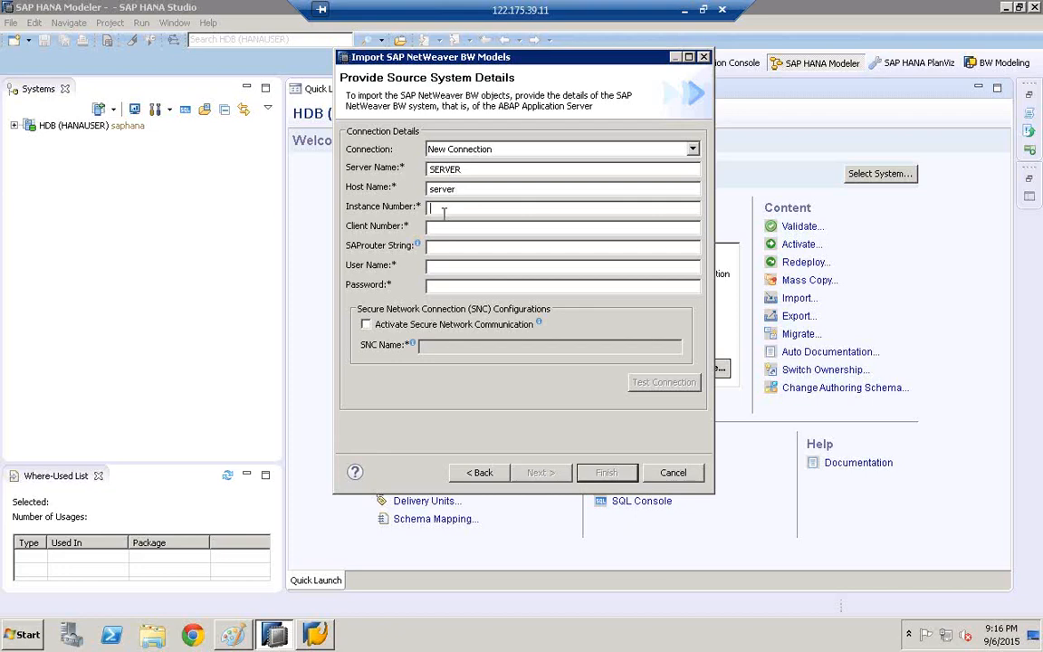
pyautogui.click(317, 632)
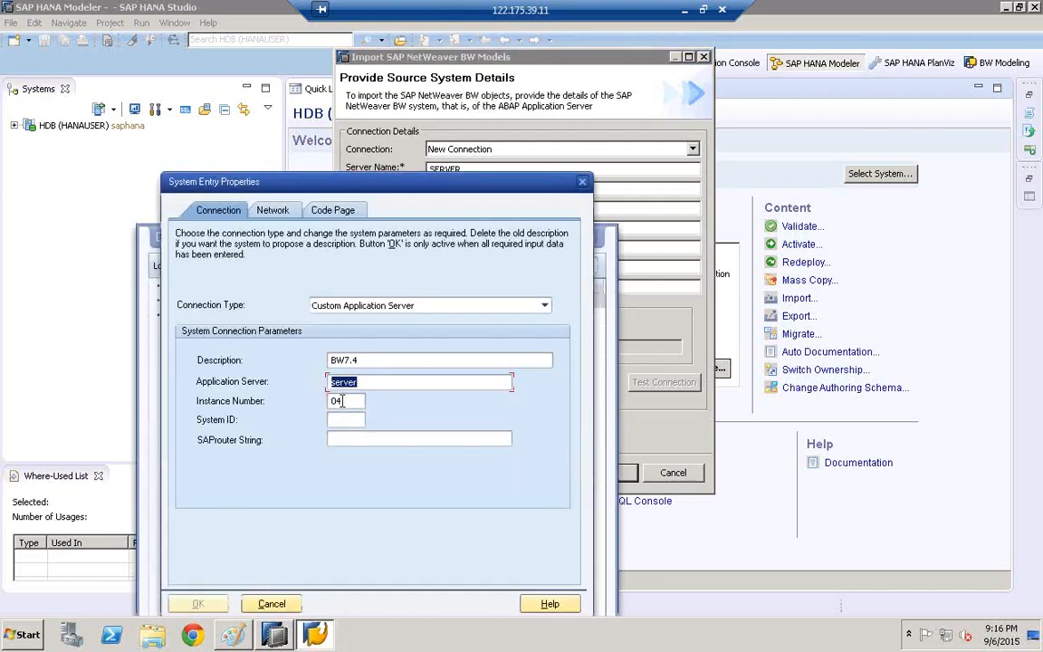
pyautogui.click(517, 106)
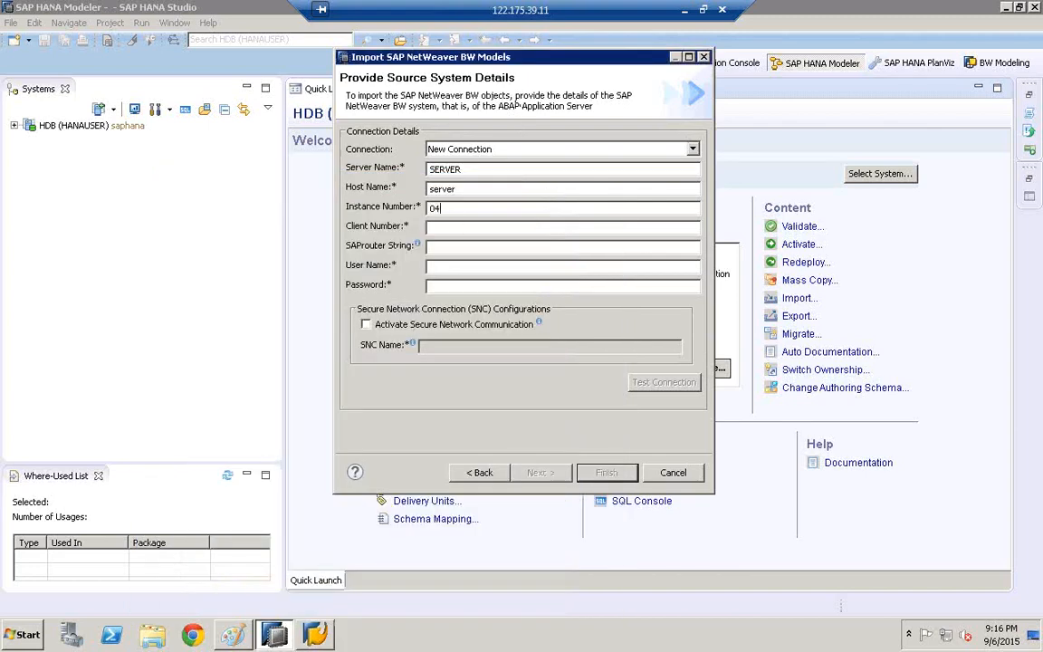
# Look up the client on the BW7.4 logon screen in SAP Logon and set the import's client number to 001.
pyautogui.click(317, 637)
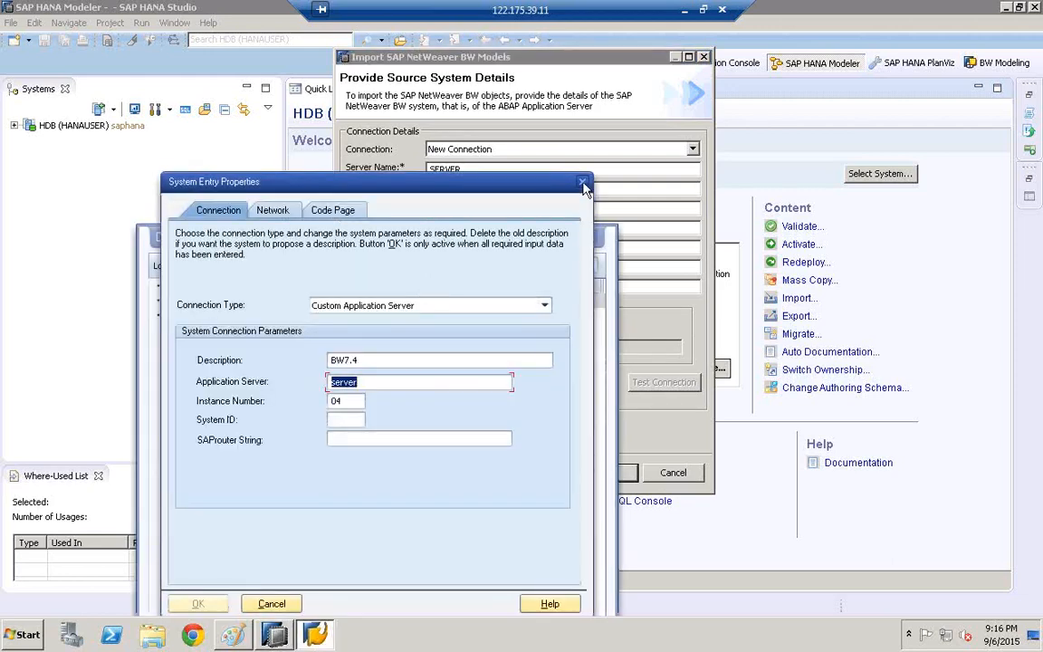
pyautogui.click(584, 187)
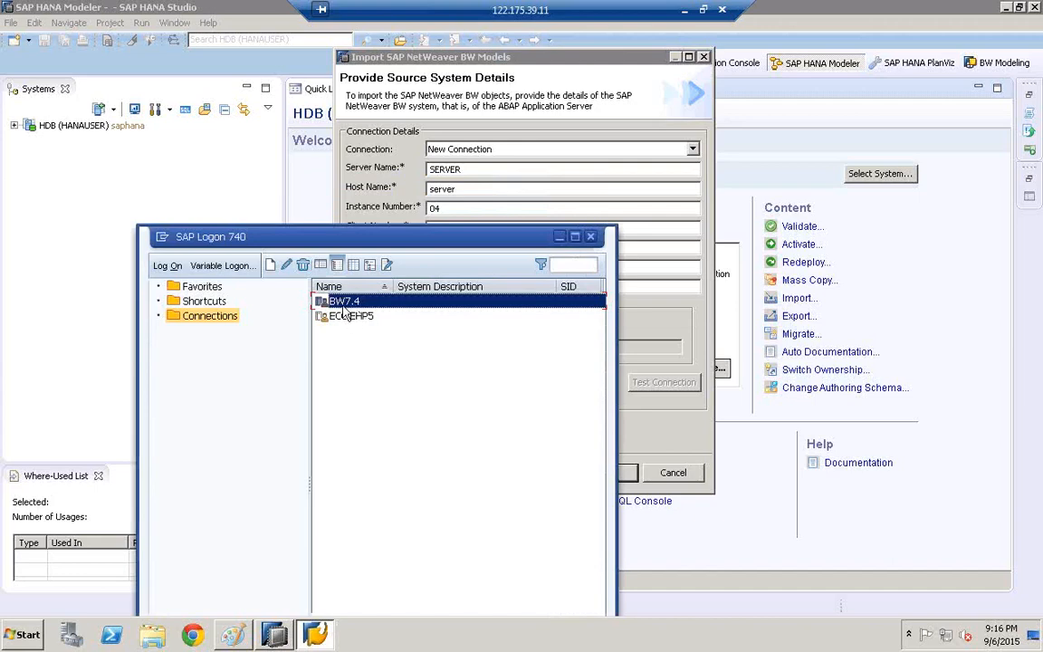
pyautogui.doubleClick(342, 306)
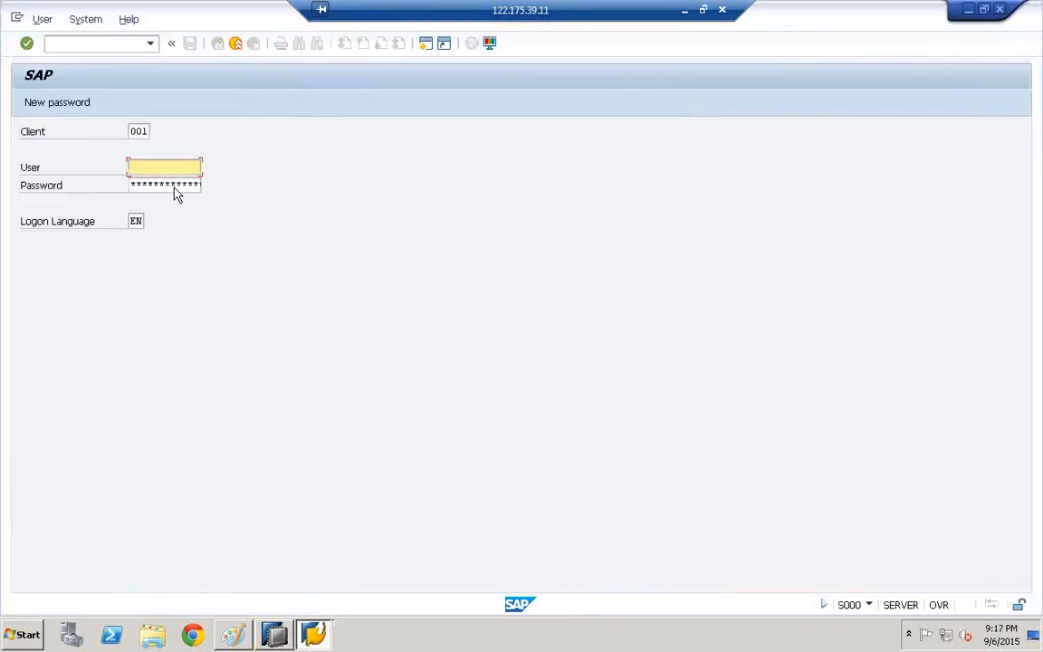
pyautogui.click(967, 10)
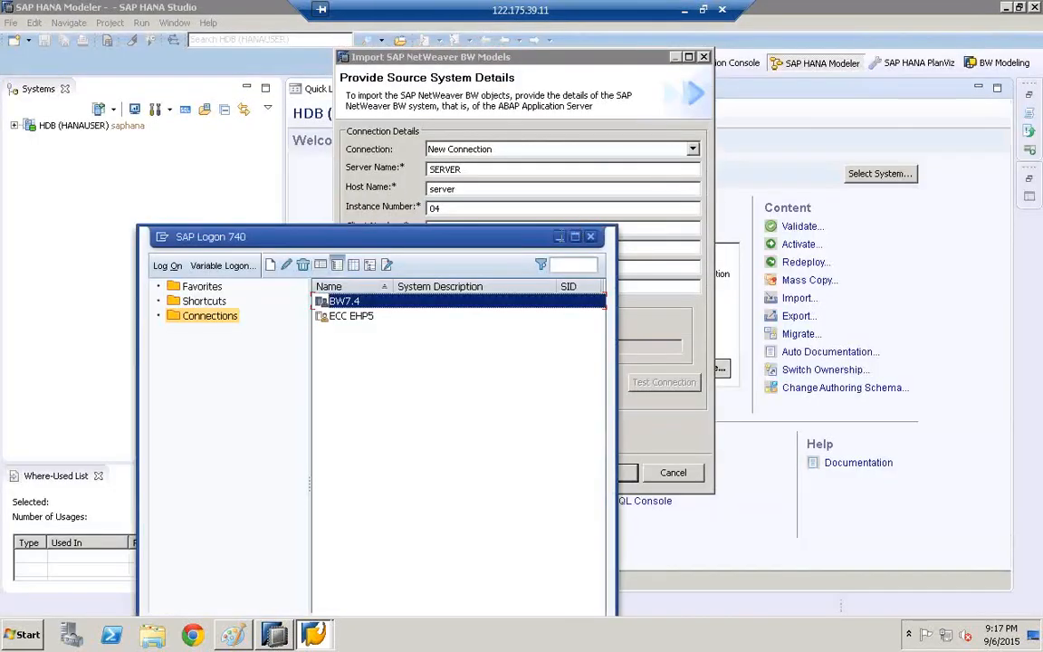
pyautogui.click(560, 237)
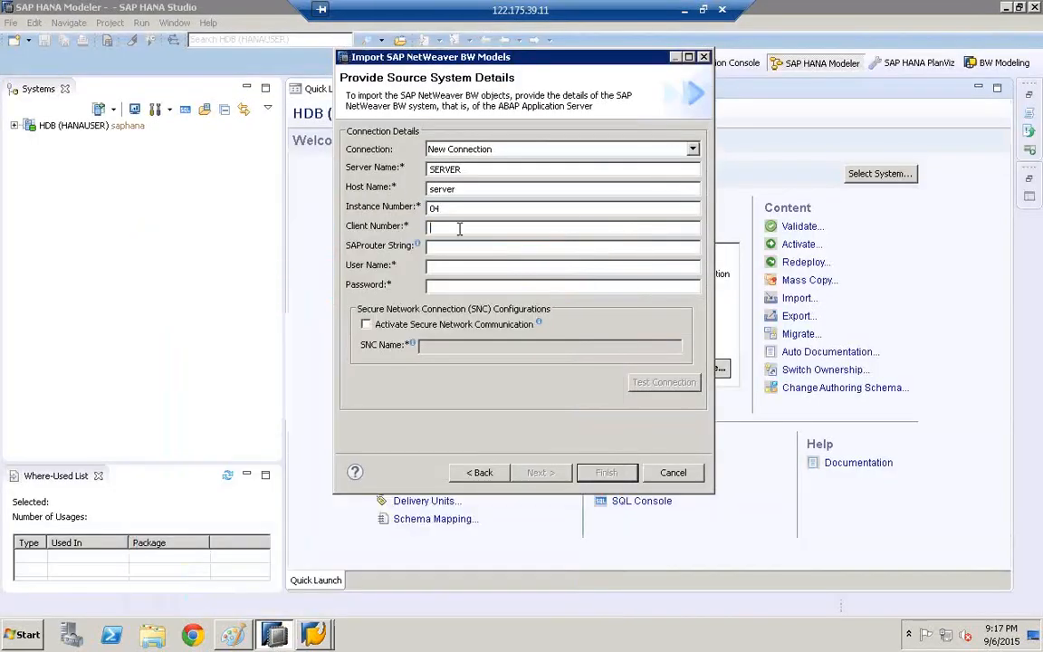
pyautogui.write('001')
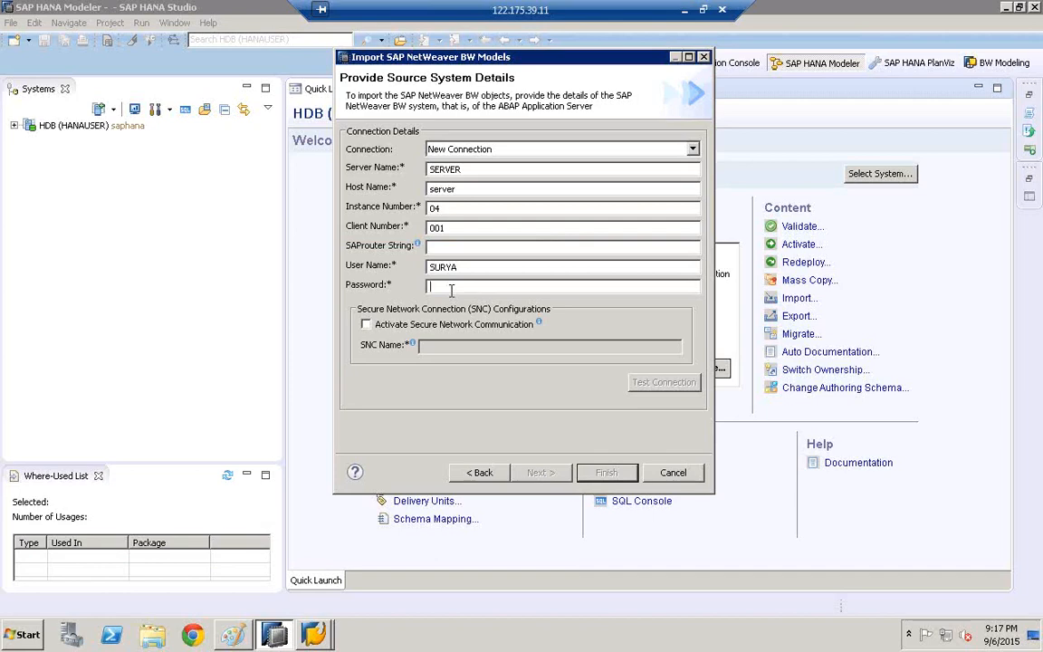
# Enter the BW user name and password in the connection details and test the connection.
pyautogui.write('s')
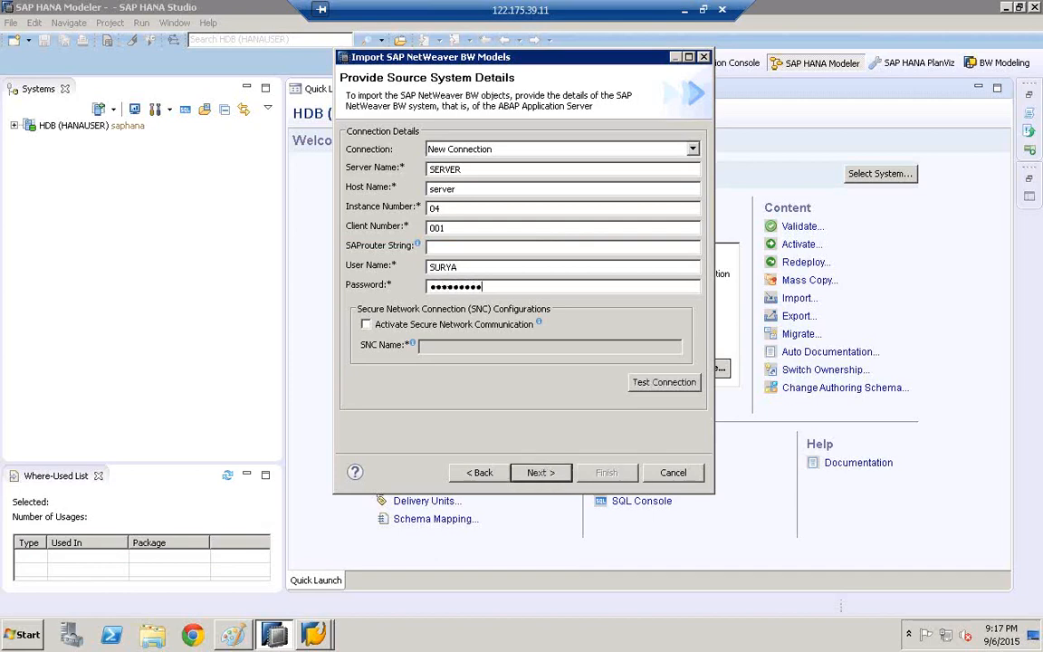
pyautogui.click(656, 387)
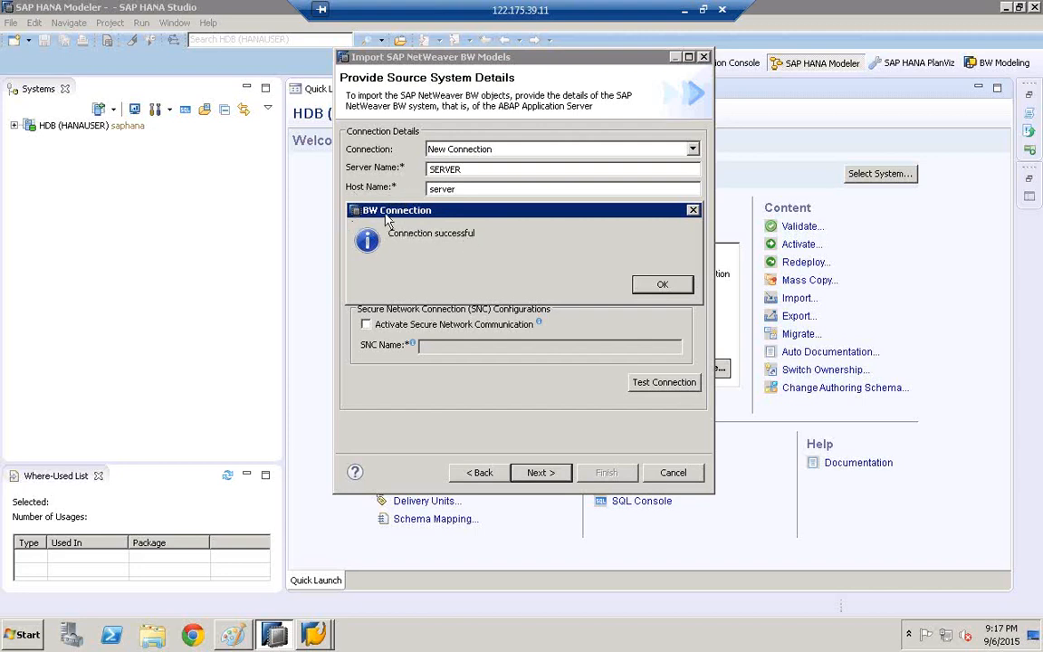
pyautogui.click(674, 287)
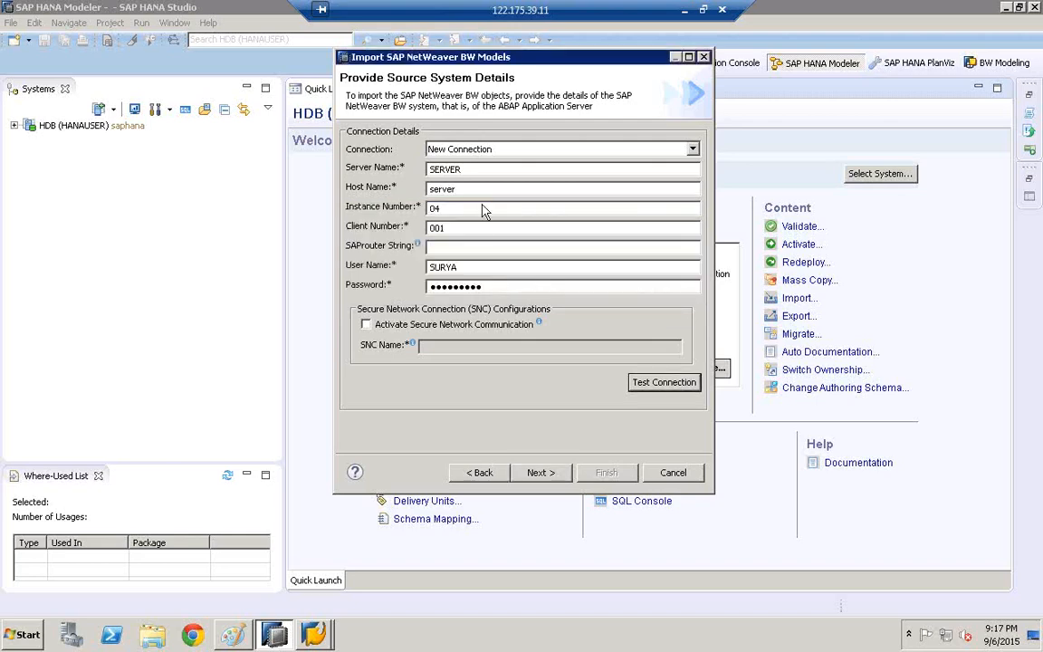
# Switch to Paint, draw a rectangle about 461 × 94 px in the lower part of the canvas and label it "hana".
pyautogui.click(233, 637)
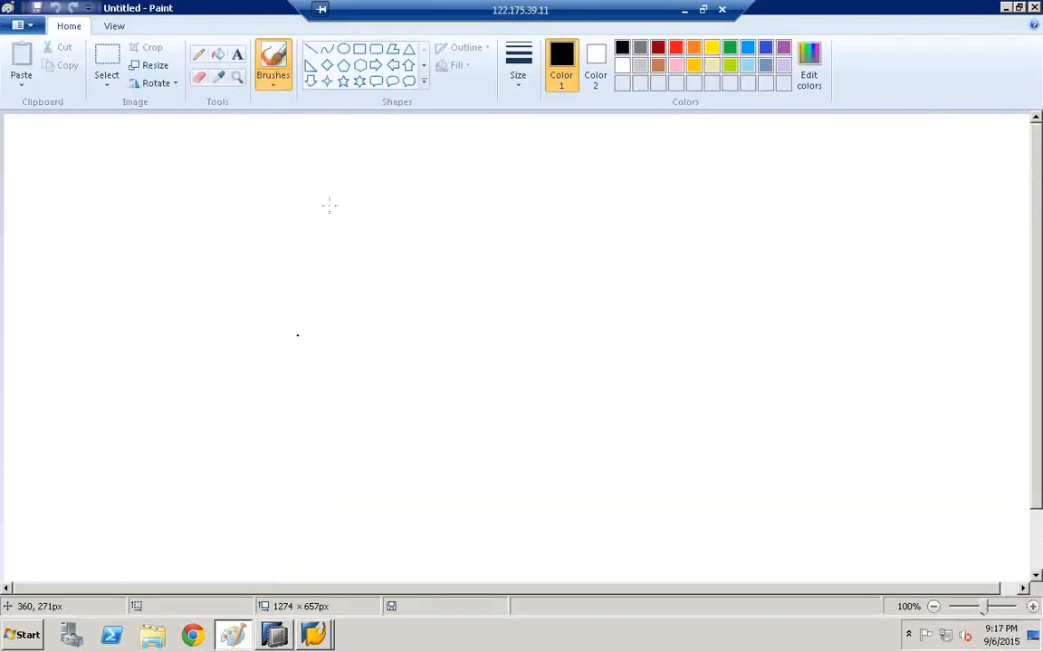
pyautogui.click(361, 50)
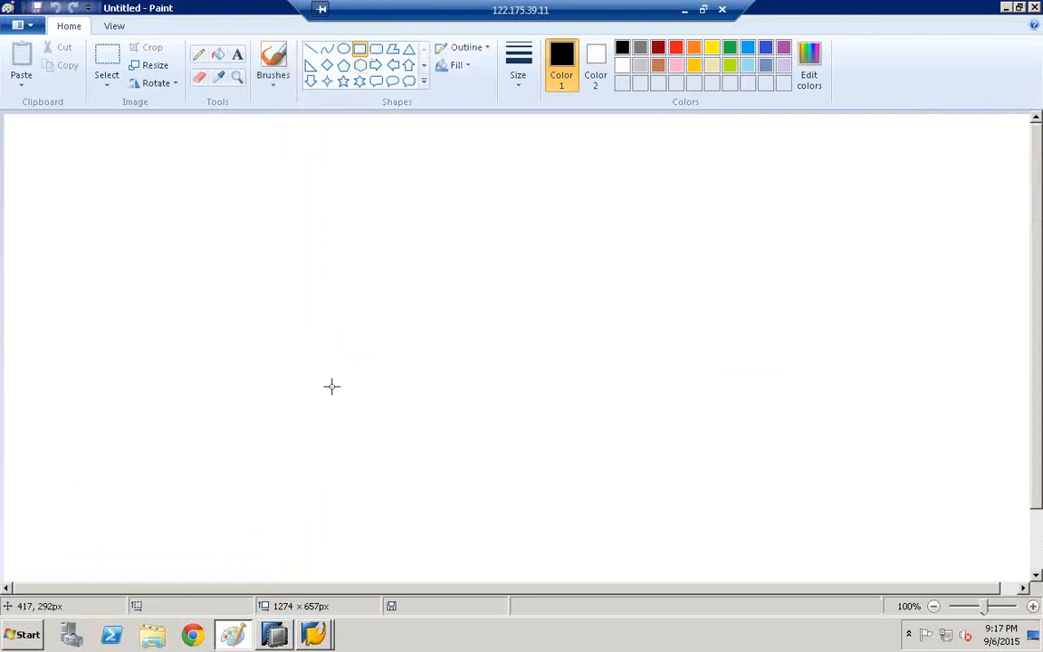
pyautogui.moveTo(269, 396); pyautogui.dragTo(644, 472)
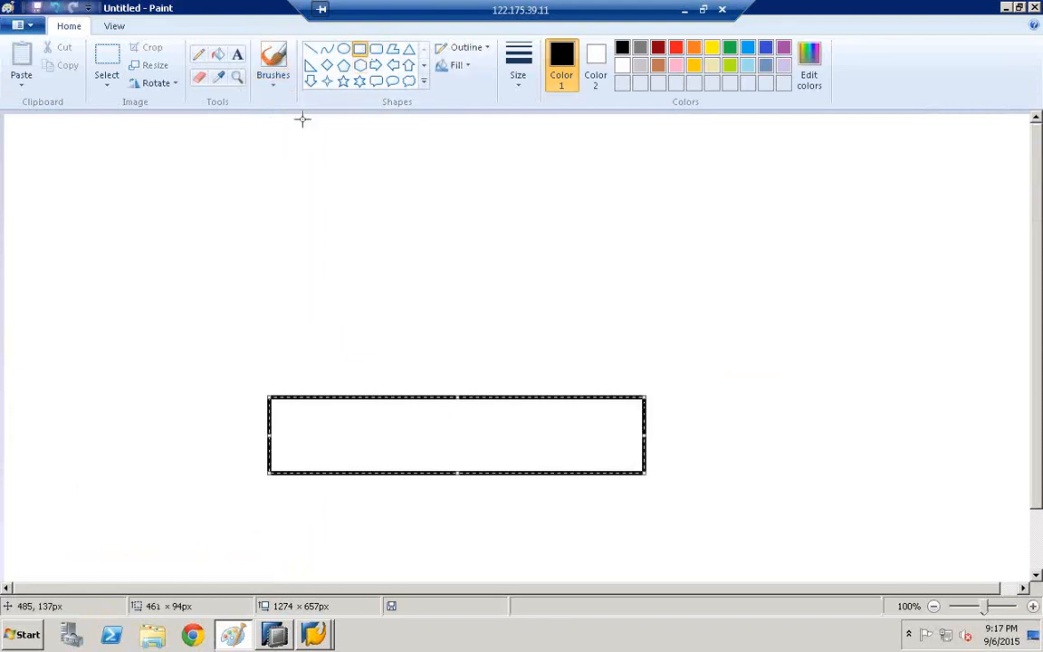
pyautogui.click(237, 54)
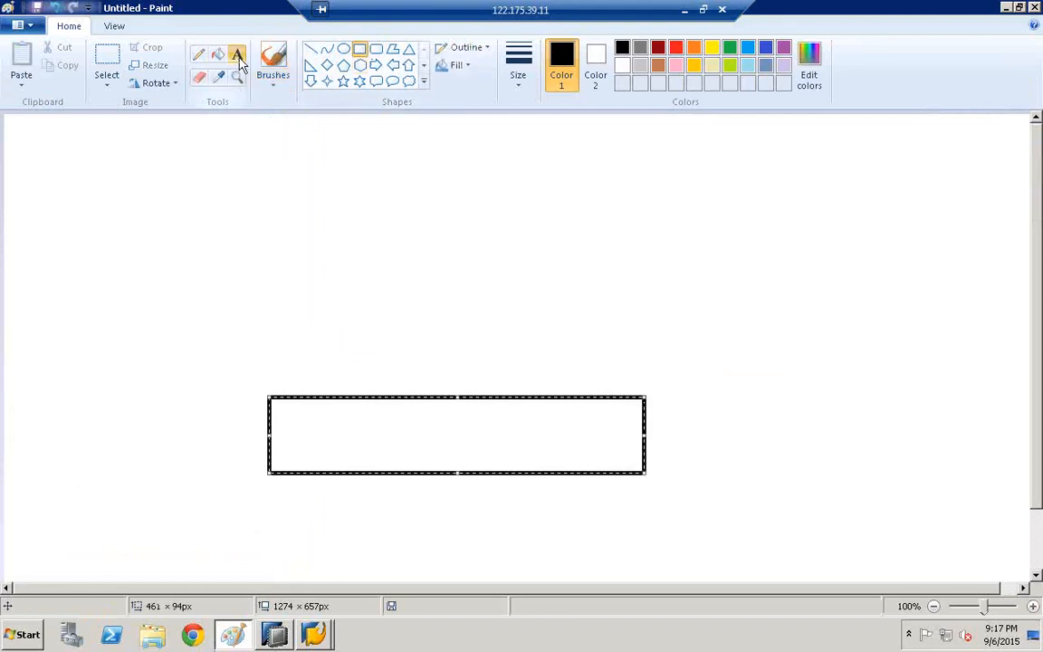
pyautogui.click(319, 424)
pyautogui.write('hana')
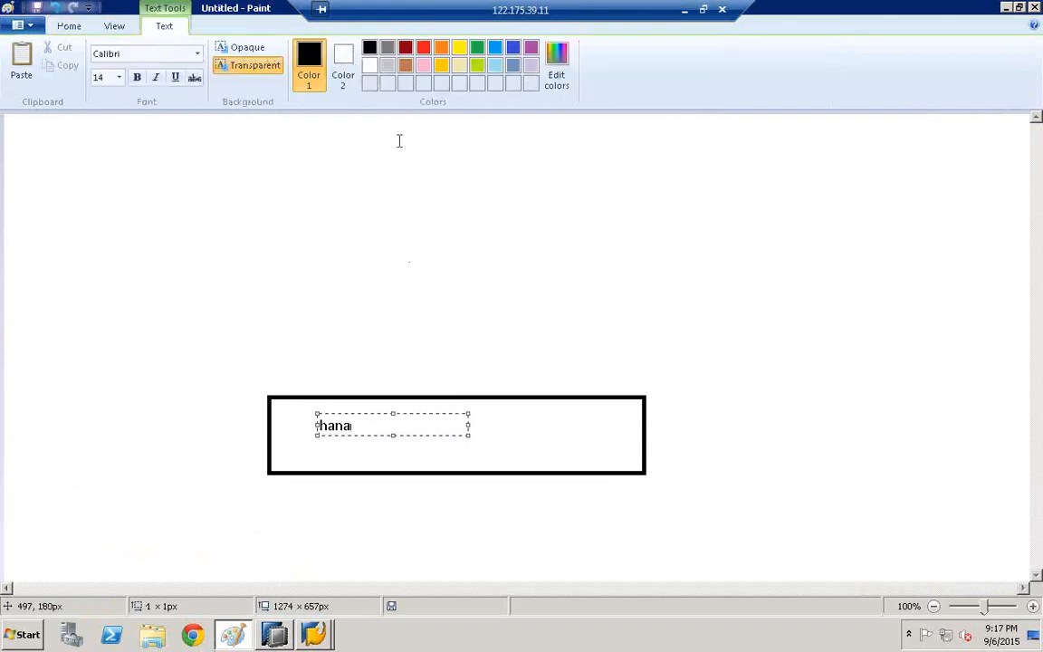
pyautogui.click(399, 140)
# Draw a second rectangle about 281 × 123 px above the hana box and put the label "bw" above it.
pyautogui.click(360, 48)
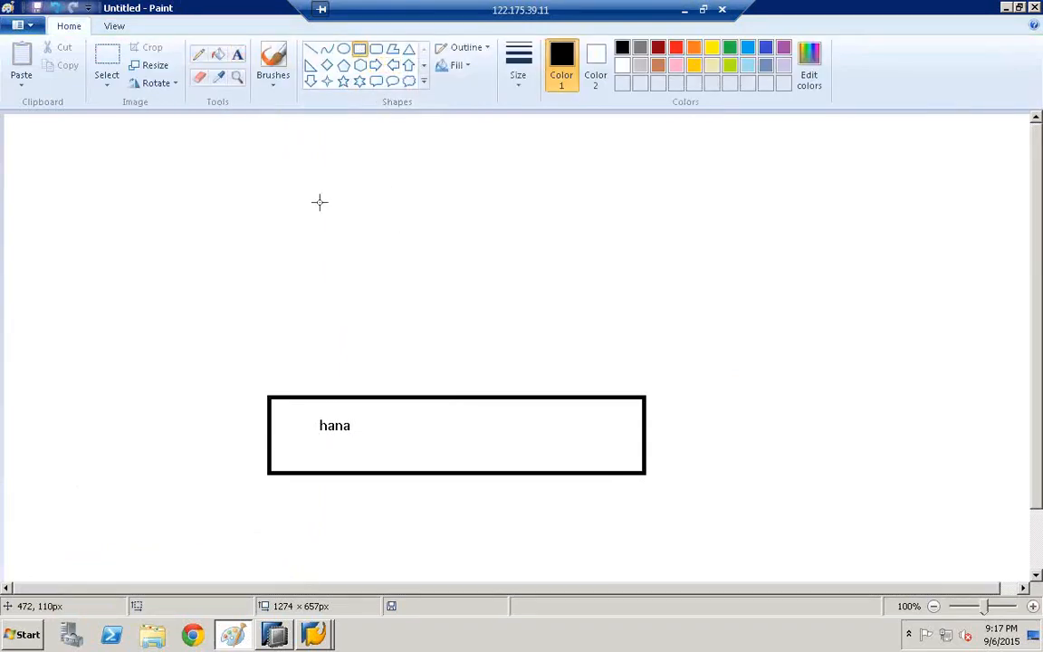
pyautogui.moveTo(306, 199); pyautogui.dragTo(537, 300)
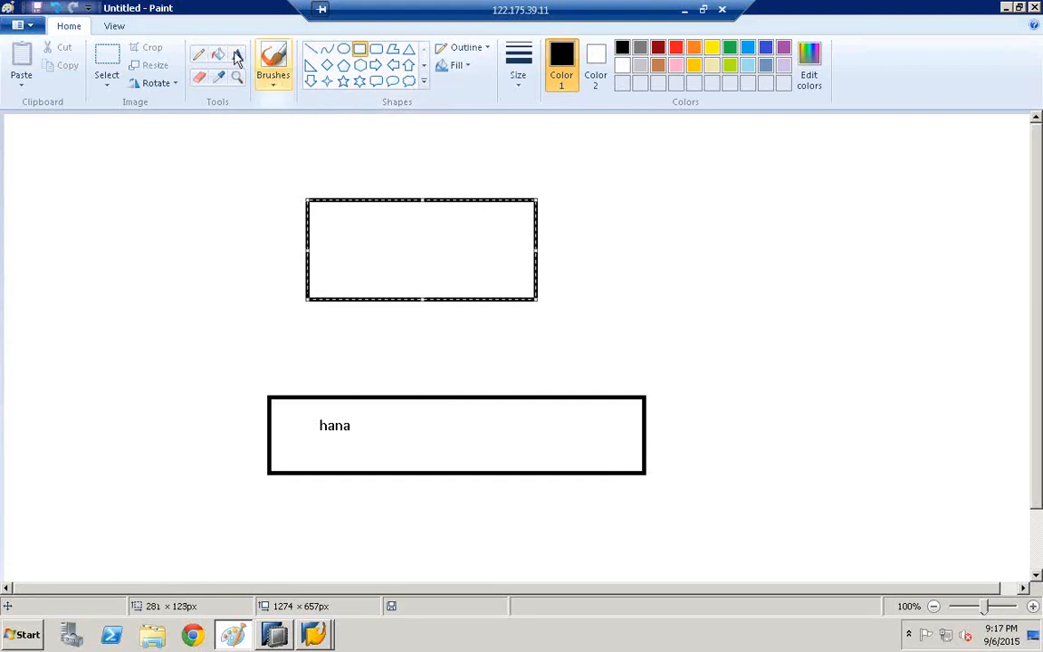
pyautogui.click(237, 54)
pyautogui.click(324, 190)
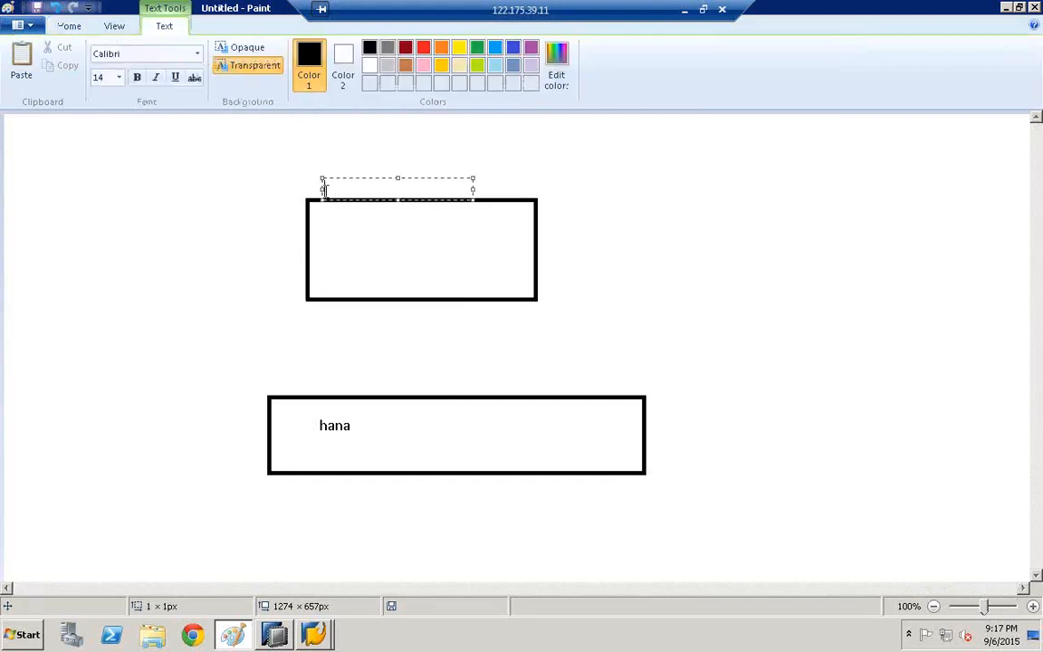
pyautogui.write('bw')
pyautogui.click(385, 130)
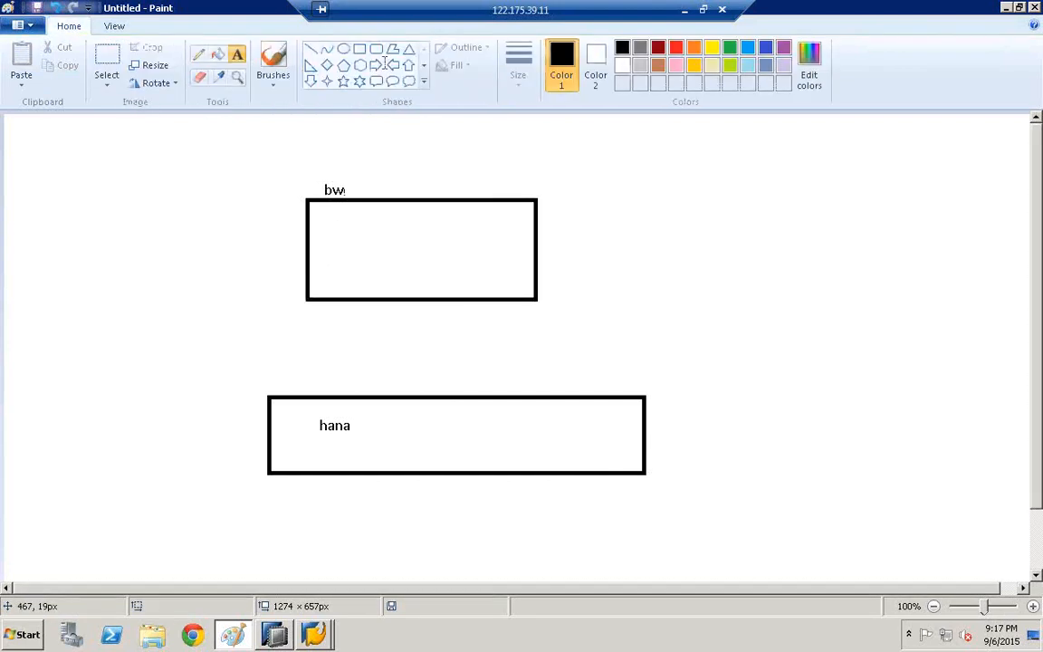
# Draw a small rounded rectangle inside the left half of the bw box.
pyautogui.click(376, 50)
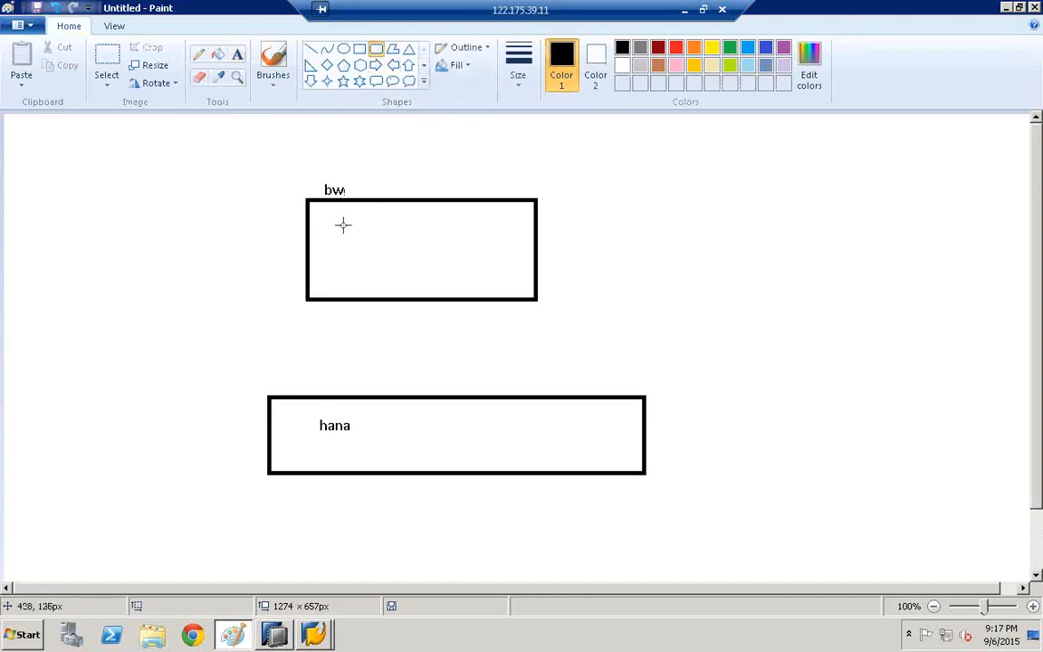
pyautogui.moveTo(342, 223); pyautogui.dragTo(413, 271)
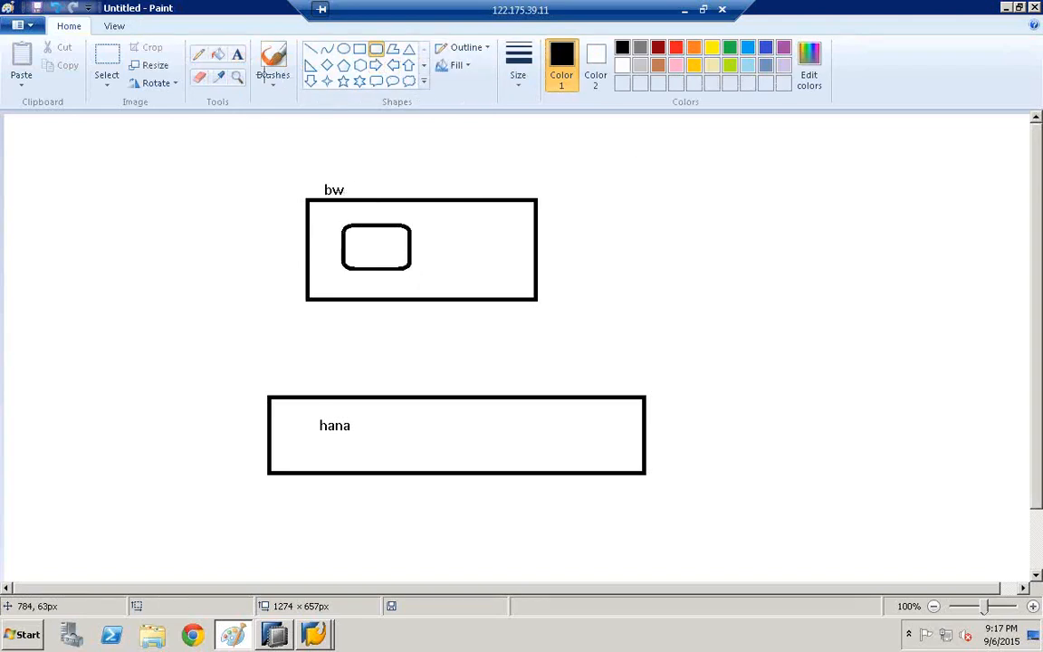
# Draw a freehand arrow from the small rounded box down into the hana box and a line from the bw box's right side toward the upper right.
pyautogui.click(198, 54)
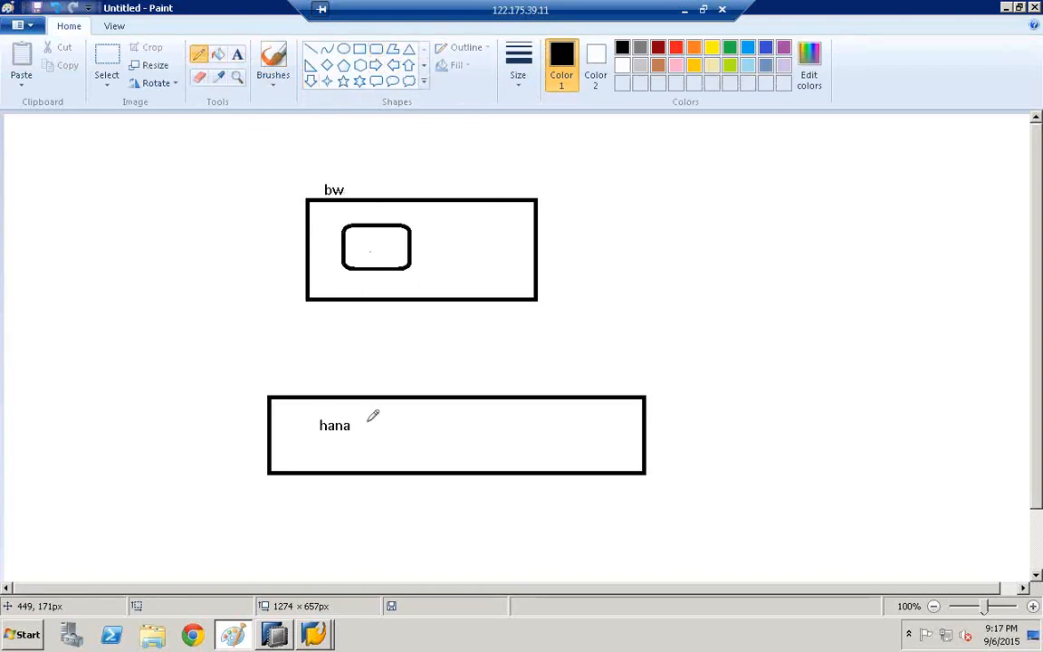
pyautogui.moveTo(370, 249)
pyautogui.mouseDown()
pyautogui.moveTo(369, 429)
pyautogui.moveTo(378, 415)
pyautogui.mouseUp()
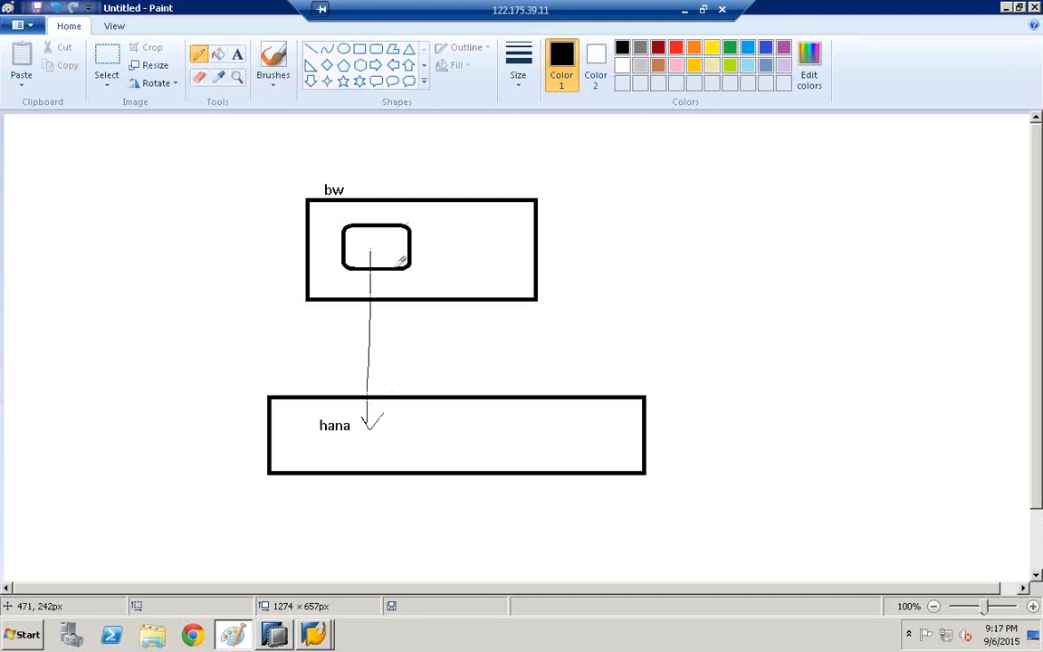
pyautogui.moveTo(524, 247); pyautogui.dragTo(624, 167)
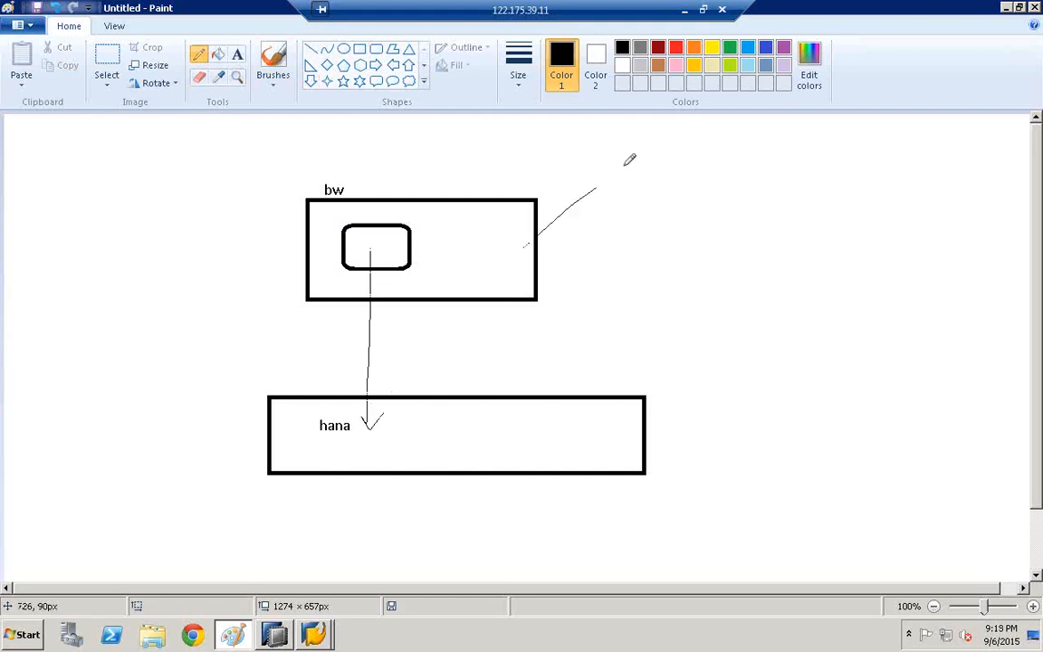
# Label the outer end of the line leaving the bw box "infocubes".
pyautogui.click(237, 55)
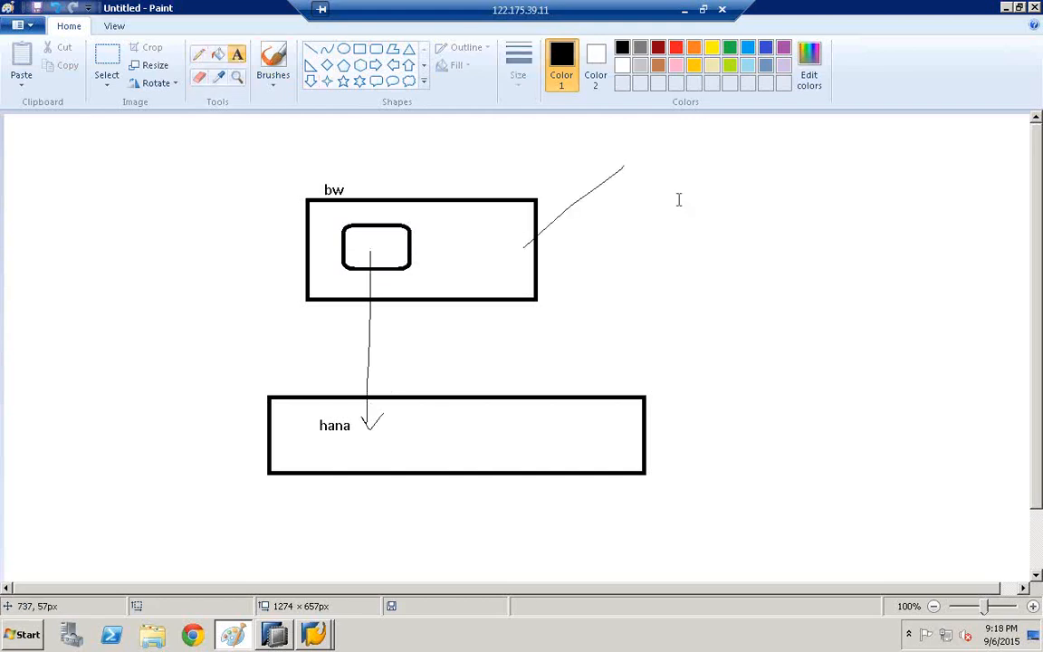
pyautogui.click(636, 167)
pyautogui.write('indo')
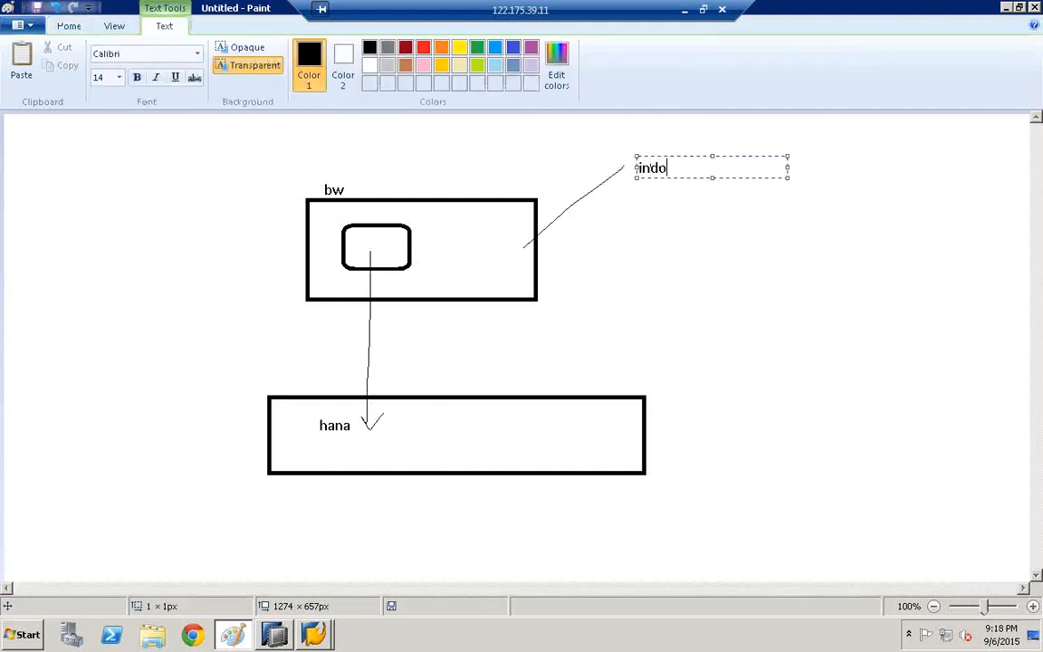
pyautogui.press('BackSpace')
pyautogui.press('BackSpace')
pyautogui.press('BackSpace')
pyautogui.press('BackSpace')
pyautogui.write('infocubes')
pyautogui.click(582, 216)
# Draw a second freehand line from the bw box's right edge, below the infocubes line, and label its outer end "infoobjects".
pyautogui.click(201, 57)
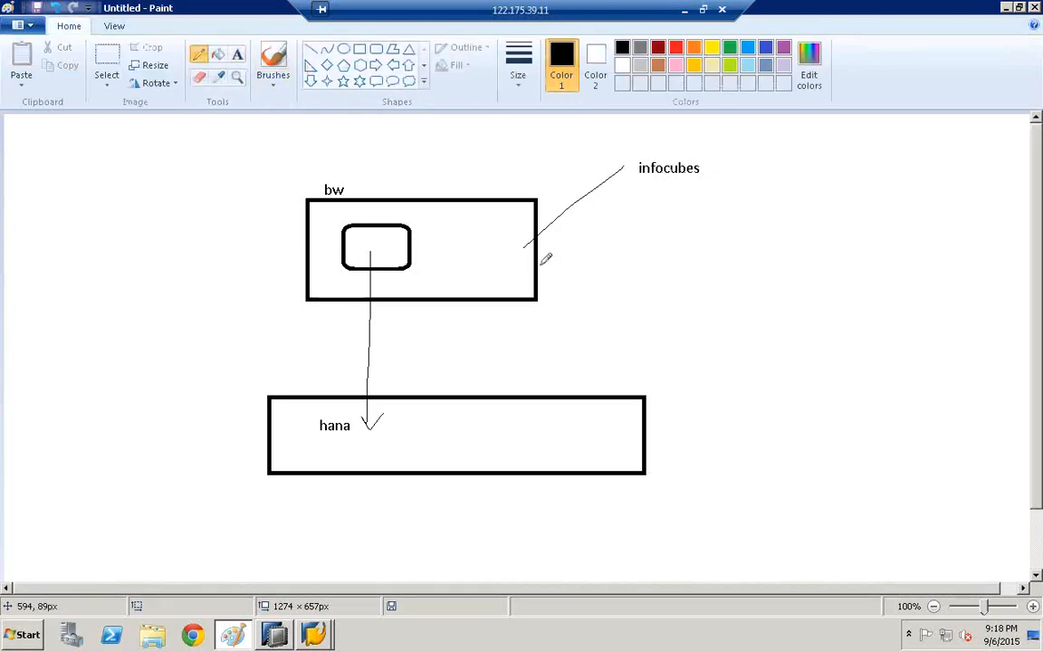
pyautogui.moveTo(661, 220); pyautogui.dragTo(536, 266)
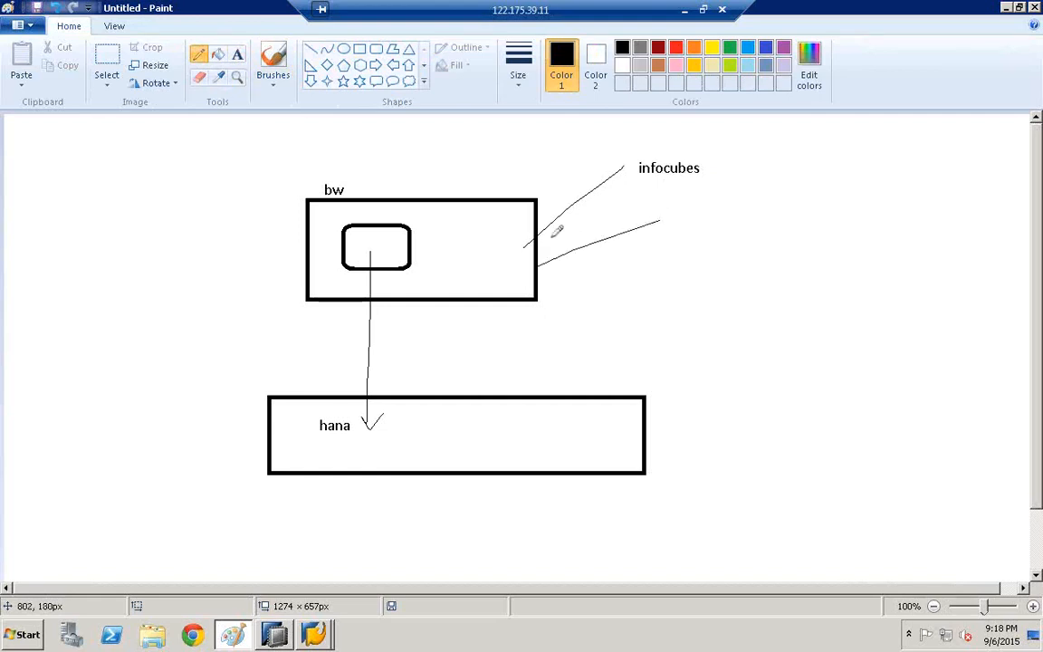
pyautogui.click(237, 59)
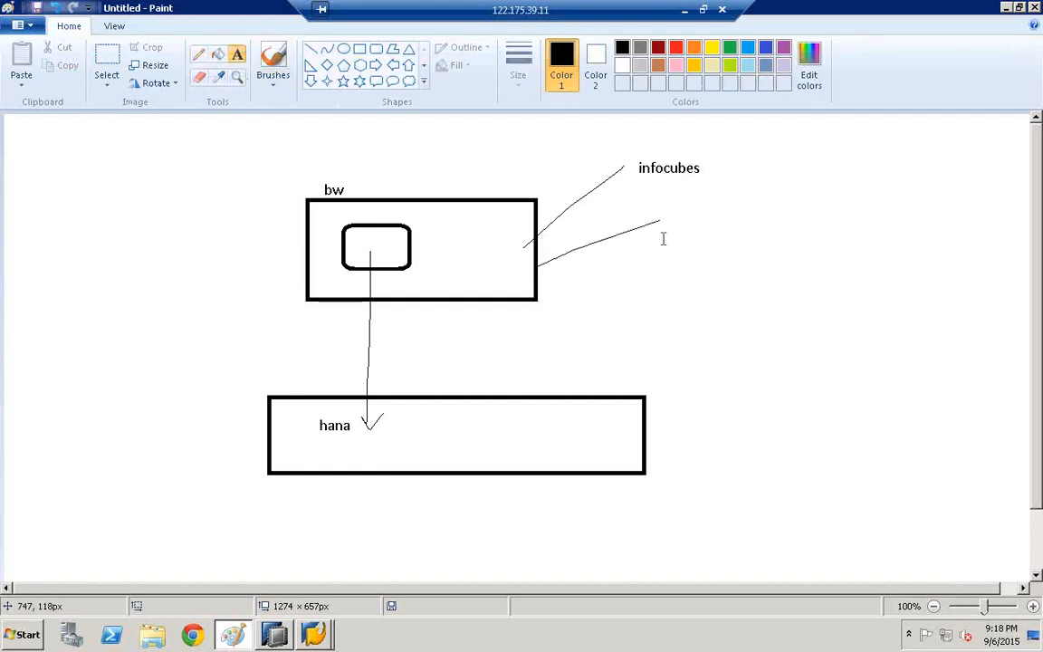
pyautogui.click(661, 220)
pyautogui.write('infoobjects')
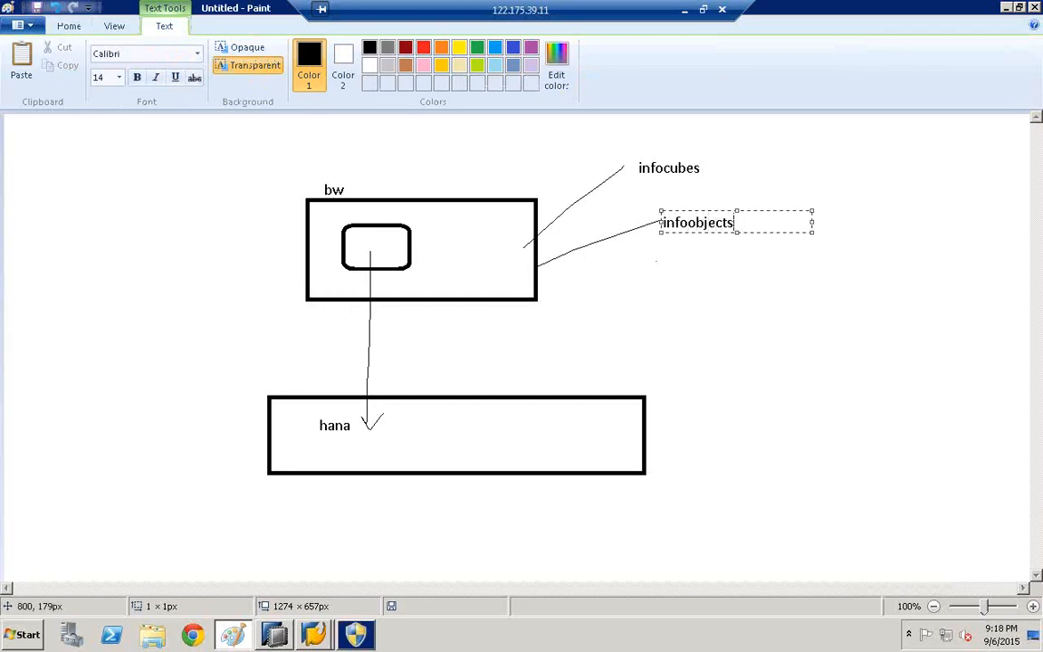
pyautogui.click(420, 113)
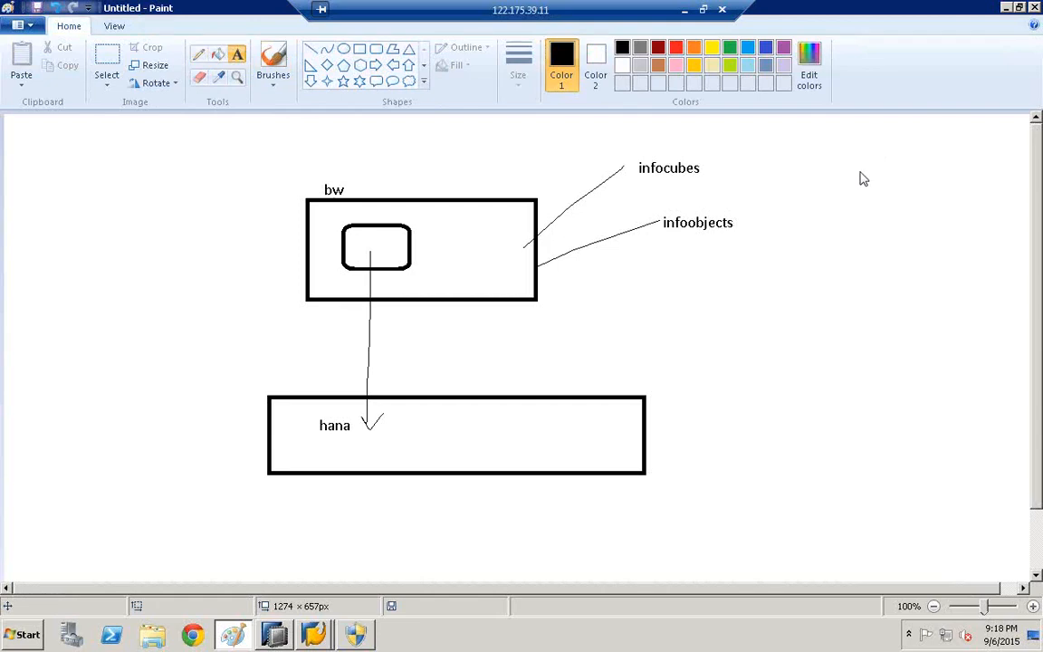
# Draw a third freehand line from the bw box's lower right corner and label its outer end "dso".
pyautogui.click(201, 60)
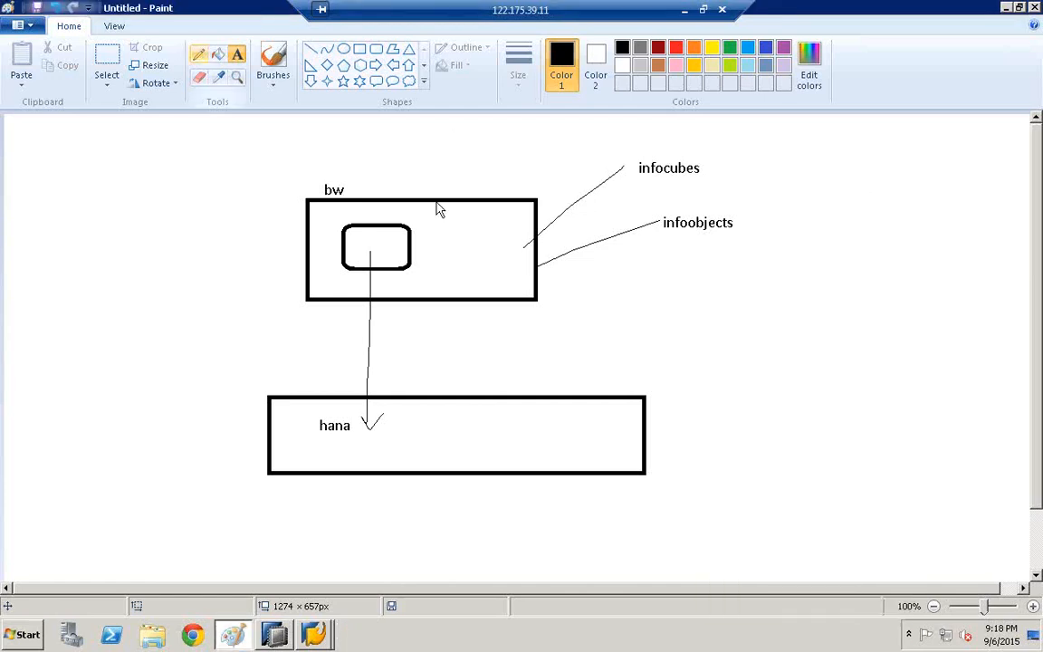
pyautogui.click(199, 54)
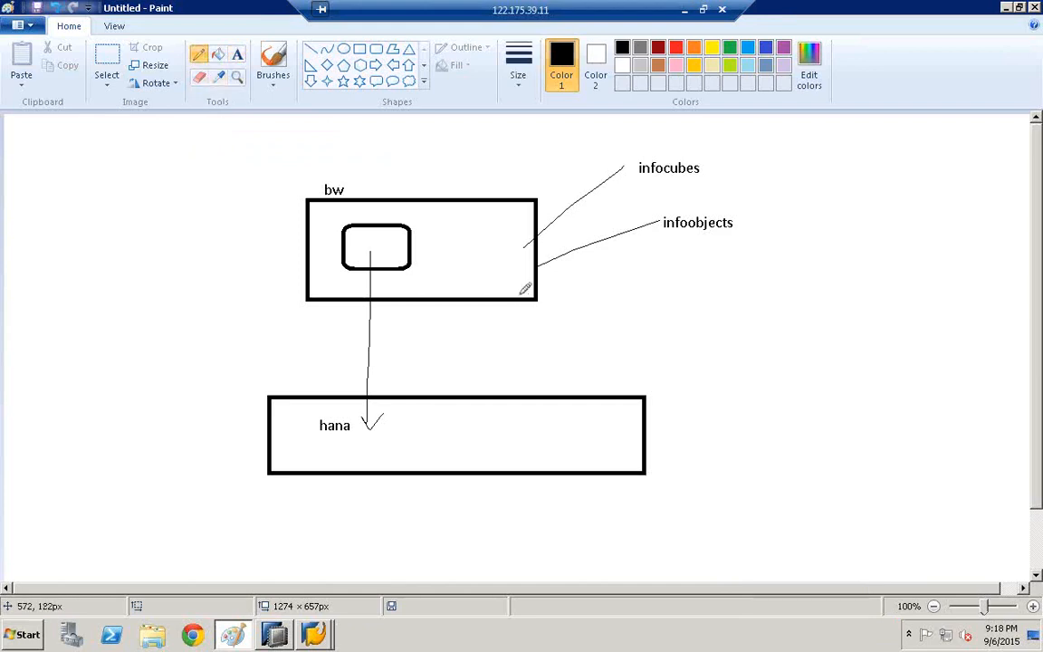
pyautogui.moveTo(518, 291); pyautogui.dragTo(659, 294)
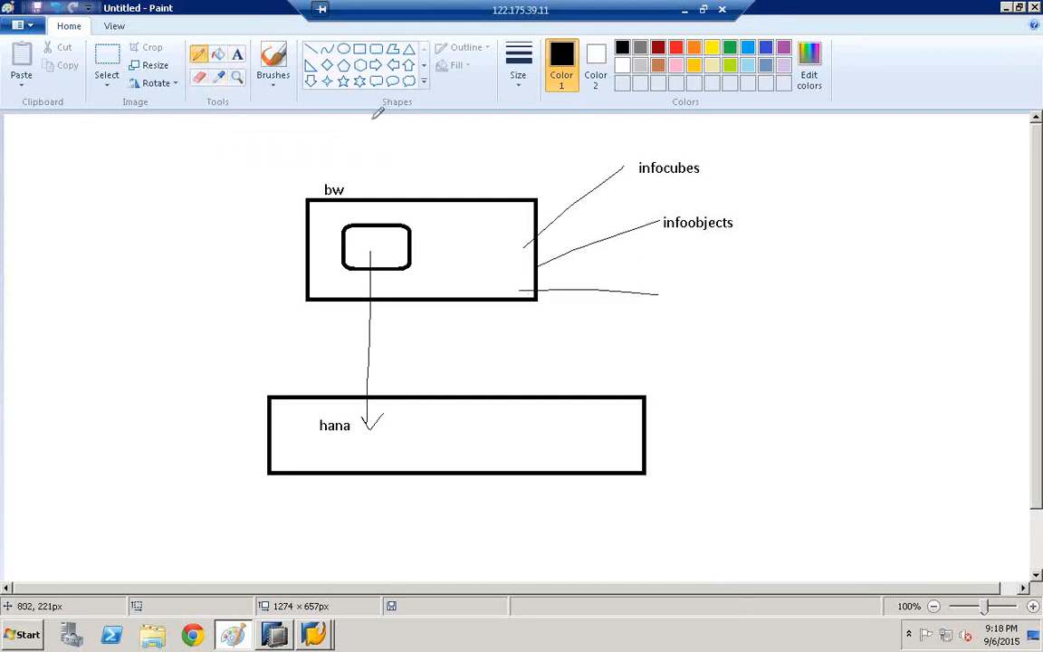
pyautogui.click(237, 54)
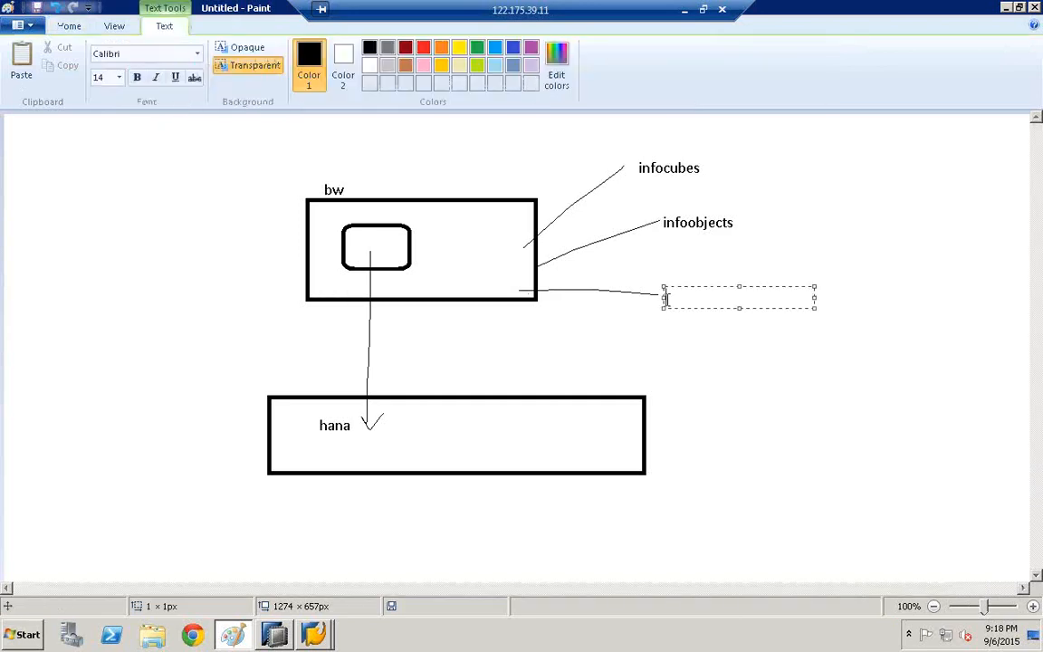
pyautogui.write('dso')
pyautogui.click(614, 220)
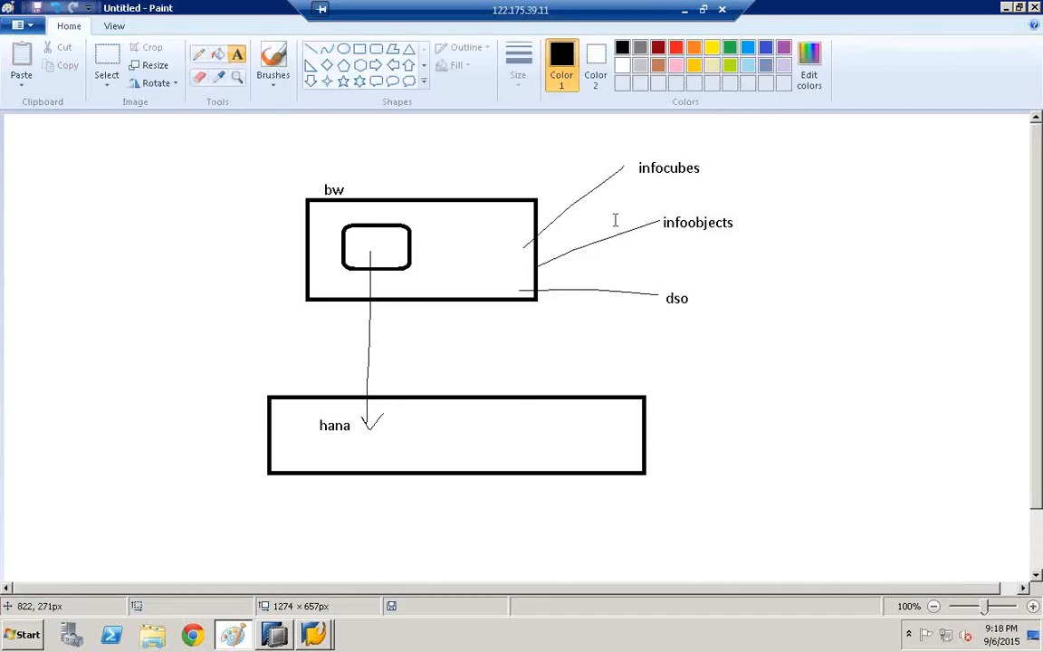
# Frame the infocubes label with a rounded rectangle about 117 × 51 px.
pyautogui.click(375, 48)
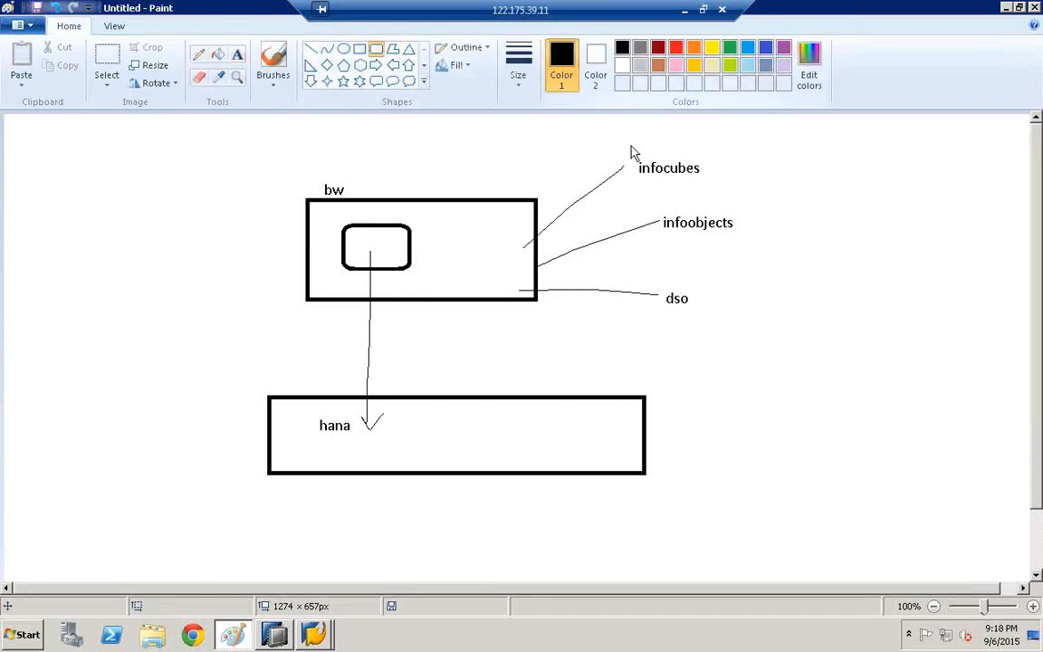
pyautogui.moveTo(629, 145)
pyautogui.mouseDown()
pyautogui.moveTo(717, 194)
pyautogui.moveTo(724, 185)
pyautogui.mouseUp()
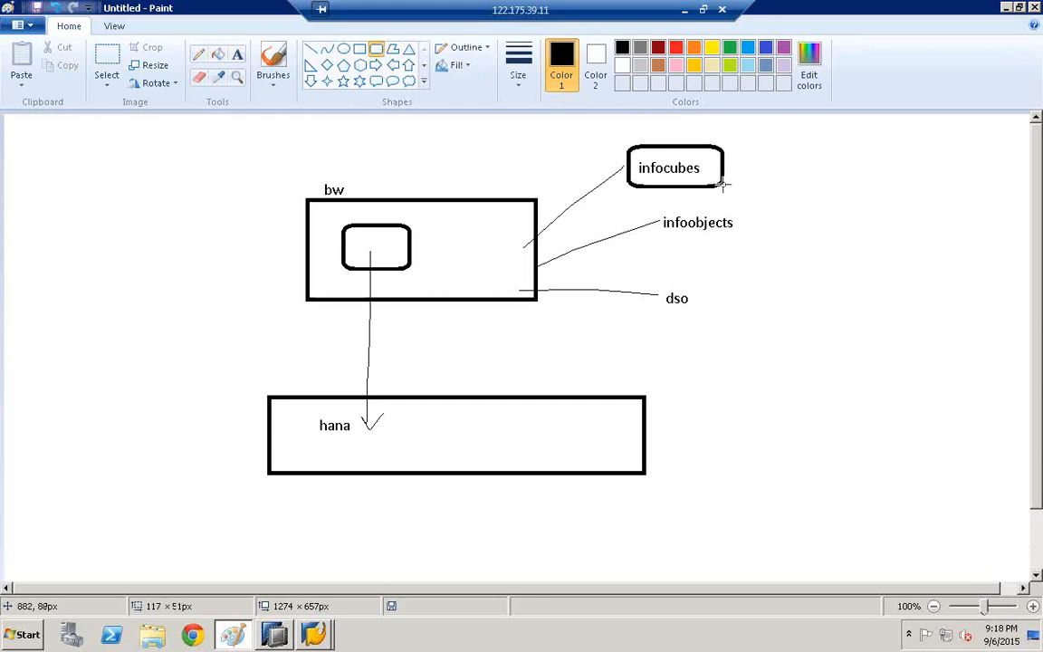
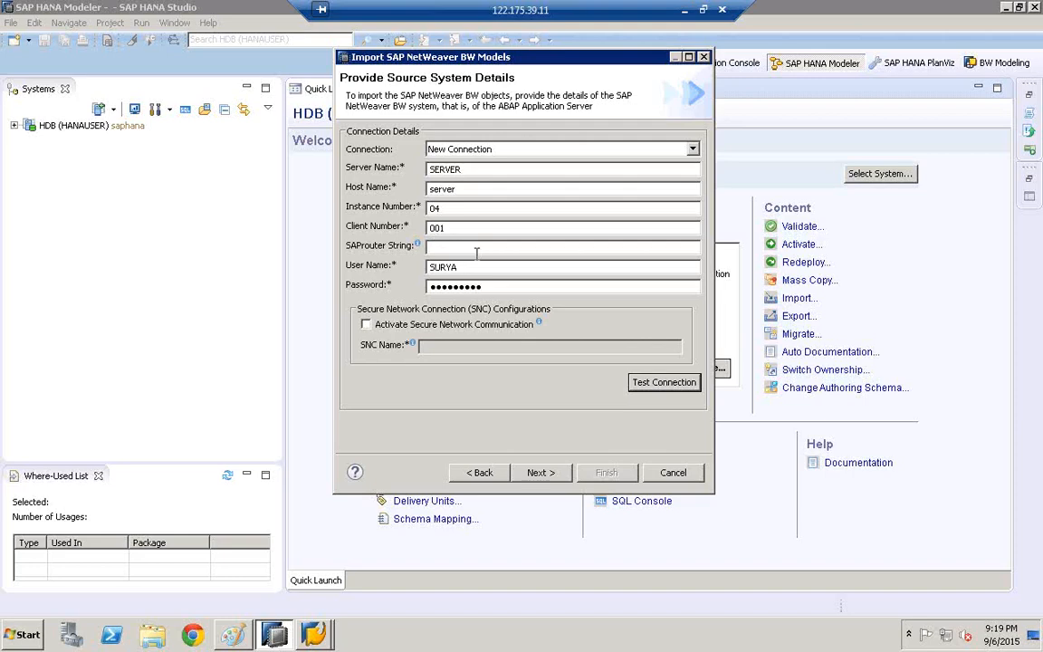
# Accept the BW source system details, choose the HDB system on saphana as import target and continue to the object selection.
pyautogui.click(546, 479)
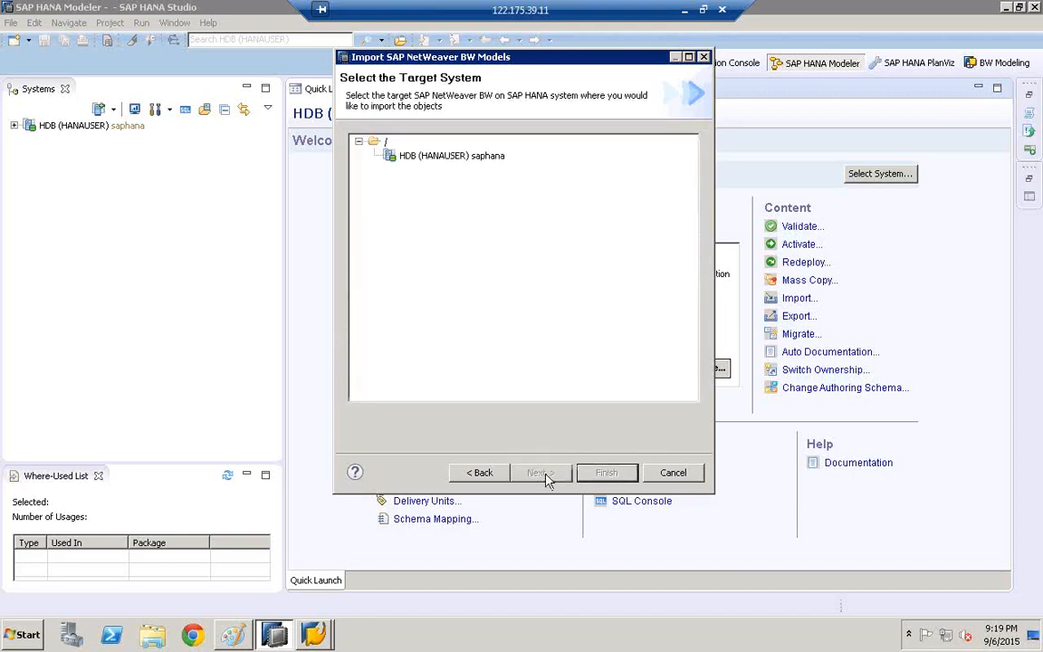
pyautogui.click(426, 158)
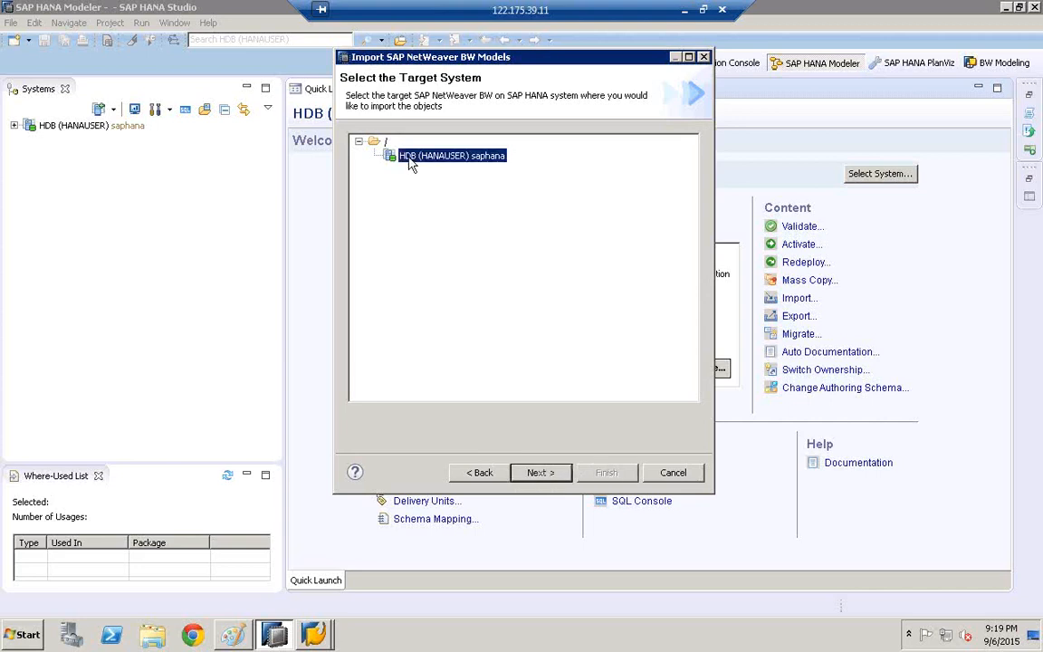
pyautogui.click(541, 474)
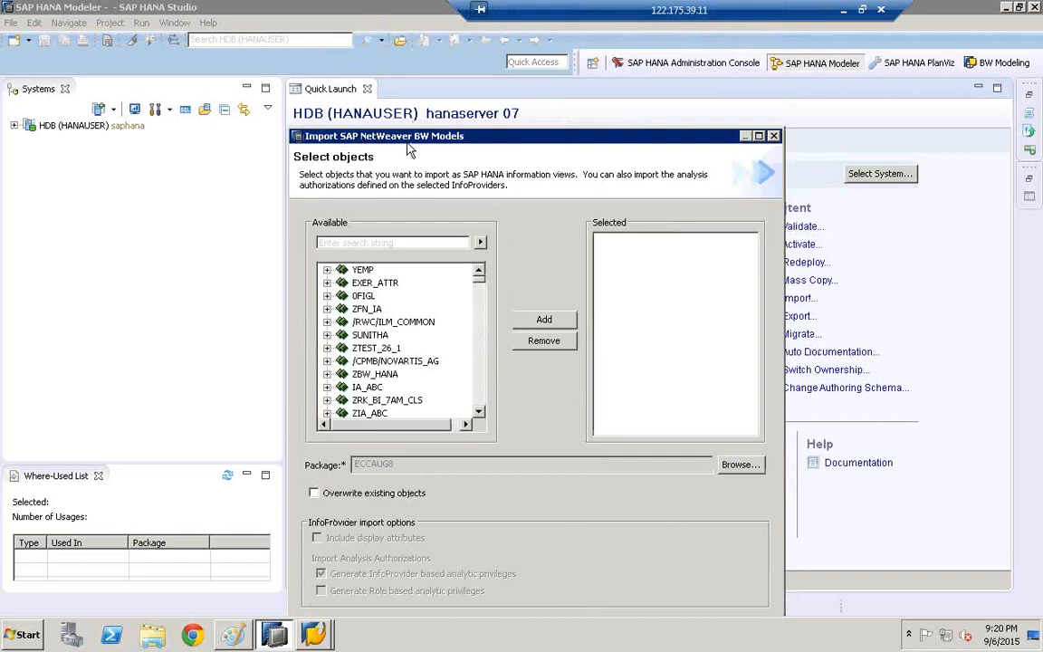
# Look through the list of BW InfoAreas available for import.
pyautogui.moveTo(417, 138); pyautogui.dragTo(431, 93)
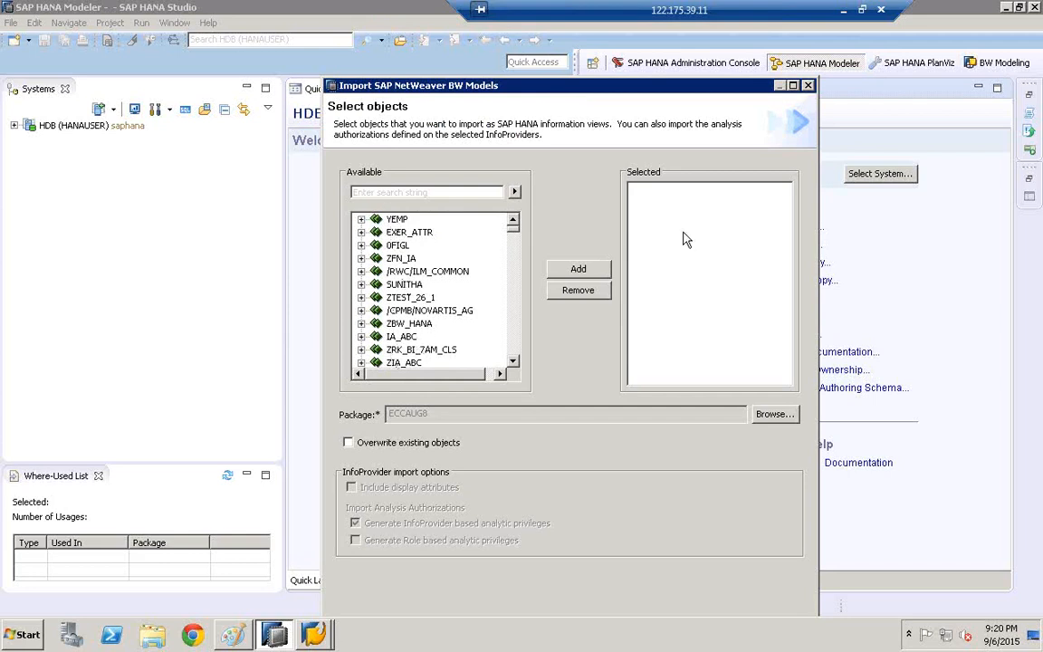
pyautogui.click(513, 353)
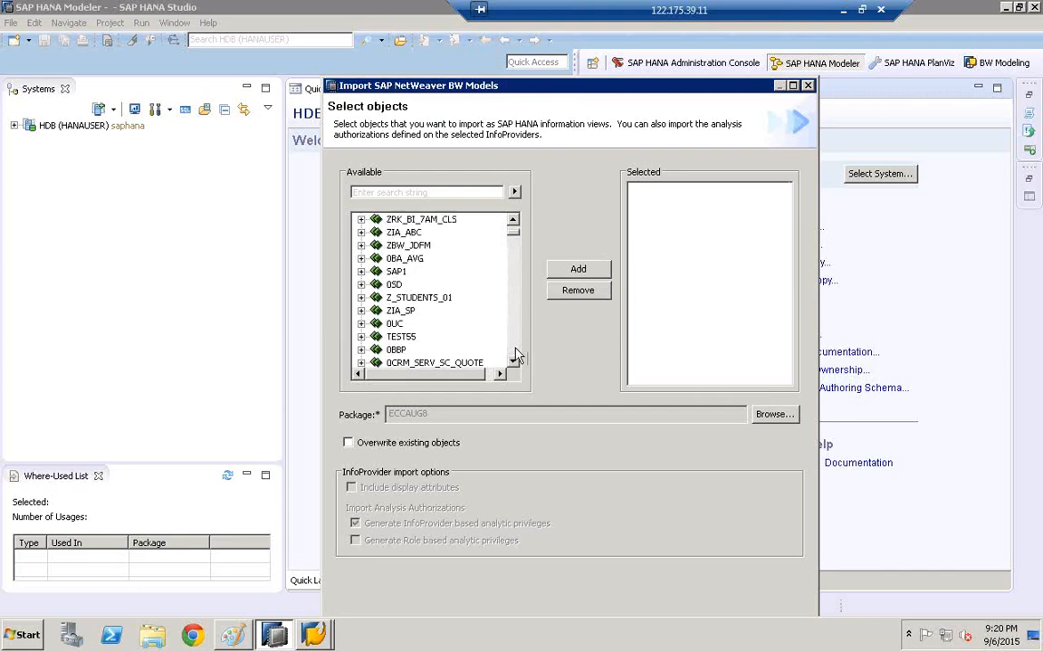
pyautogui.click(515, 353)
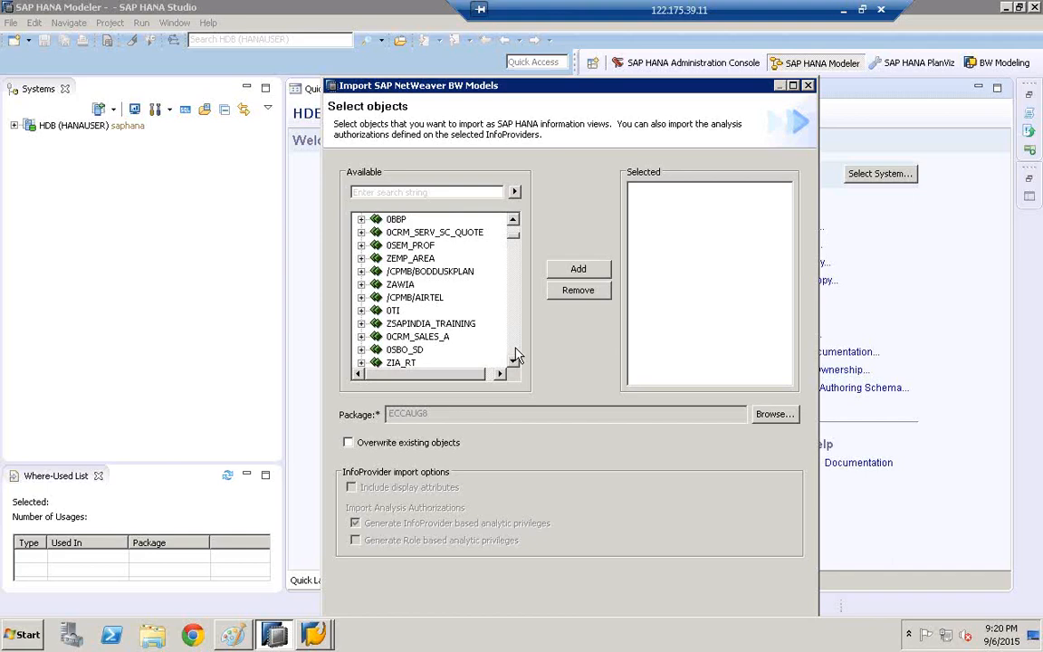
pyautogui.click(515, 355)
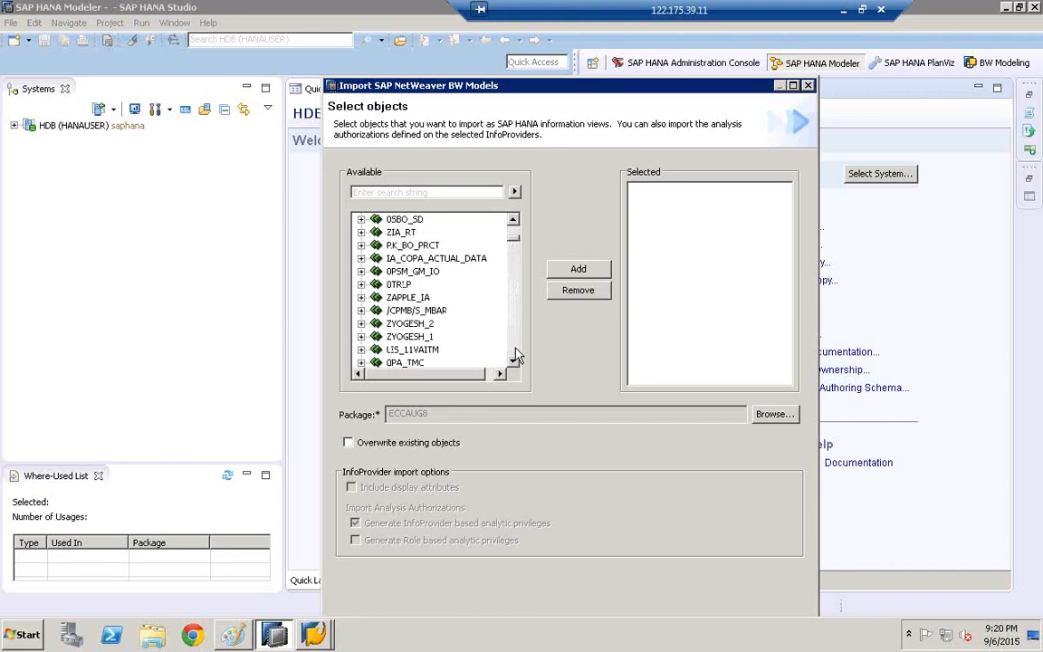
pyautogui.click(515, 355)
pyautogui.click(515, 355)
pyautogui.click(515, 355)
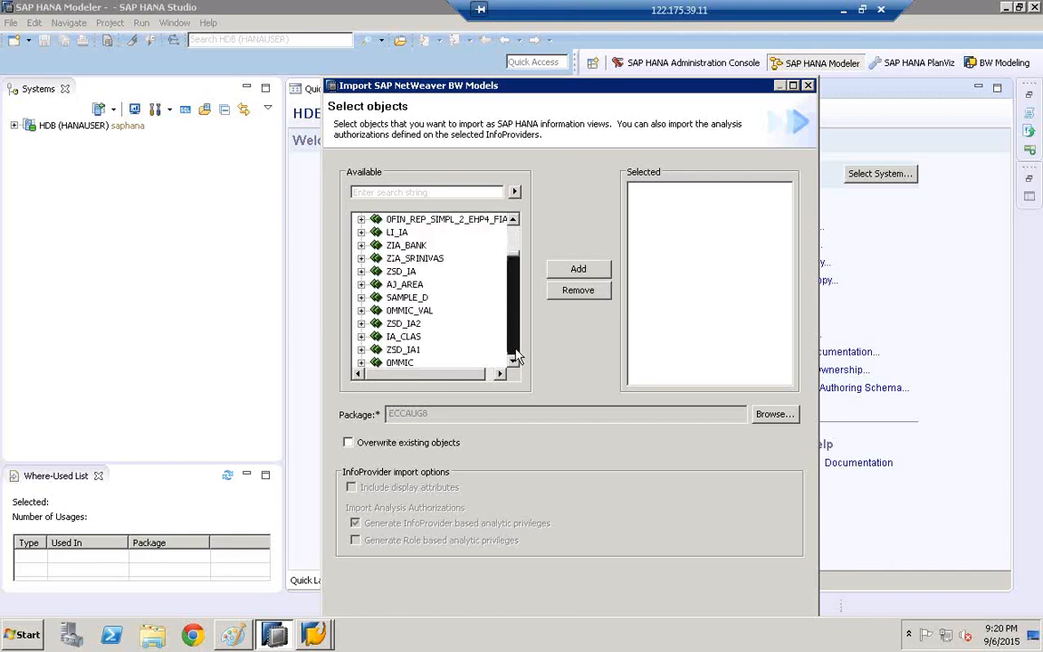
pyautogui.click(515, 355)
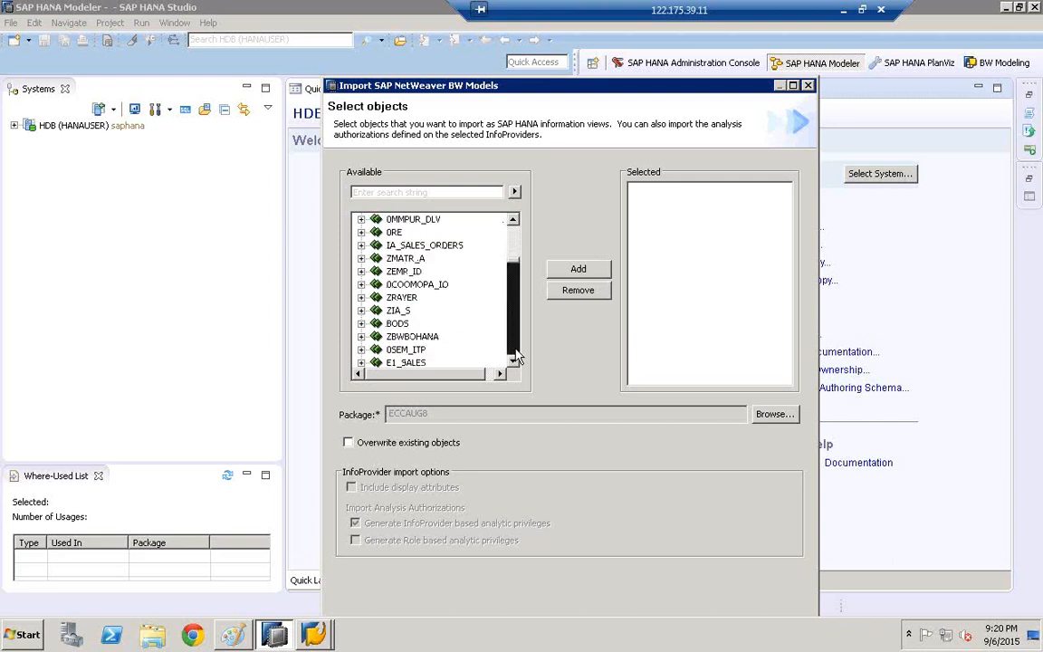
# Expand the InfoAreas ZPAYER, 0COOMOPA_IO, ZEMP_ID and ZMATR_A to inspect the objects they contain.
pyautogui.click(360, 298)
pyautogui.click(361, 285)
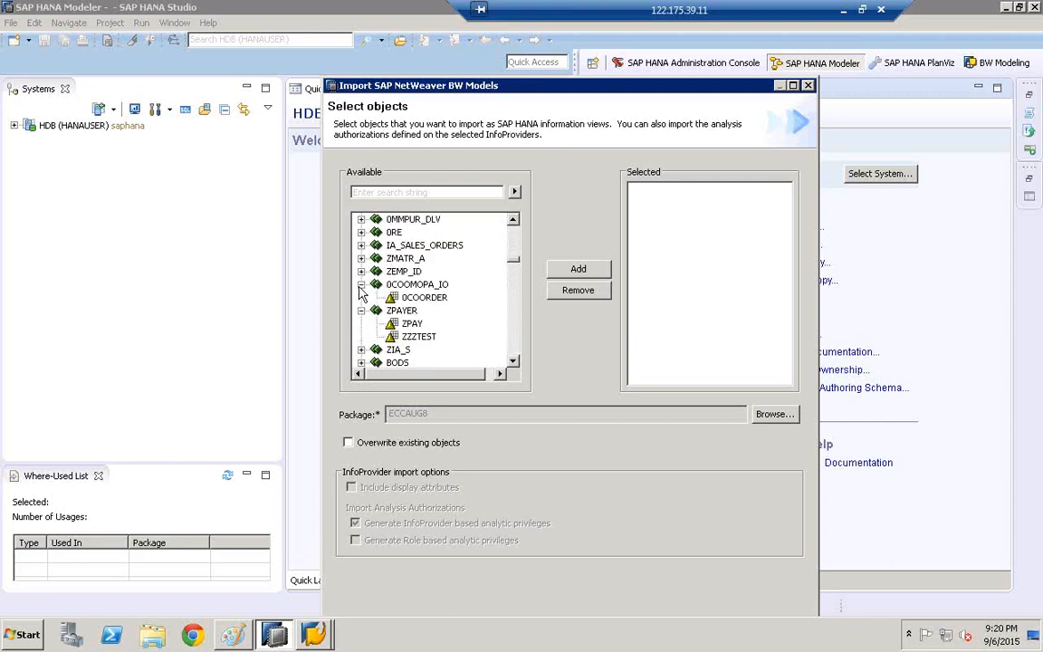
pyautogui.click(362, 271)
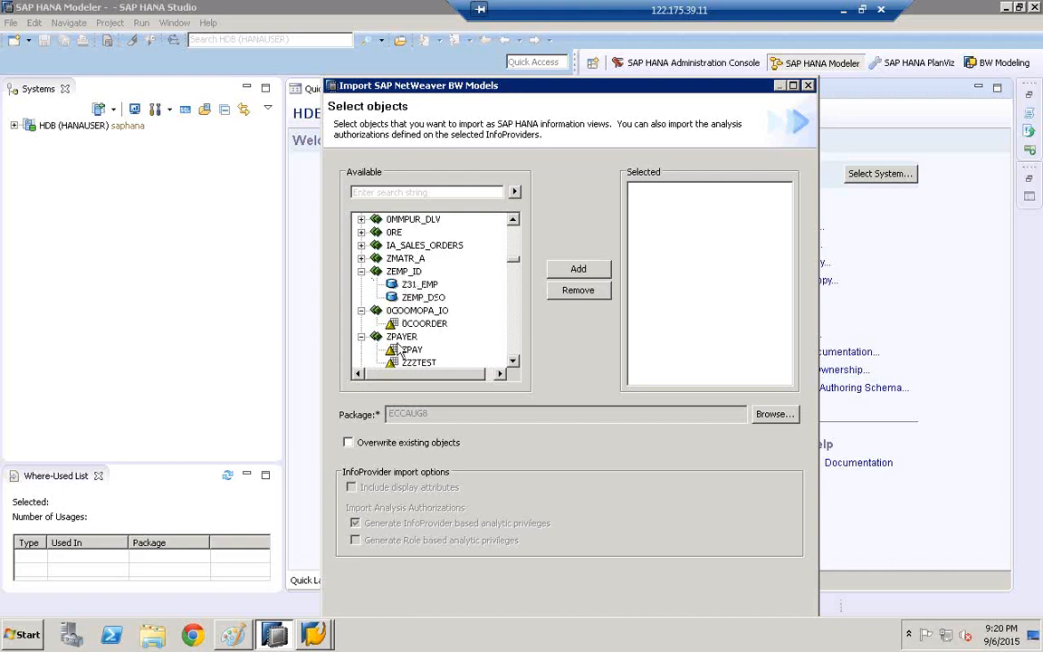
pyautogui.click(361, 258)
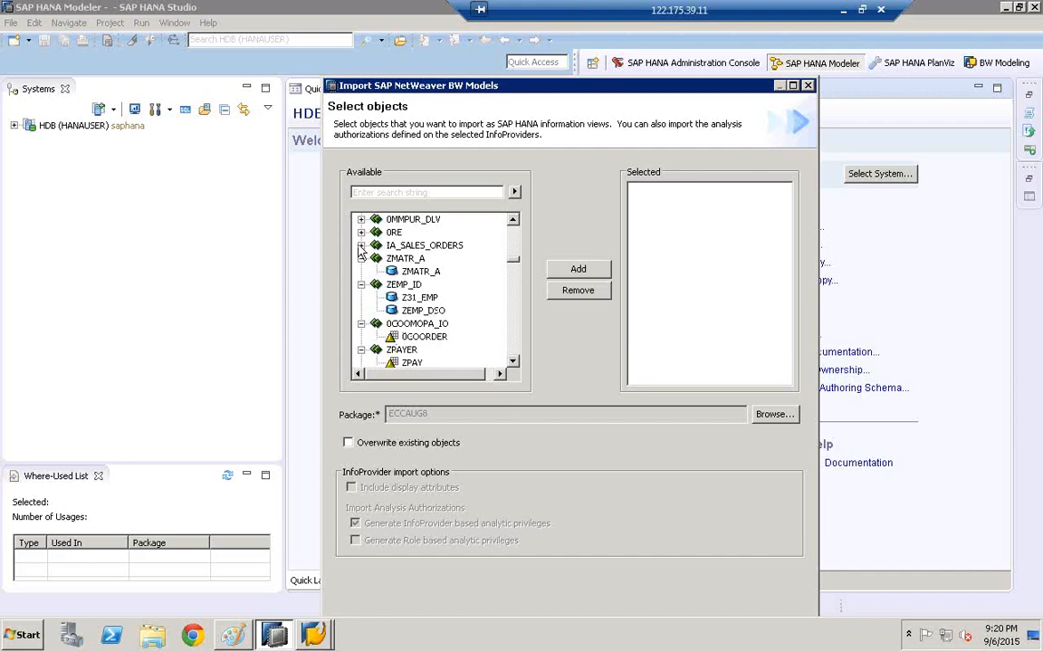
# Expand the IA_SALES_ORDERS InfoArea and examine its InfoObjects and InfoCubes.
pyautogui.click(362, 246)
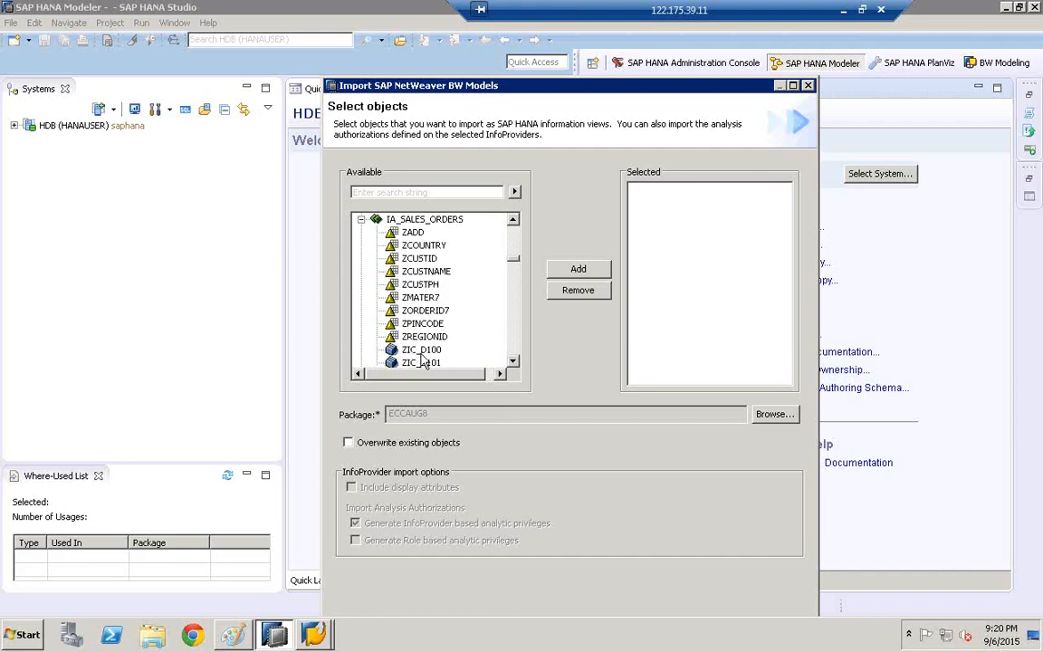
pyautogui.click(513, 362)
pyautogui.click(514, 362)
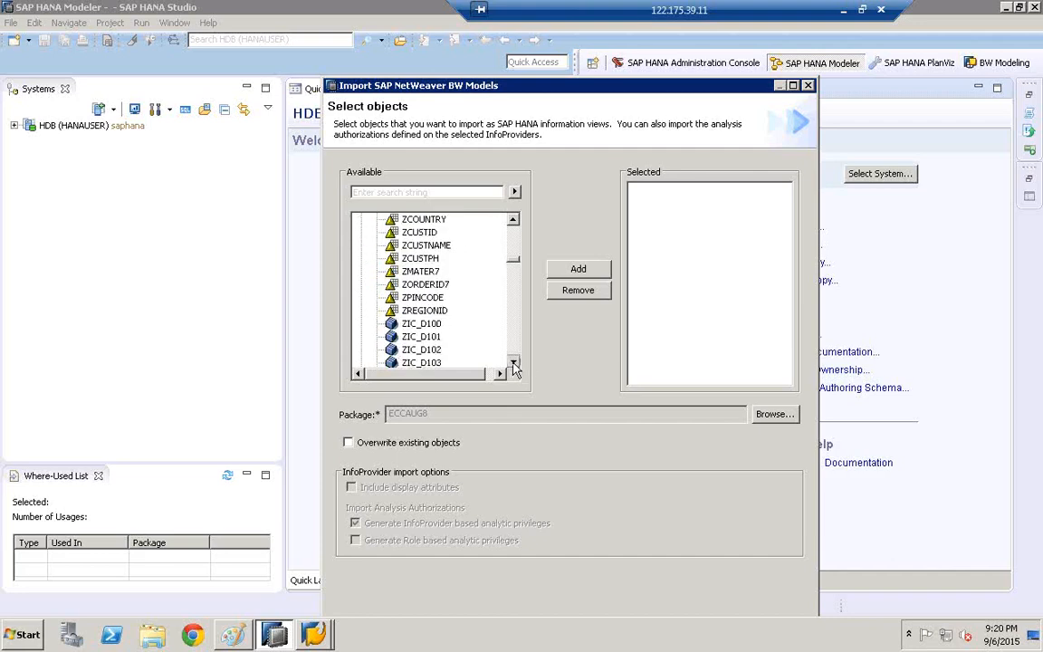
pyautogui.click(513, 362)
pyautogui.click(513, 363)
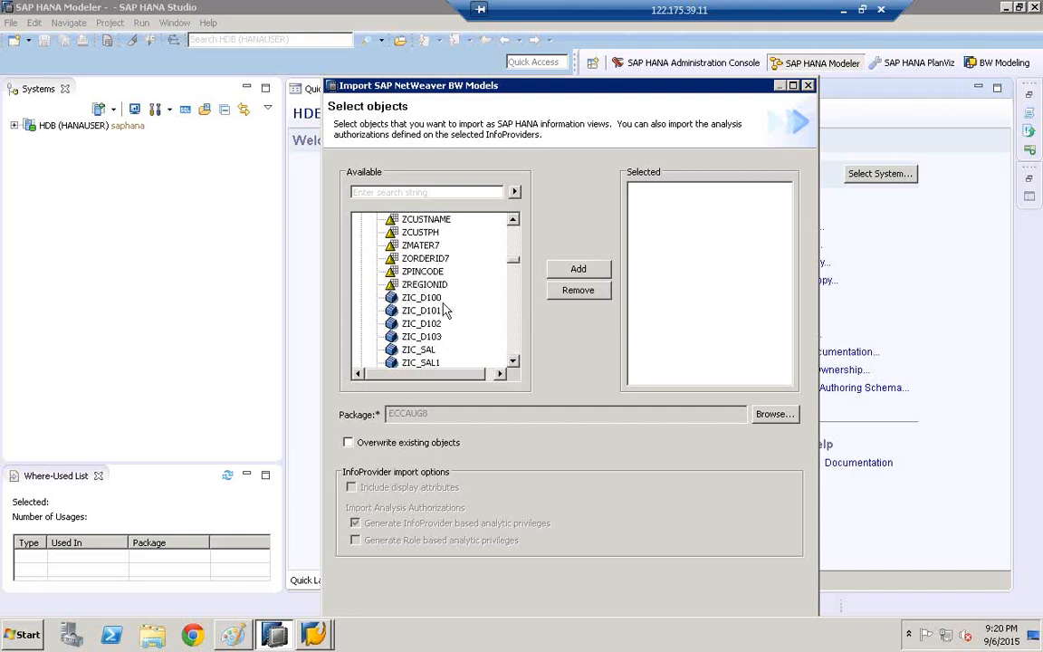
# Switch to the open SAP A4H session in SAP Logon.
pyautogui.click(314, 638)
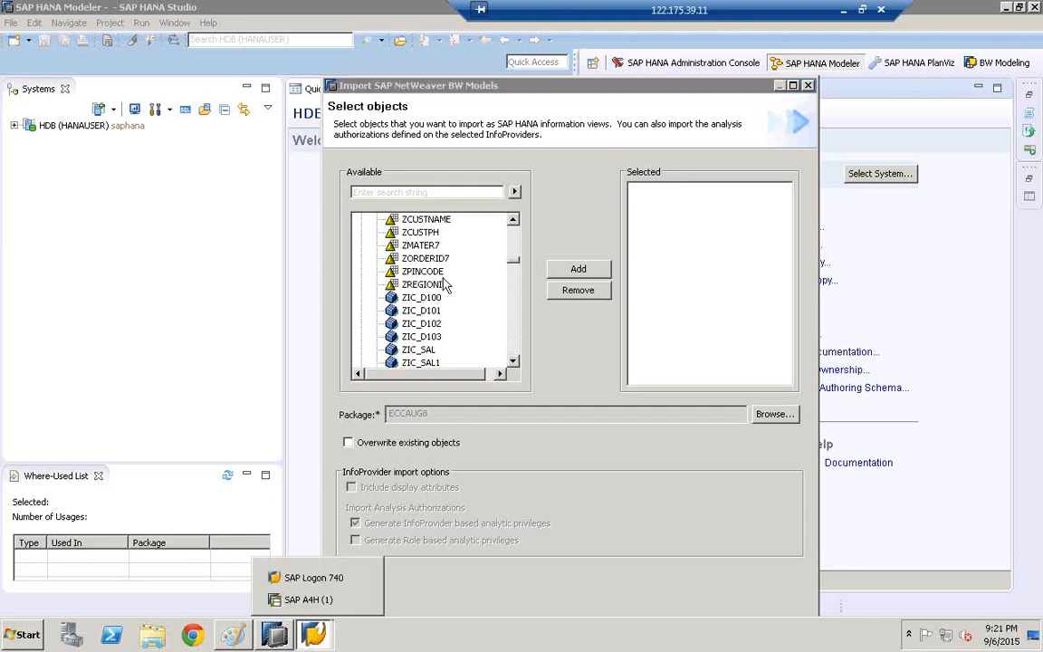
pyautogui.click(307, 600)
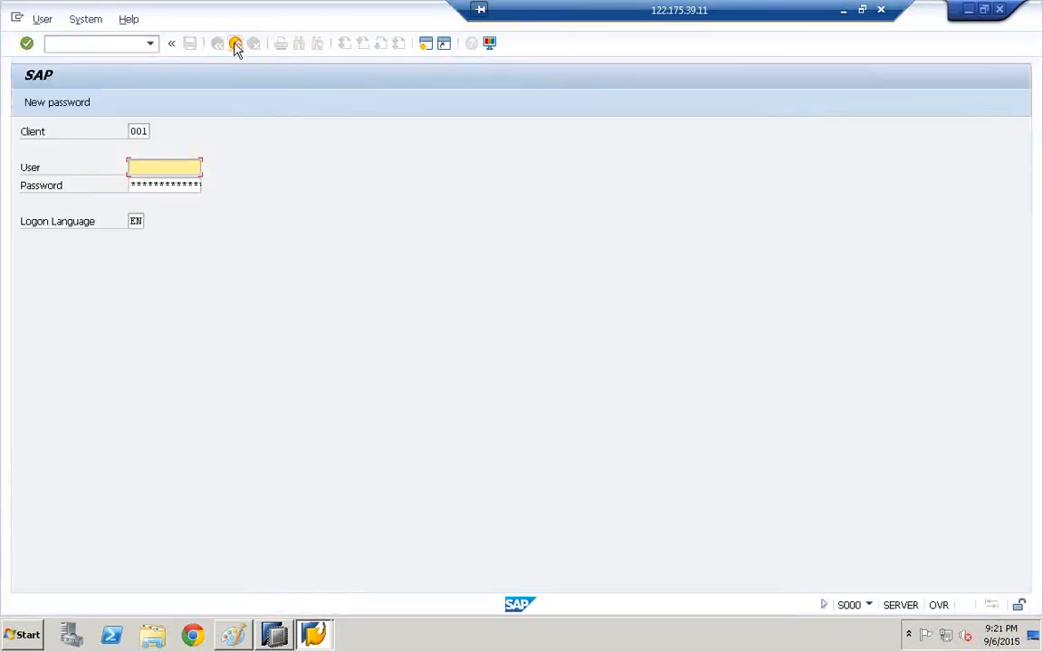
# Close the open logon screen and reopen the BW7.4 connection from SAP Logon.
pyautogui.click(235, 43)
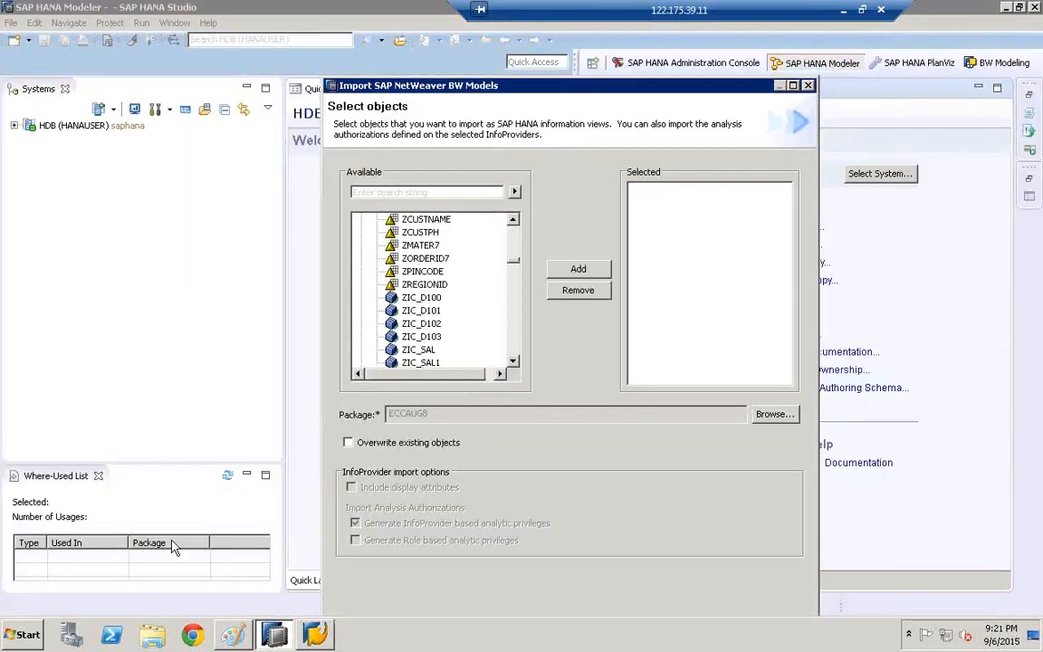
pyautogui.click(317, 636)
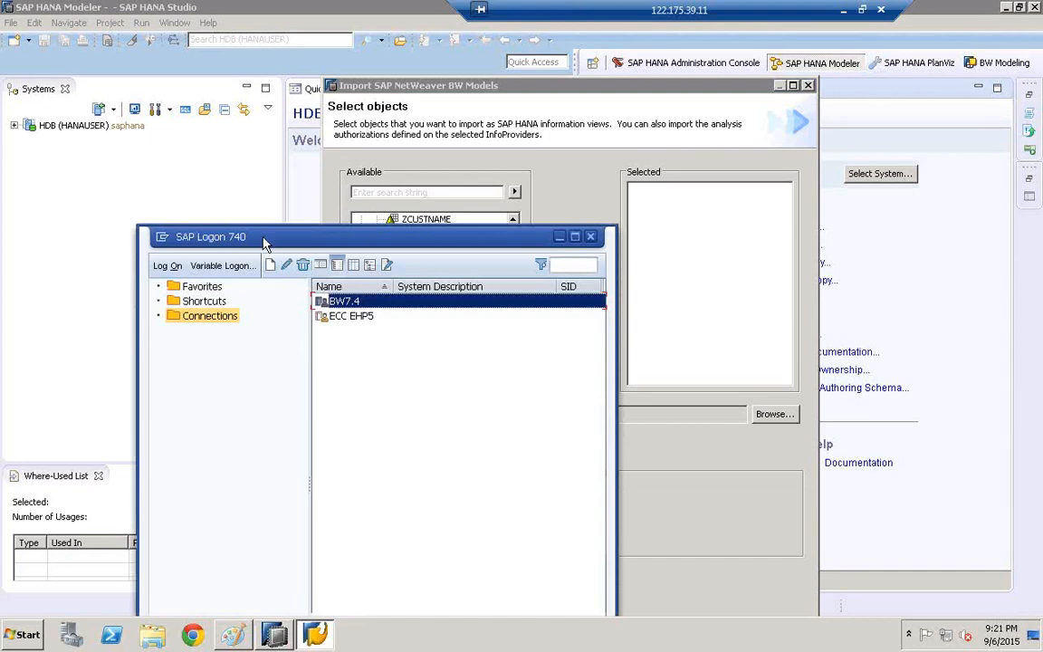
pyautogui.moveTo(260, 242); pyautogui.dragTo(289, 166)
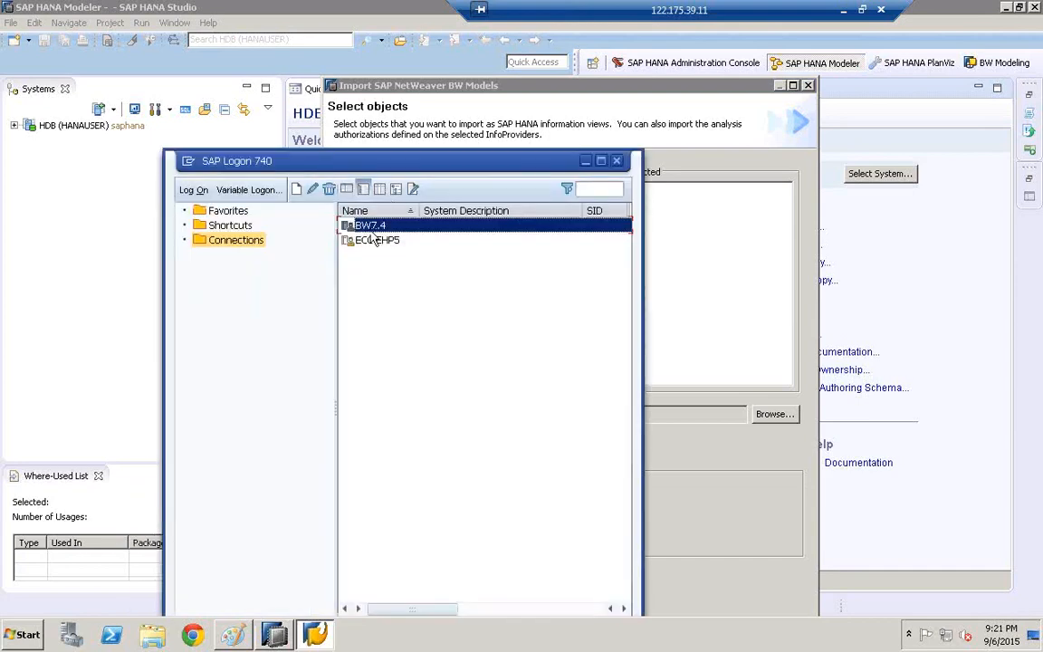
pyautogui.doubleClick(380, 231)
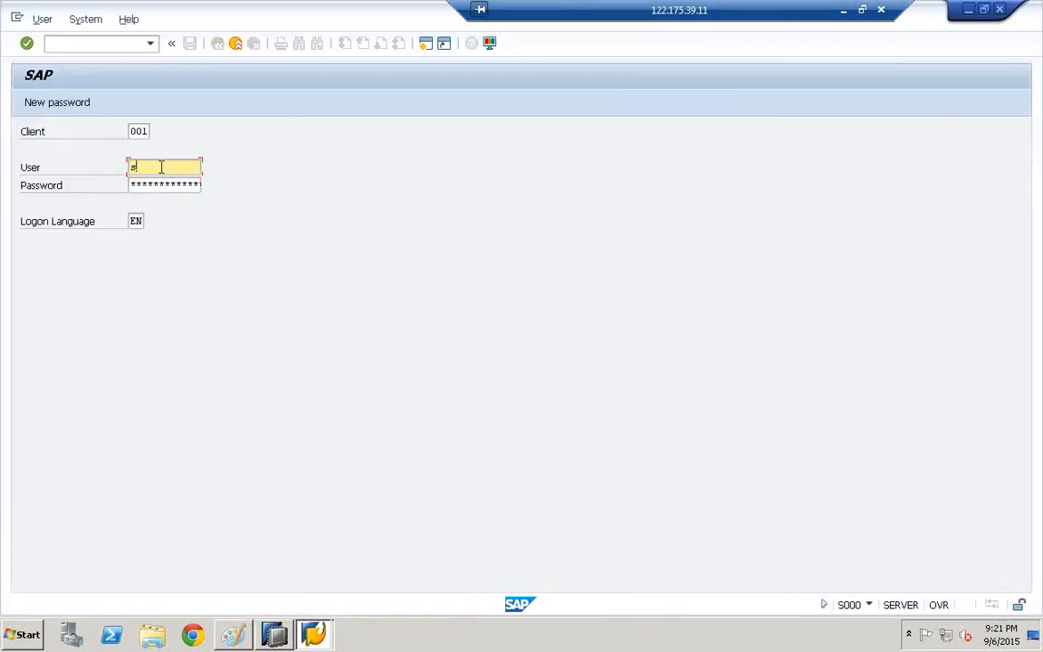
# Log on to client 001 of the BW system with the account's user name and password.
pyautogui.write('surya')
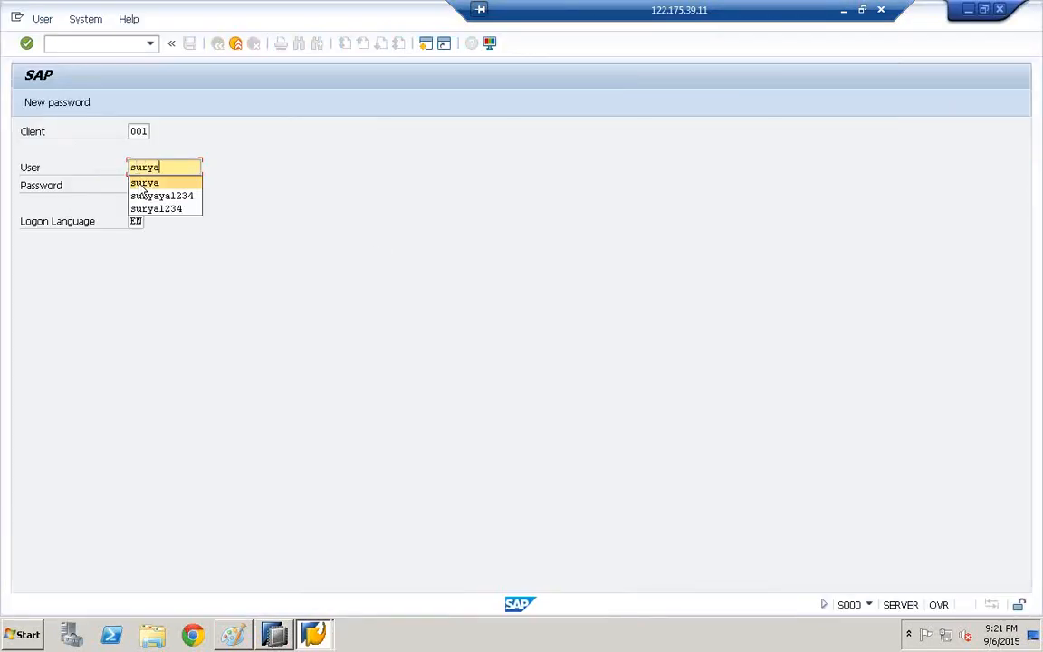
pyautogui.click(141, 184)
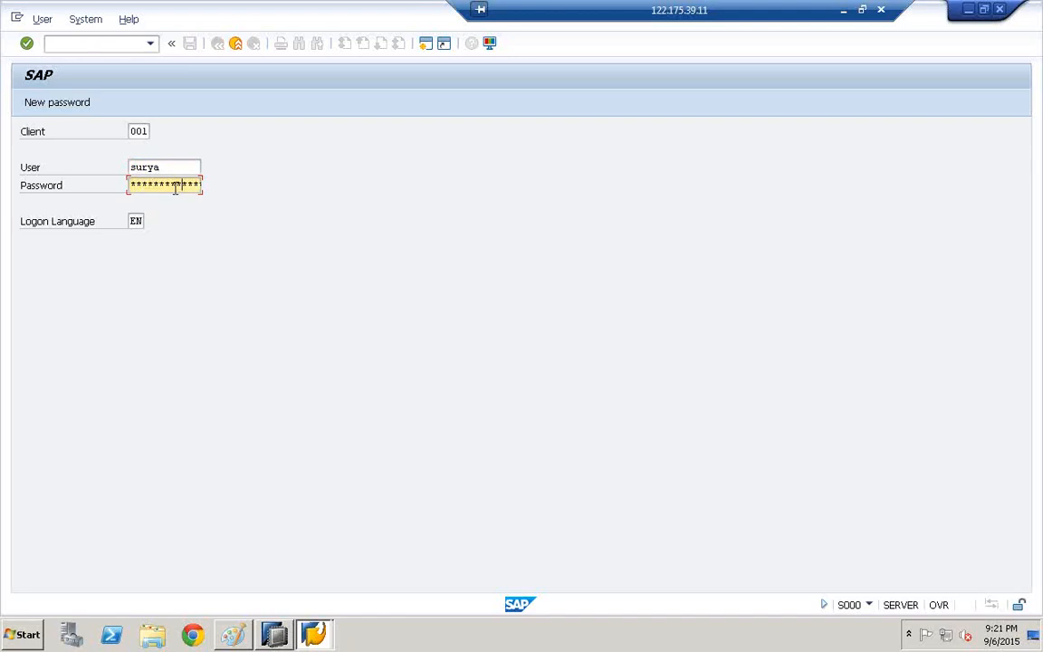
pyautogui.press('Return')
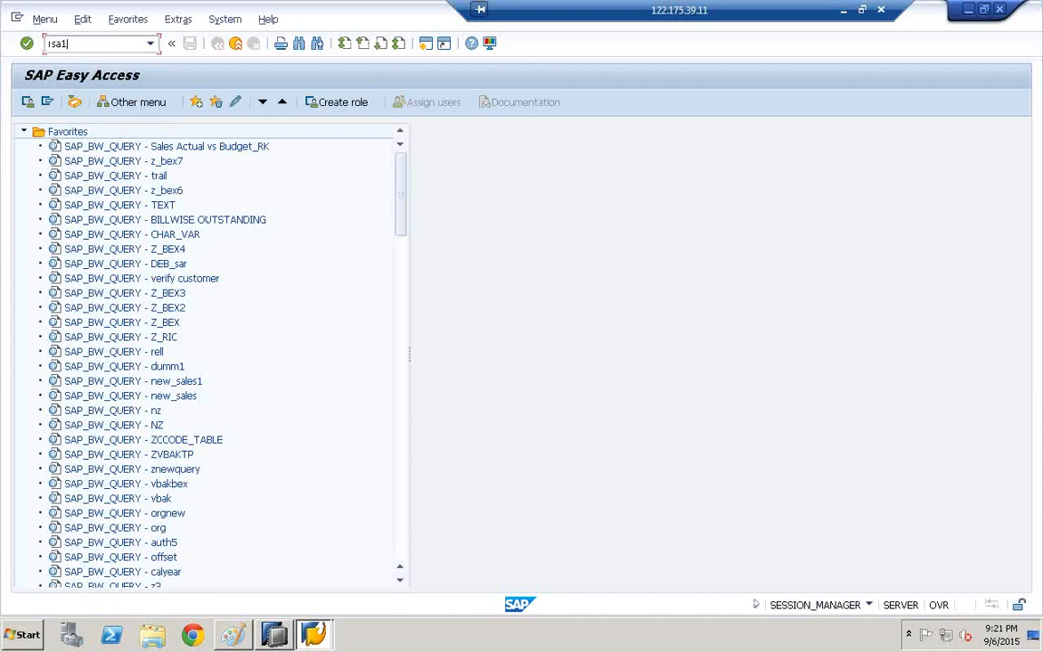
# Run transaction rsa1 and show the InfoProvider tree in the Modeling area.
pyautogui.write('rsa1')
pyautogui.press('Return')
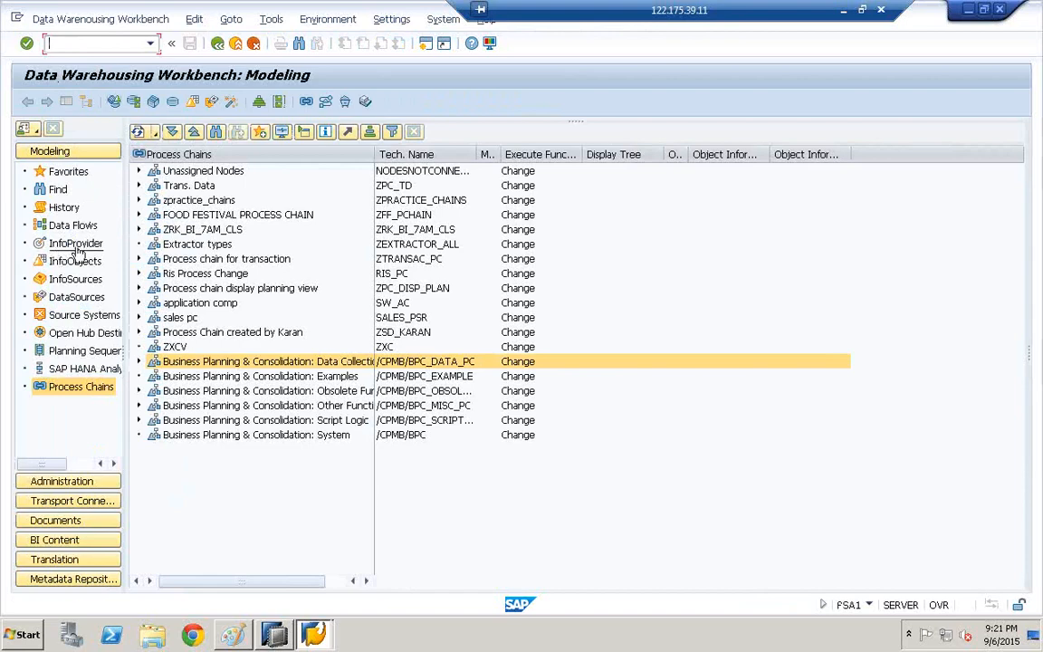
pyautogui.click(77, 249)
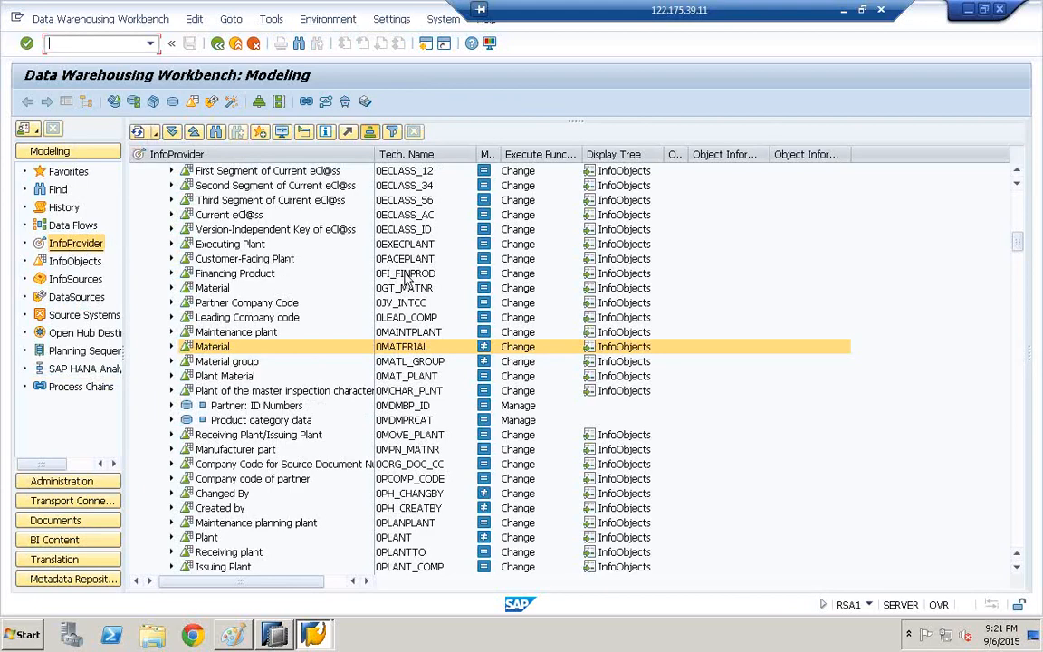
# Collapse the Cross-application Master Data node and its parent Cross-Application Components in the InfoProvider tree.
pyautogui.moveTo(1017, 240); pyautogui.dragTo(1017, 192)
pyautogui.click(1018, 198)
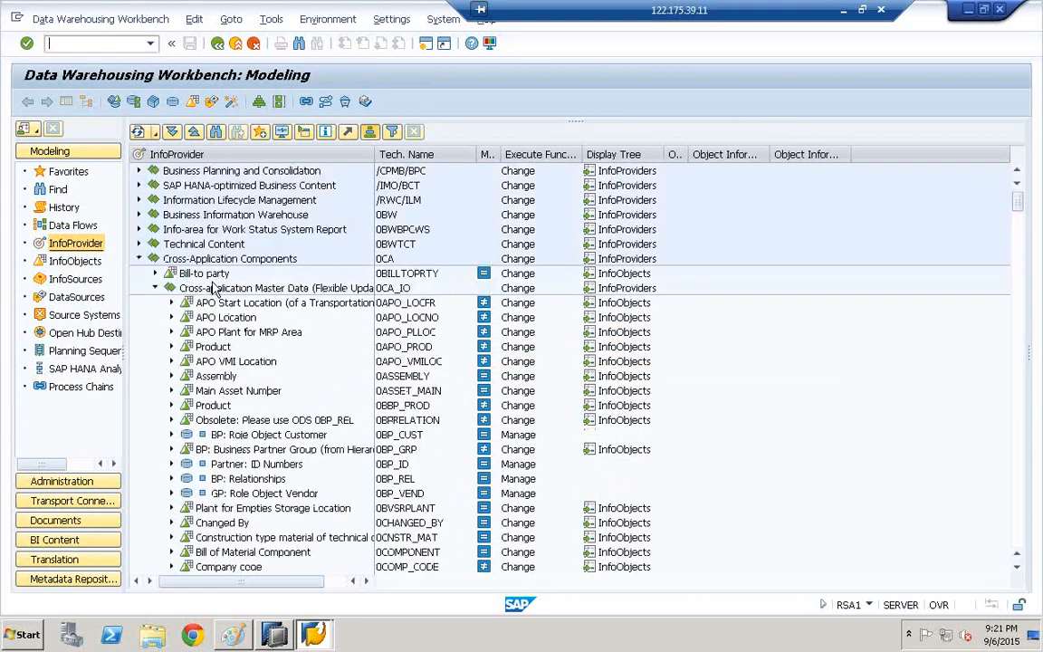
pyautogui.click(157, 288)
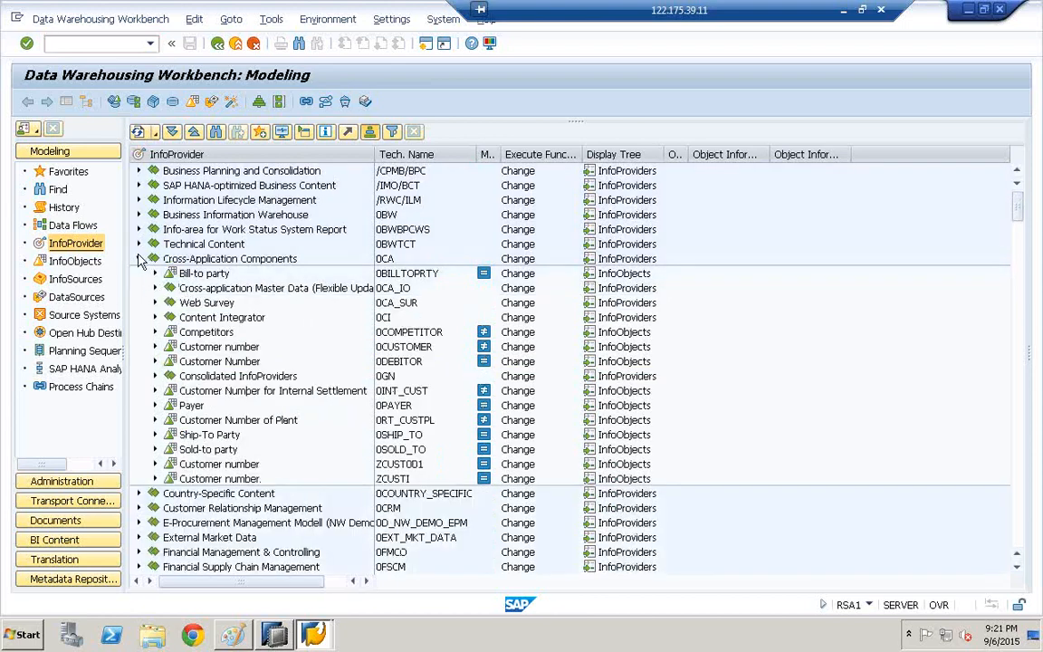
pyautogui.click(140, 259)
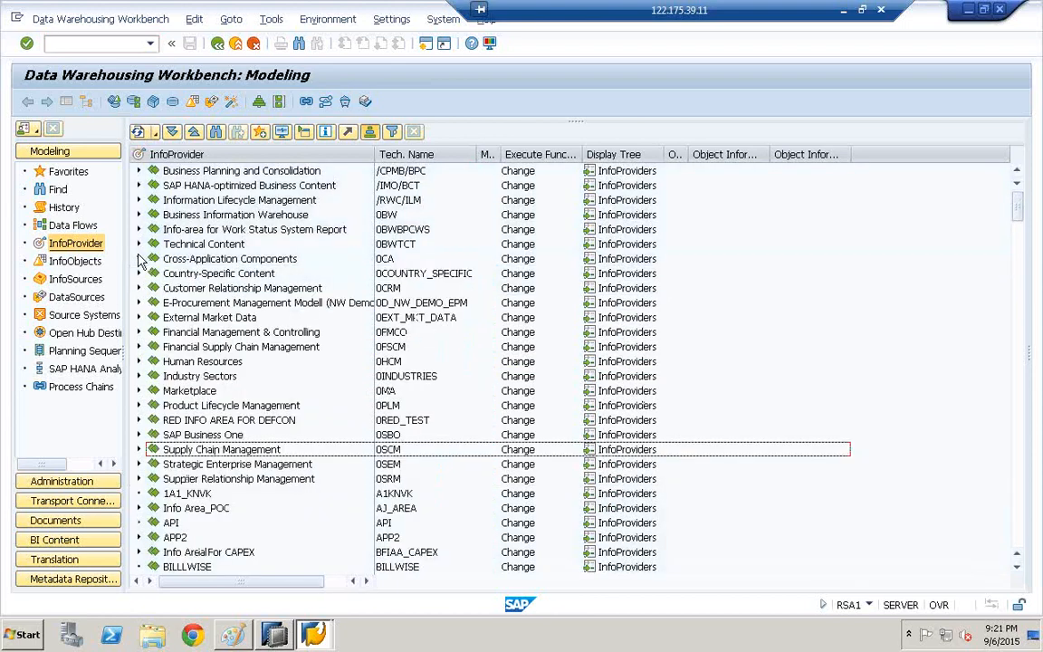
# Look through the InfoAreas in the InfoProvider tree down to the end of the list.
pyautogui.click(172, 405)
pyautogui.scroll(-3, 172, 409)
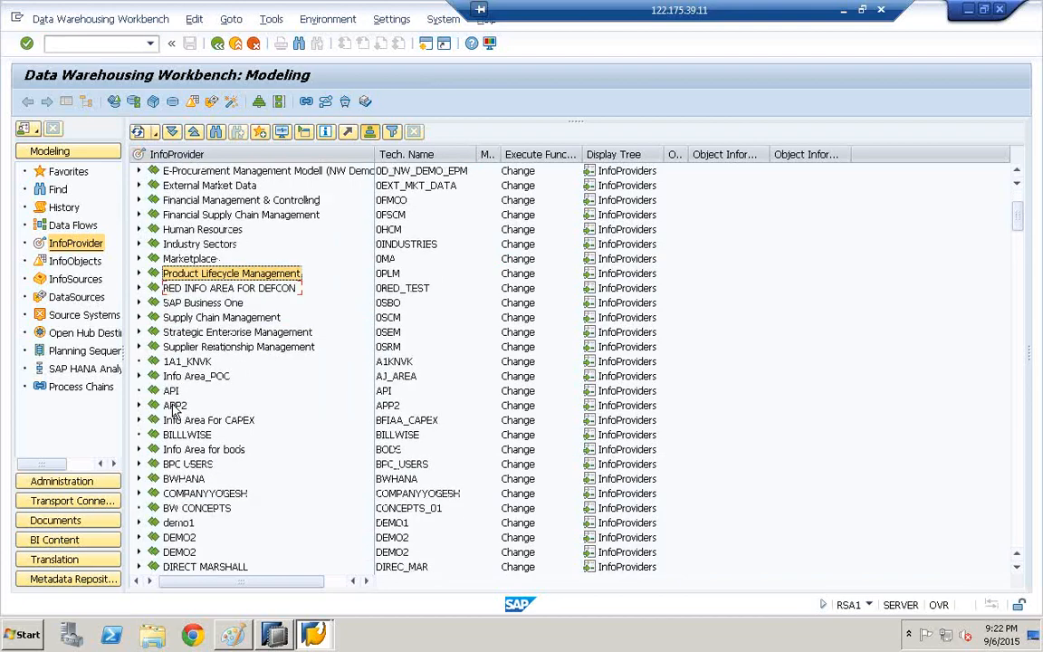
pyautogui.scroll(-7, 172, 409)
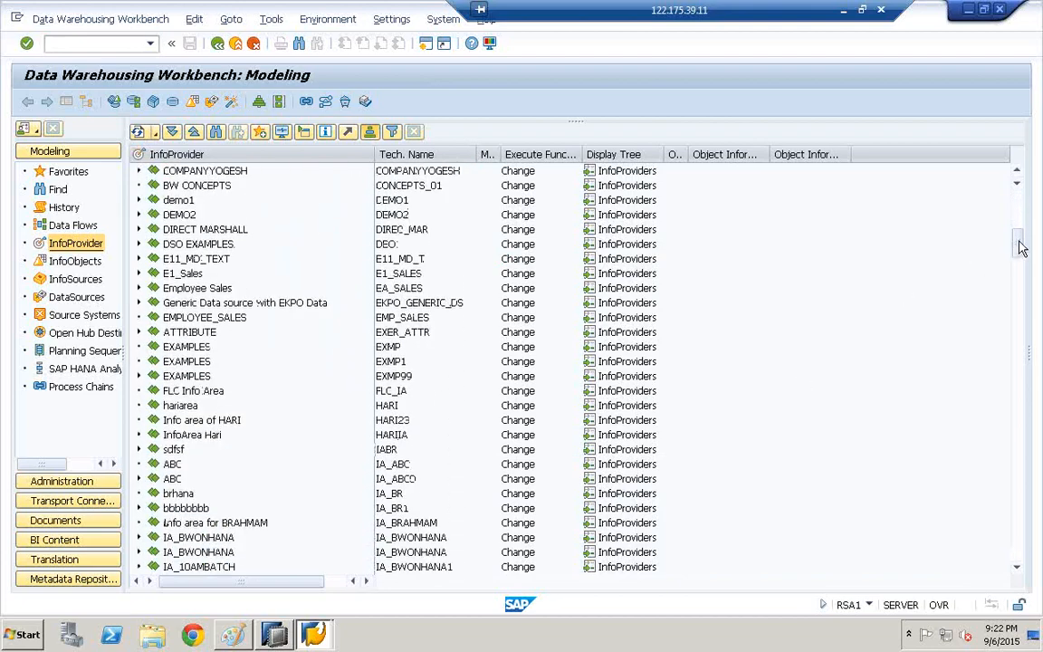
pyautogui.scroll(-8, 1021, 248)
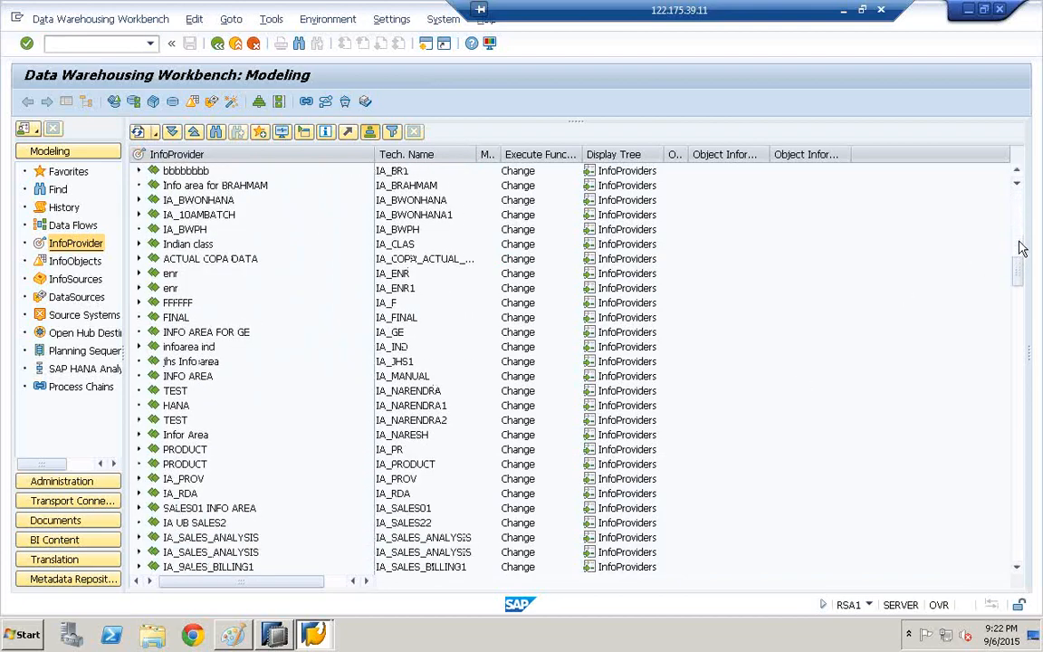
pyautogui.scroll(-8, 1021, 248)
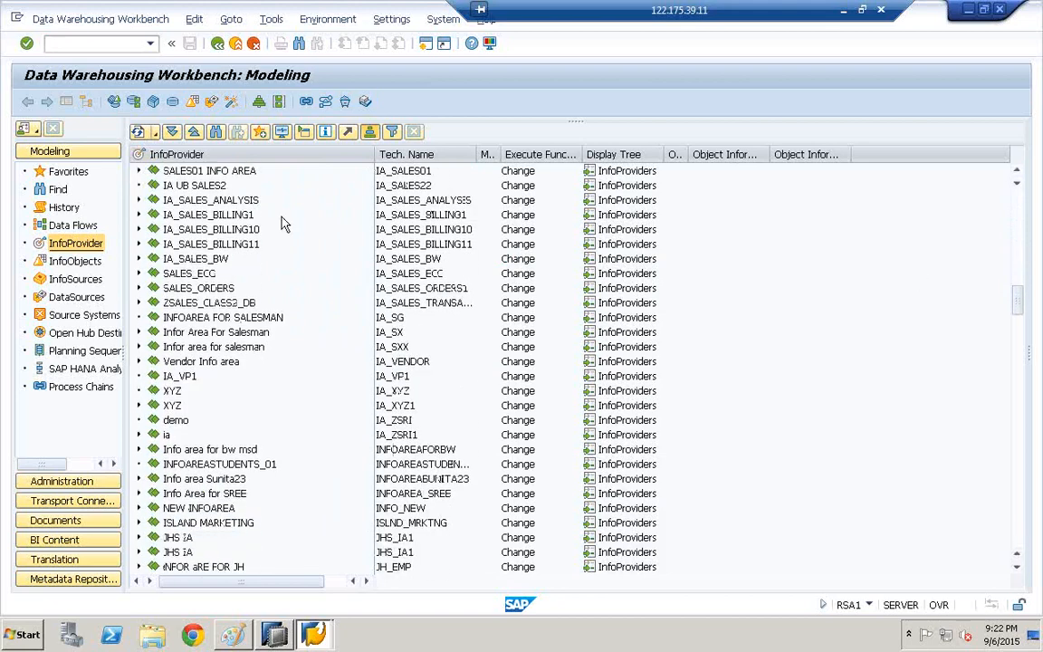
pyautogui.scroll(-1, 271, 280)
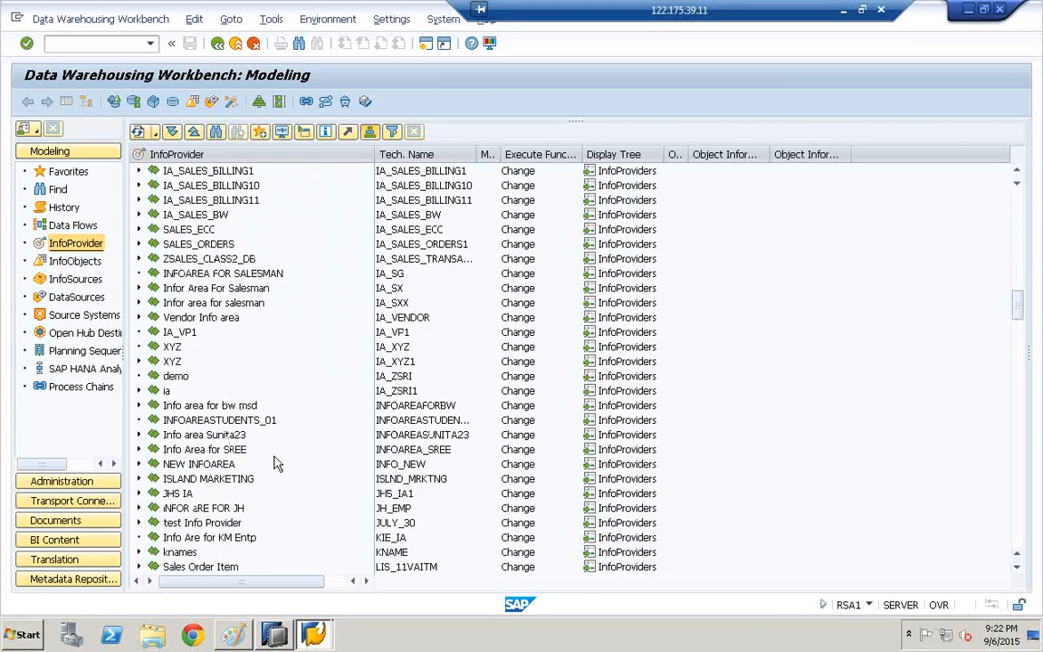
pyautogui.moveTo(1019, 306); pyautogui.dragTo(1021, 558)
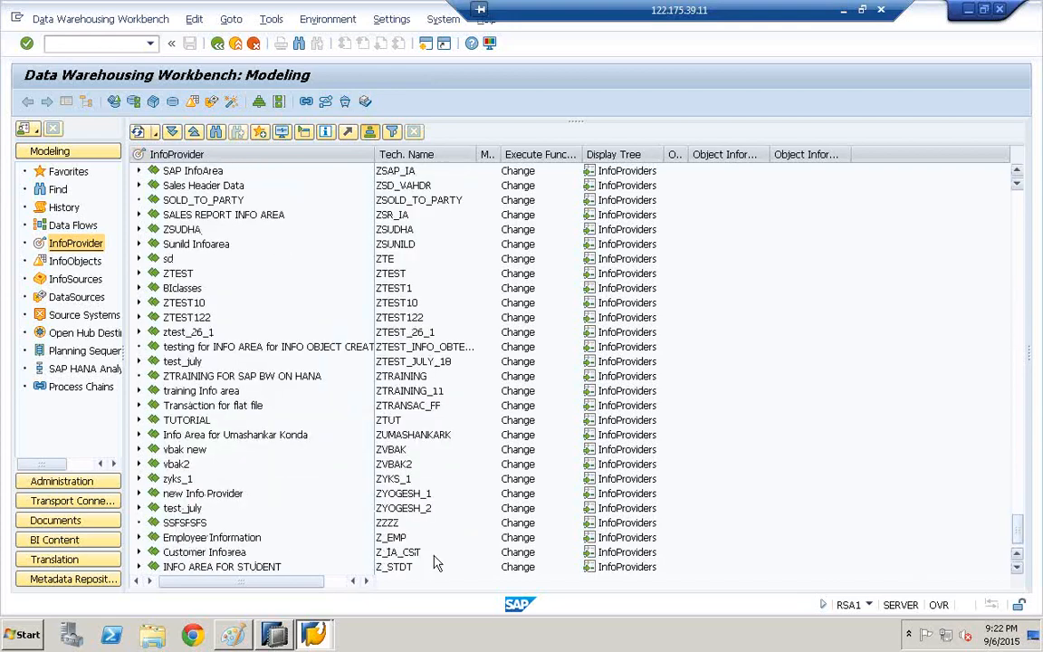
# Expand INFO AREA FOR STUDENT and display the Sales Overview InfoCube ZD_SALES1.
pyautogui.click(139, 566)
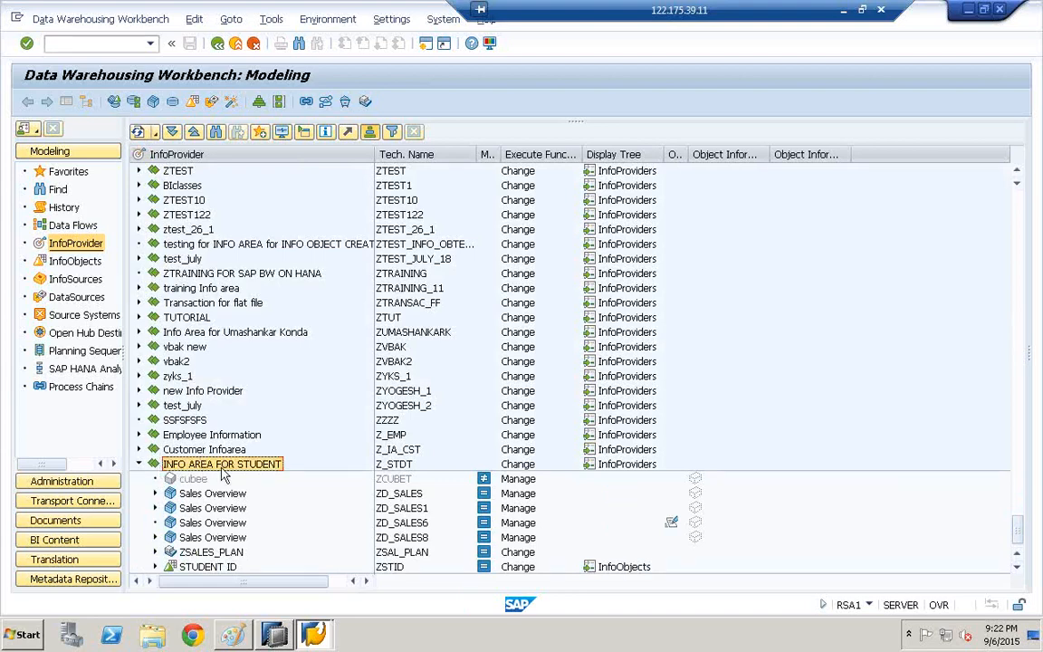
pyautogui.click(188, 511)
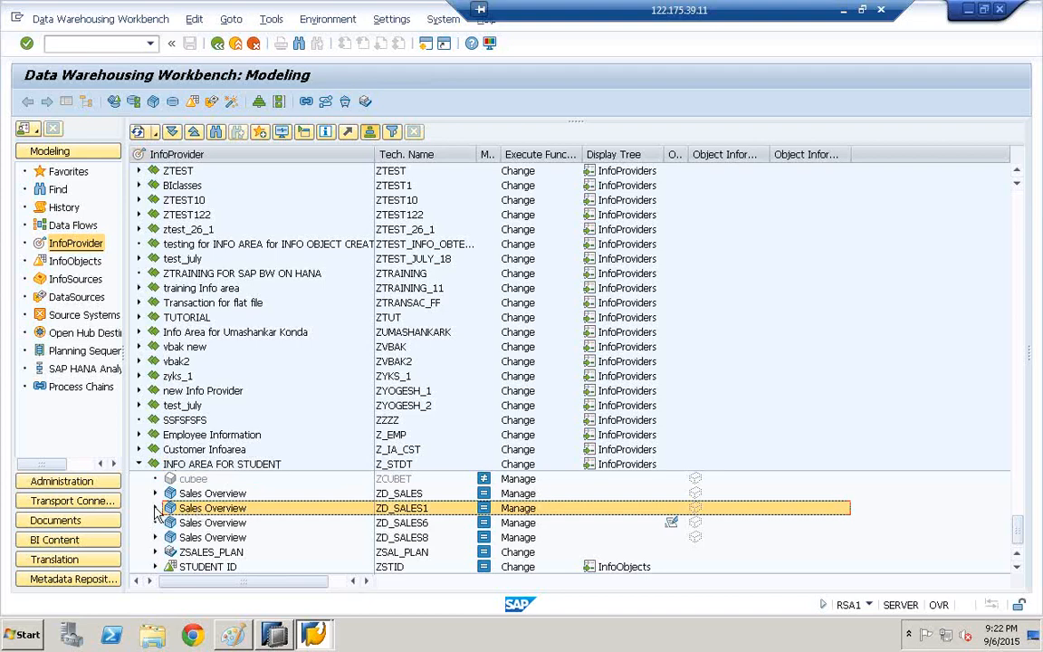
pyautogui.click(155, 508)
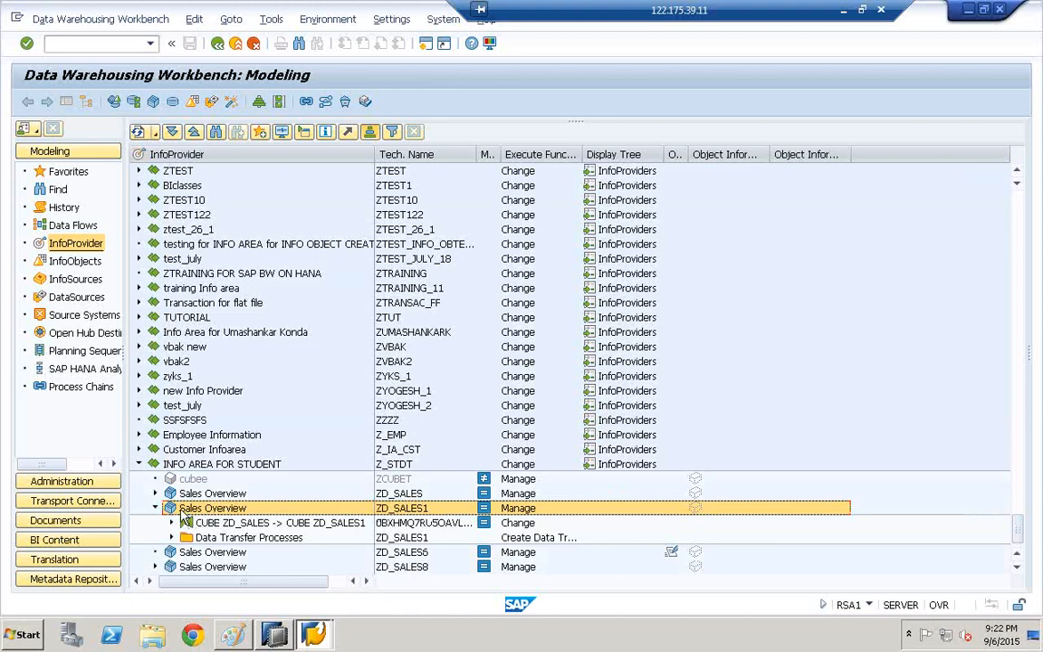
pyautogui.click(182, 510)
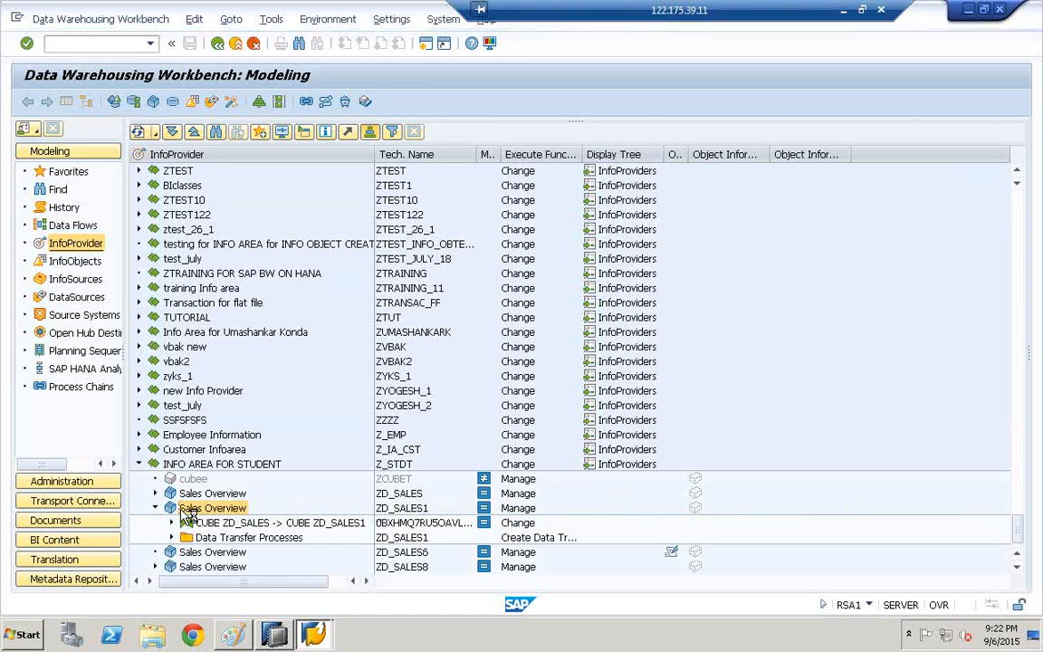
pyautogui.doubleClick(187, 511)
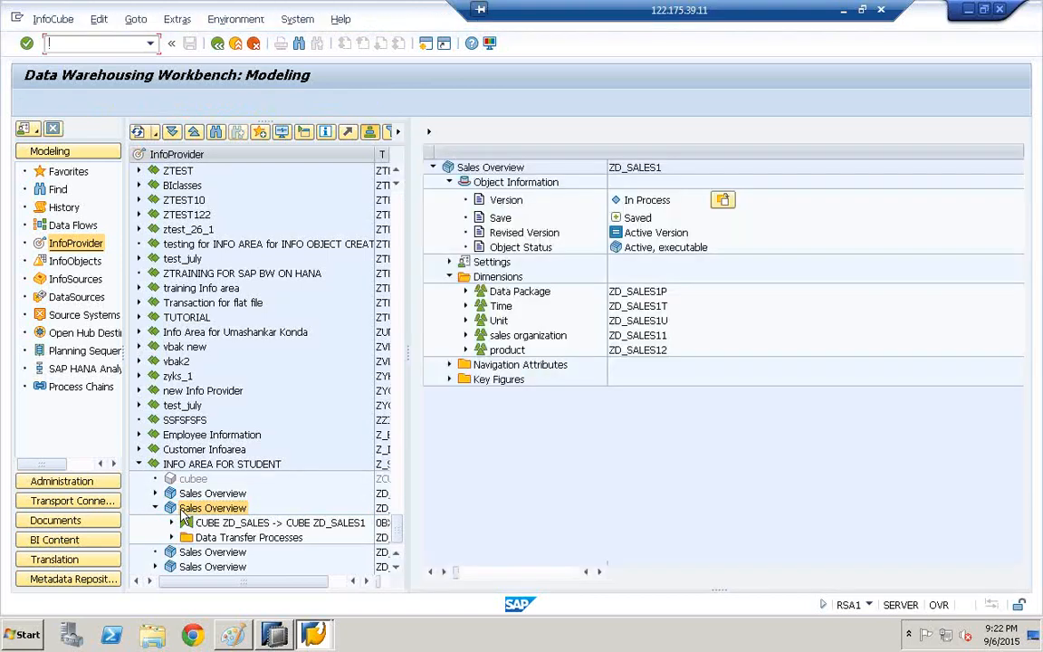
# Expand the Settings of InfoCube ZD_SALES1 and examine its External SAP HANA view option.
pyautogui.click(449, 263)
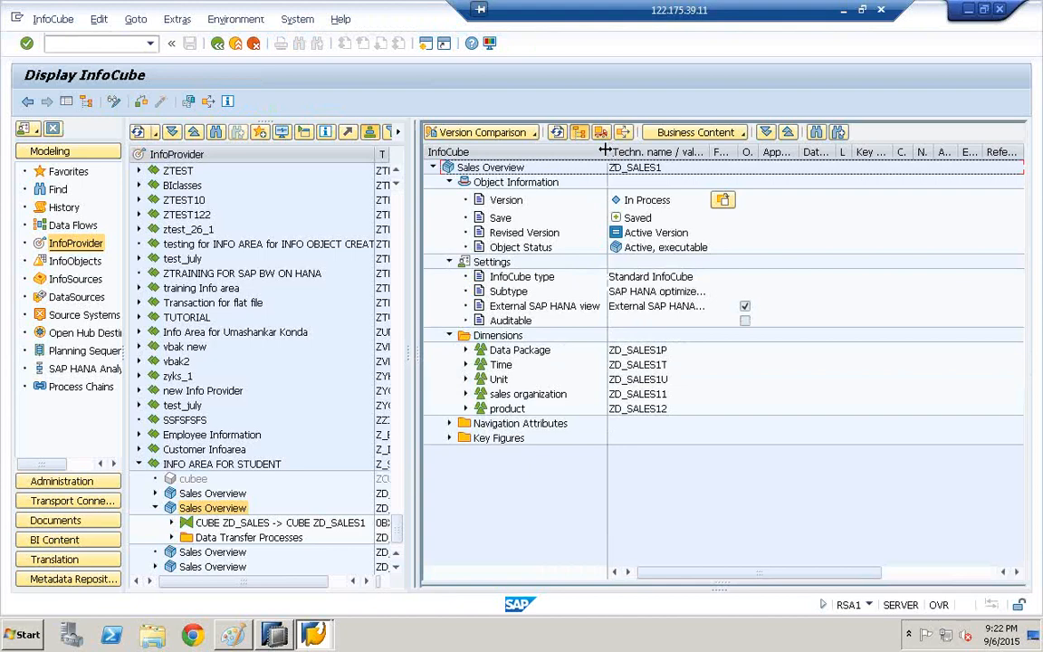
pyautogui.moveTo(605, 151); pyautogui.dragTo(601, 151)
pyautogui.click(522, 308)
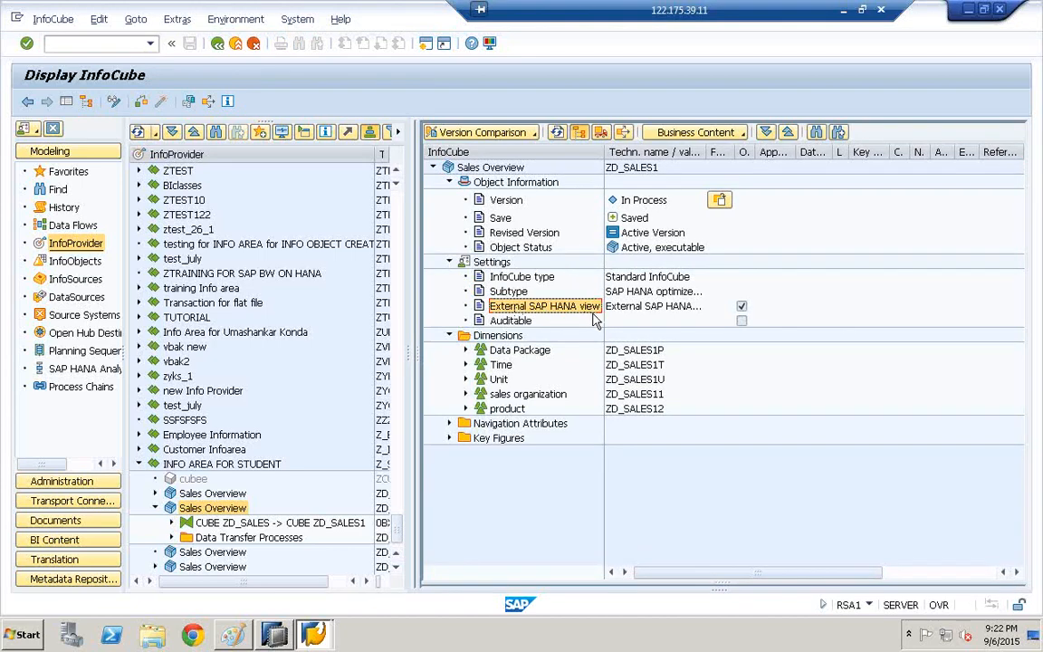
pyautogui.click(633, 311)
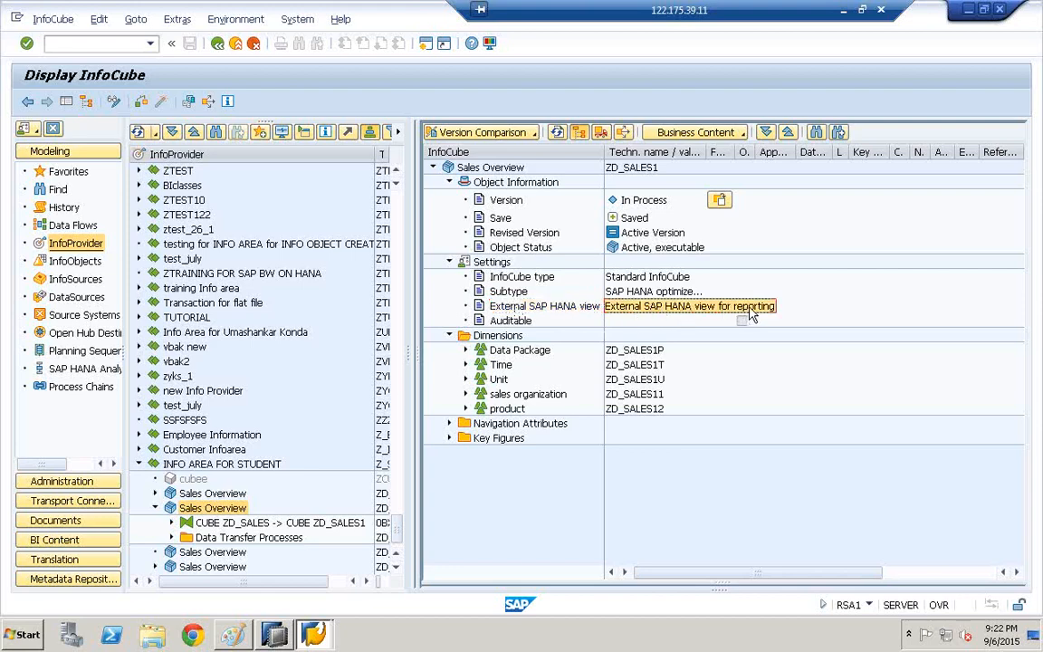
pyautogui.click(559, 309)
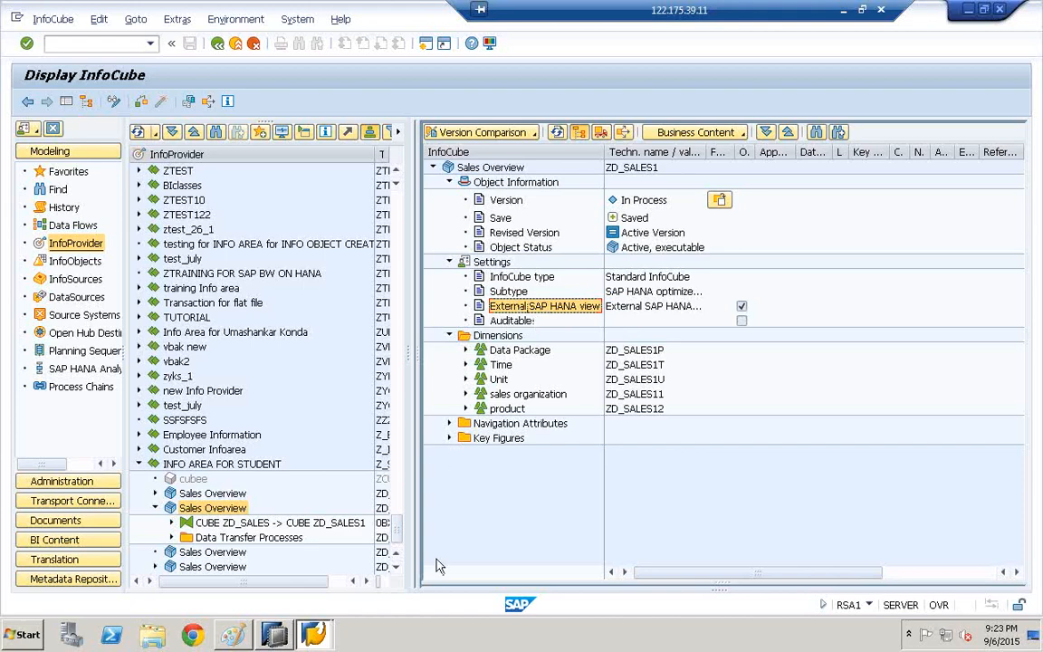
# Switch to SAP HANA Studio to check the objects available in the Import SAP NetWeaver BW Models dialog.
pyautogui.click(396, 567)
pyautogui.click(395, 567)
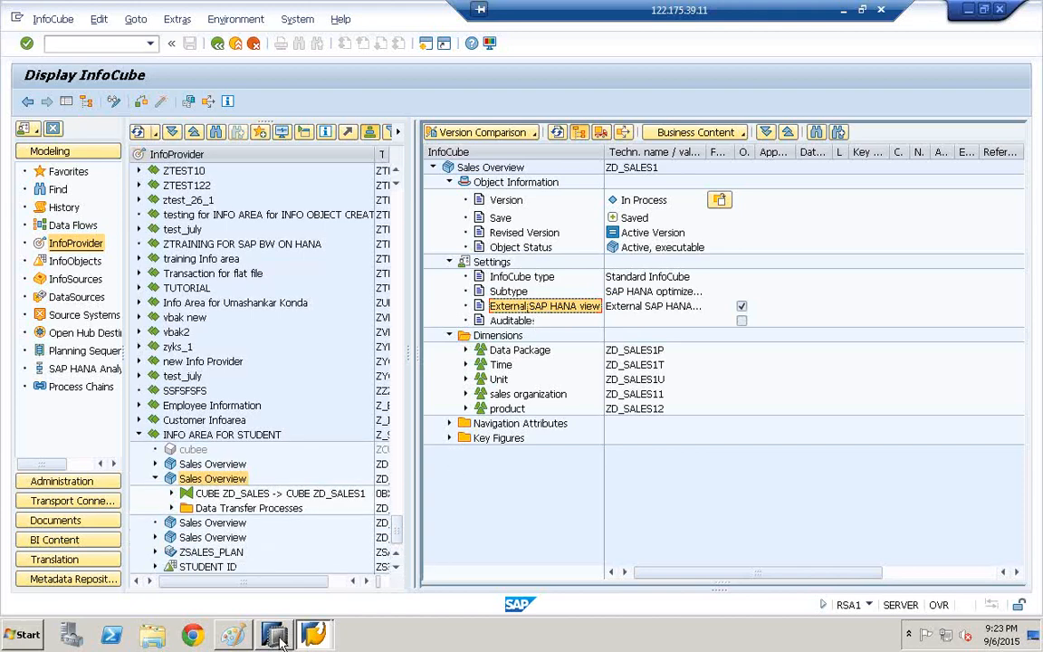
pyautogui.click(275, 635)
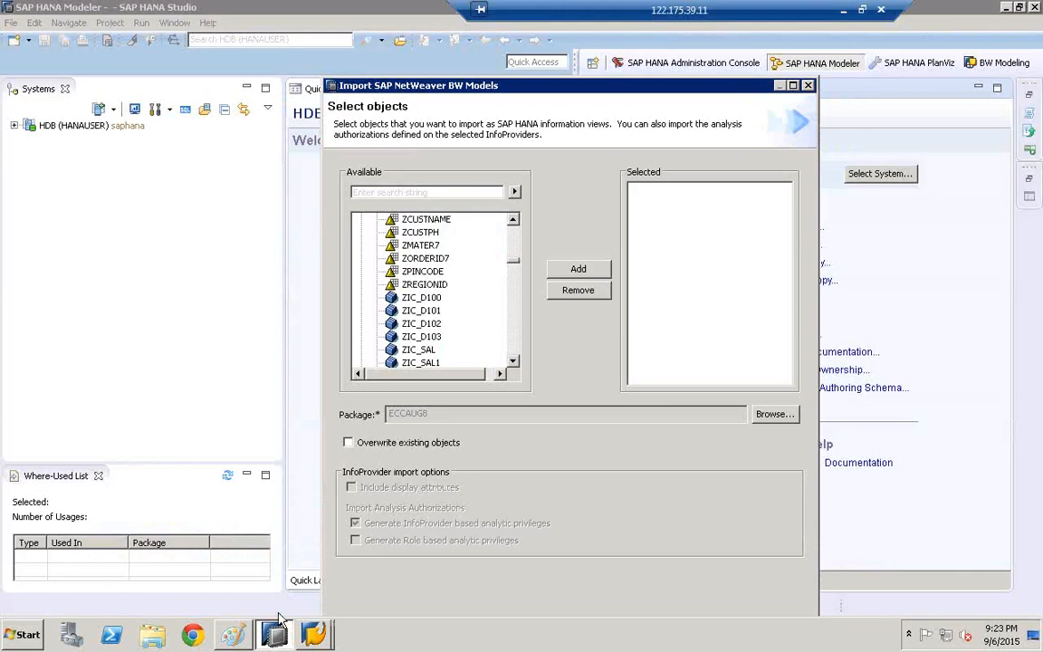
pyautogui.click(314, 636)
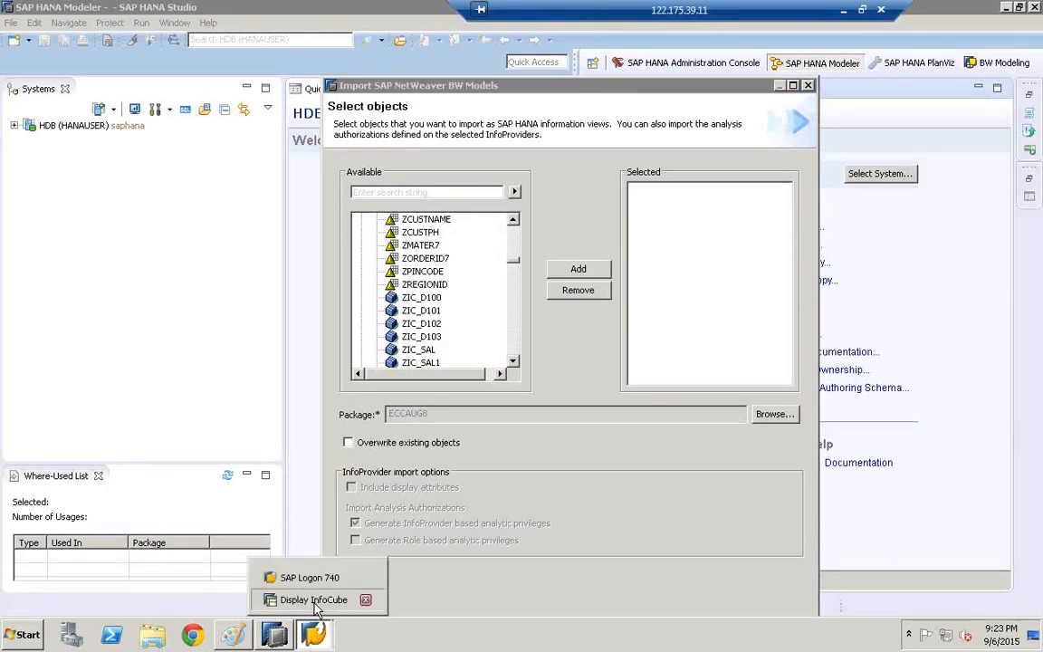
# Return to the Display InfoCube session in SAP and view the Settings of the Sales Overview InfoCube ZD_SALES8.
pyautogui.click(315, 604)
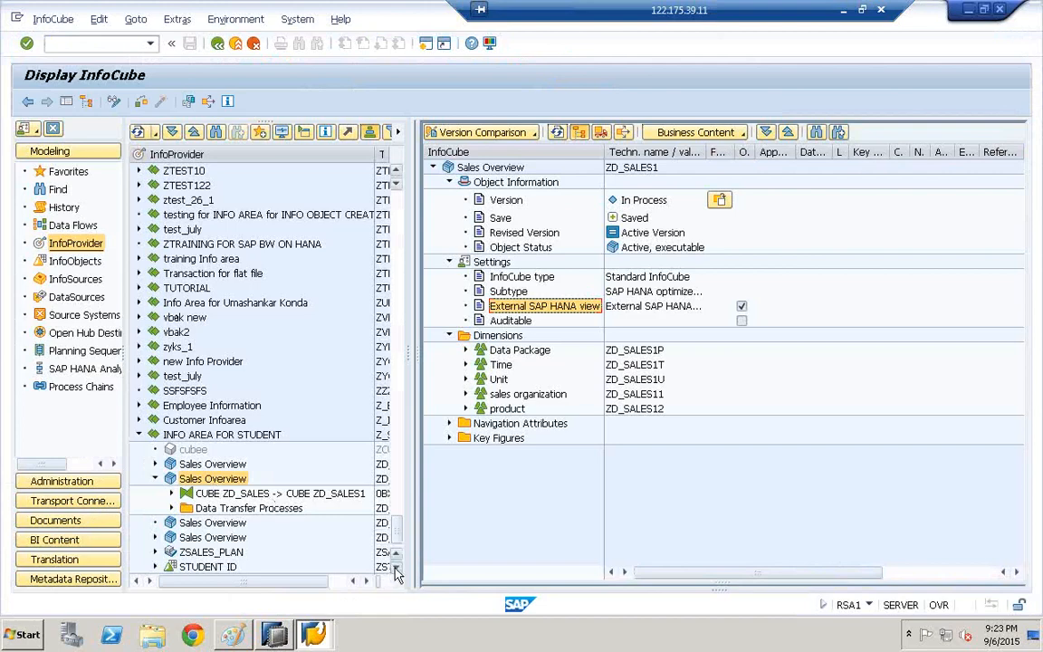
pyautogui.doubleClick(178, 539)
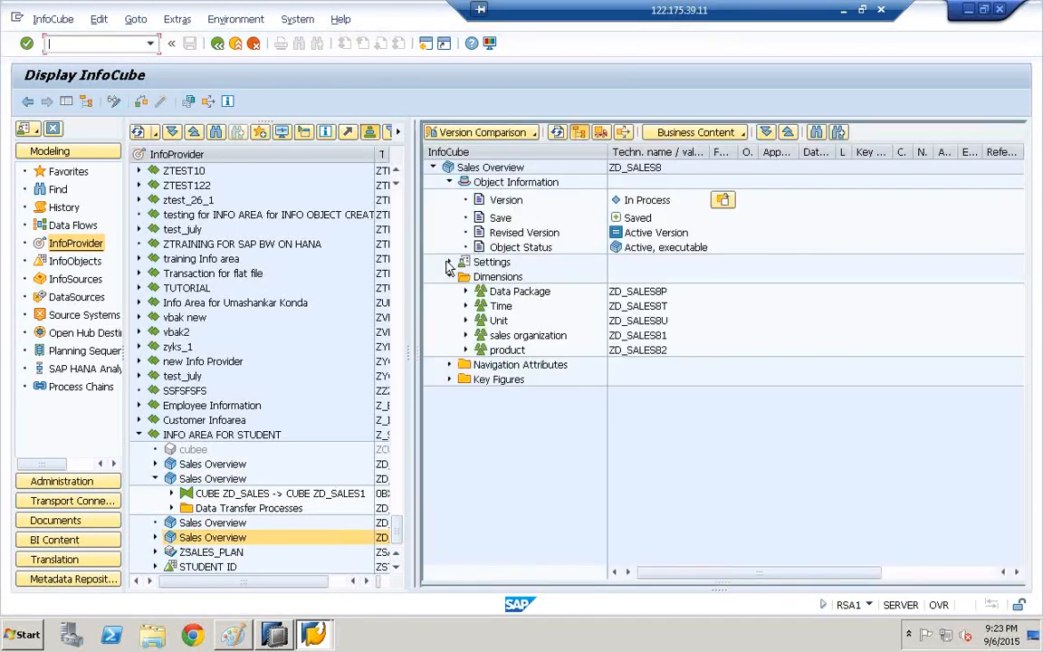
pyautogui.click(447, 263)
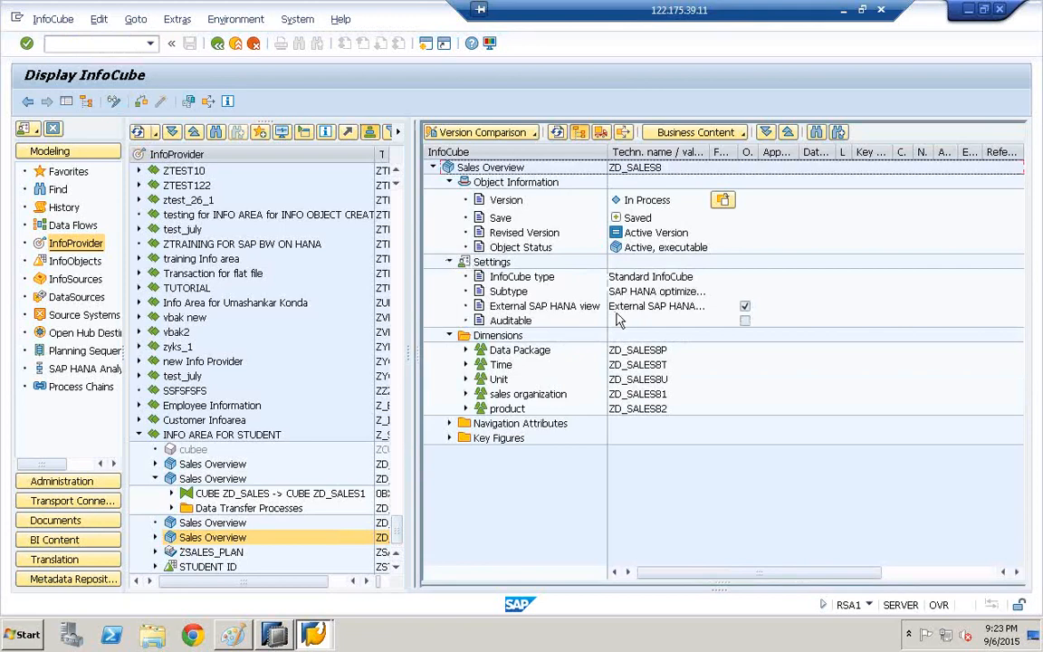
# Expand the Customer Infoarea and test_july info areas and display the InfoCube JULY_18_1.
pyautogui.click(139, 421)
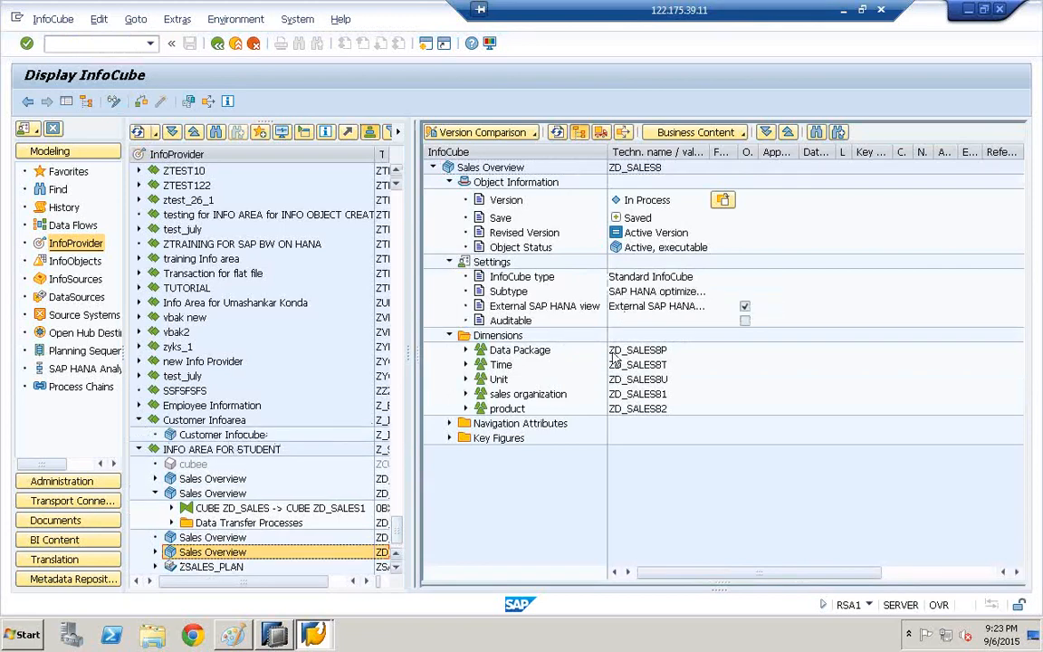
pyautogui.click(139, 377)
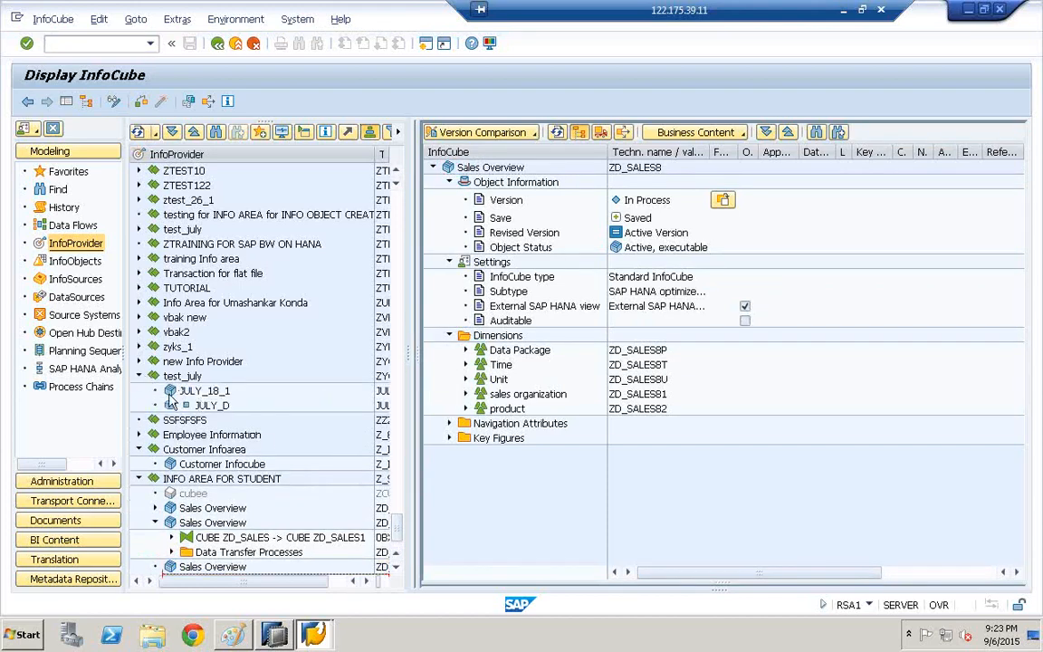
pyautogui.doubleClick(174, 395)
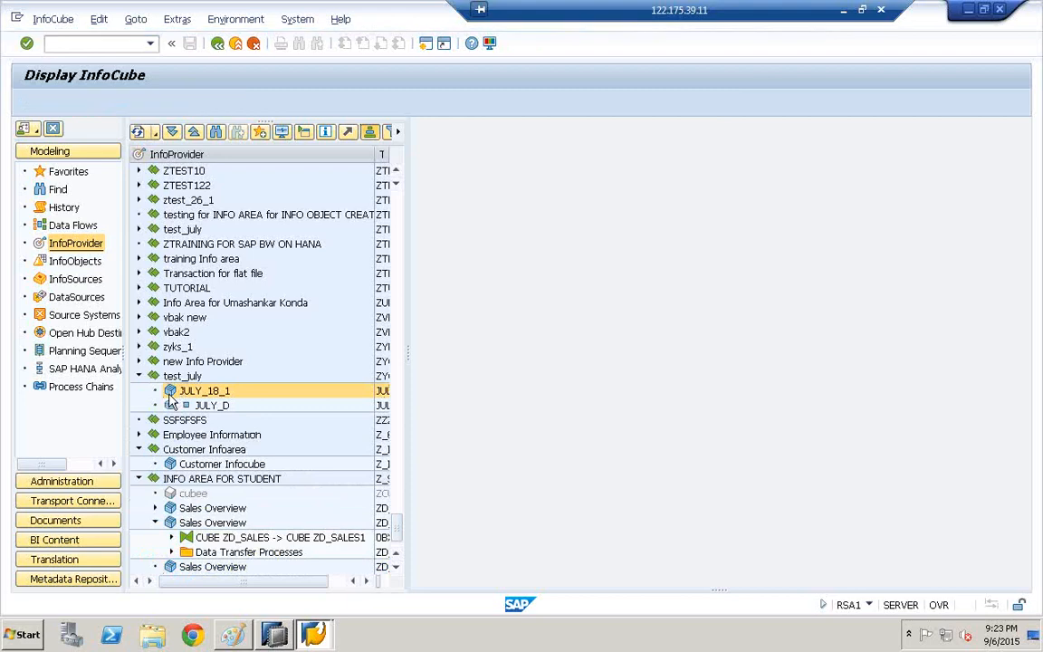
# Expand the info areas new Info Provider, zyks_1, vbak2 and vbak new to examine their InfoProviders.
pyautogui.click(139, 361)
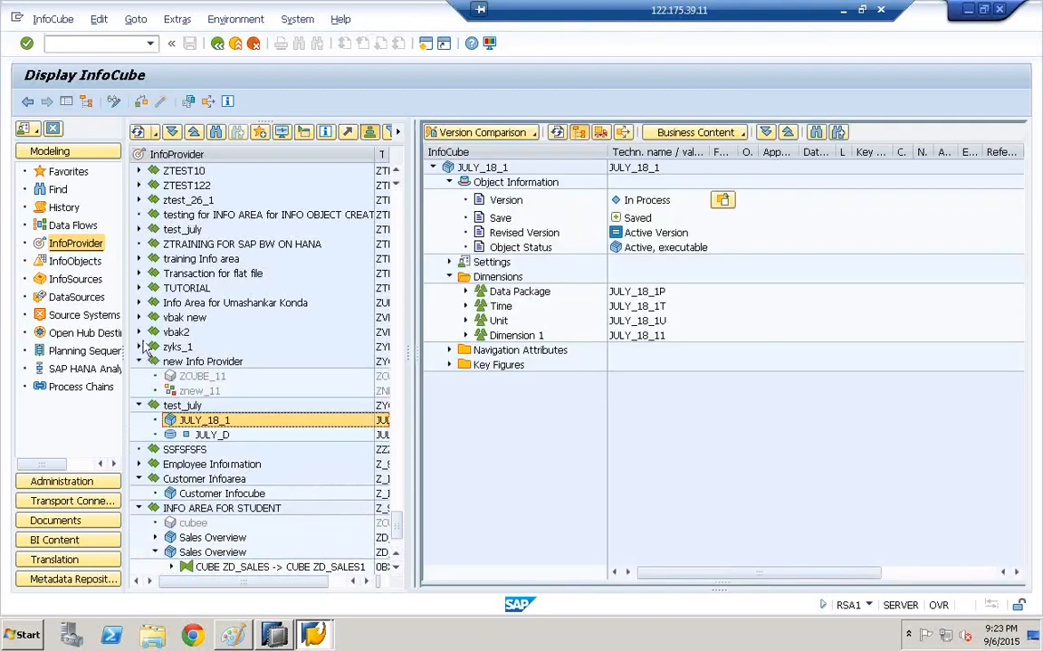
pyautogui.click(139, 346)
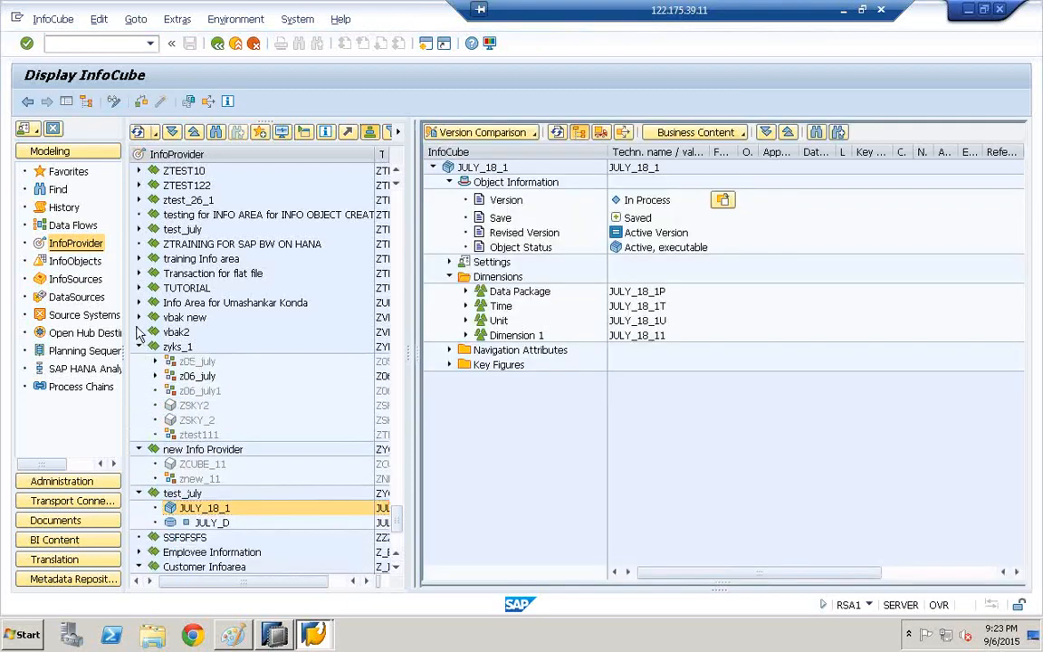
pyautogui.click(139, 332)
pyautogui.click(139, 318)
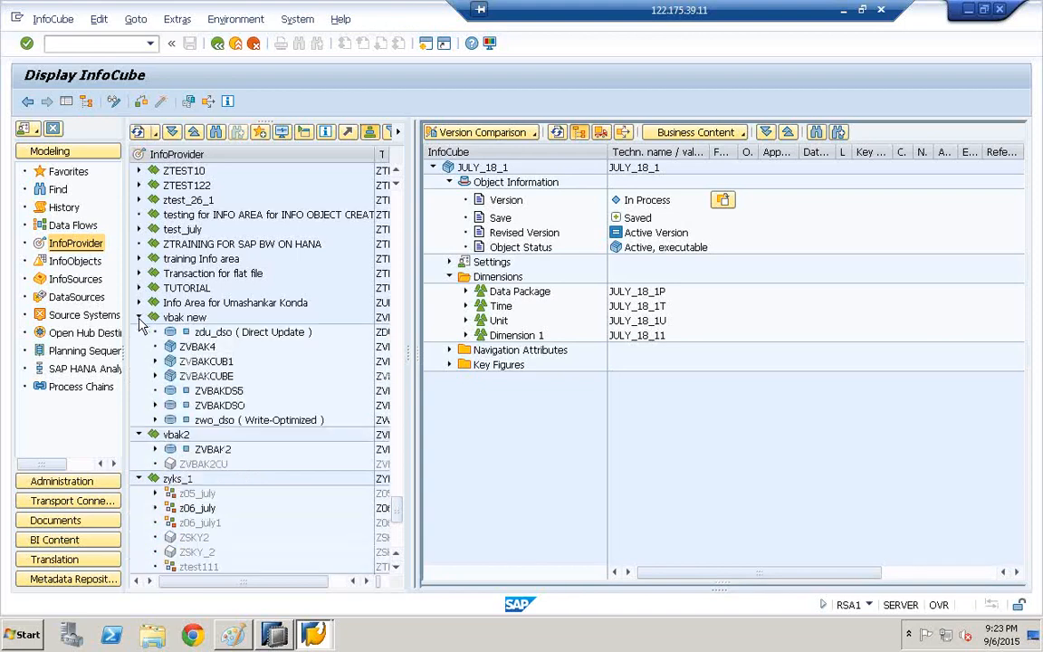
# Display InfoCube ZVBAKCUB1, examine its External SAP HANA view setting and widen the InfoProvider tree to show technical names.
pyautogui.click(177, 362)
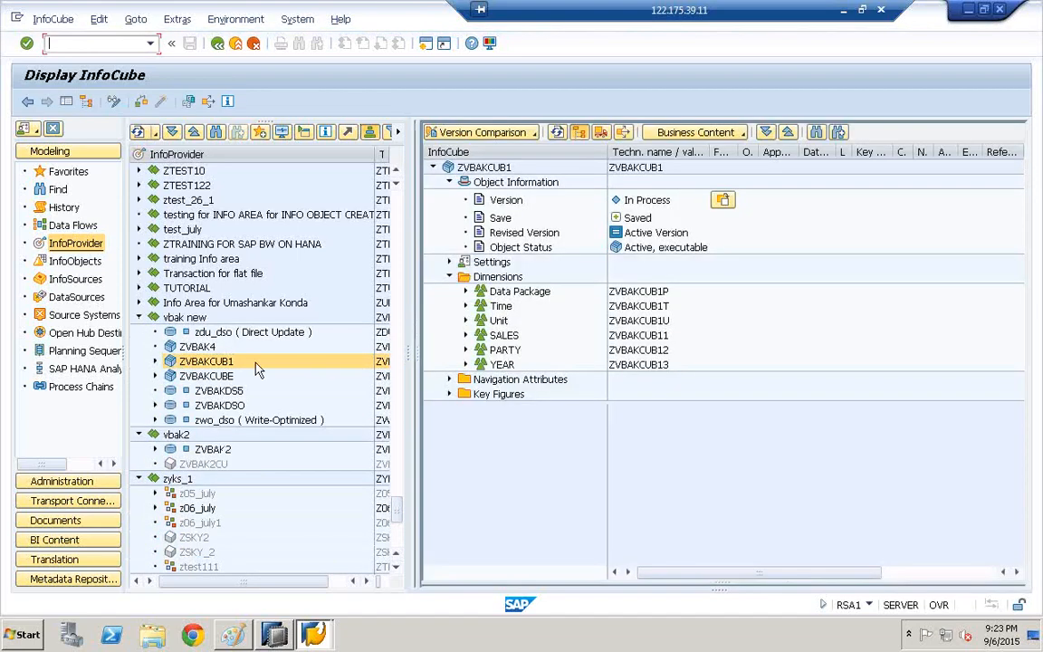
pyautogui.click(449, 262)
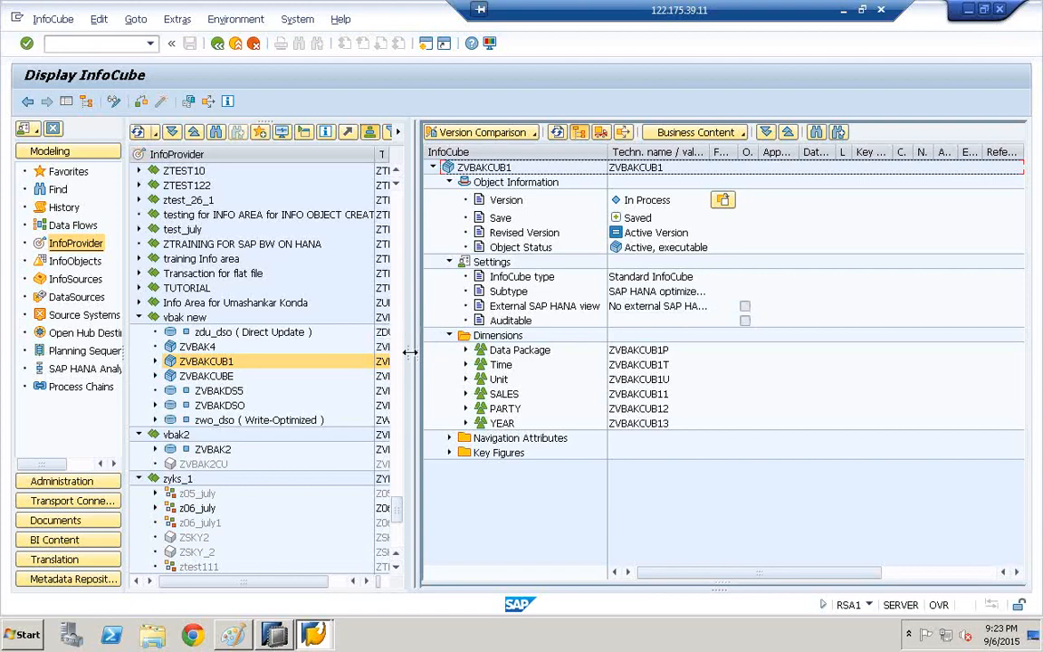
pyautogui.moveTo(410, 352); pyautogui.dragTo(560, 352)
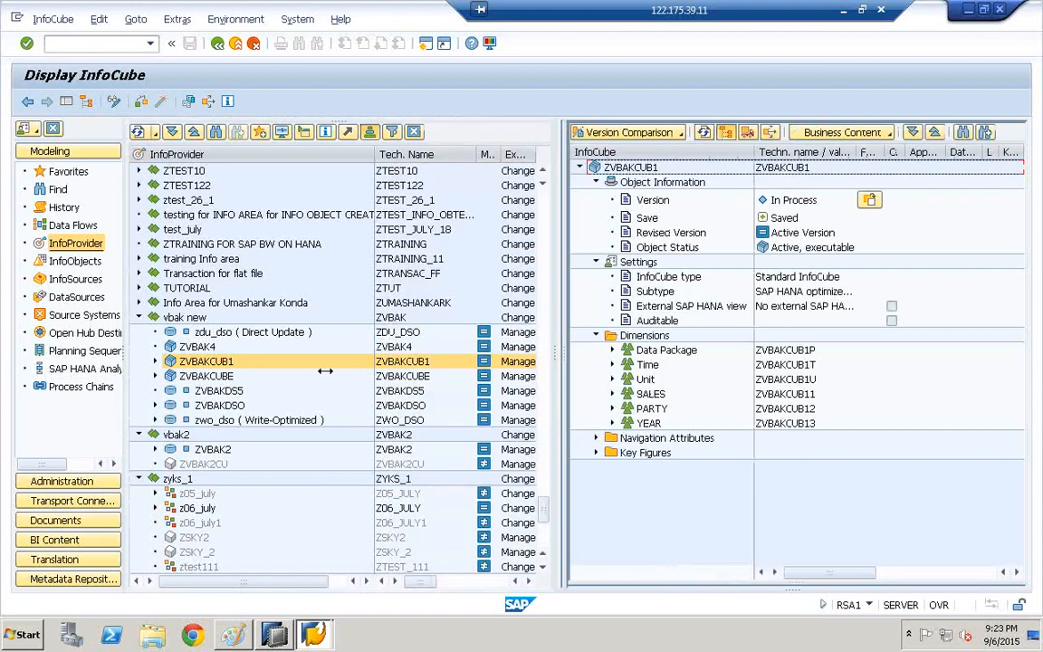
# Display the data of InfoCube ZVBAKCUB1 with all characteristics selected for output, and return to the InfoCube display.
pyautogui.rightClick(161, 333)
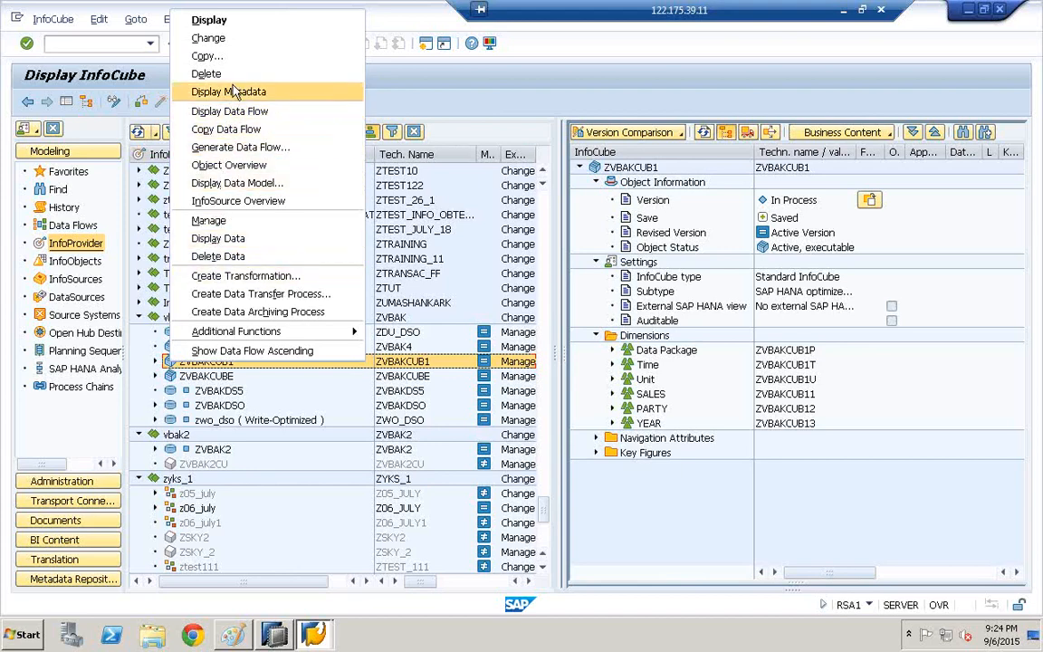
pyautogui.click(218, 239)
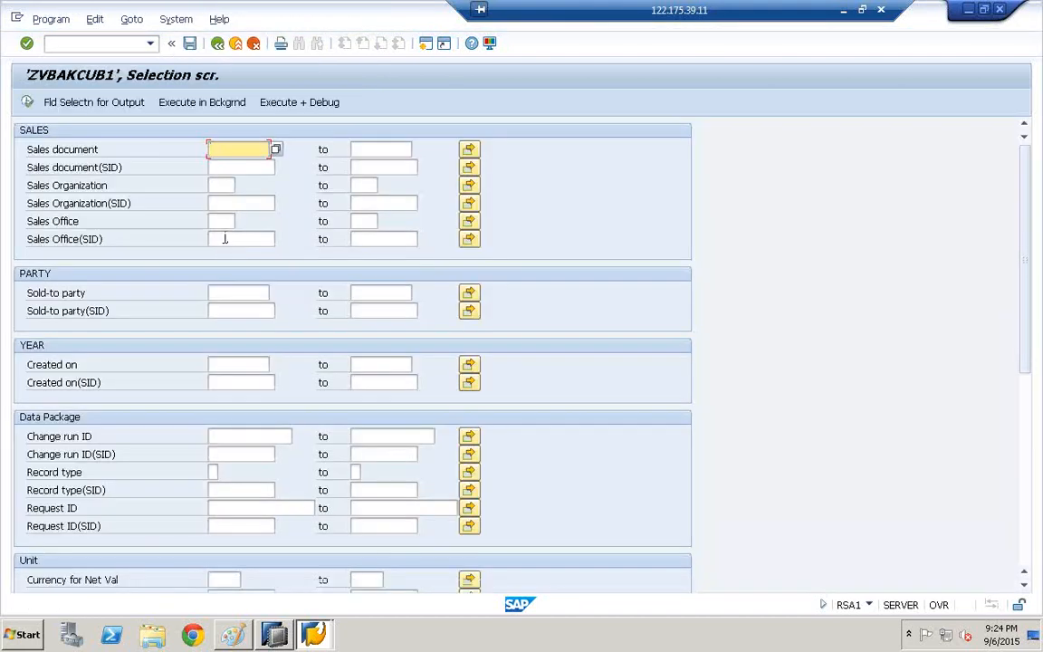
pyautogui.click(91, 104)
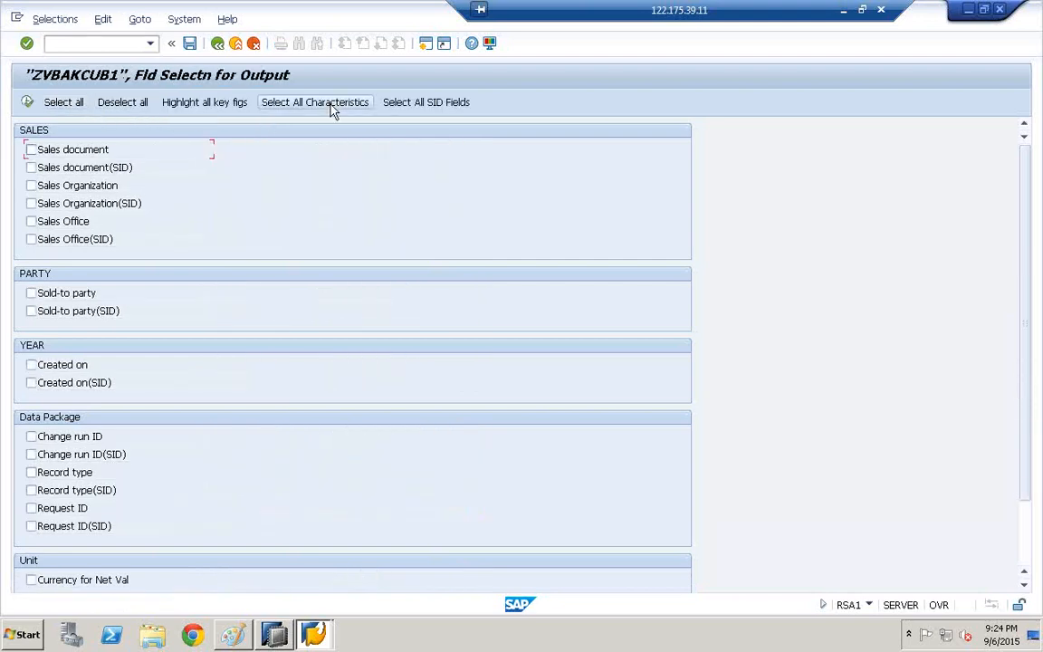
pyautogui.click(333, 110)
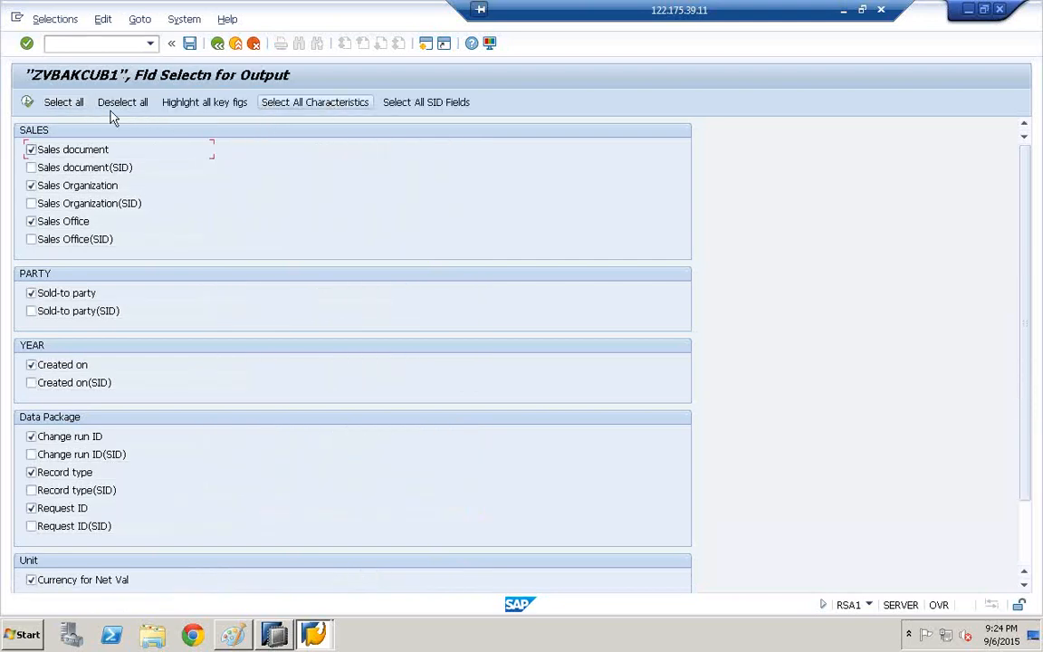
pyautogui.click(27, 102)
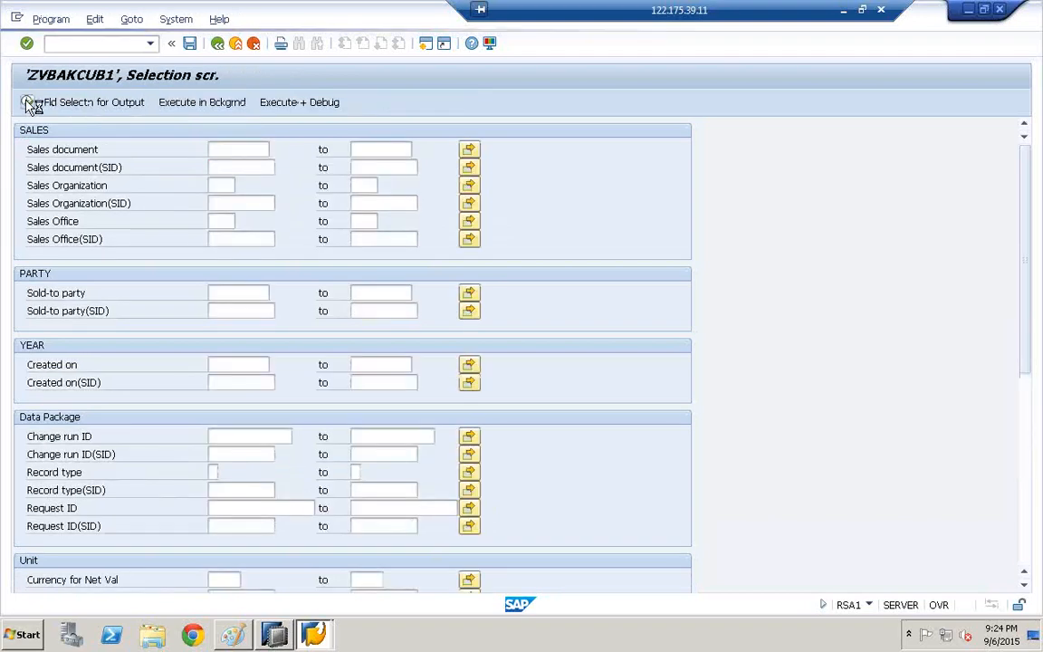
pyautogui.click(27, 103)
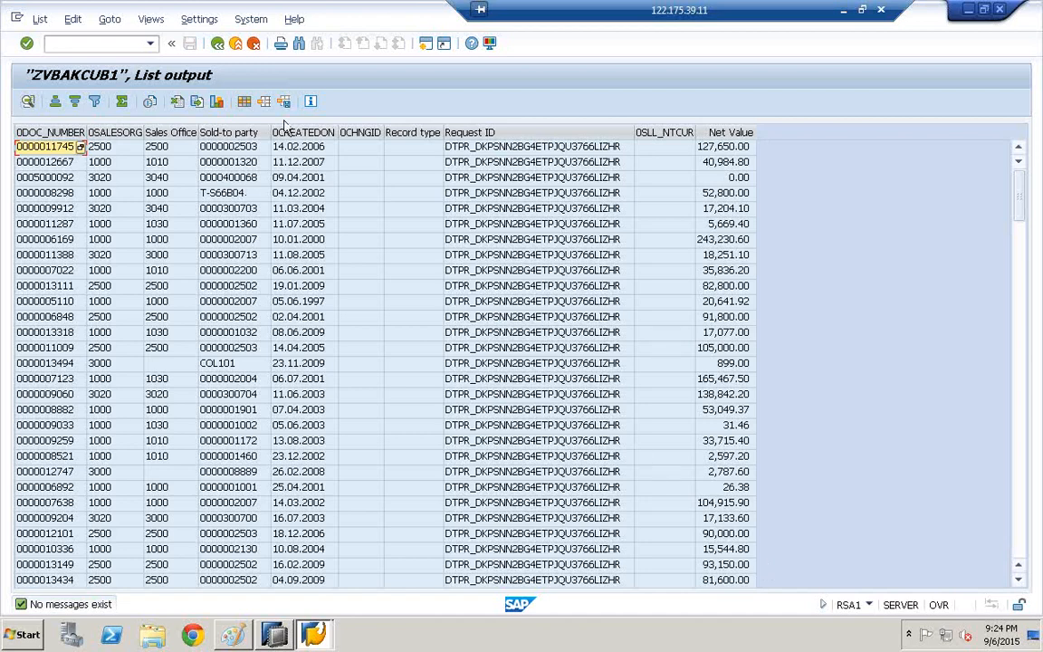
pyautogui.click(218, 44)
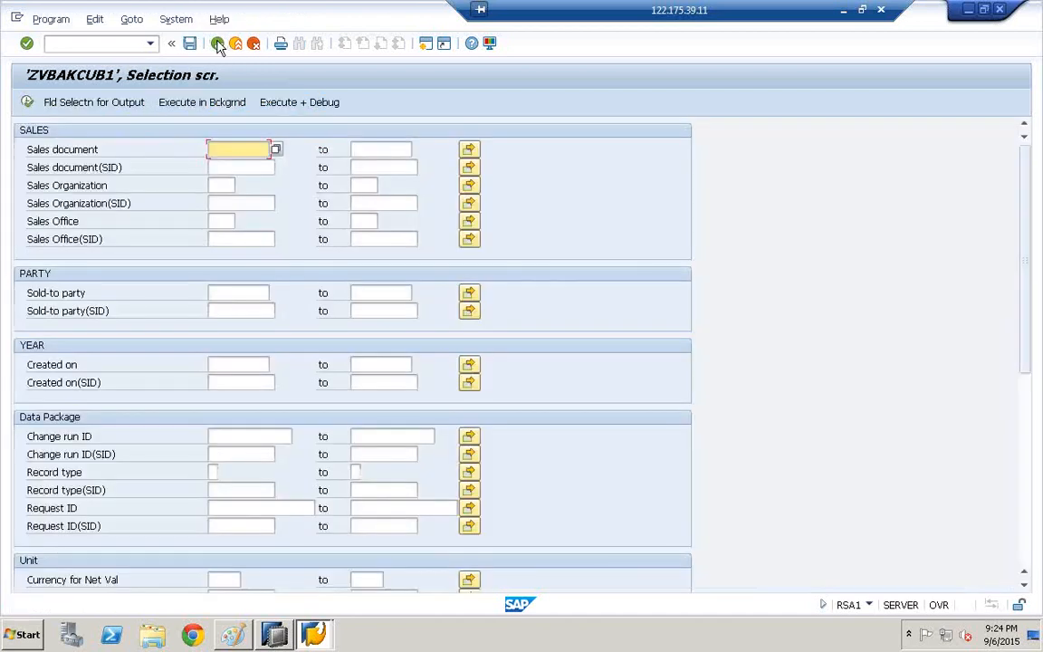
pyautogui.click(218, 45)
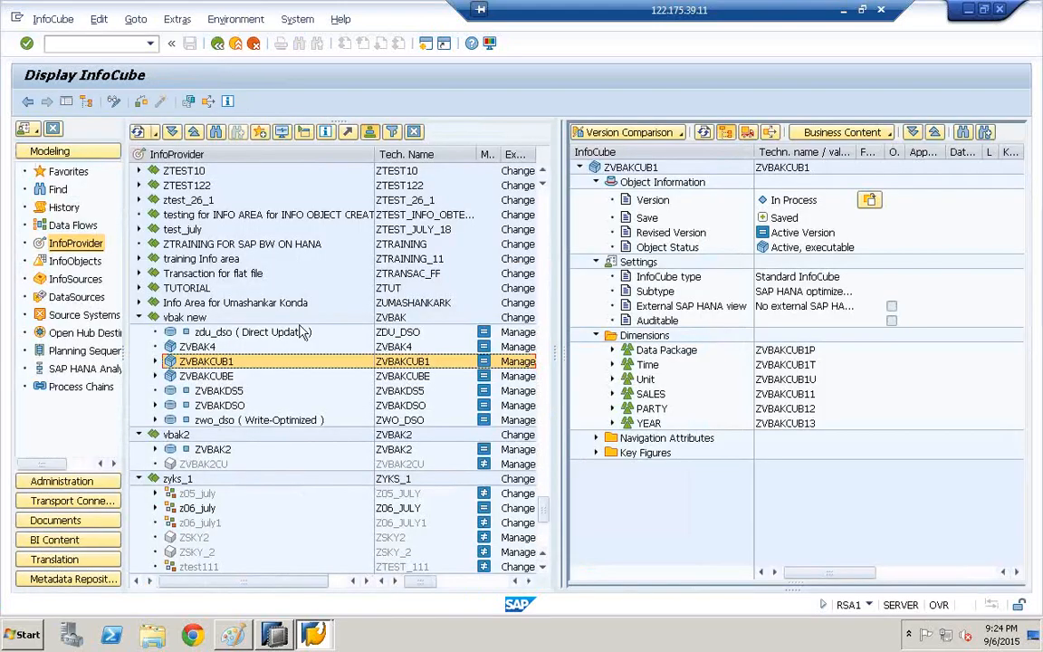
# Switch to SAP HANA Studio, search the available BW objects for ZVBAKCUB1 and add that InfoCube to the import selection.
pyautogui.click(404, 363)
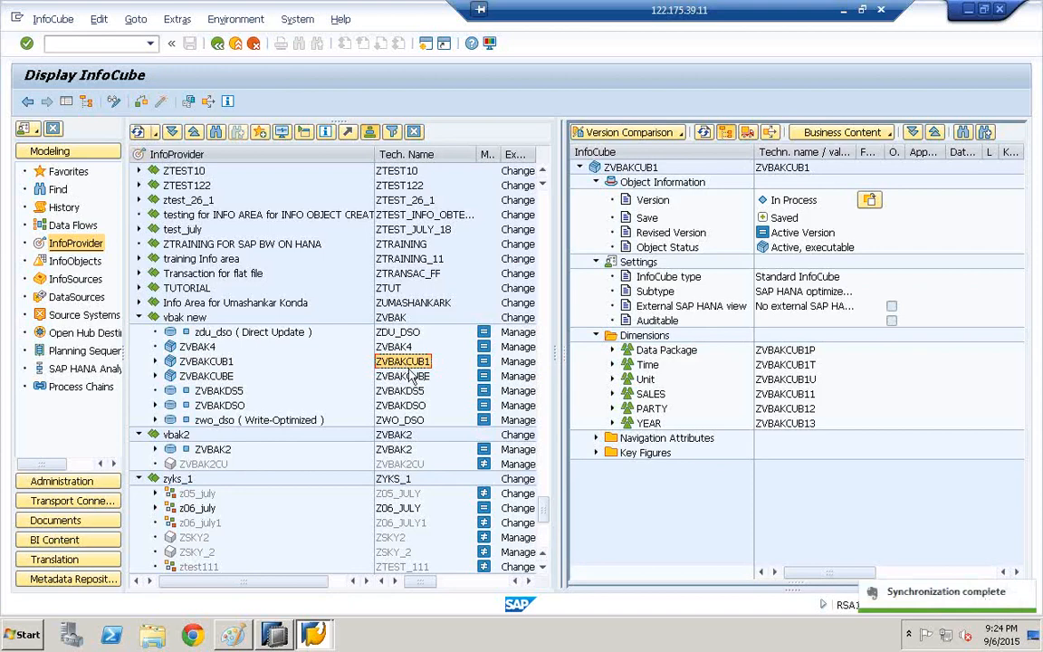
pyautogui.click(274, 635)
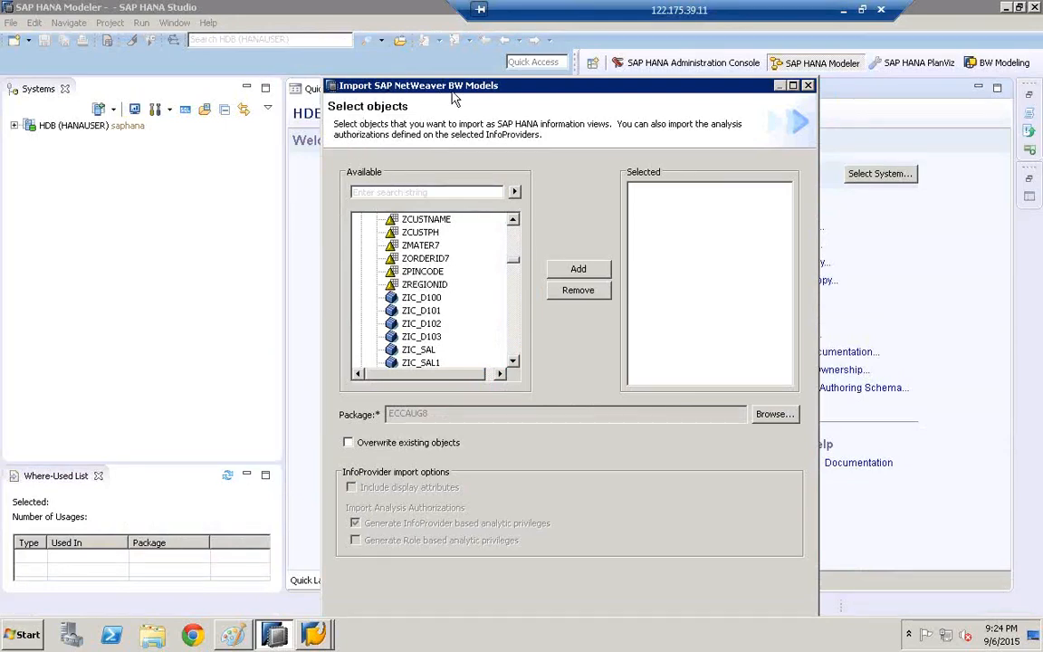
pyautogui.click(399, 192)
pyautogui.write('ZVBAKCUB1')
pyautogui.press('Return')
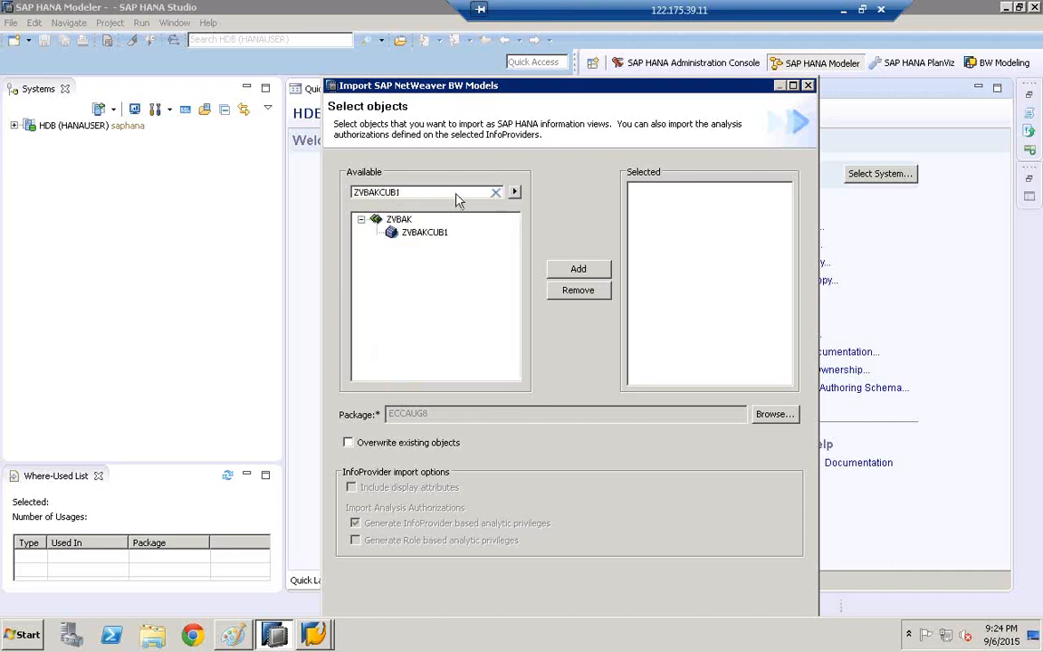
pyautogui.click(426, 235)
pyautogui.click(583, 274)
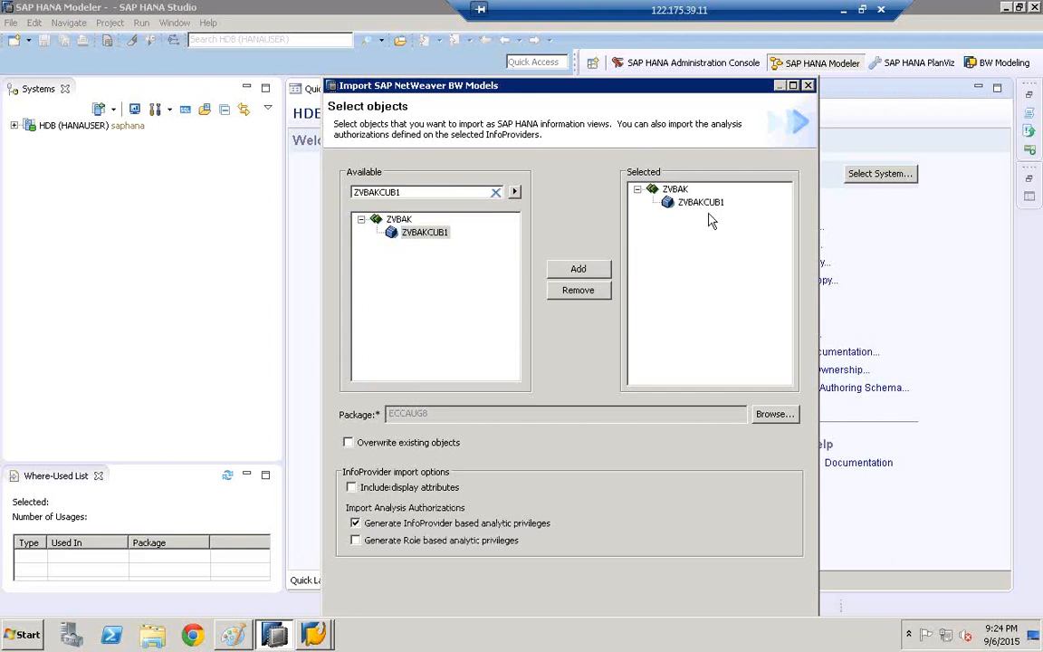
# Choose AT_DK as the target package for the imported models, leaving existing objects set not to be overwritten.
pyautogui.click(348, 443)
pyautogui.click(349, 442)
pyautogui.click(774, 419)
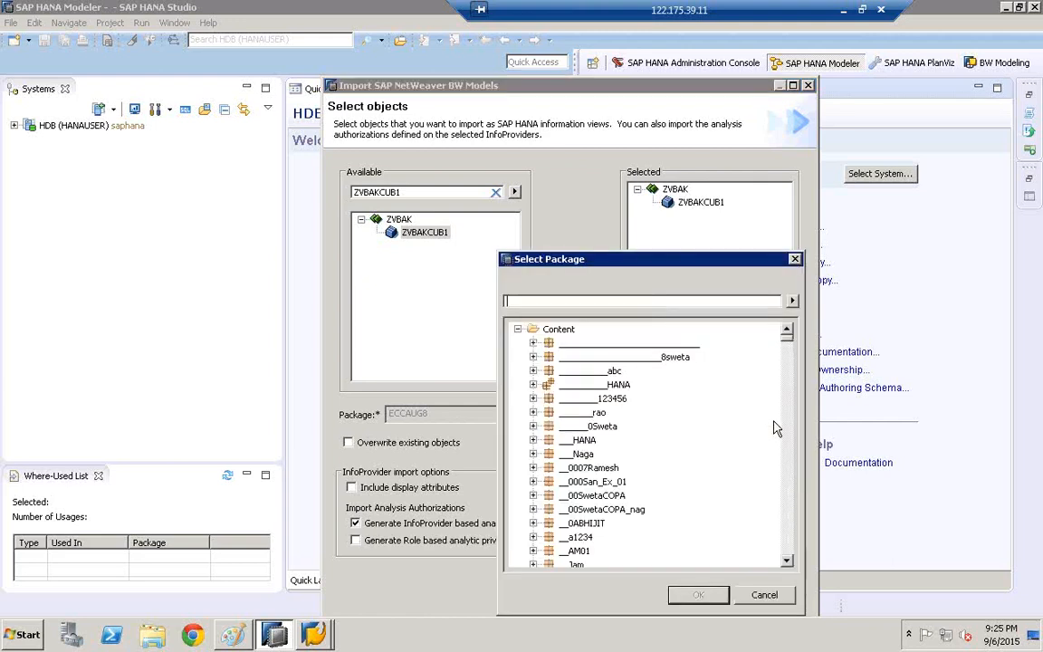
pyautogui.click(787, 559)
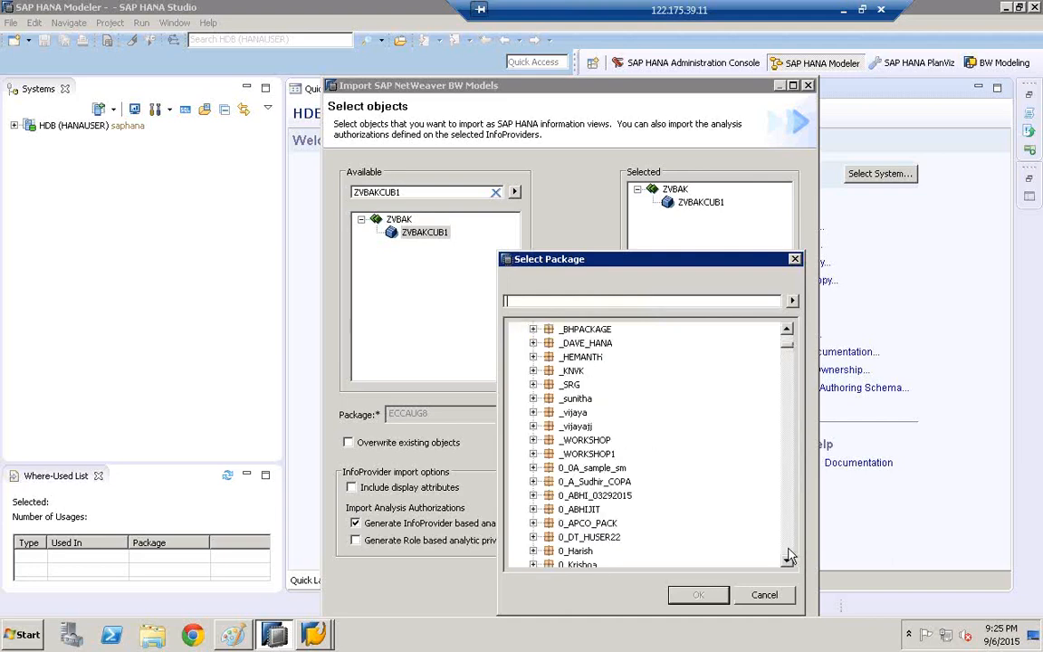
pyautogui.scroll(-10, 789, 557)
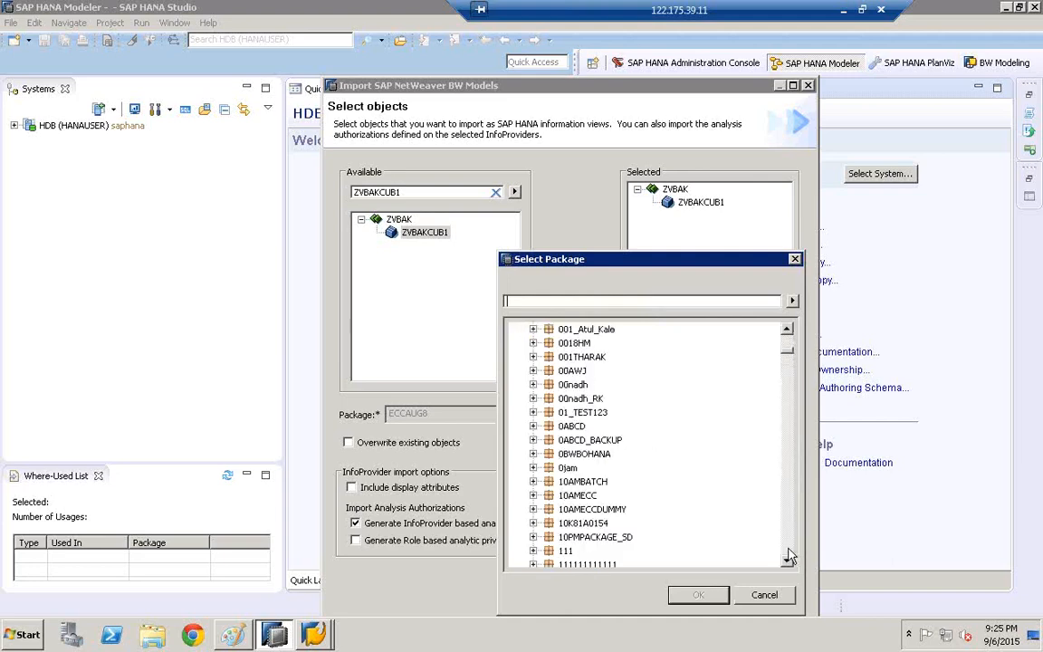
pyautogui.scroll(-15, 789, 557)
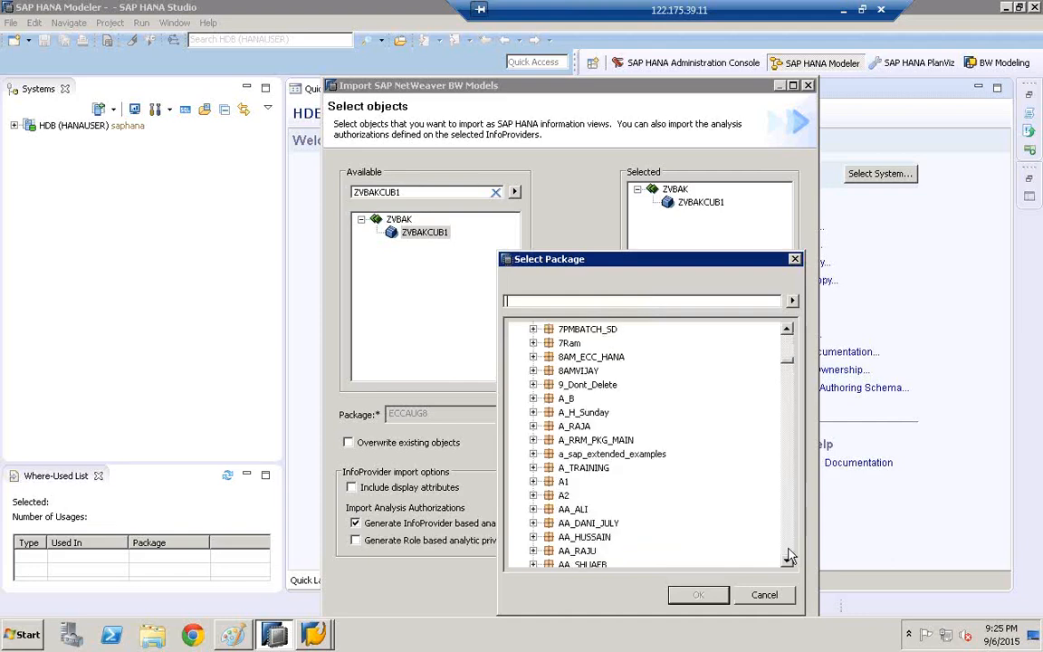
pyautogui.scroll(-6, 788, 556)
pyautogui.scroll(-20, 789, 556)
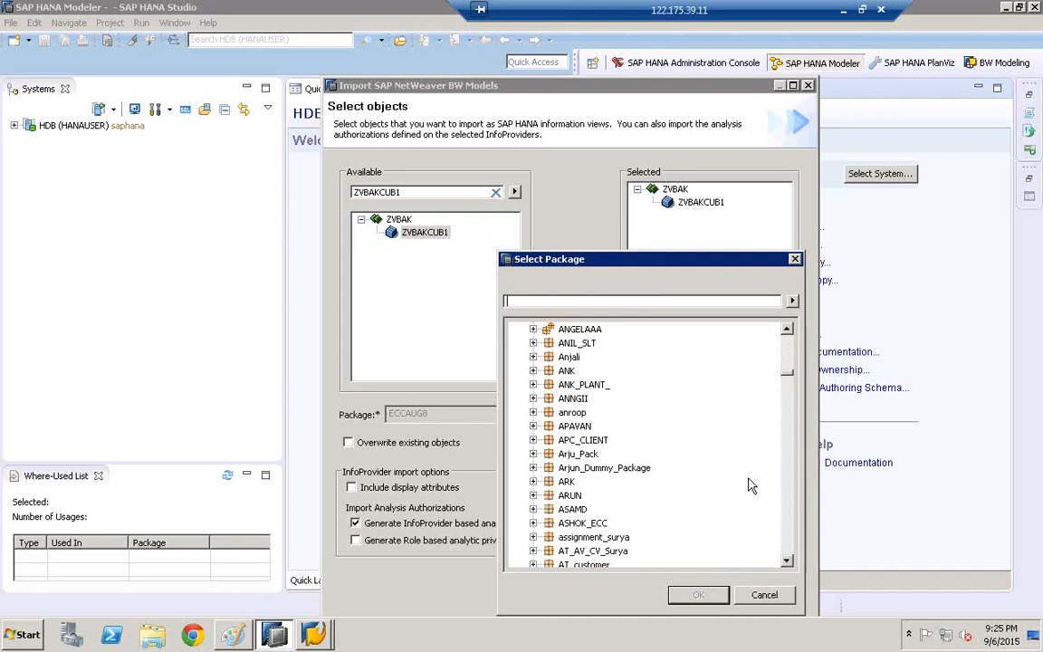
pyautogui.click(787, 561)
pyautogui.click(787, 560)
pyautogui.click(787, 560)
pyautogui.click(787, 560)
pyautogui.click(787, 561)
pyautogui.click(787, 560)
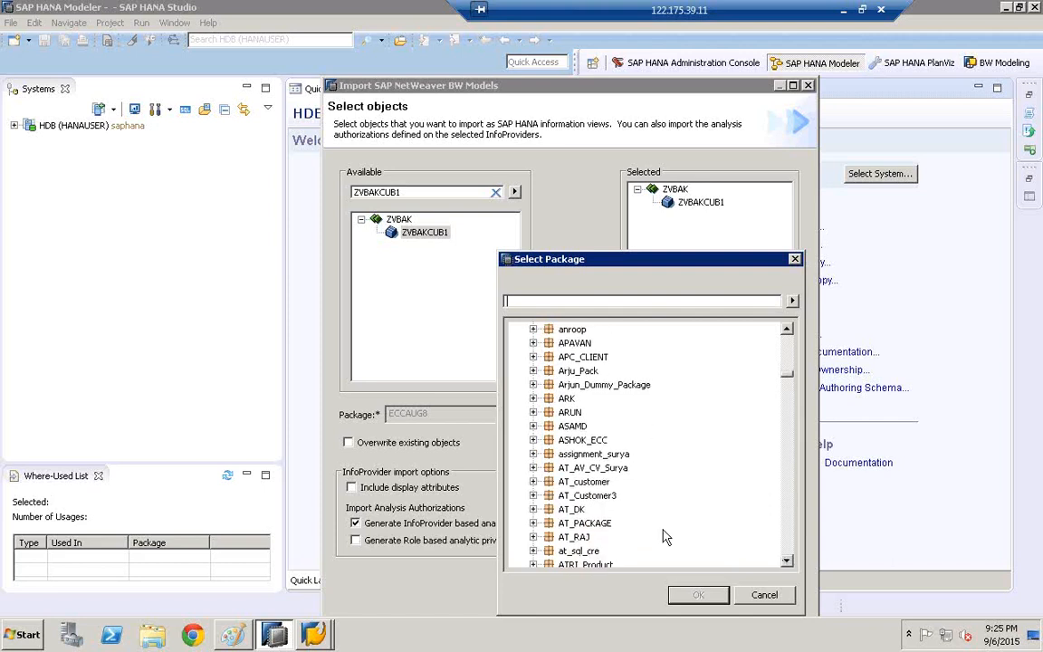
pyautogui.click(572, 511)
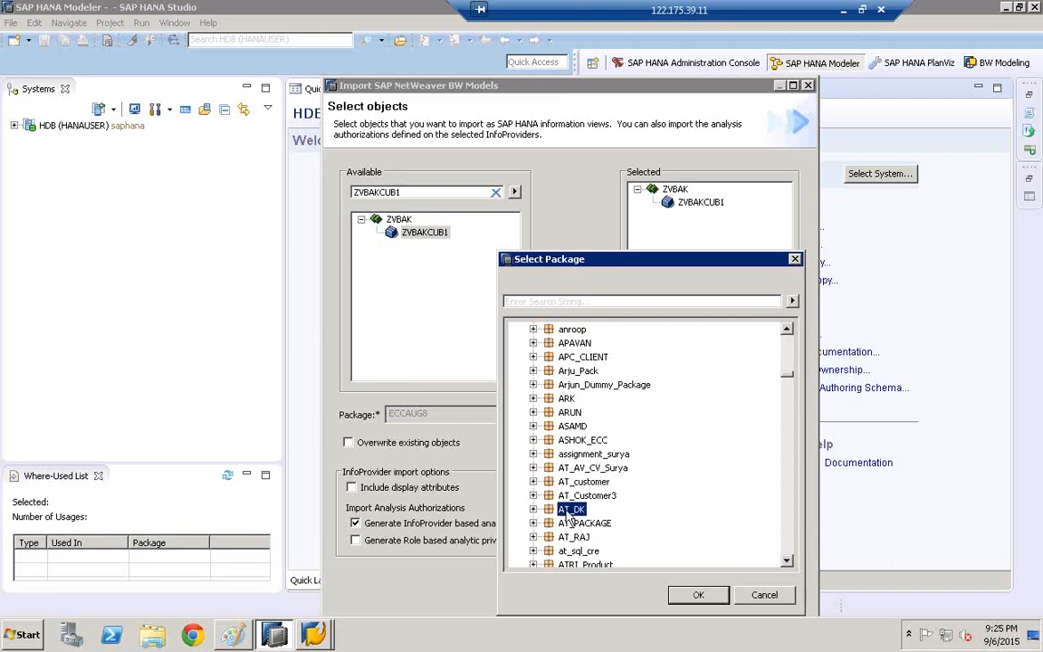
pyautogui.click(691, 597)
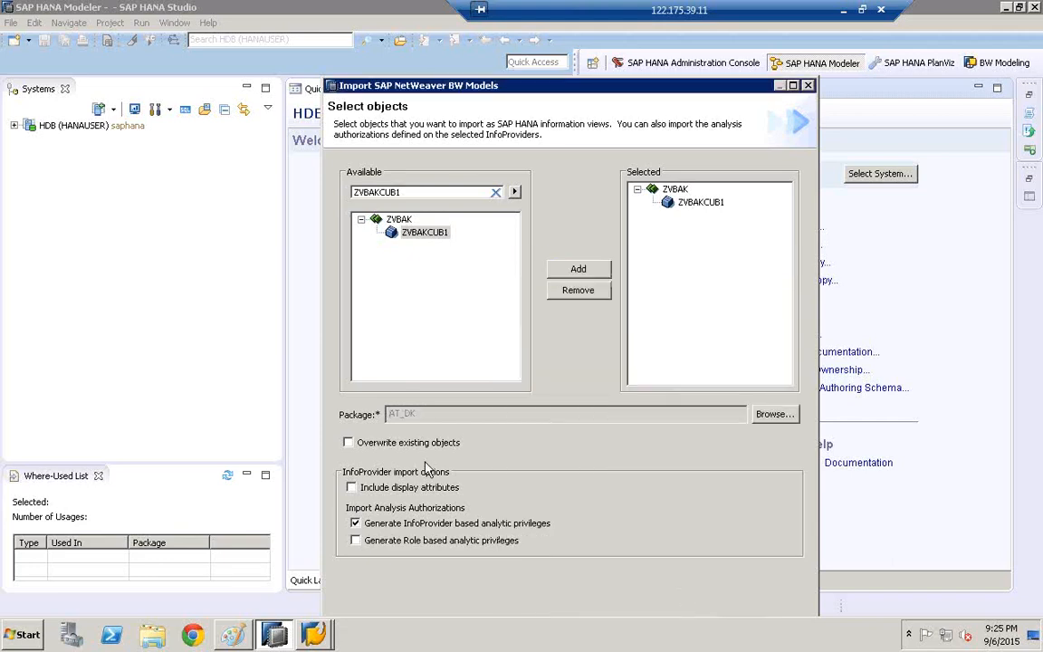
# Enable generation of role-based analytic privileges for the ZVBAKCUB1 import and proceed to the role selection.
pyautogui.click(691, 203)
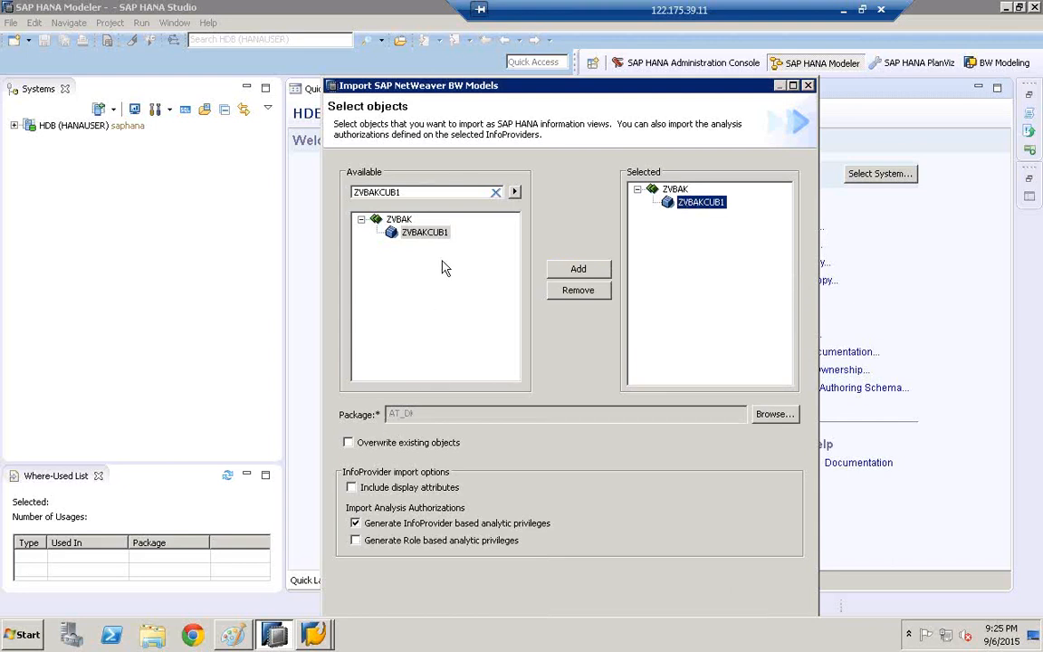
pyautogui.moveTo(456, 85); pyautogui.dragTo(459, 36)
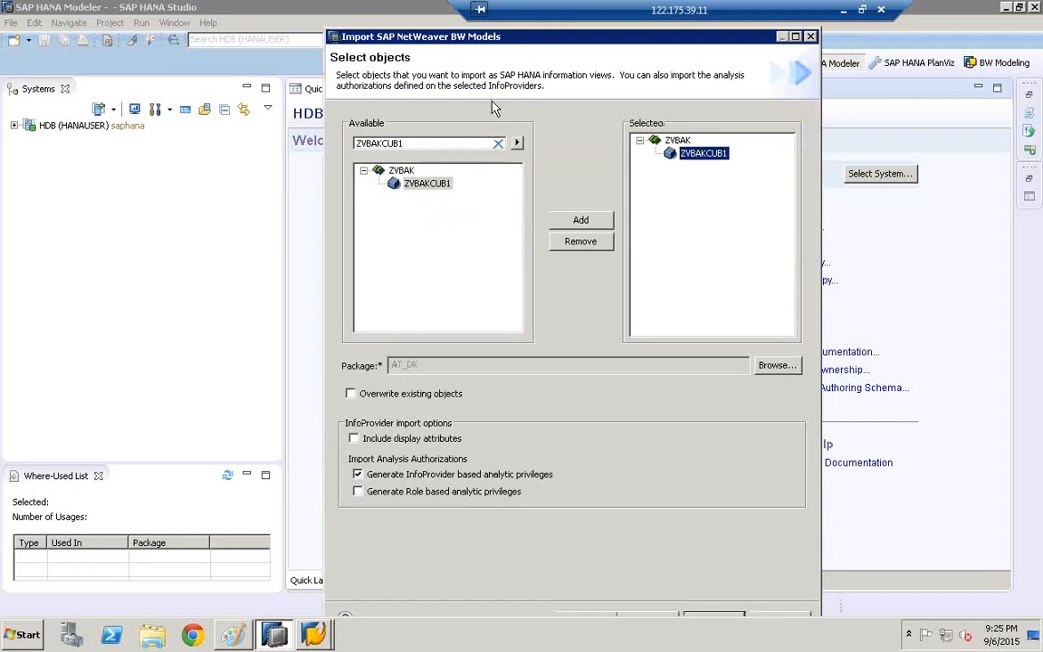
pyautogui.moveTo(470, 36); pyautogui.dragTo(425, 10)
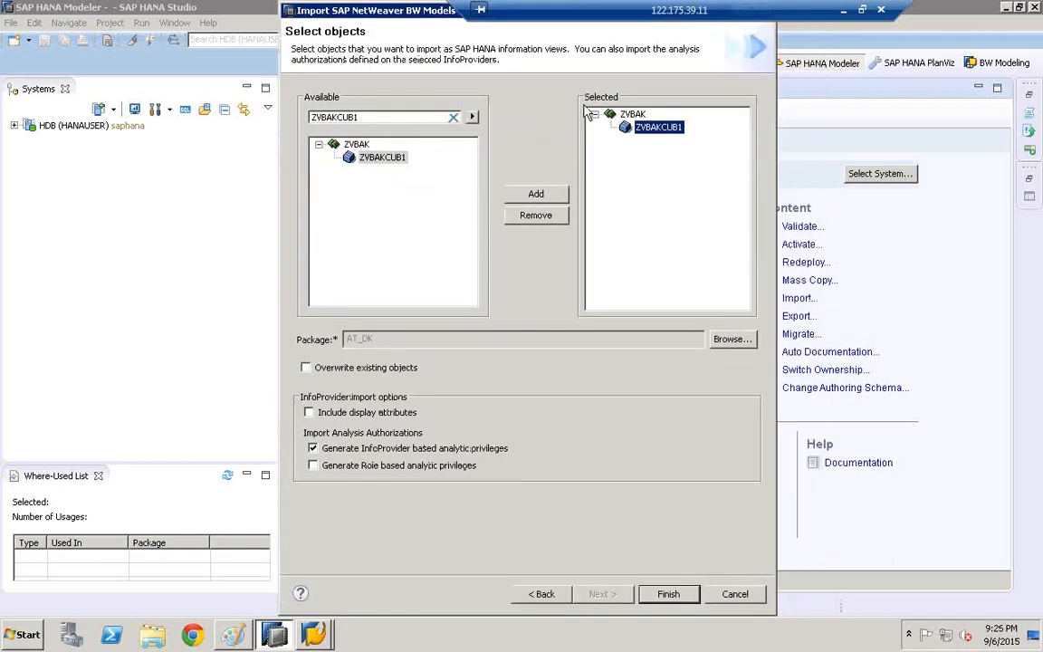
pyautogui.click(312, 466)
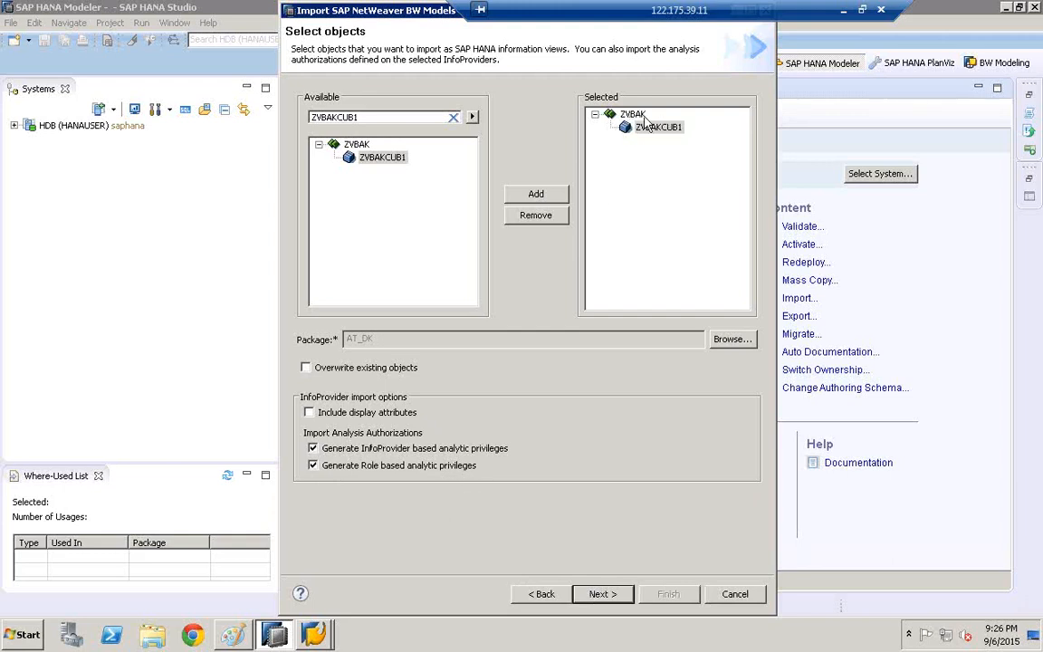
pyautogui.click(605, 596)
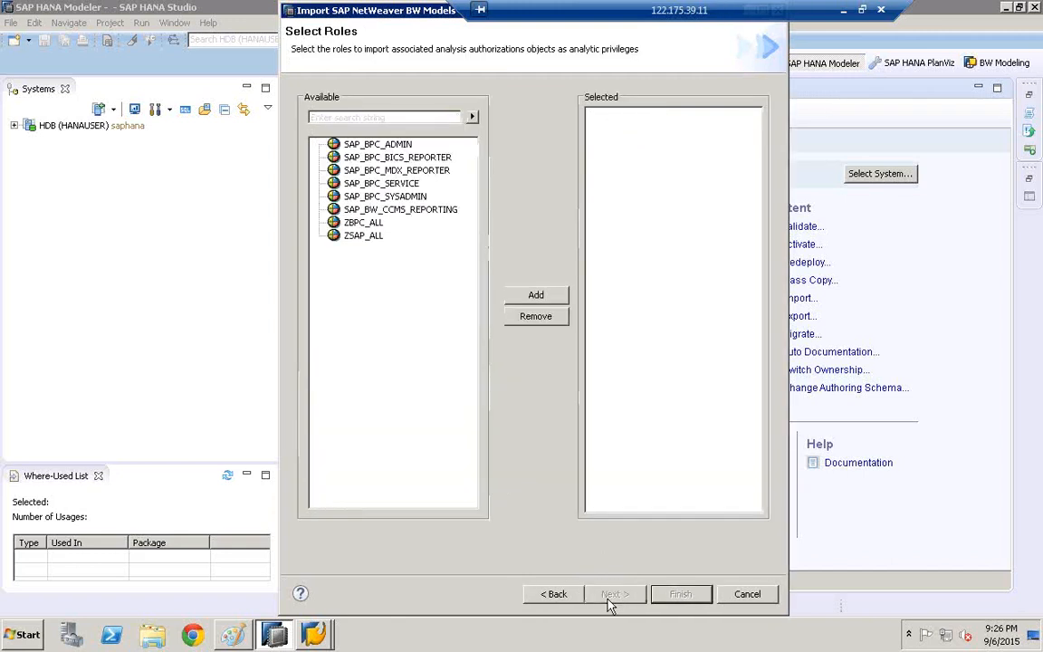
# Add all available roles, from SAP_BPC_ADMIN through ZSAP_ALL, to the selection and run the import of the BW models.
pyautogui.click(361, 146)
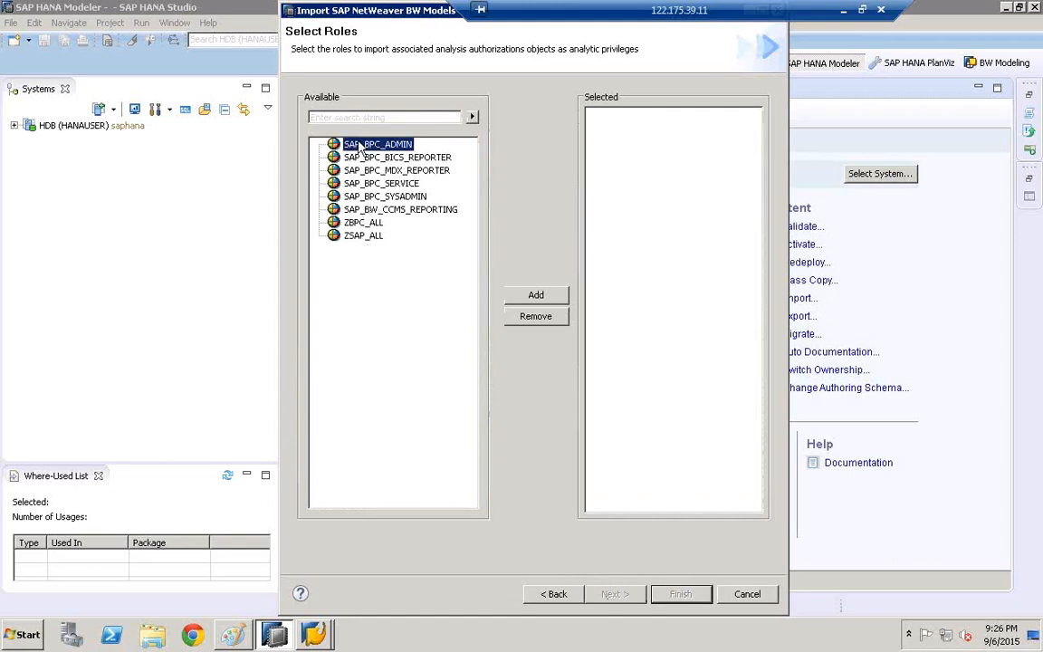
pyautogui.keyDown('shift'); pyautogui.click(356, 237); pyautogui.keyUp('shift')
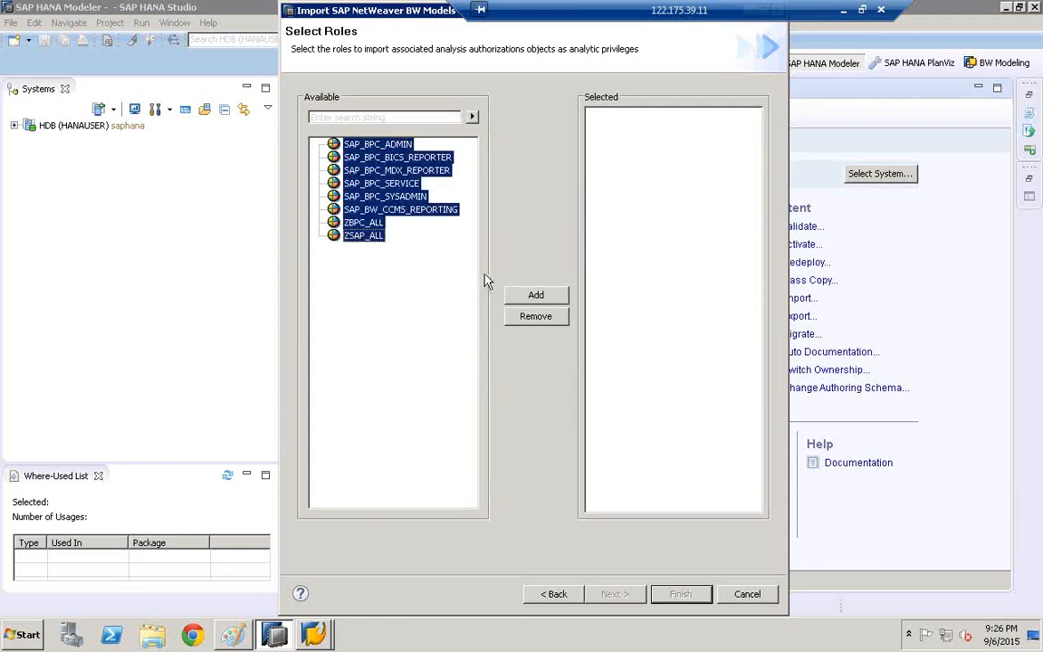
pyautogui.click(542, 298)
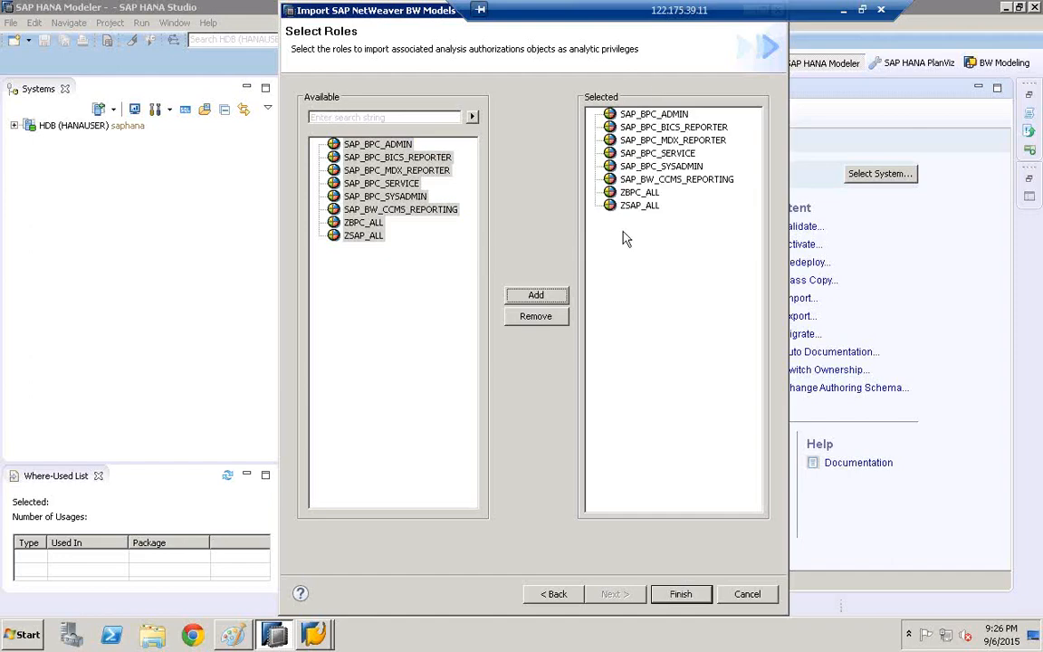
pyautogui.click(683, 596)
pyautogui.click(682, 597)
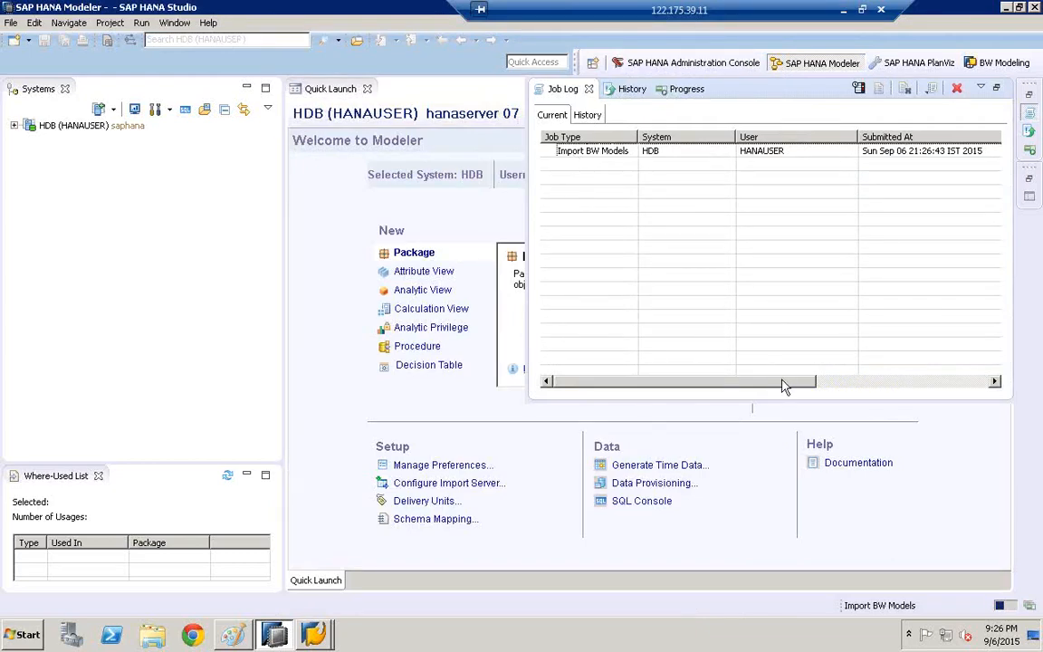
# Check the status of the Import BW Models job in the job log.
pyautogui.click(831, 384)
pyautogui.moveTo(836, 385); pyautogui.dragTo(844, 387)
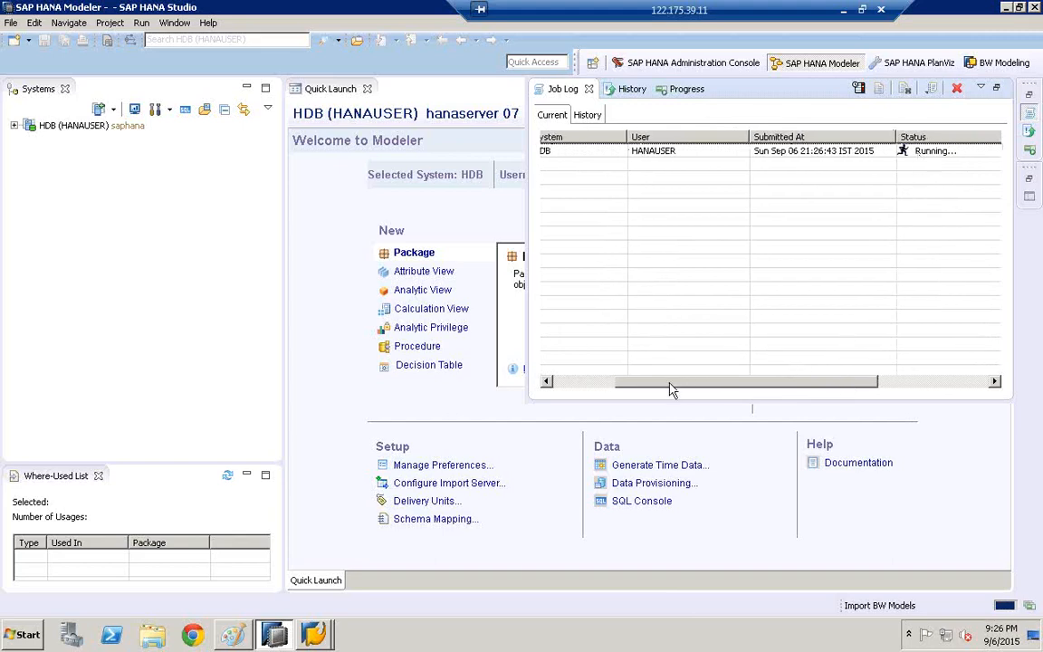
pyautogui.moveTo(670, 387); pyautogui.dragTo(583, 369)
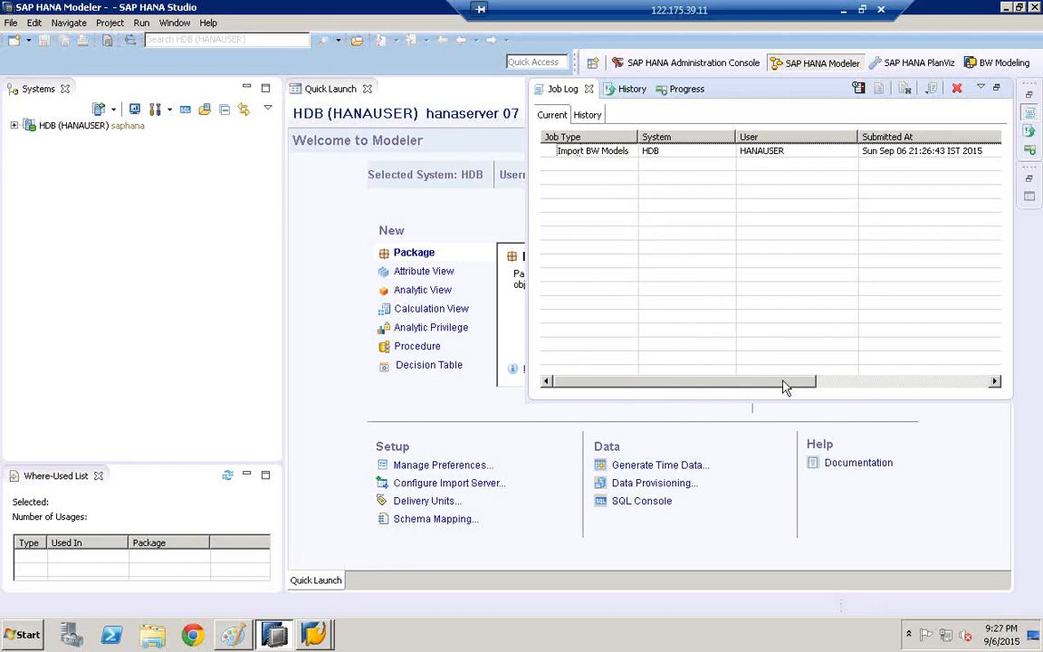
pyautogui.moveTo(785, 387); pyautogui.dragTo(870, 393)
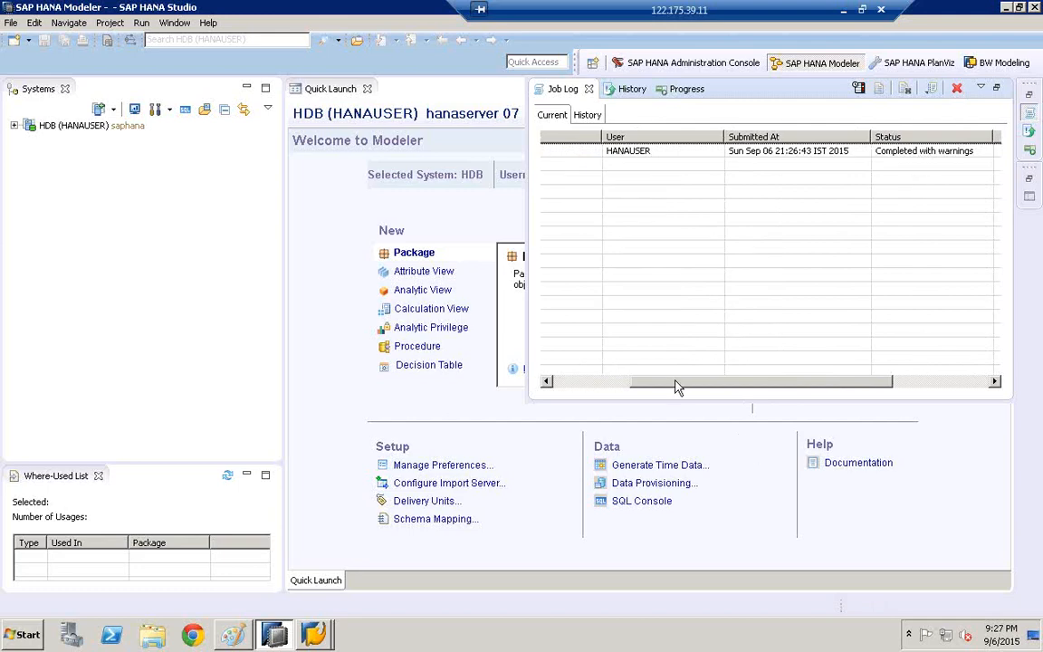
pyautogui.moveTo(656, 388); pyautogui.dragTo(559, 386)
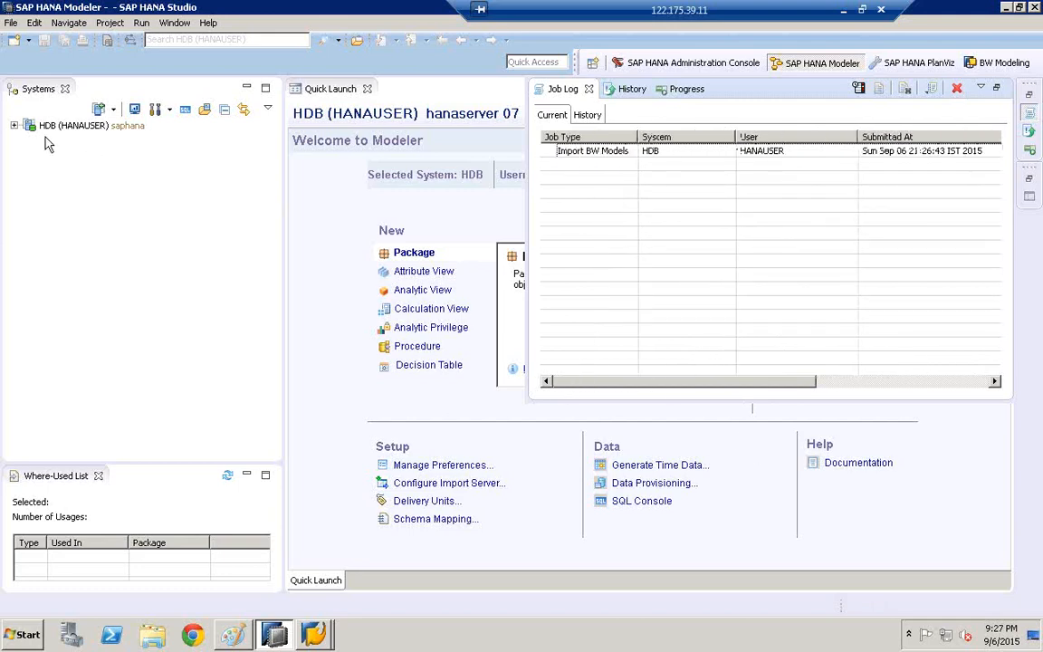
# Locate package AT_DK in the content of system HDB and expand its analytic views.
pyautogui.click(13, 125)
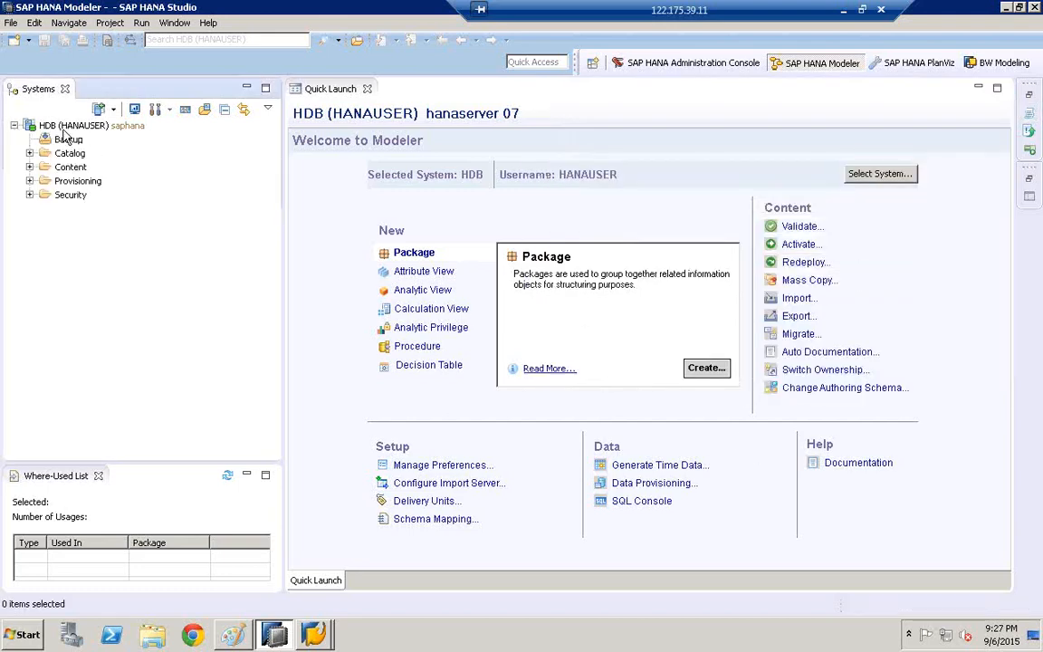
pyautogui.click(69, 154)
pyautogui.click(69, 169)
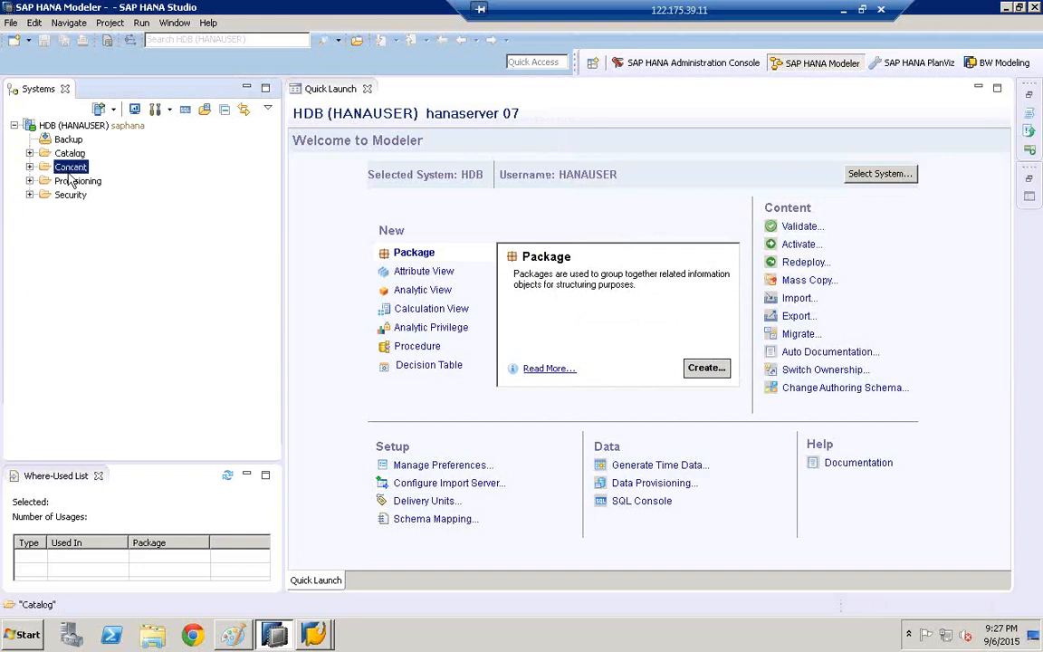
pyautogui.click(29, 167)
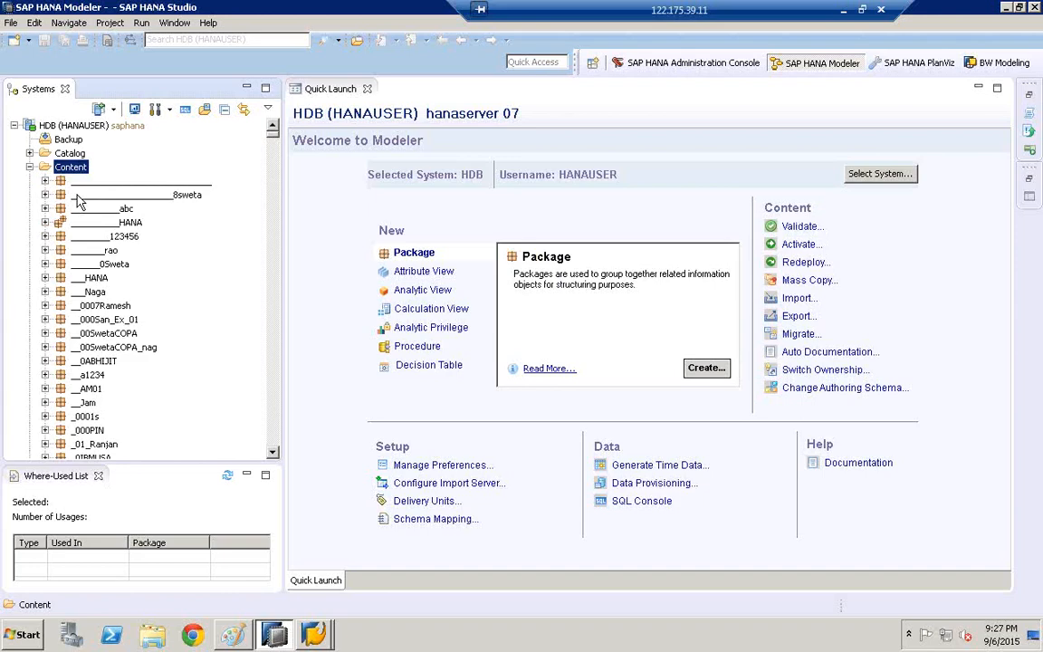
pyautogui.click(78, 198)
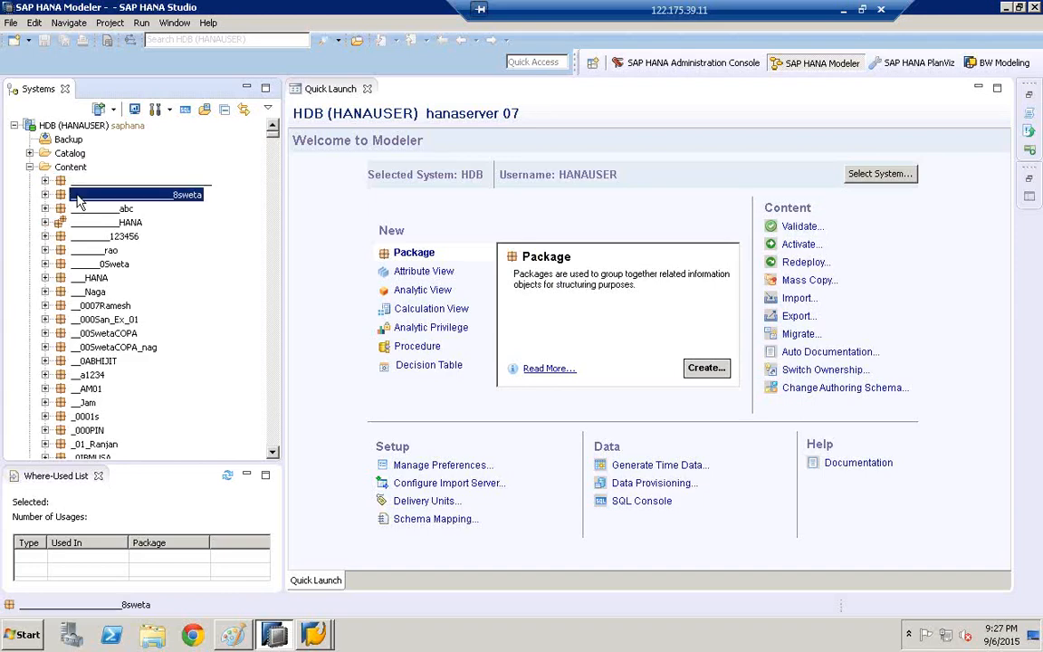
pyautogui.press('a')
pyautogui.press('t')
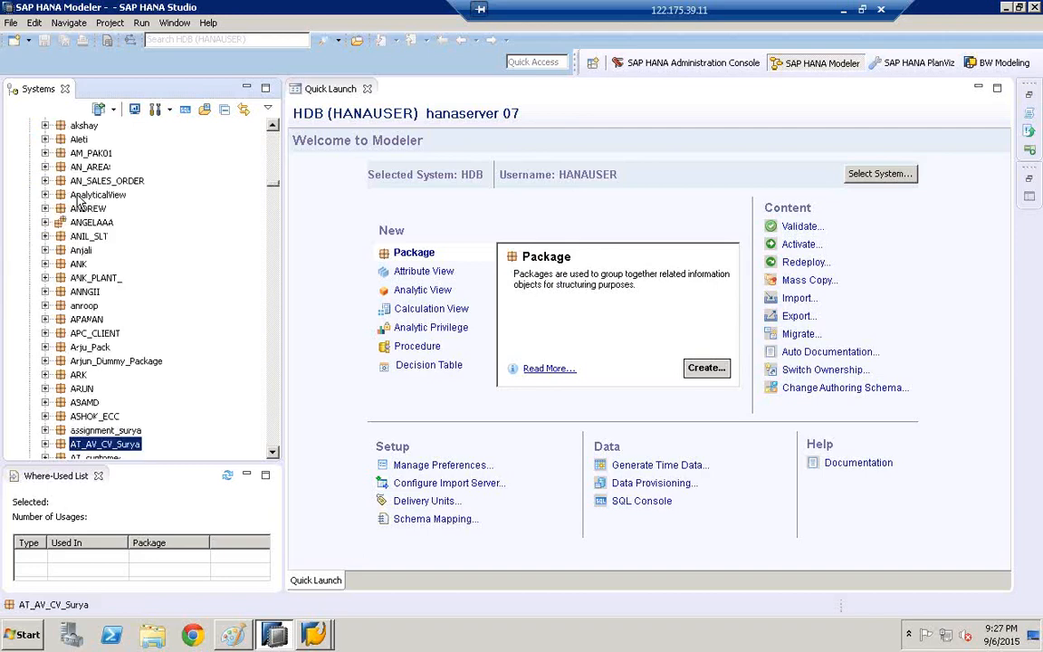
pyautogui.click(273, 452)
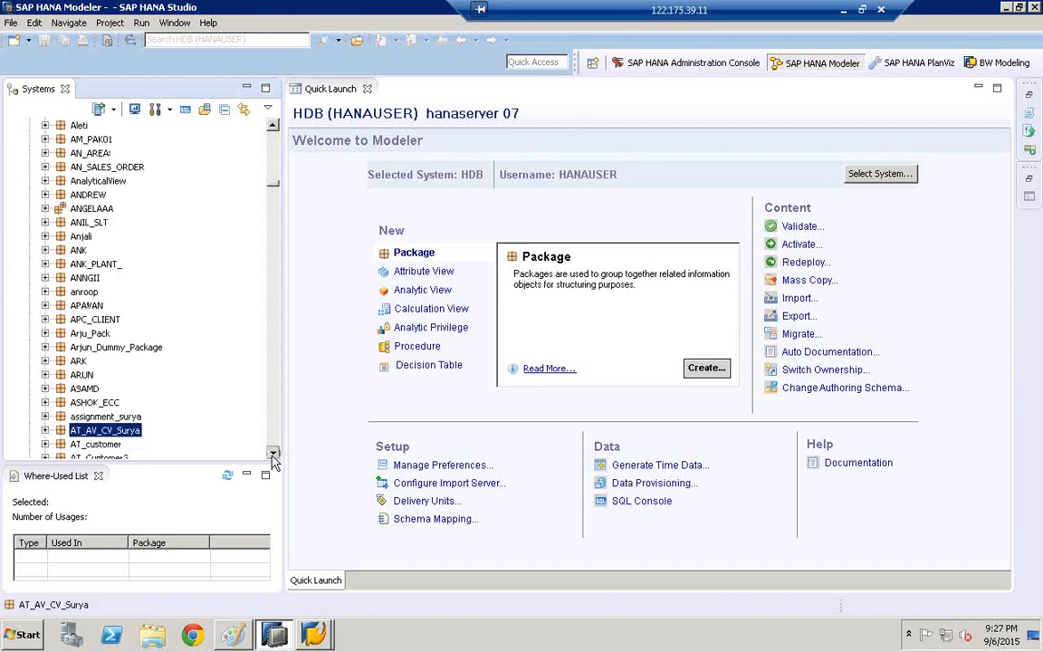
pyautogui.scroll(-5, 273, 457)
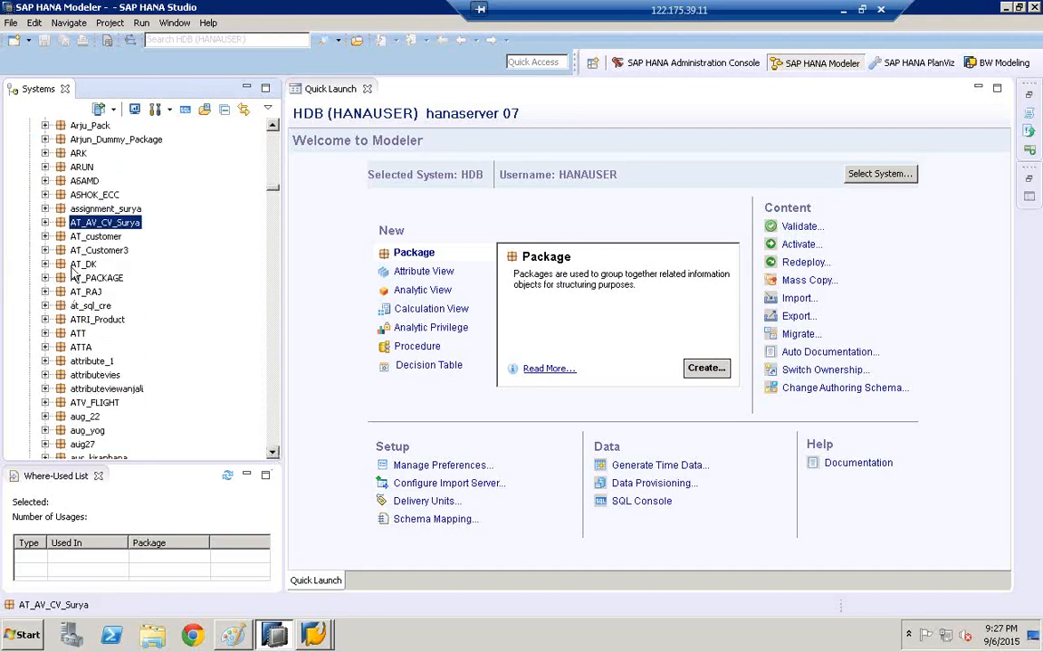
pyautogui.click(80, 264)
pyautogui.click(45, 263)
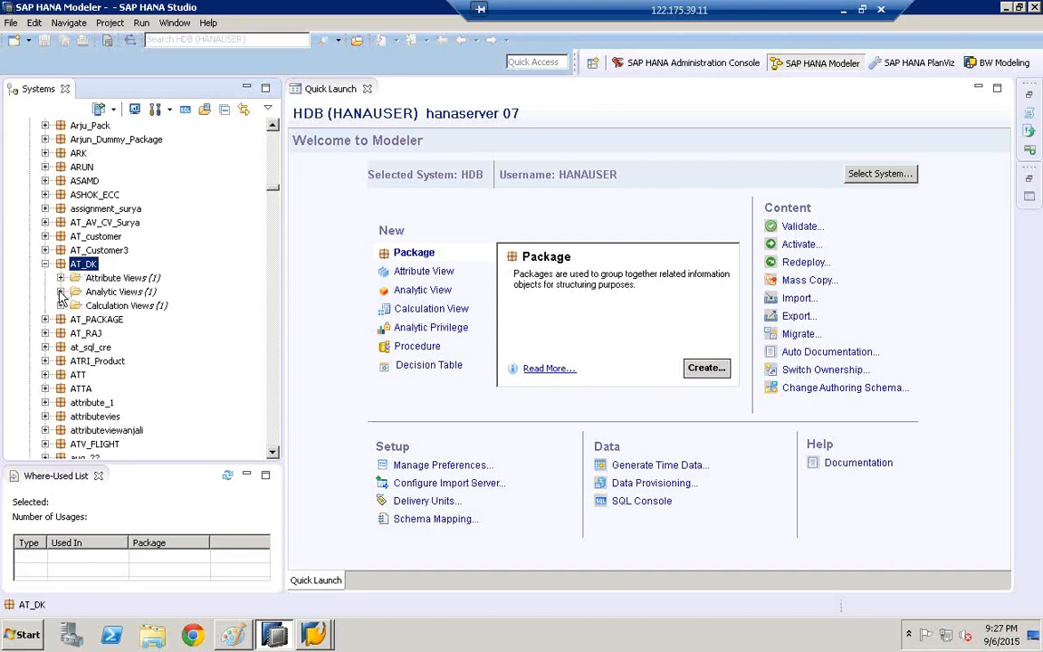
pyautogui.click(60, 291)
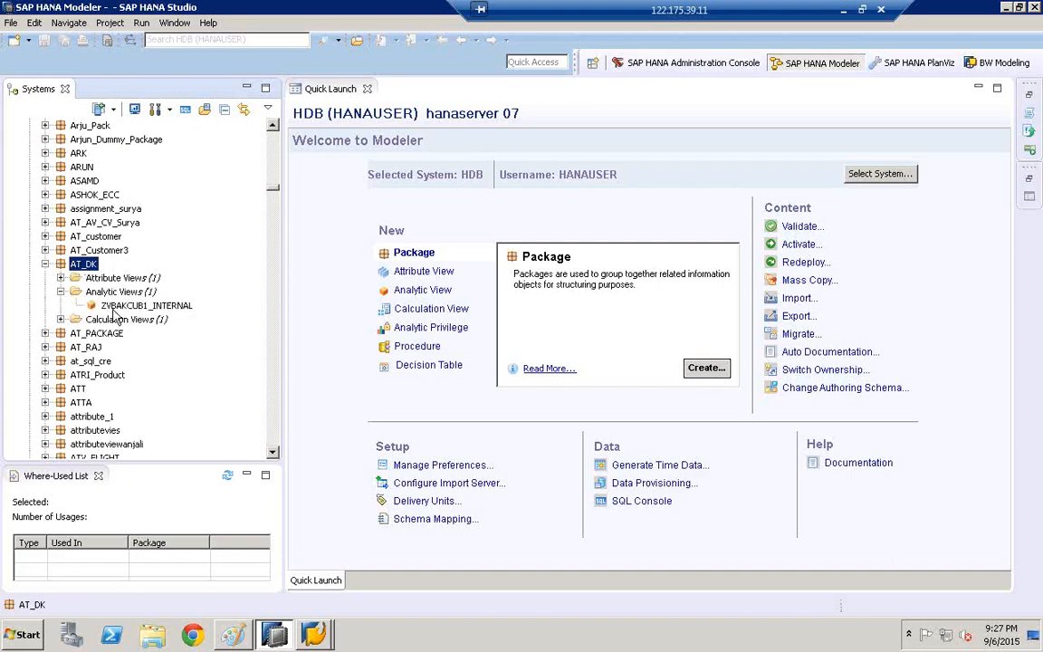
# Switch to the SAP GUI InfoCube display and shrink its window to compare InfoCube ZVBAKCUB1 with the imported analytic view.
pyautogui.click(313, 634)
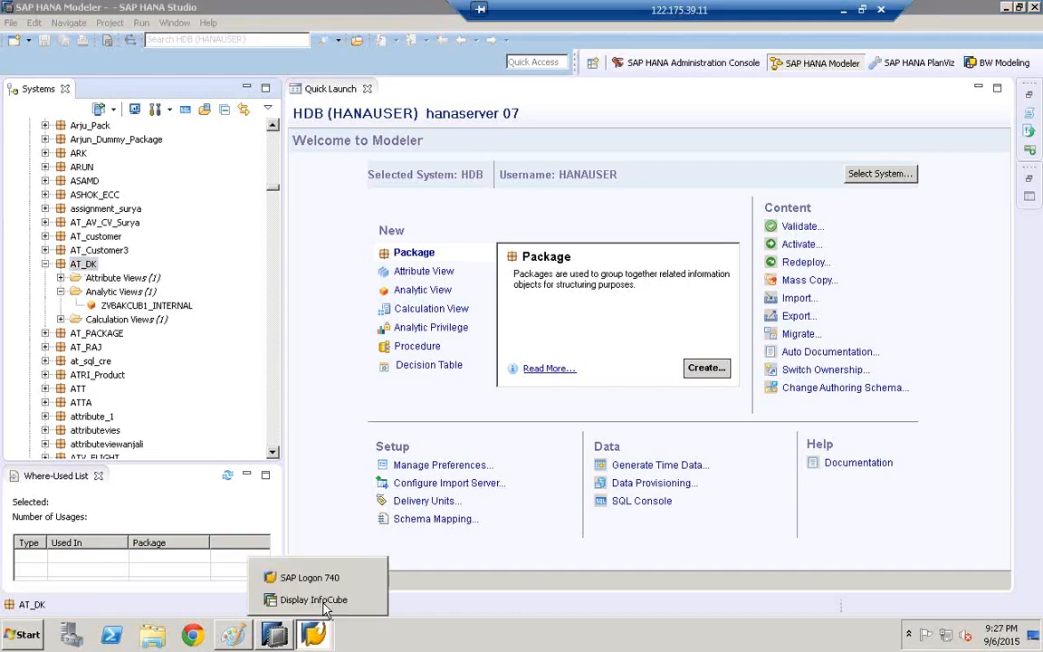
pyautogui.click(317, 599)
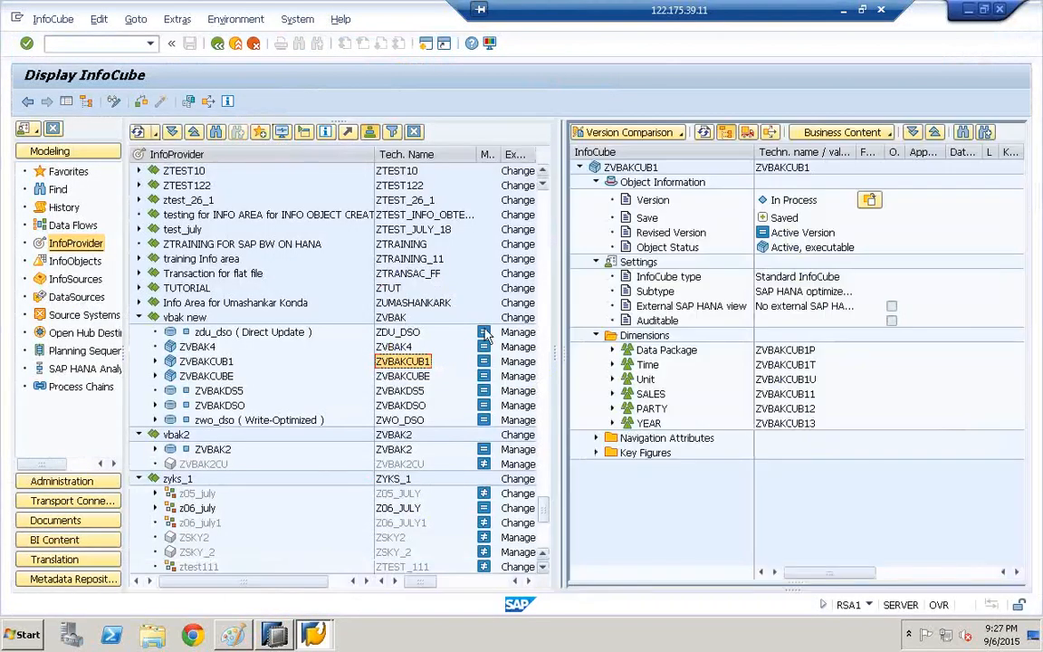
pyautogui.click(985, 11)
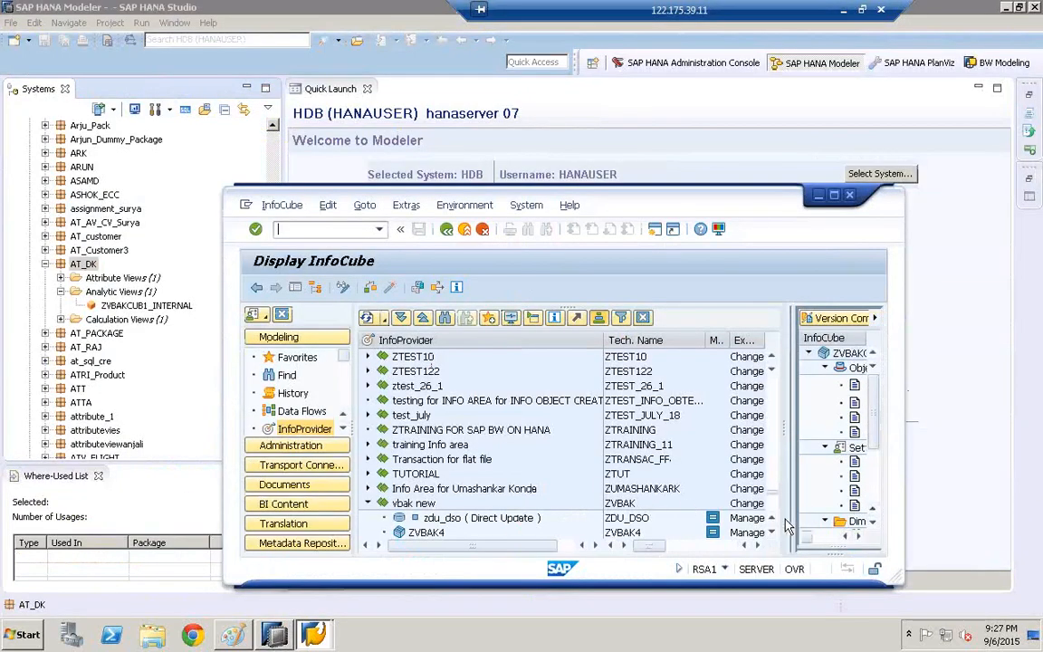
pyautogui.click(772, 534)
pyautogui.scroll(-2, 579, 471)
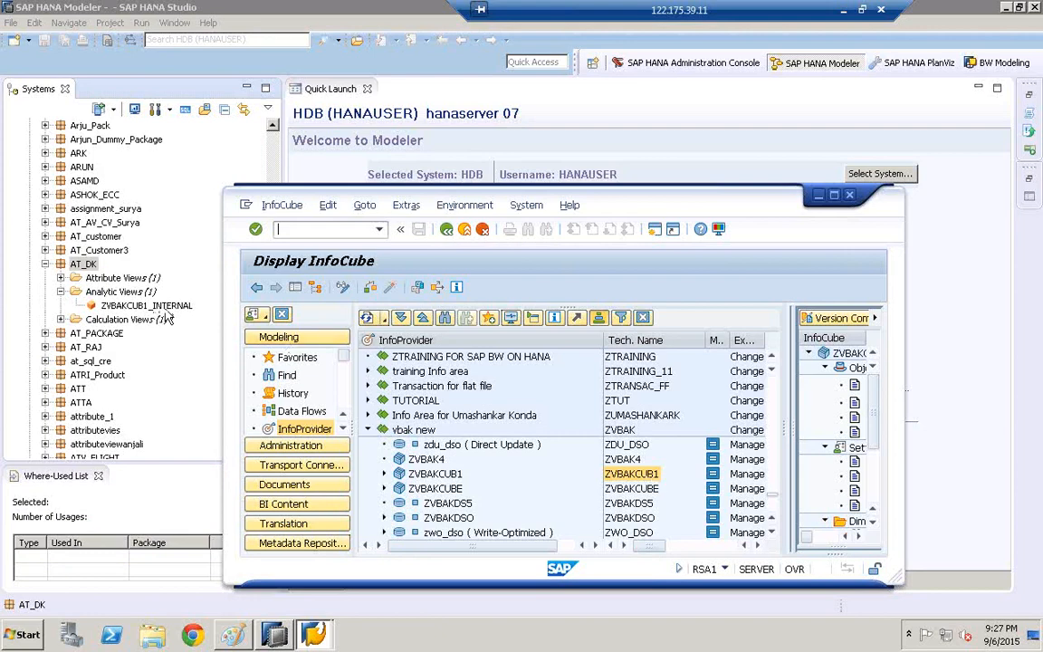
# Return to SAP HANA Studio, expand the calculation views of package AT_DK and compare ZVBAKCUB1 with the analytic view ZVBAKCUB1_INTERNAL.
pyautogui.click(61, 319)
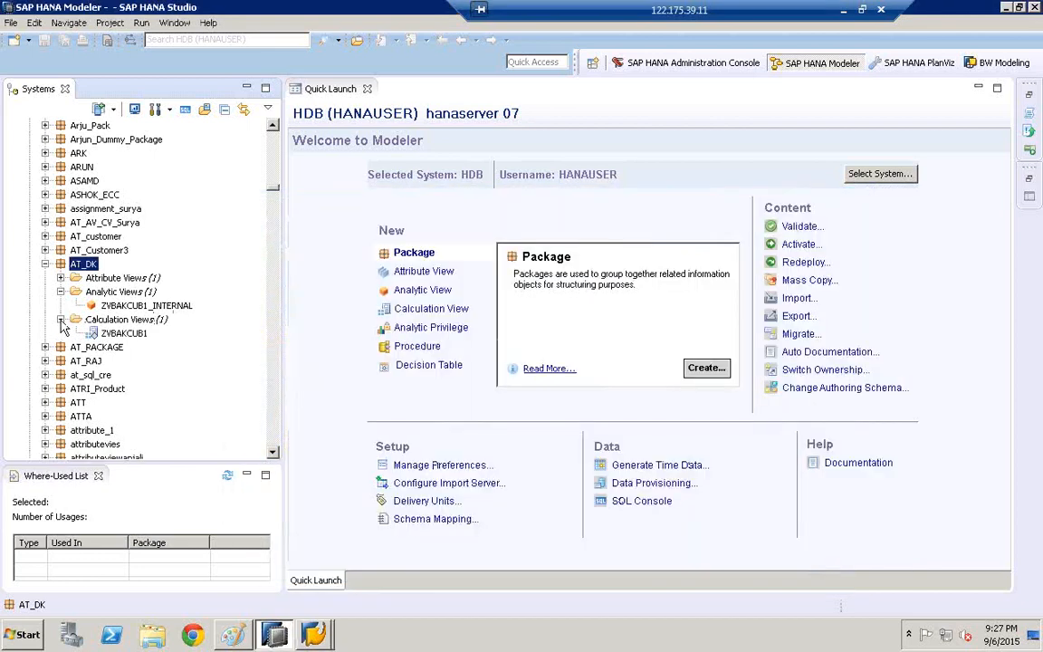
pyautogui.click(125, 335)
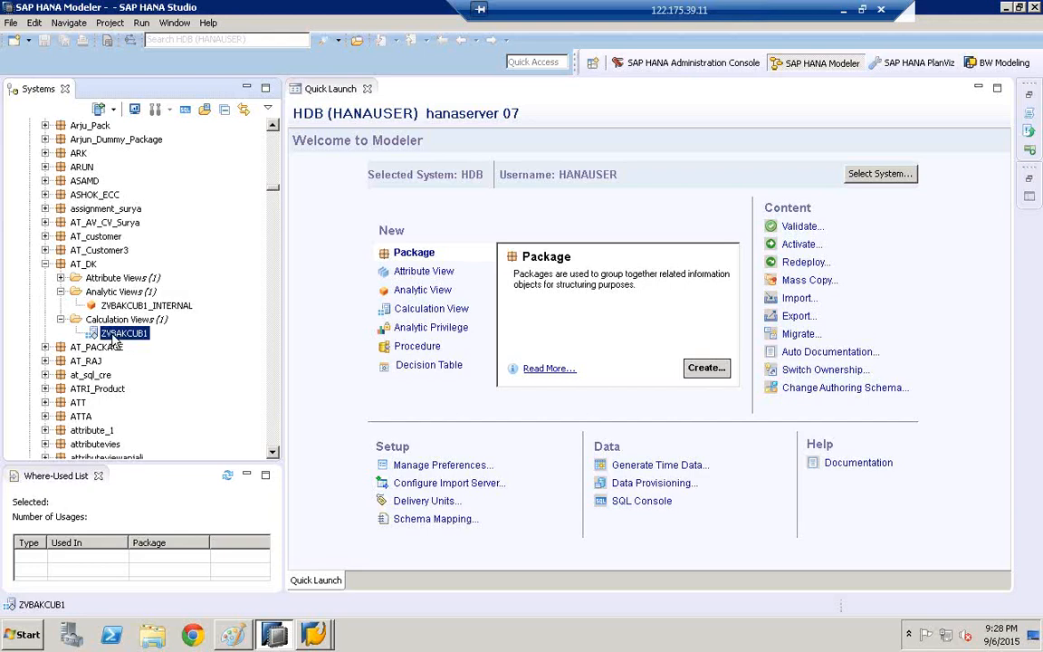
pyautogui.click(113, 305)
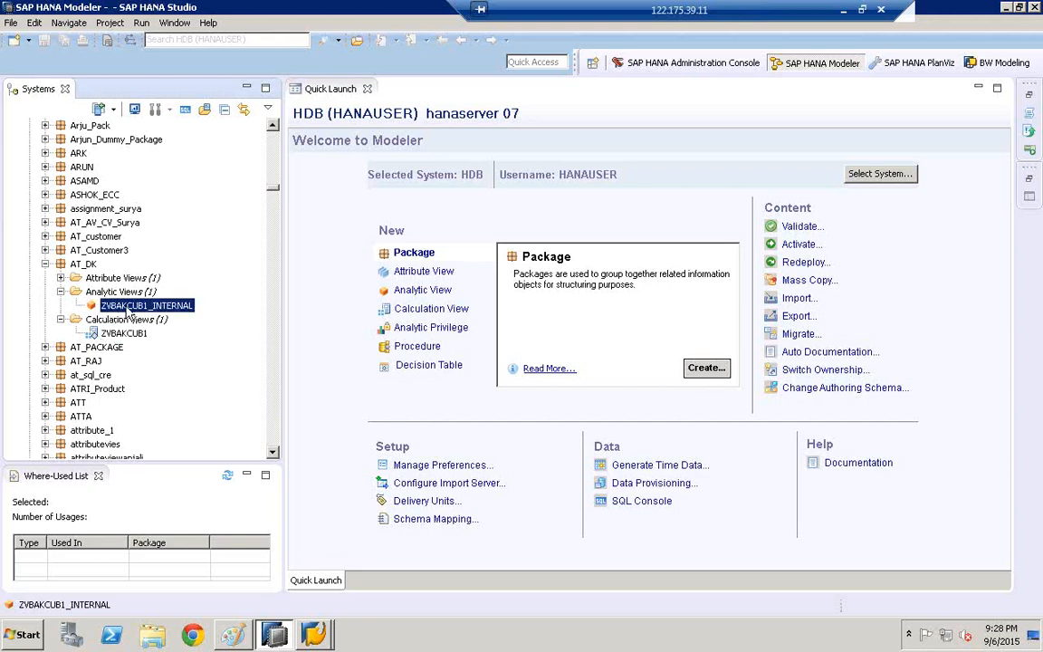
# Open analytic view ZVBAKCUB1_INTERNAL, display its Data Foundation and arrange the joined tables automatically.
pyautogui.doubleClick(127, 306)
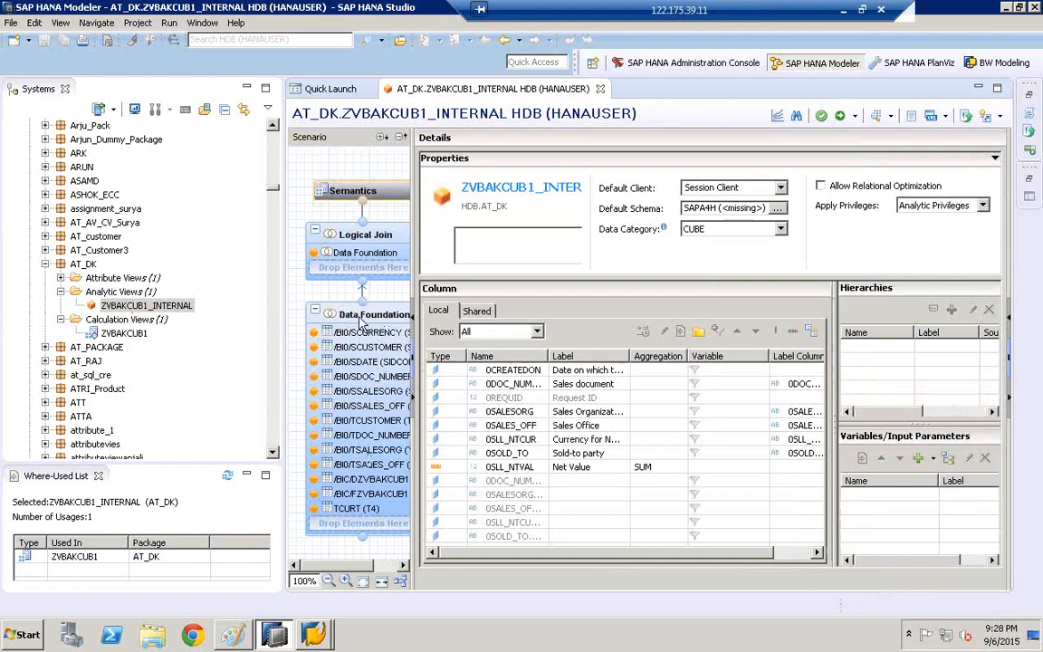
pyautogui.click(363, 321)
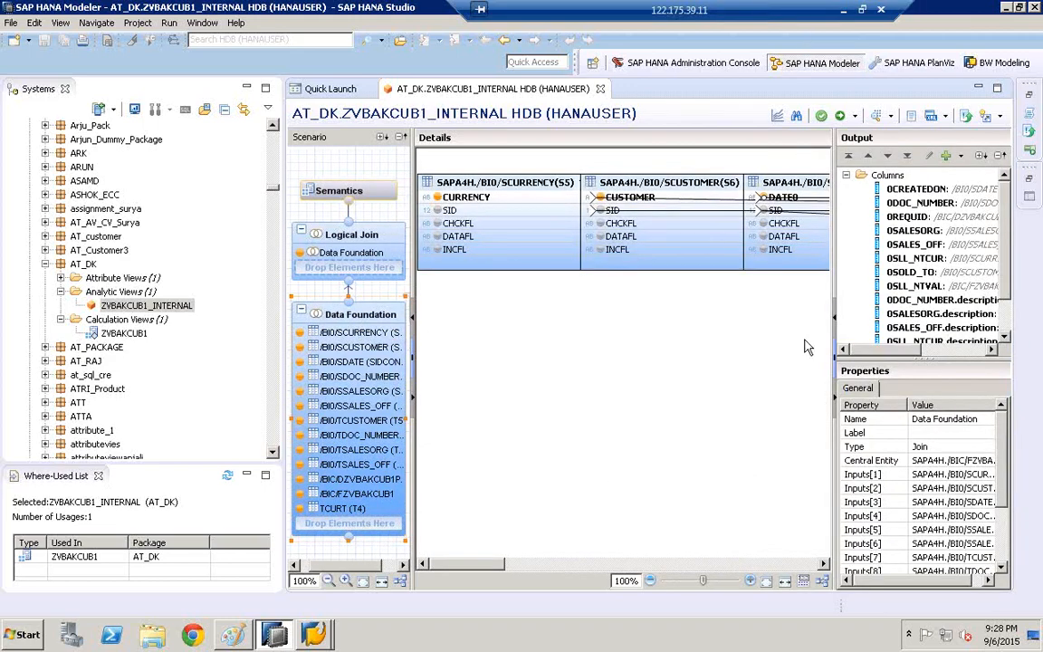
pyautogui.click(824, 587)
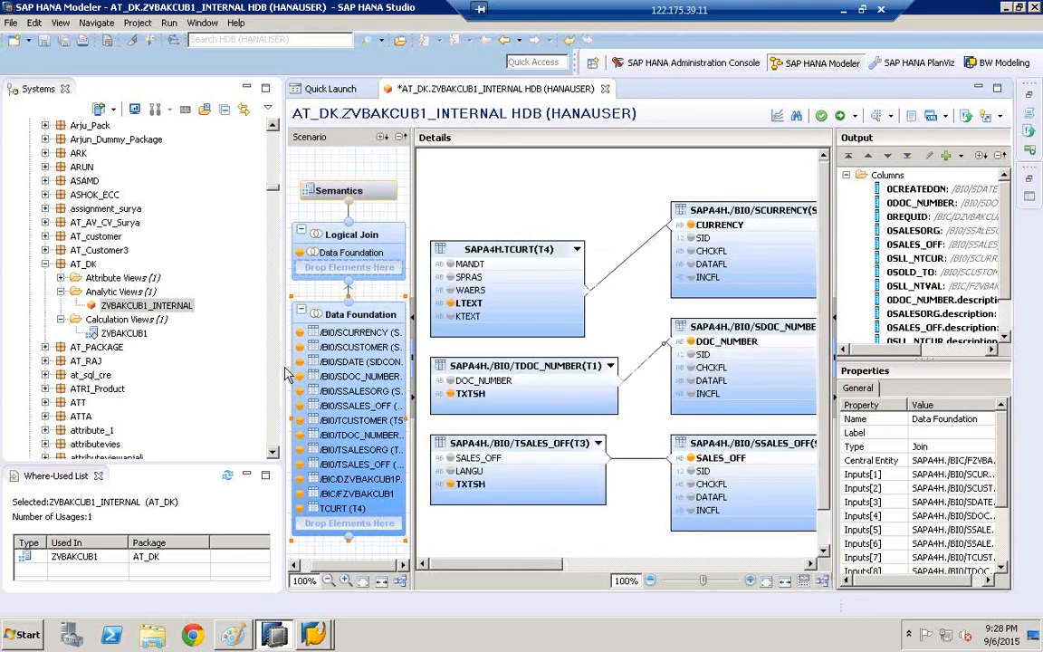
# Enlarge the details area and examine the joins around fact table /BIC/FZVBAKCUB1 in the Data Foundation.
pyautogui.moveTo(206, 364); pyautogui.dragTo(154, 359)
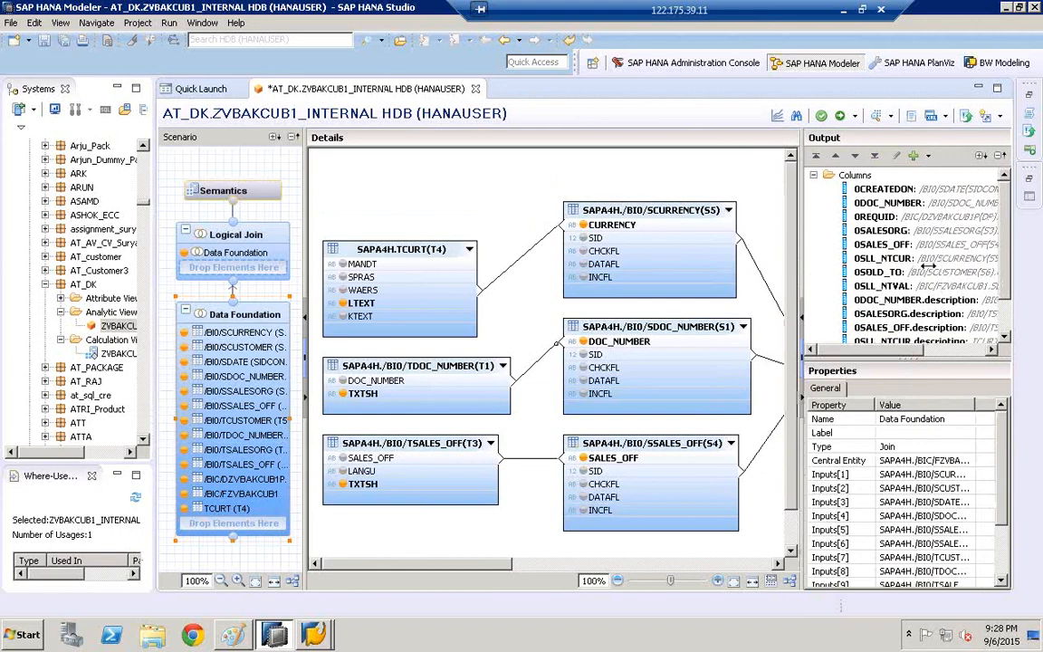
pyautogui.moveTo(802, 266); pyautogui.dragTo(928, 265)
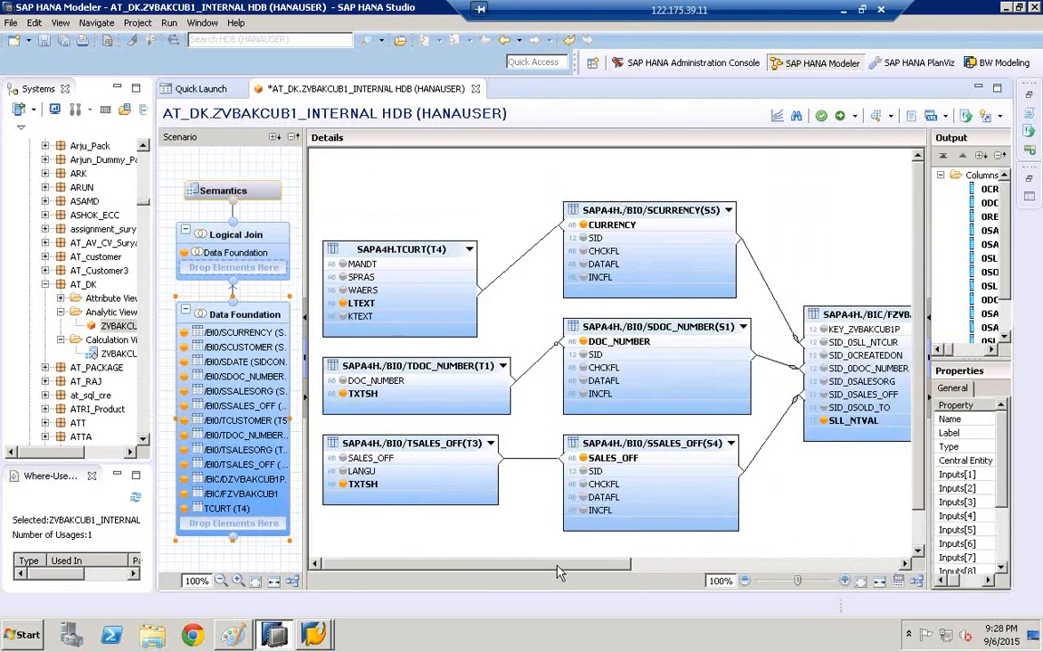
pyautogui.moveTo(558, 570); pyautogui.dragTo(559, 520)
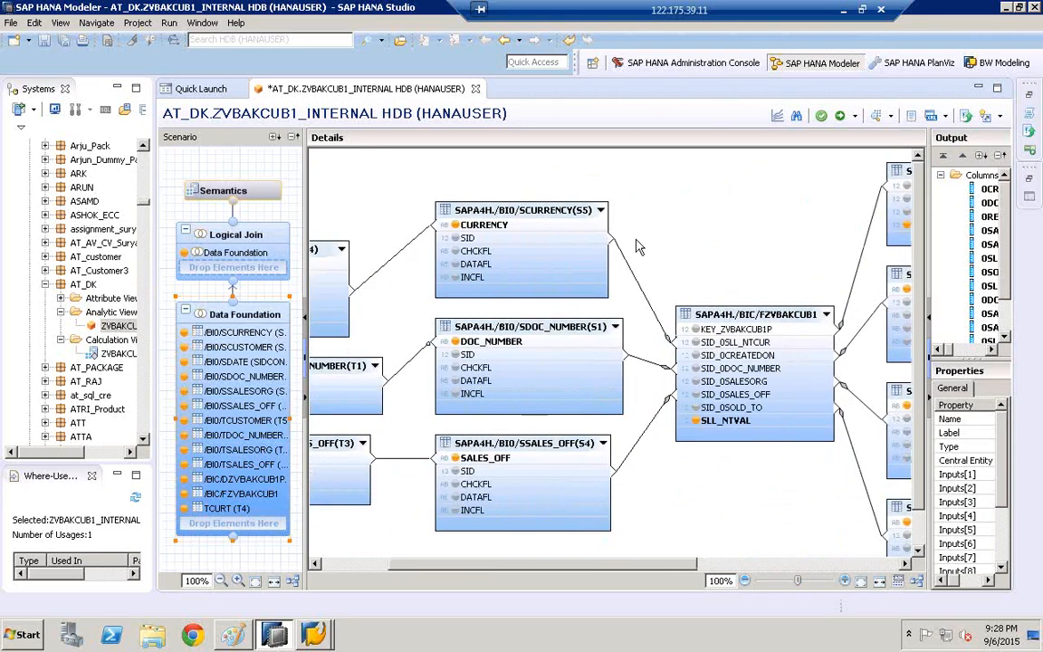
# Preview the data of analytic view ZVBAKCUB1_INTERNAL and look through its raw data across to the 0SLL_NTVAL column.
pyautogui.click(877, 118)
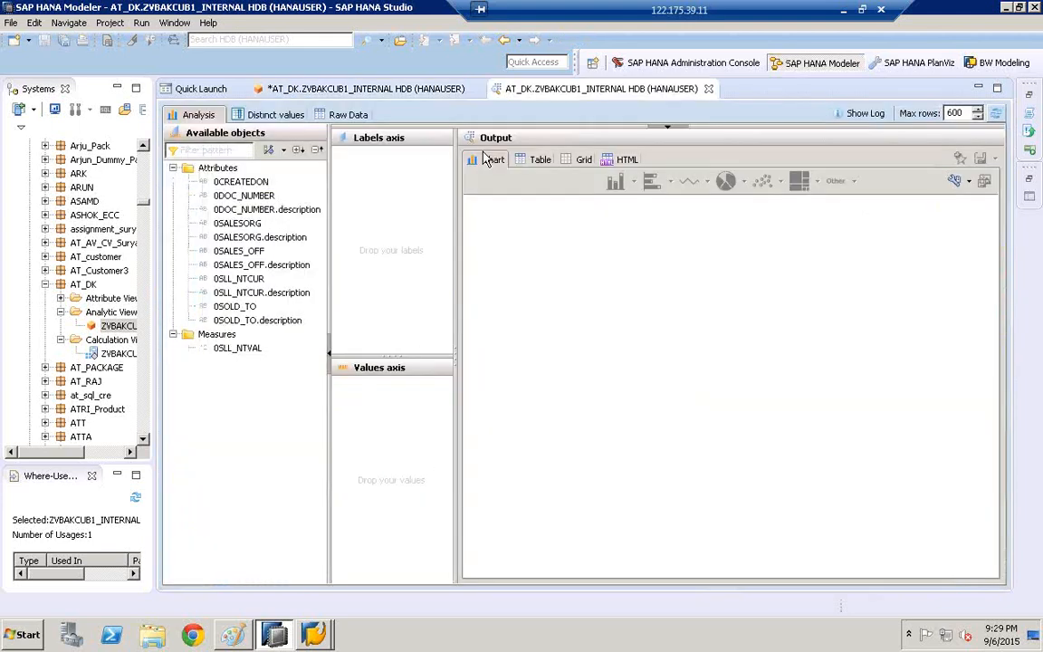
pyautogui.click(346, 115)
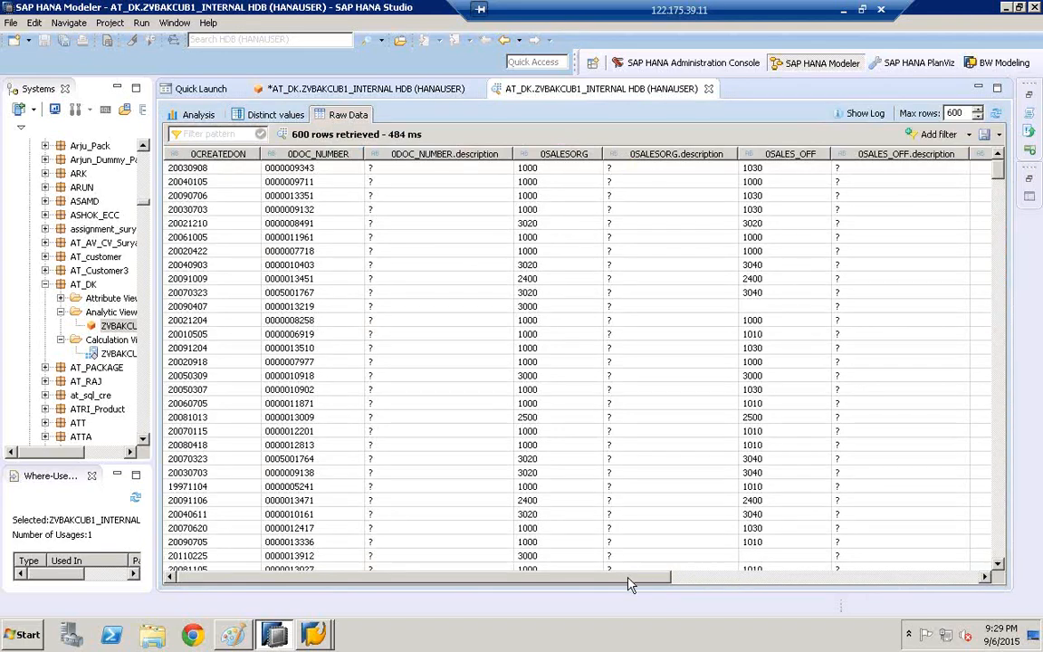
pyautogui.moveTo(631, 584); pyautogui.dragTo(938, 584)
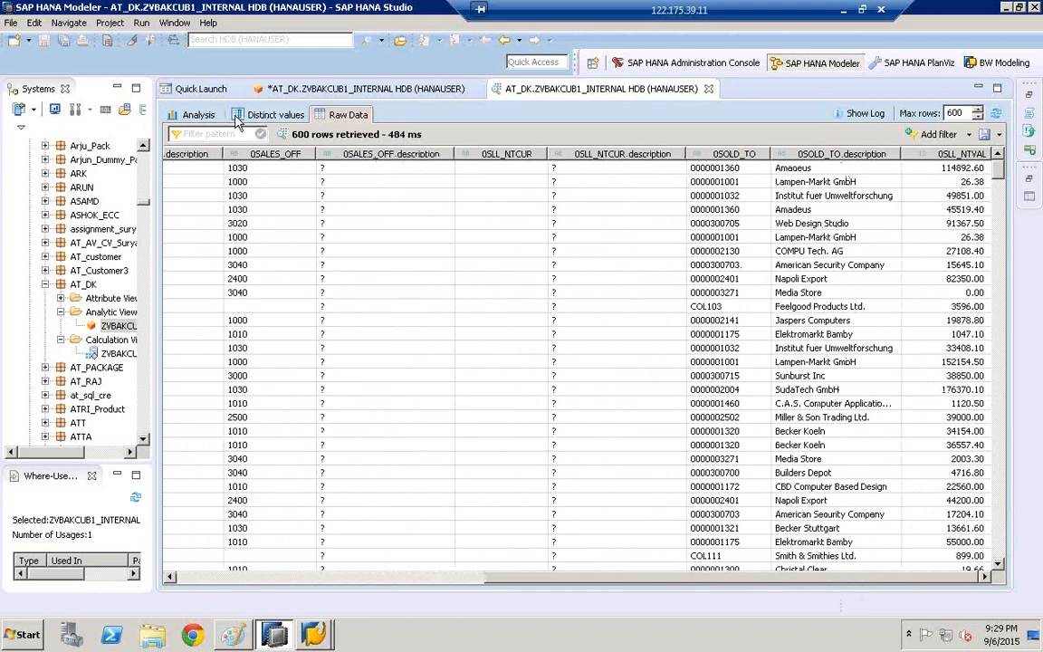
# Set up an analysis chart with 0SLL_NTVAL on the values axis and 0SALESORG on the labels axis.
pyautogui.click(193, 118)
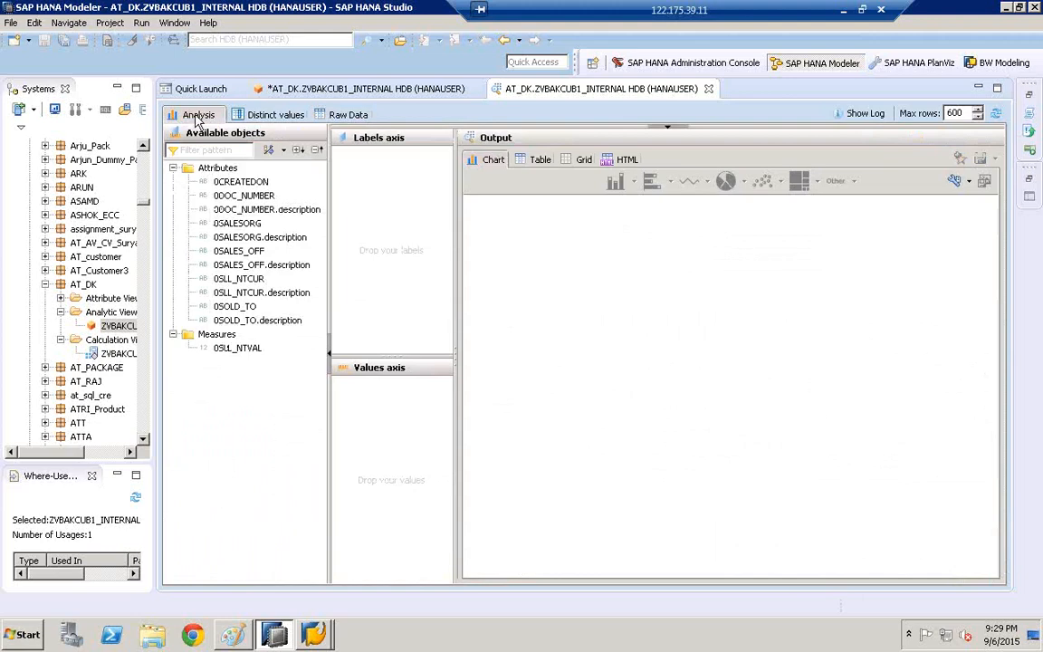
pyautogui.click(237, 351)
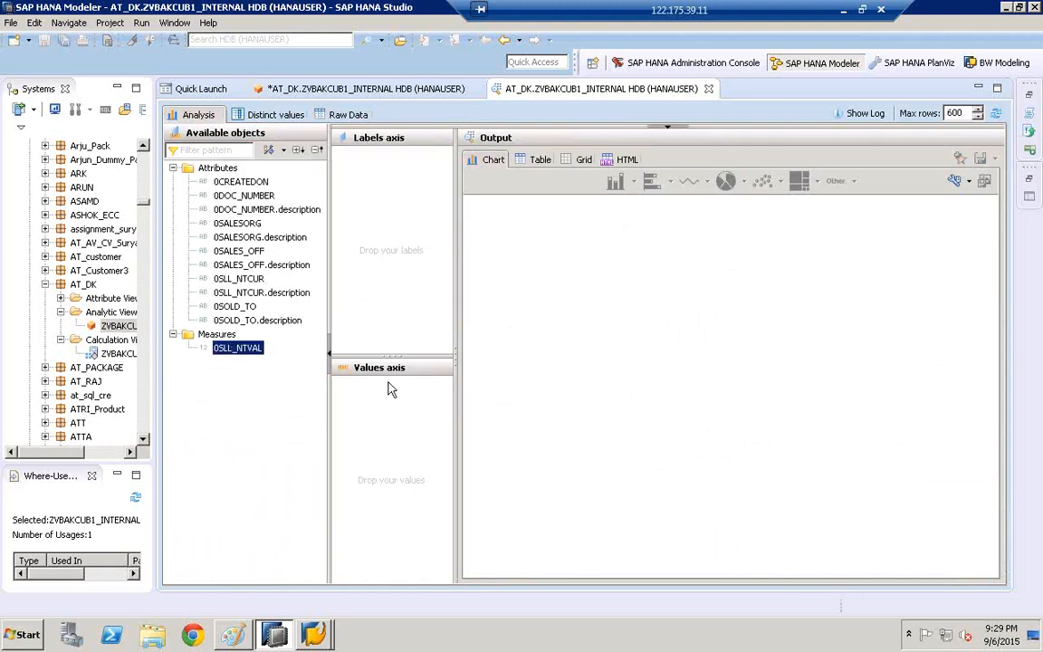
pyautogui.moveTo(389, 382); pyautogui.dragTo(438, 418)
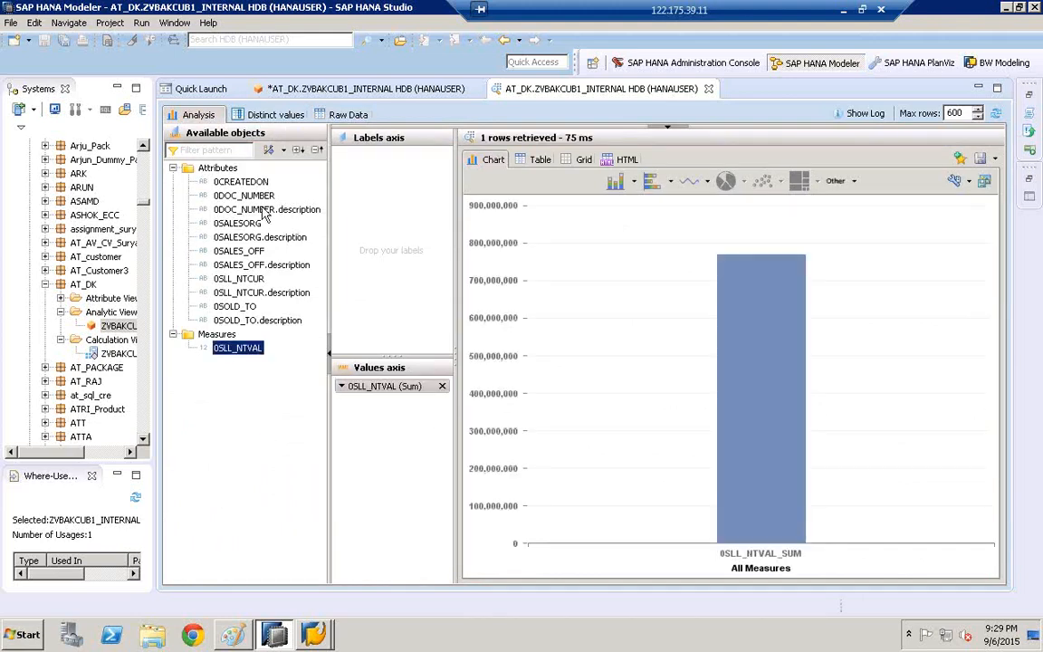
pyautogui.click(225, 252)
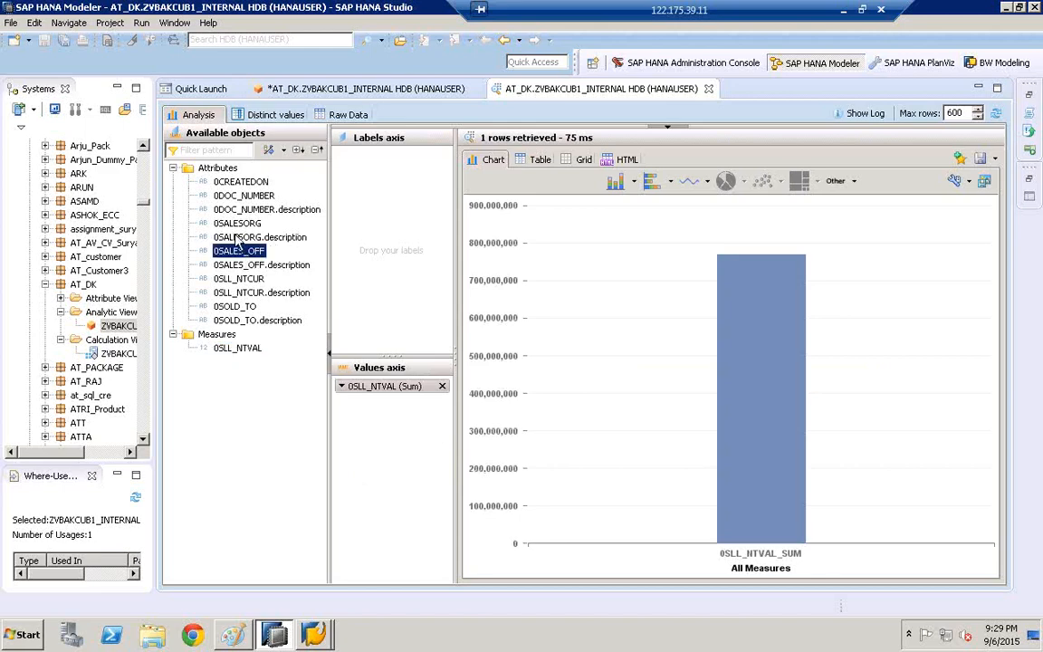
pyautogui.moveTo(233, 227); pyautogui.dragTo(418, 217)
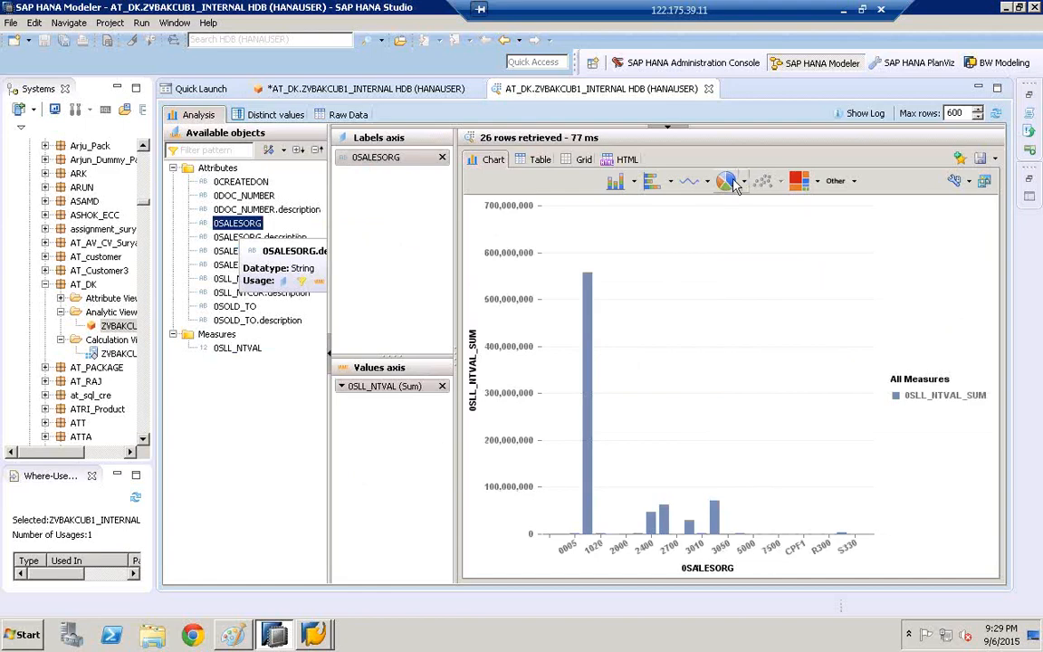
# View the net value by sales organization as a pie chart, a horizontal bar chart and a line chart.
pyautogui.click(730, 182)
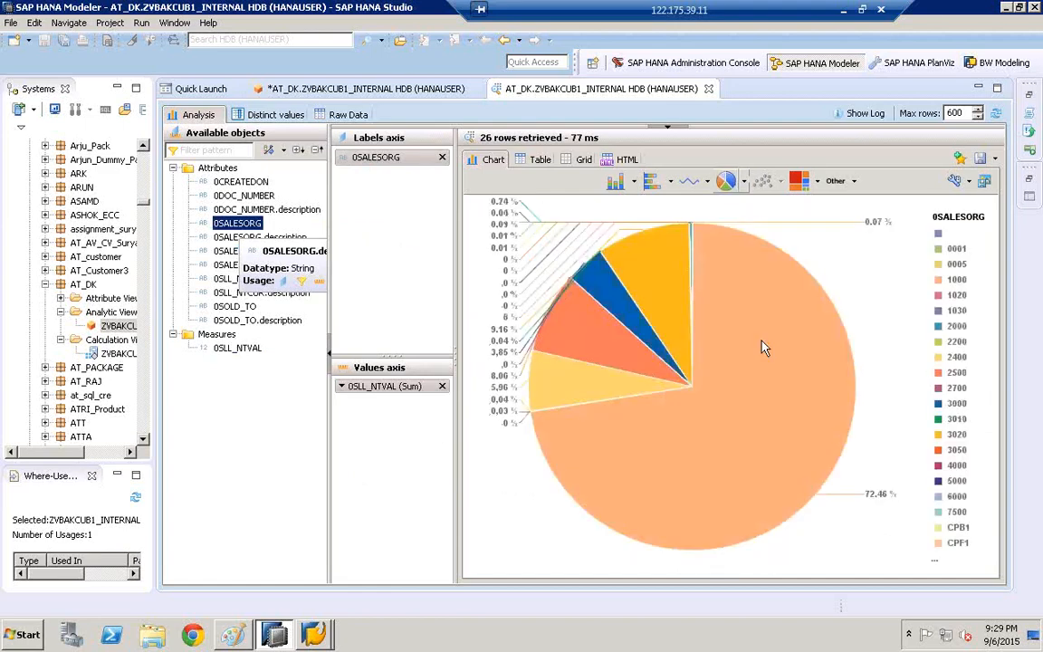
pyautogui.click(652, 181)
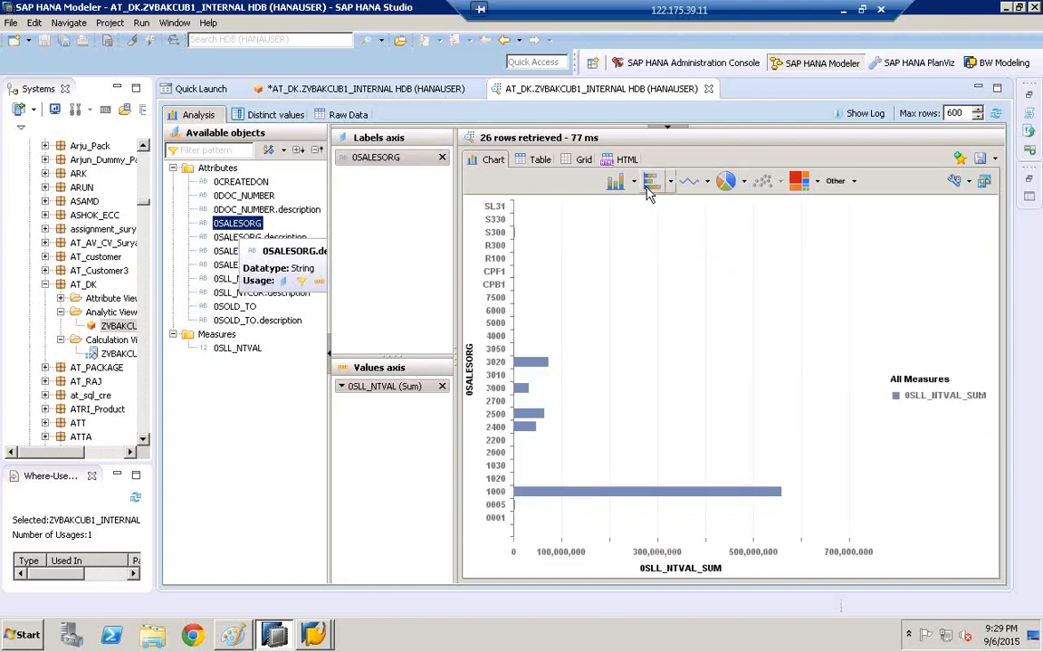
pyautogui.click(690, 182)
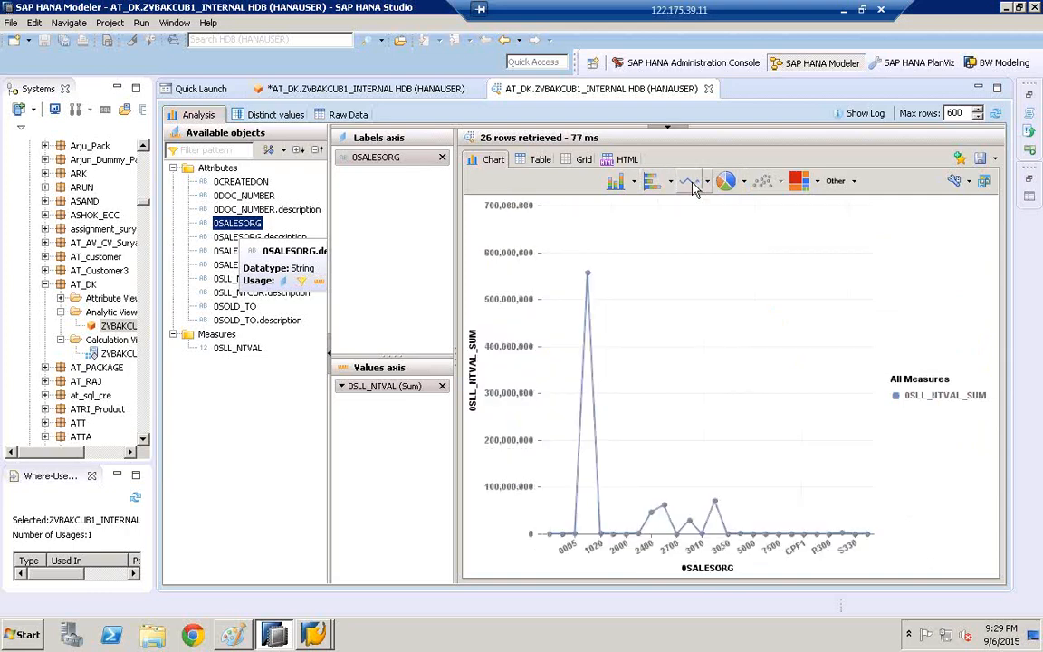
pyautogui.click(616, 181)
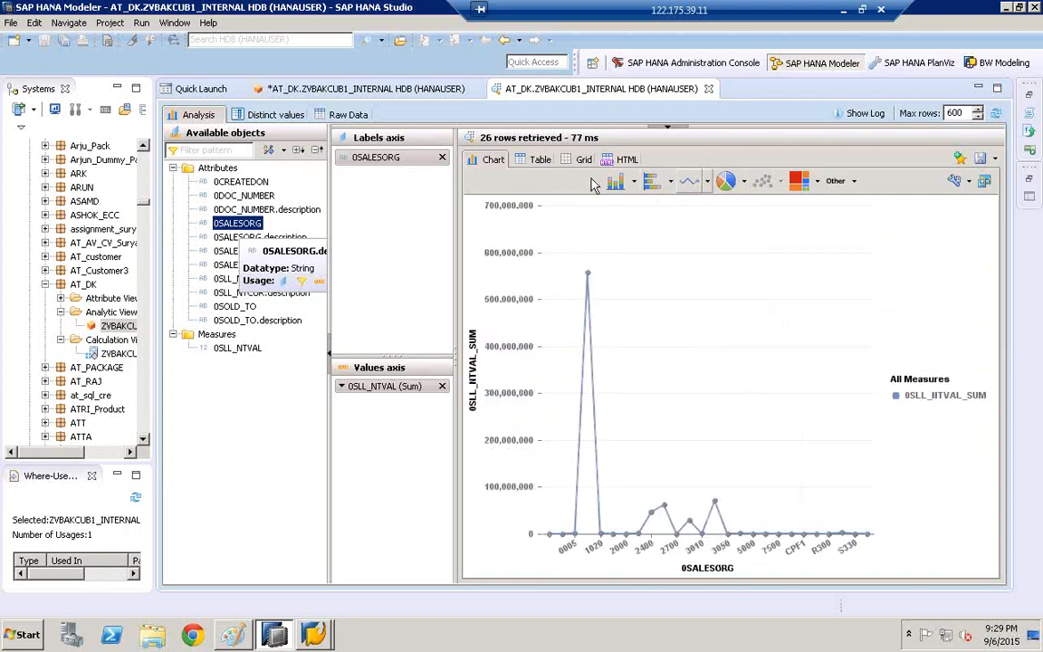
# Show the analysis output as a table, sort it descending by 0SALESORG and slightly narrow the 0SLL_NTVAL_SUM column.
pyautogui.click(520, 160)
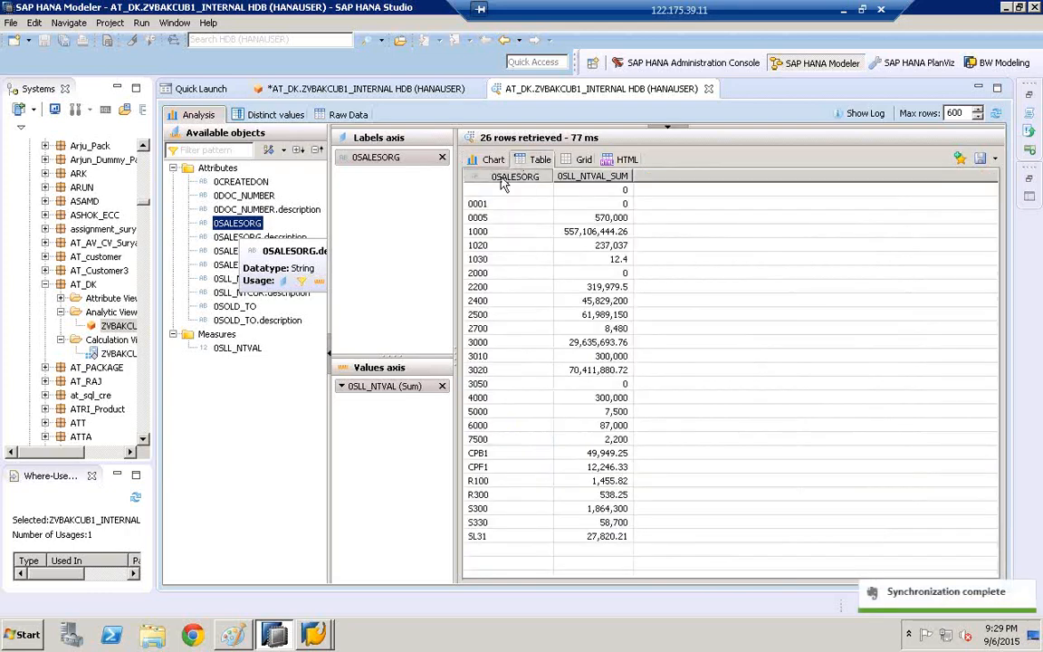
pyautogui.click(505, 177)
pyautogui.click(504, 177)
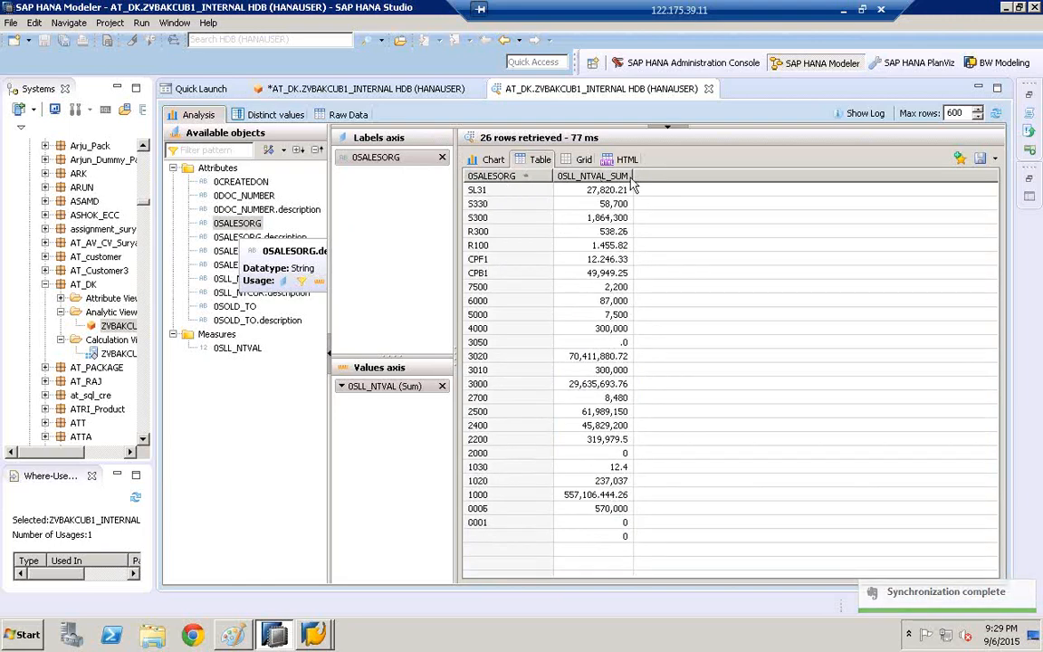
pyautogui.moveTo(631, 176); pyautogui.dragTo(625, 176)
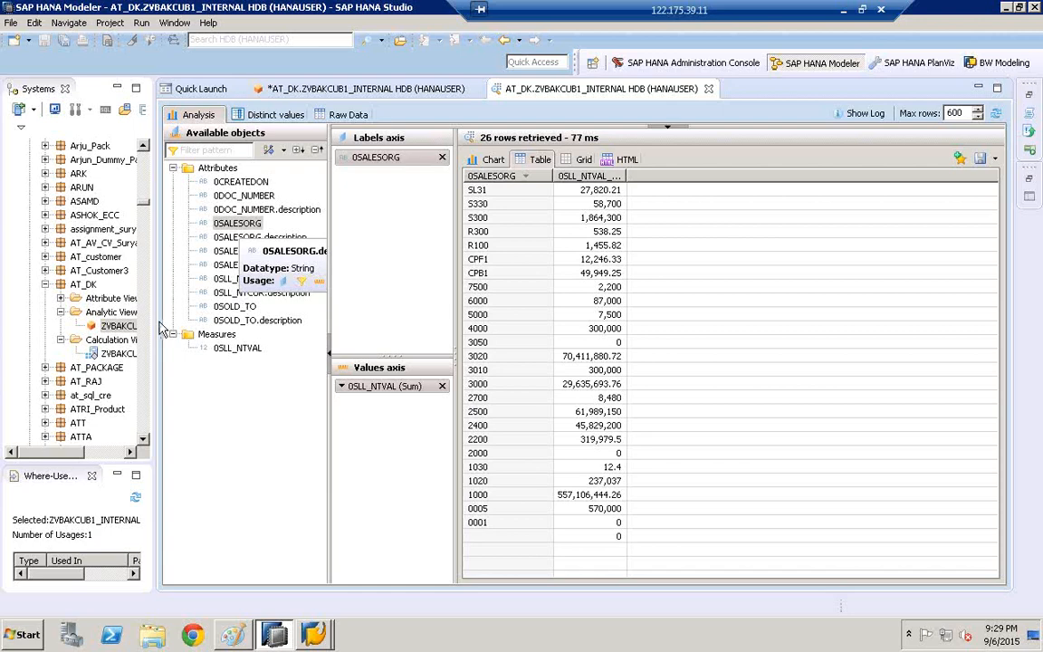
# Open calculation view ZVBAKCUB1 of package AT_DK and arrange its scenario nodes automatically.
pyautogui.click(117, 326)
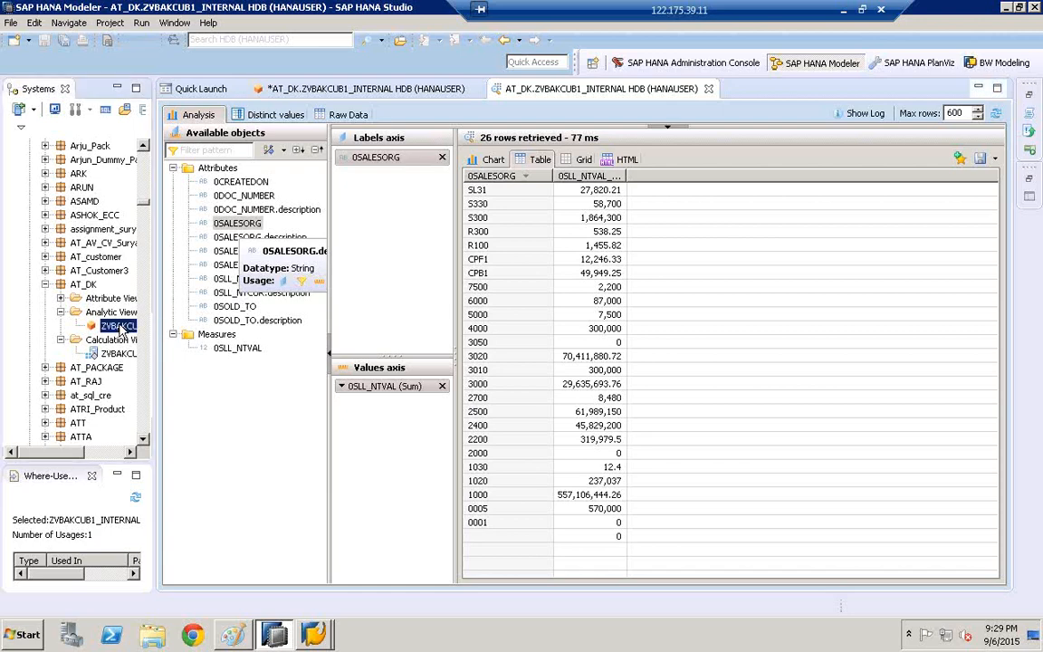
pyautogui.click(115, 354)
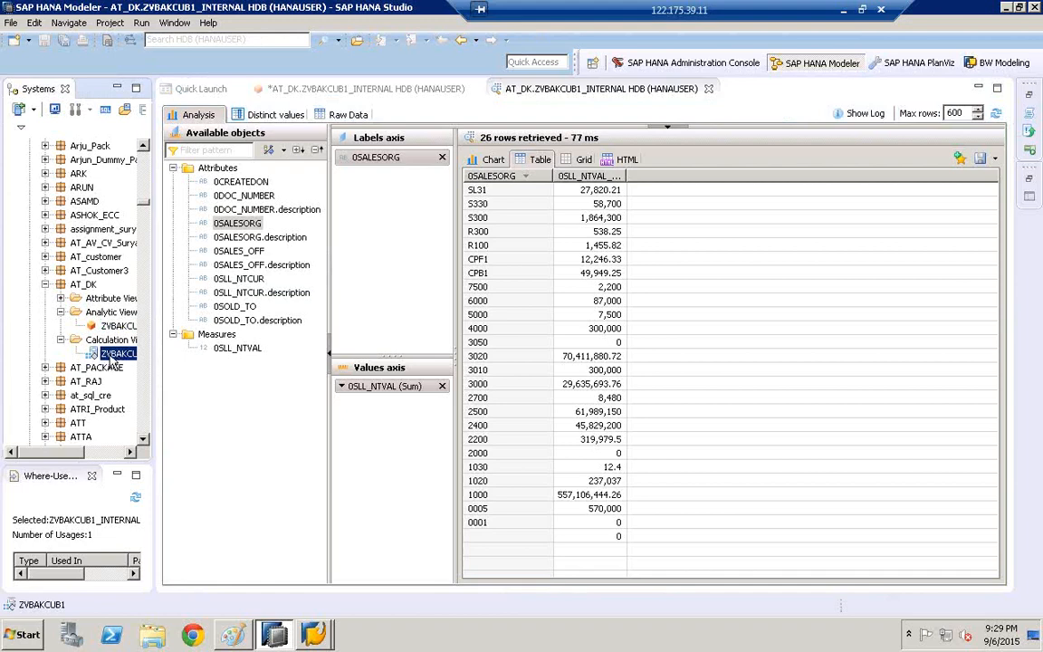
pyautogui.doubleClick(110, 356)
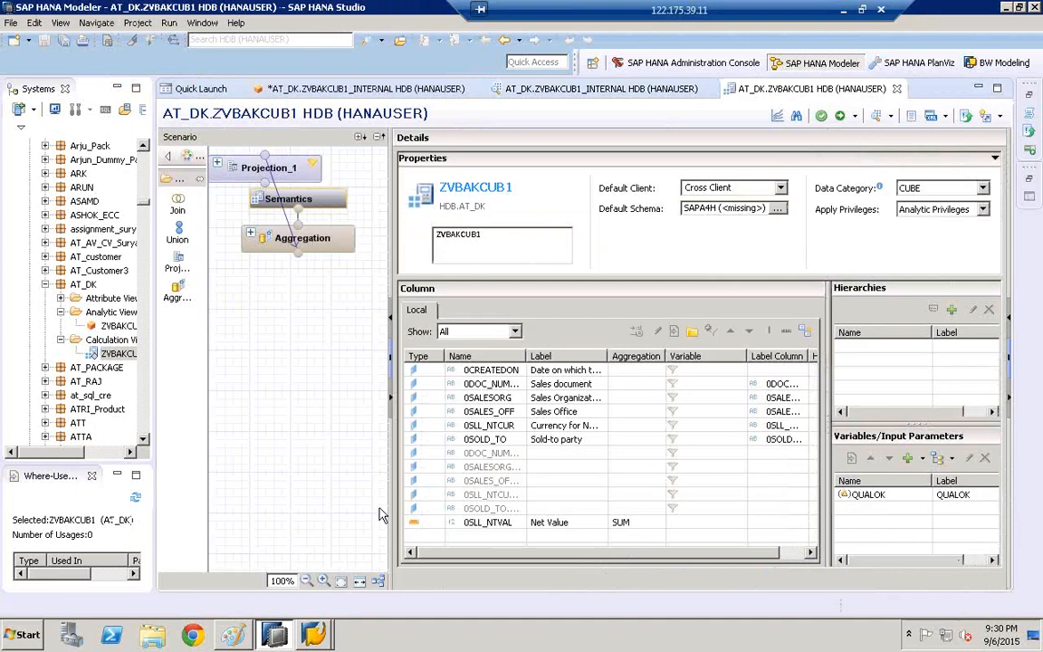
pyautogui.click(380, 583)
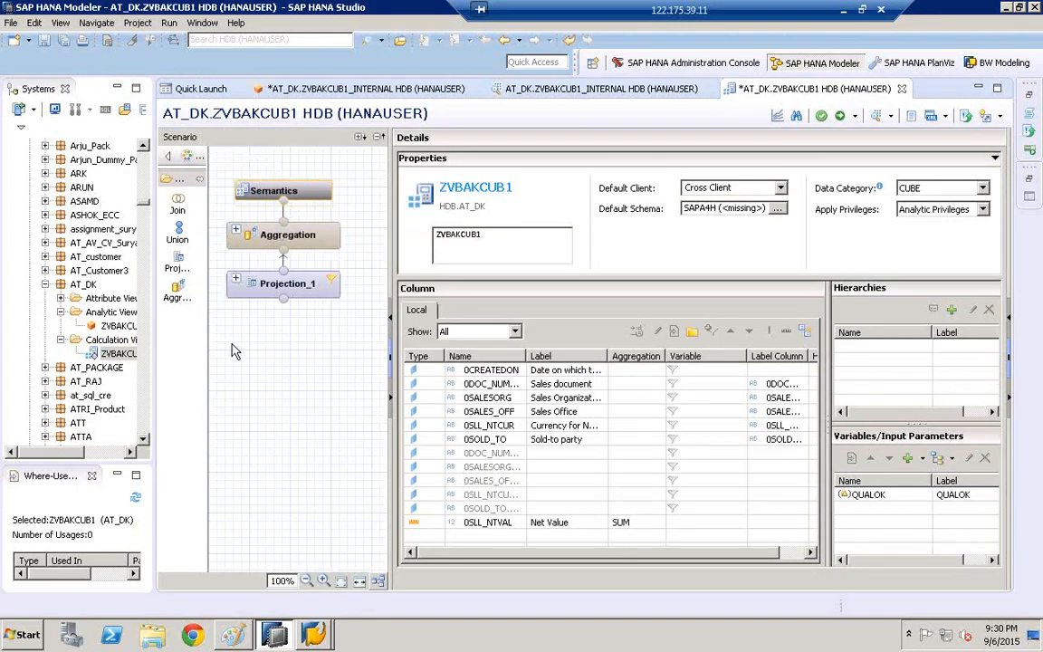
# Expand the Projection_1 and Aggregation nodes and examine the source columns that each one uses.
pyautogui.click(236, 281)
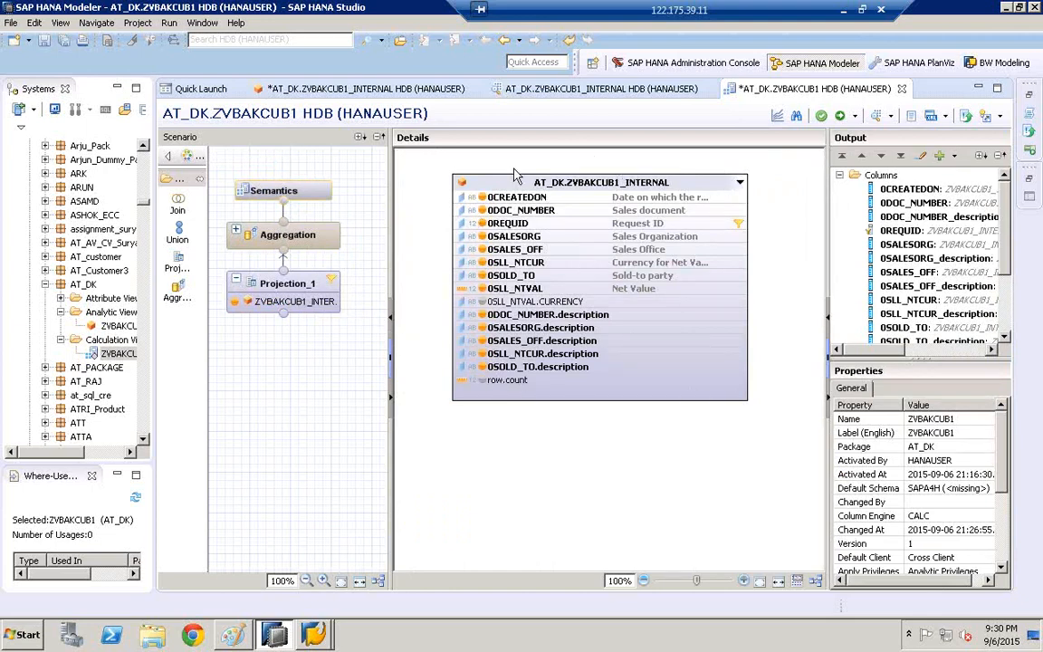
pyautogui.click(238, 232)
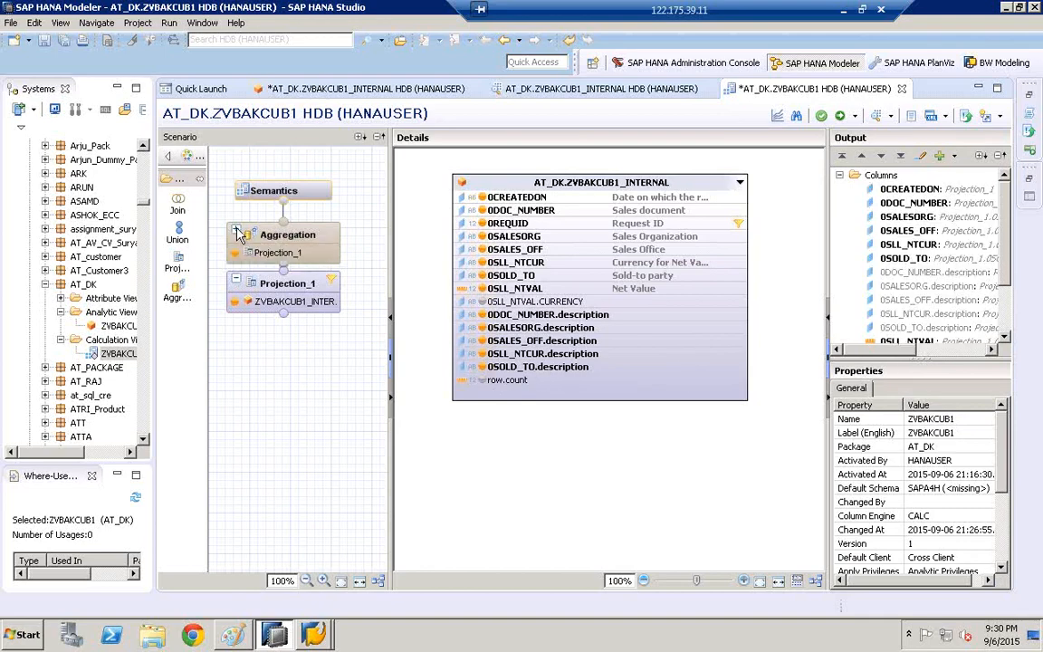
pyautogui.click(262, 251)
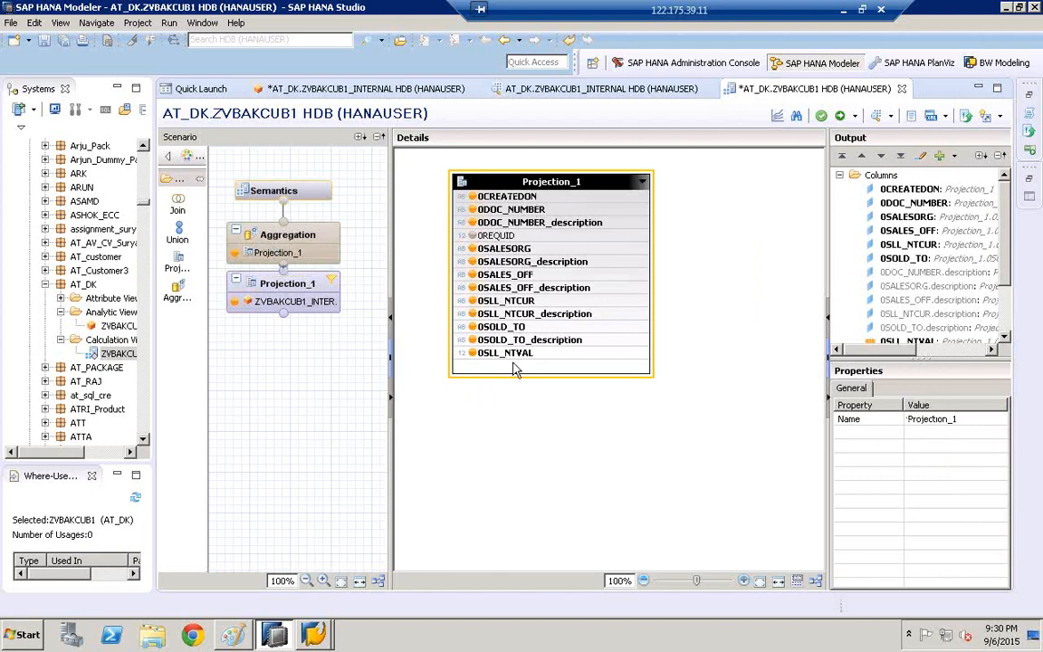
# Return to the Semantics node, then validate and activate calculation view ZVBAKCUB1.
pyautogui.click(282, 201)
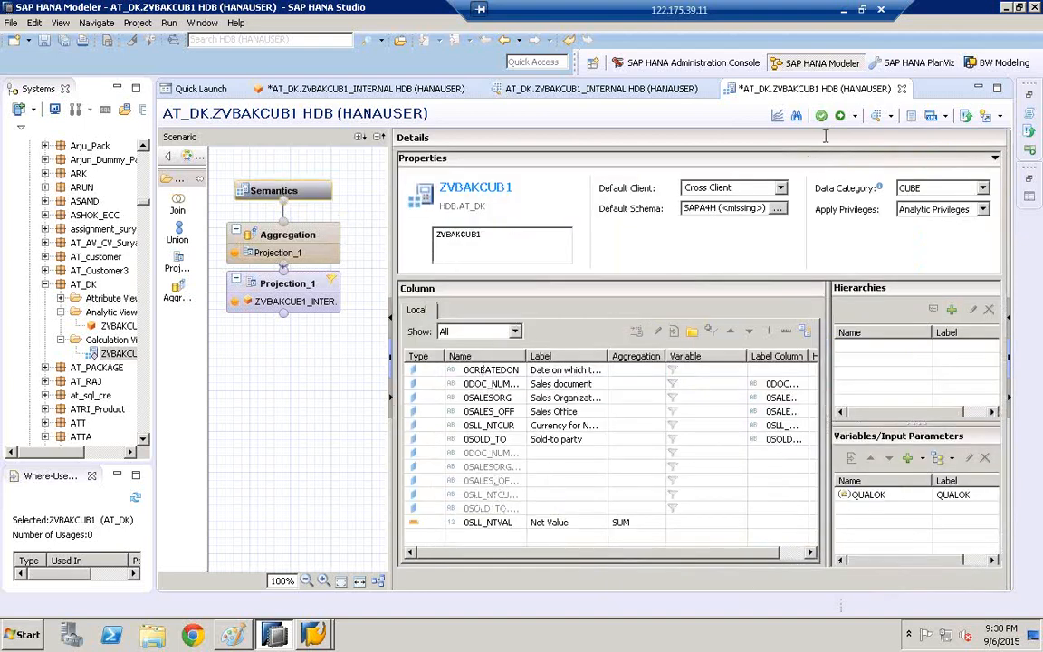
pyautogui.click(821, 116)
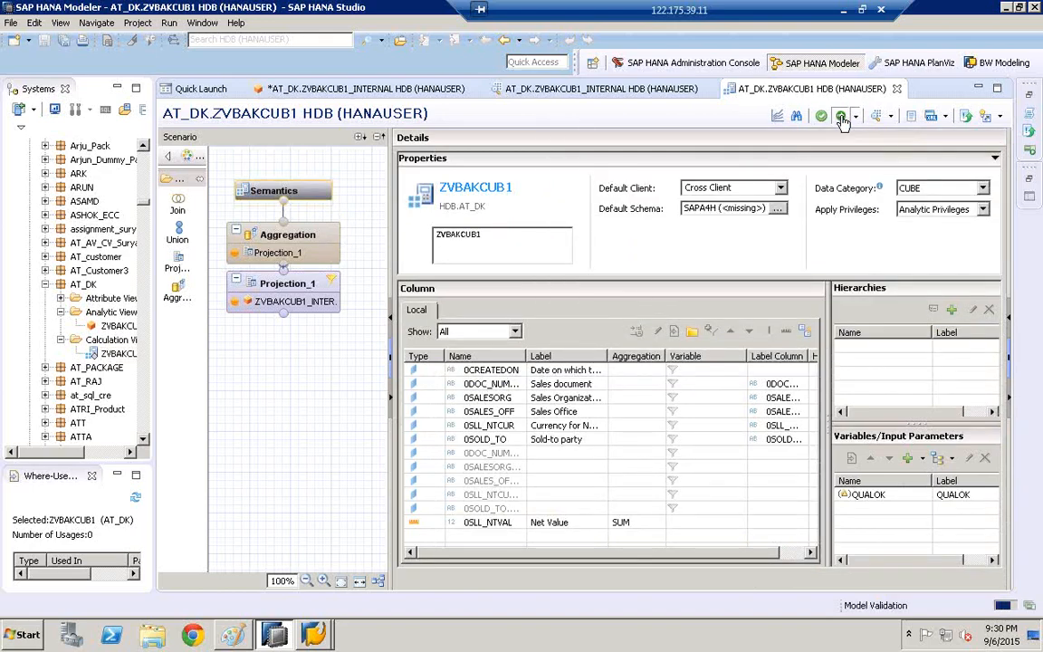
pyautogui.click(841, 118)
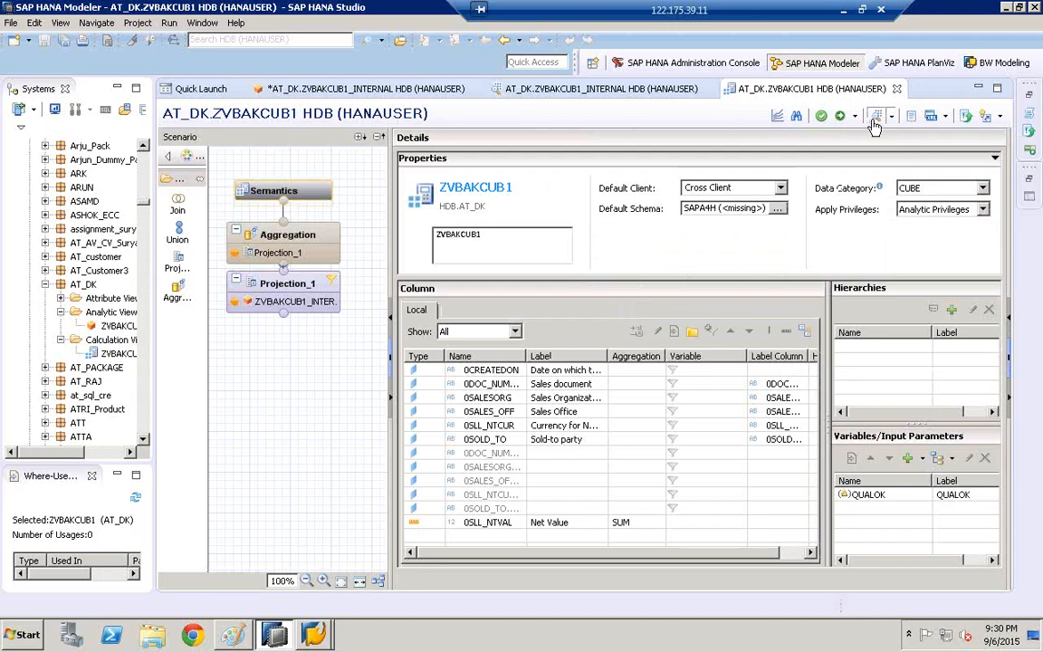
# Preview the data of calculation view ZVBAKCUB1 and look through its raw data across to the net value column.
pyautogui.click(874, 121)
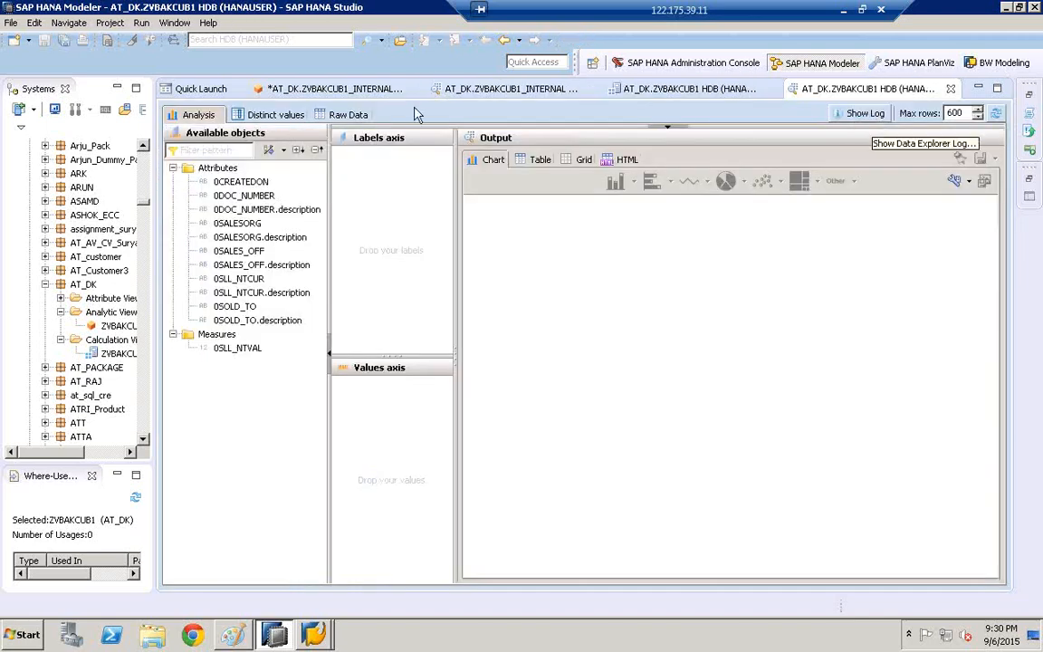
pyautogui.click(351, 117)
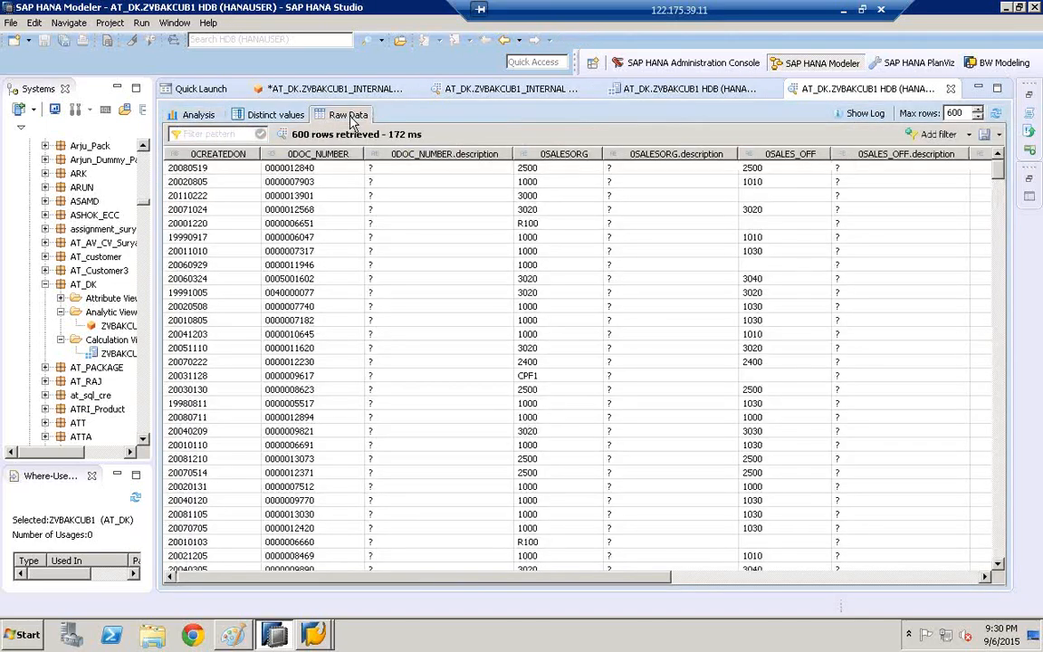
pyautogui.click(903, 579)
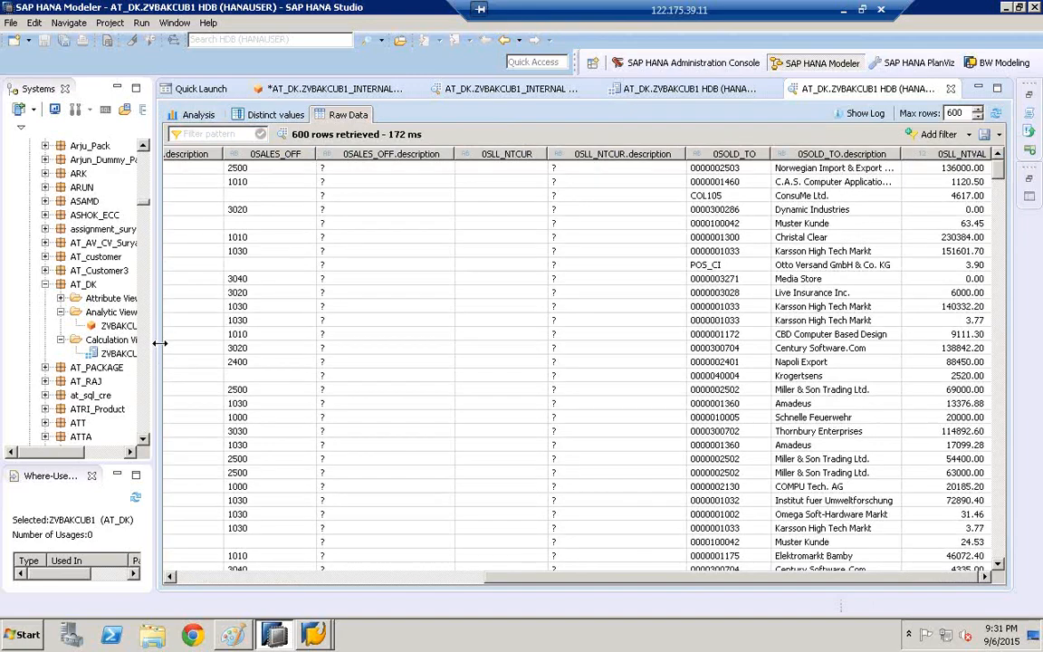
# Widen the Systems view to read the full names and compare analytic view ZVBAKCUB1_INTERNAL with calculation view ZVBAKCUB1.
pyautogui.moveTo(159, 344); pyautogui.dragTo(310, 360)
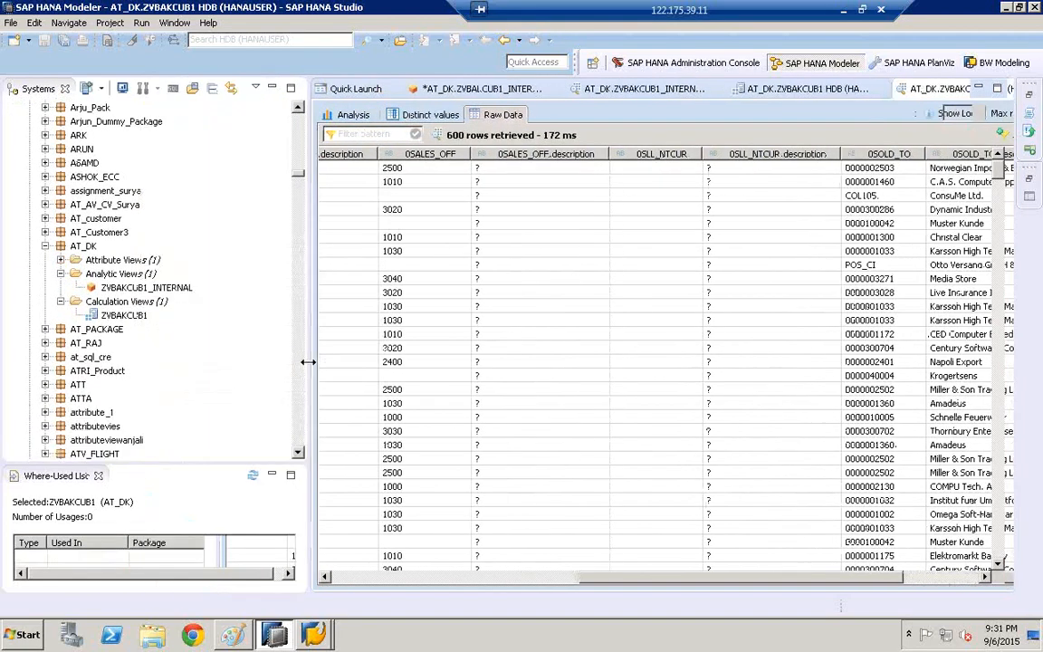
pyautogui.click(122, 316)
pyautogui.click(119, 288)
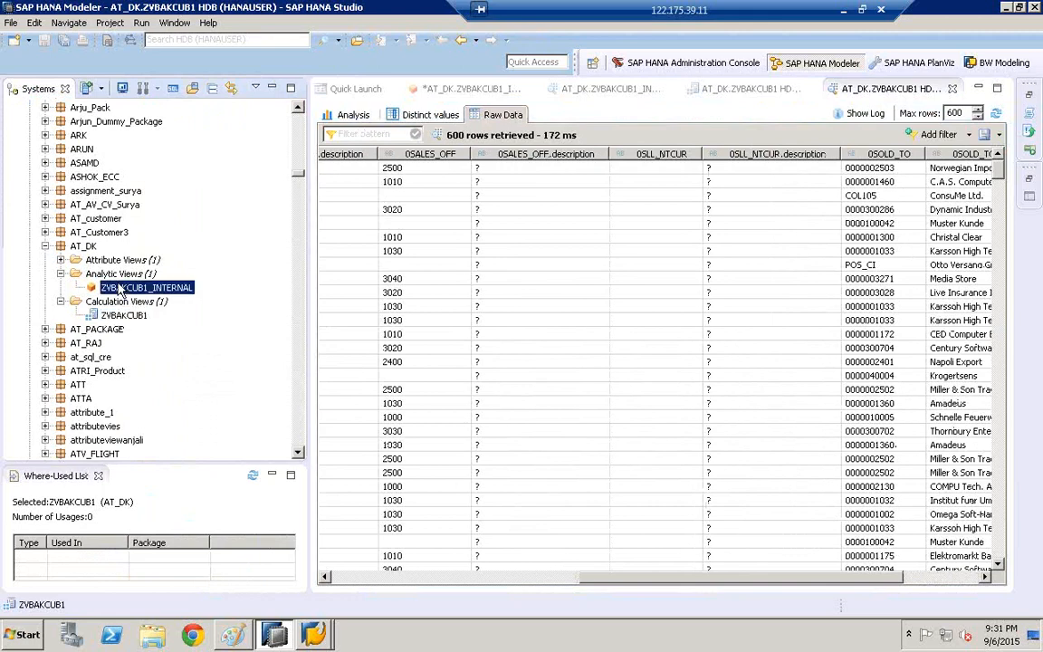
pyautogui.click(119, 318)
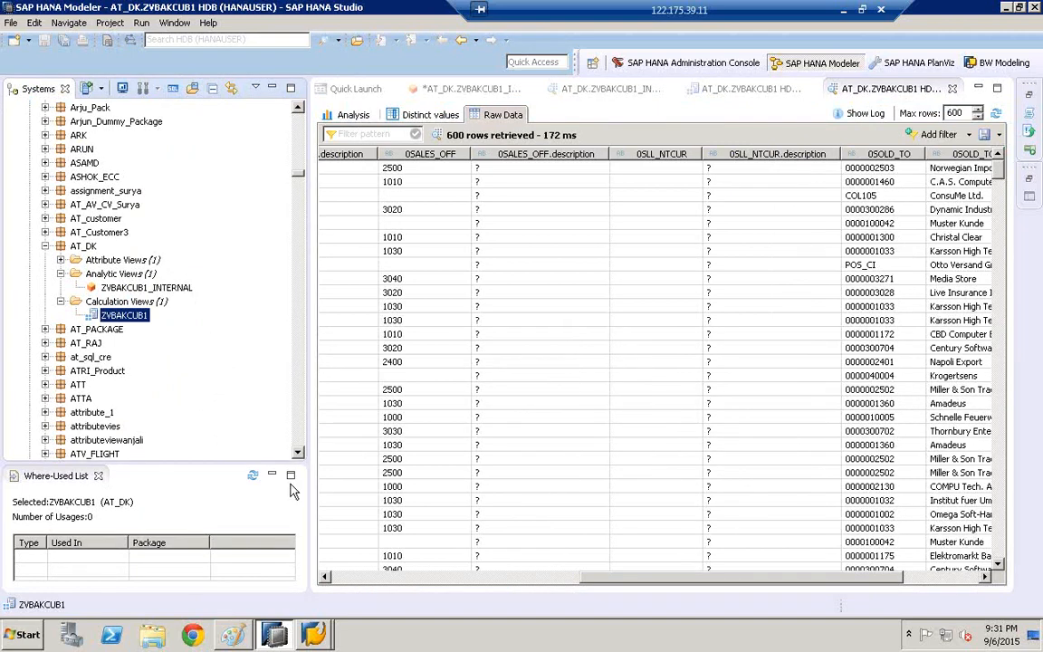
# Switch to the Display InfoCube window in SAP GUI, maximize it and open InfoCube ZVBAKCUB1 in change mode.
pyautogui.click(316, 636)
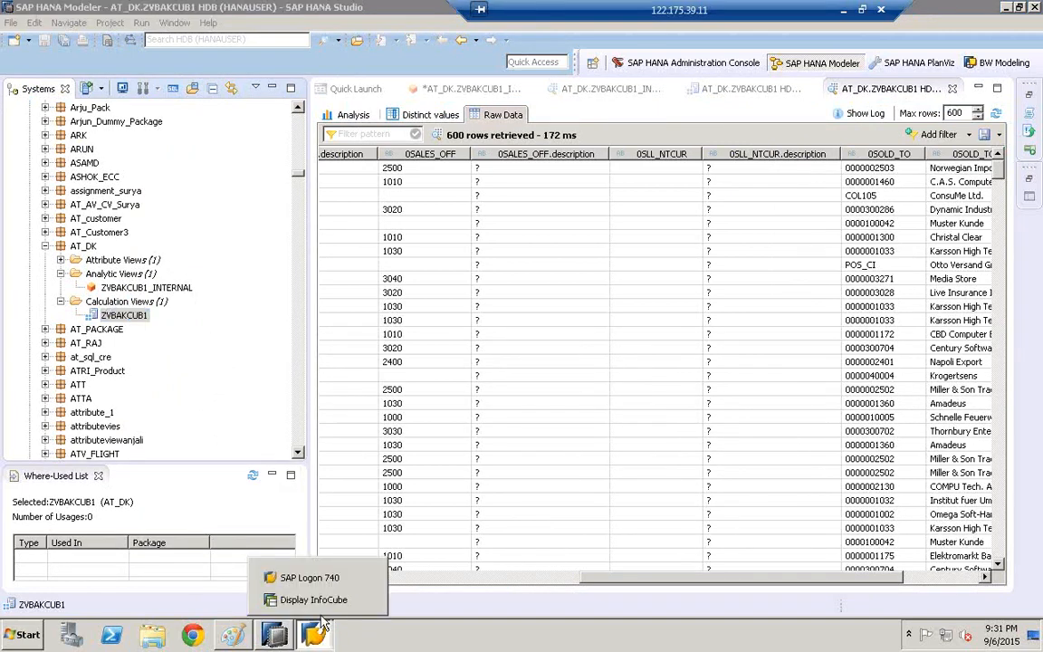
pyautogui.click(320, 603)
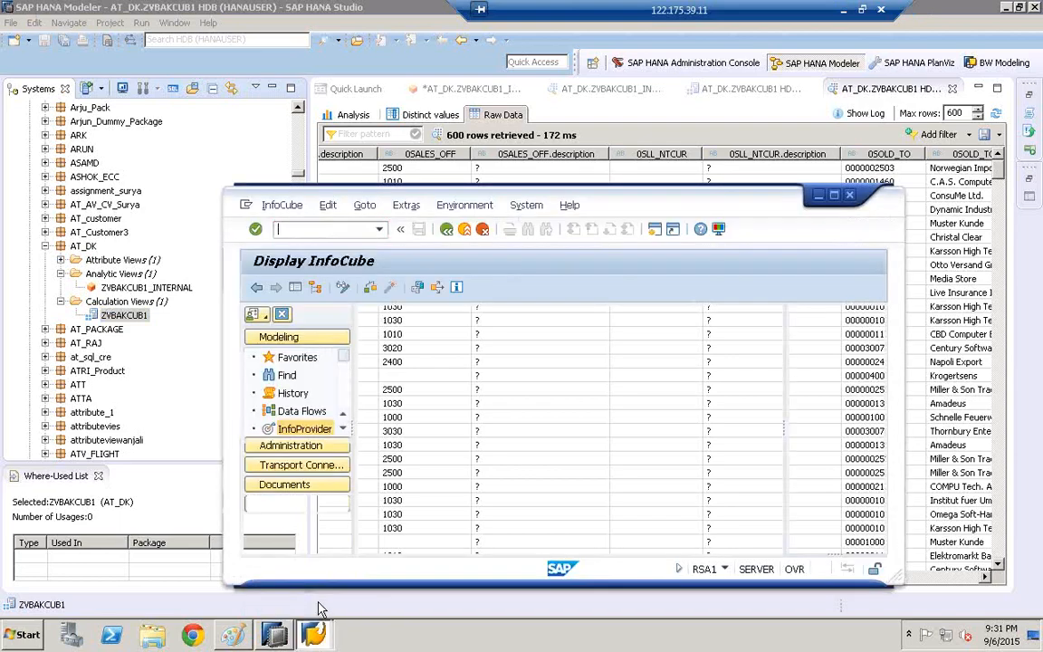
pyautogui.doubleClick(623, 193)
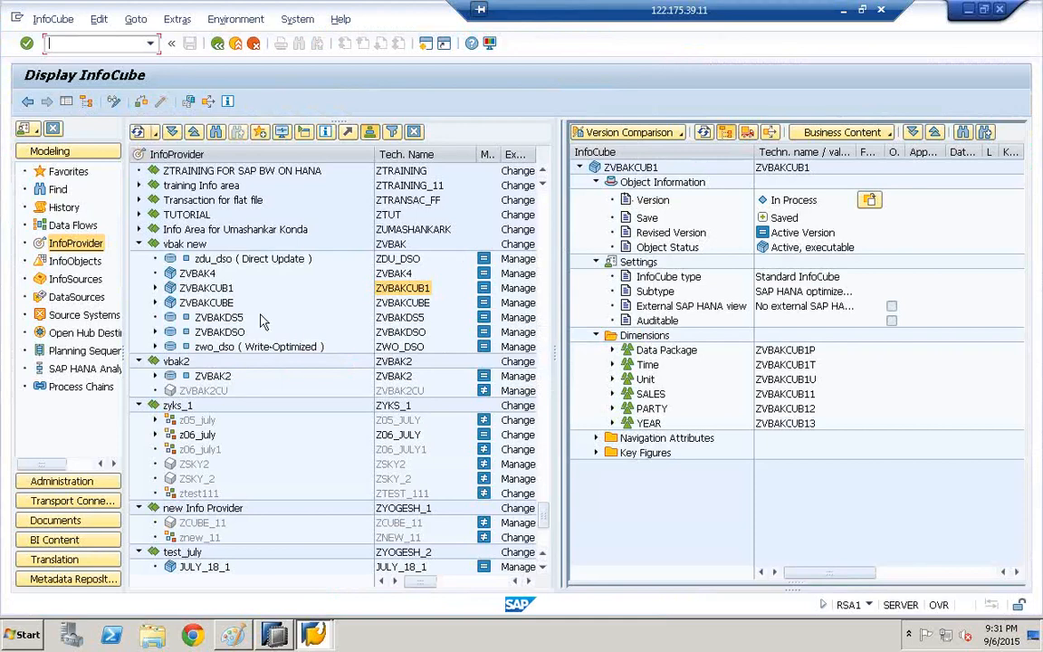
pyautogui.click(192, 288)
pyautogui.rightClick(192, 288)
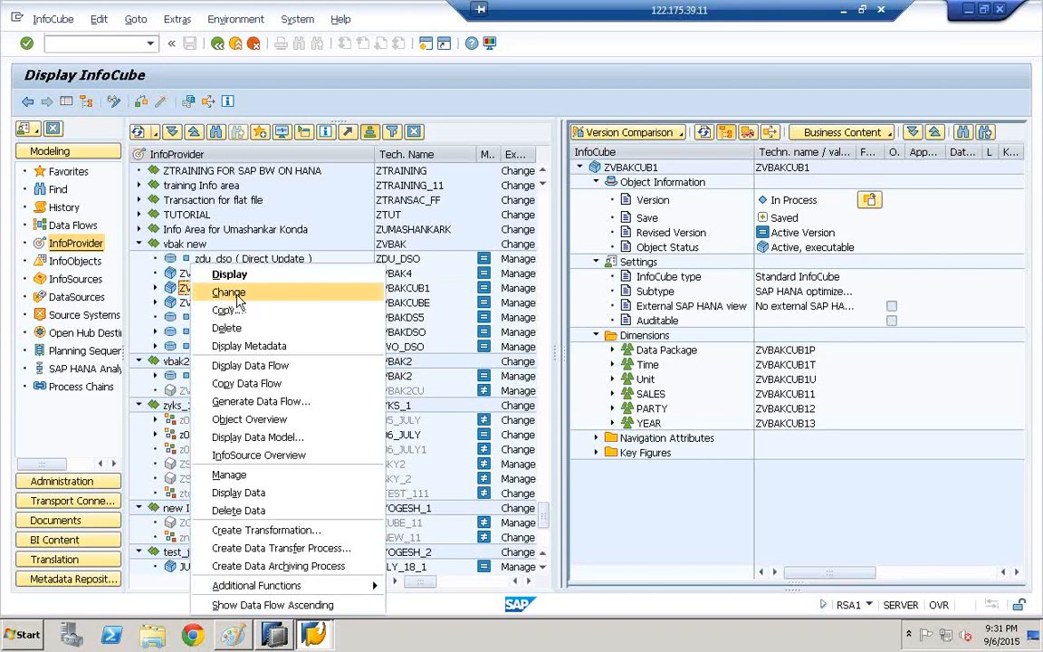
pyautogui.click(231, 292)
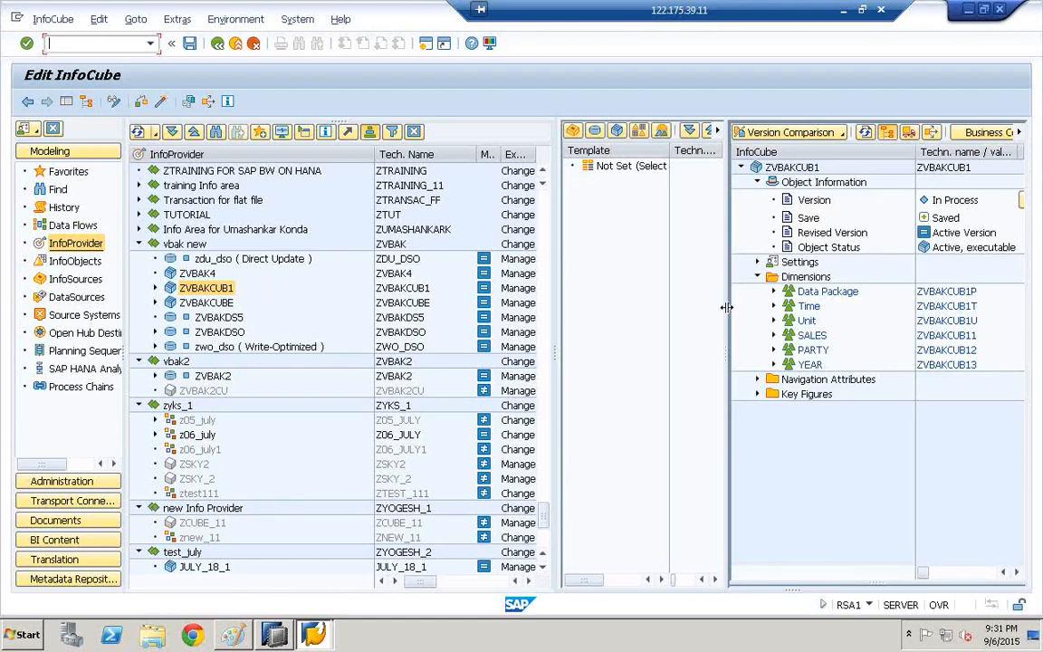
# Expand the Settings of InfoCube ZVBAKCUB1 and widen the definition pane and value column to read the External SAP HANA view setting.
pyautogui.moveTo(728, 336); pyautogui.dragTo(508, 319)
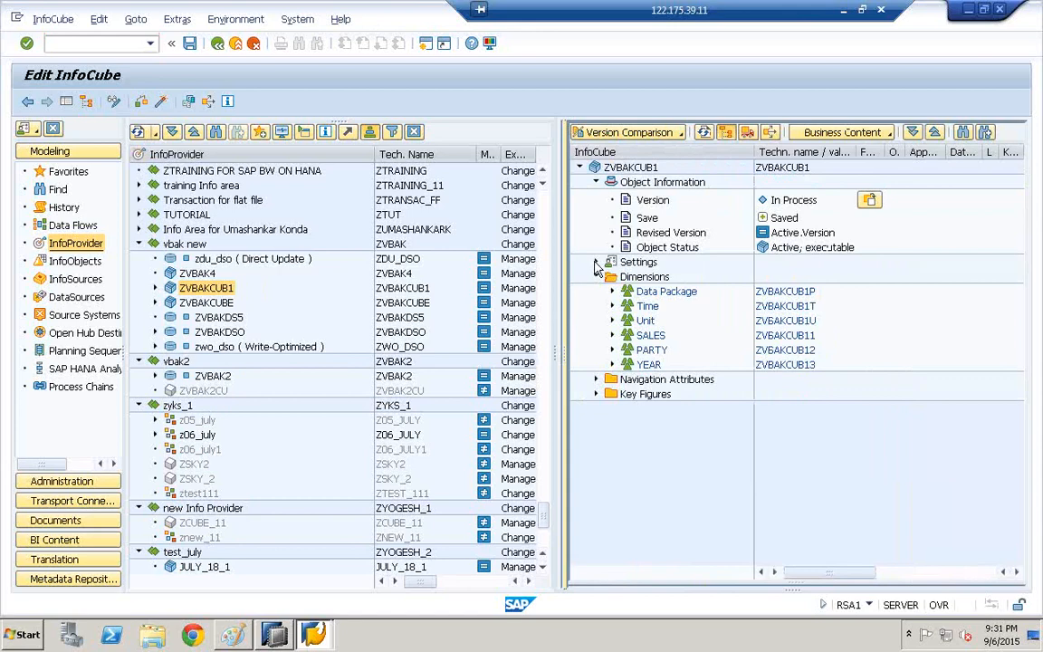
pyautogui.click(596, 262)
pyautogui.click(759, 172)
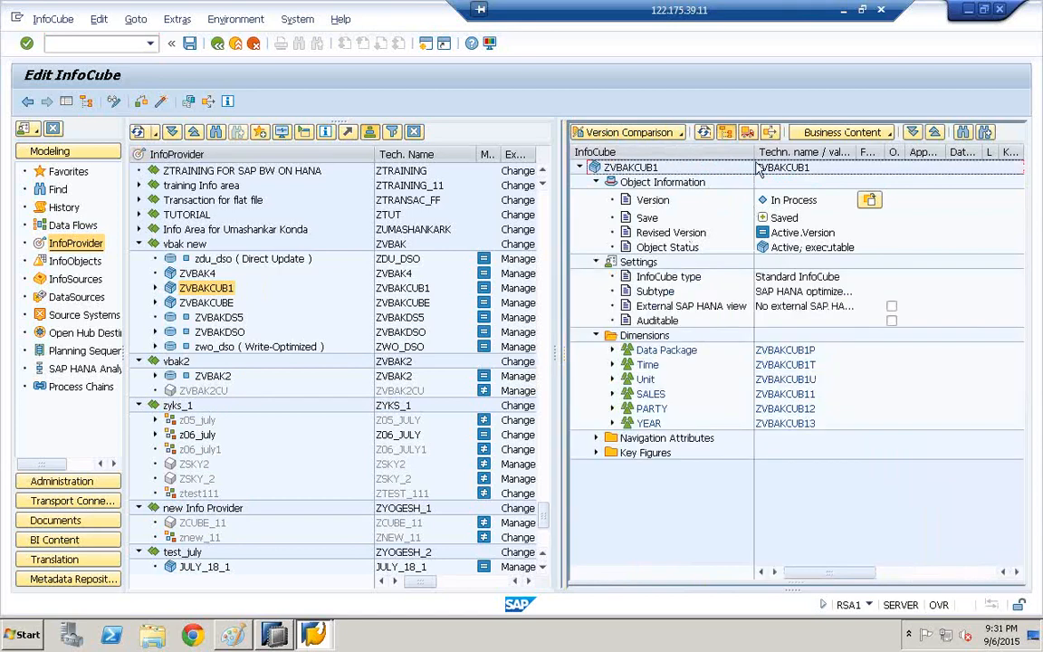
pyautogui.moveTo(753, 150); pyautogui.dragTo(750, 150)
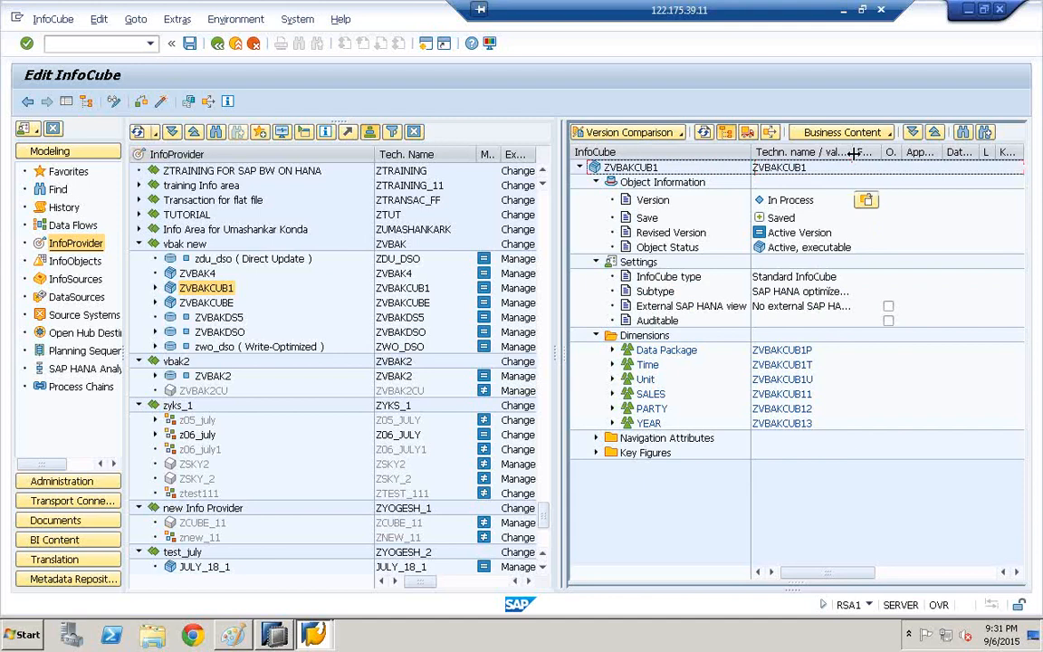
pyautogui.moveTo(852, 152); pyautogui.dragTo(893, 152)
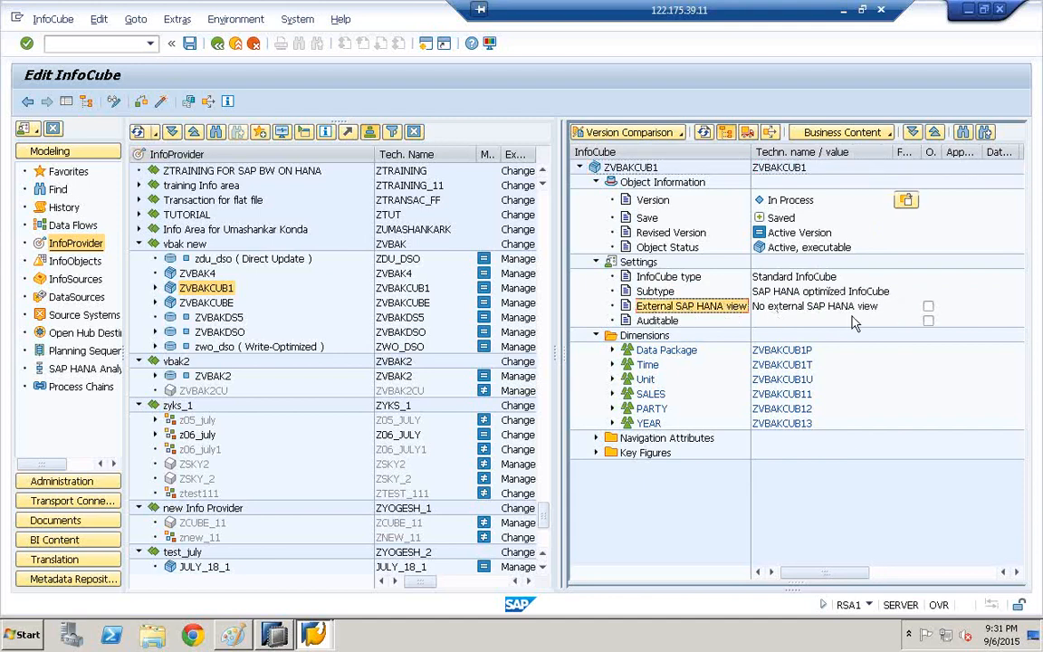
# Enable the External SAP HANA view for reporting on InfoCube ZVBAKCUB1 and activate the InfoCube.
pyautogui.click(928, 308)
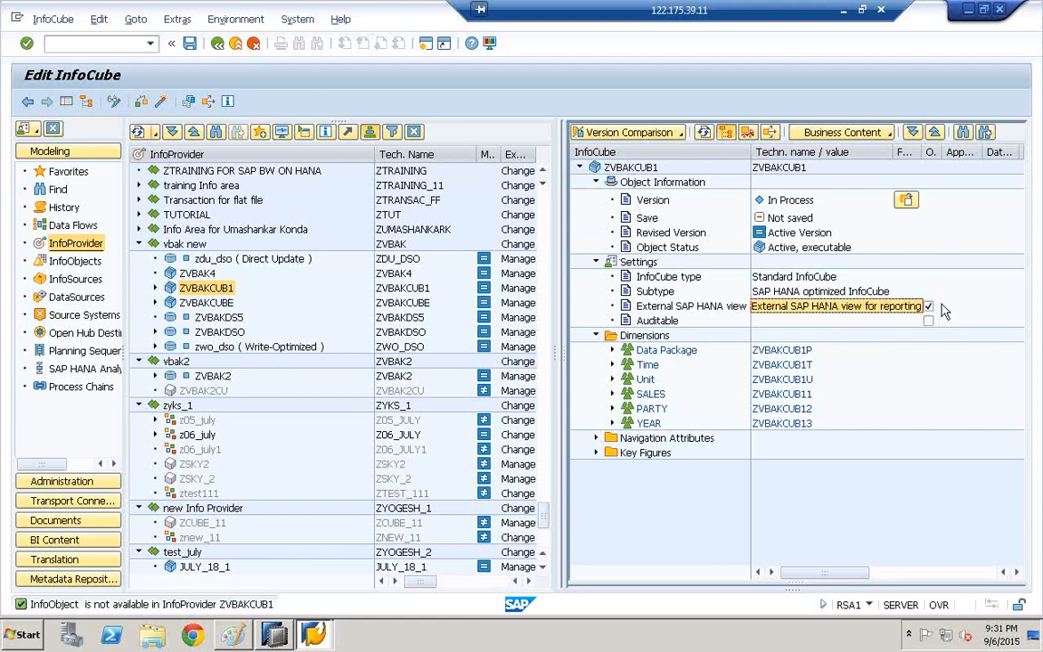
pyautogui.click(872, 306)
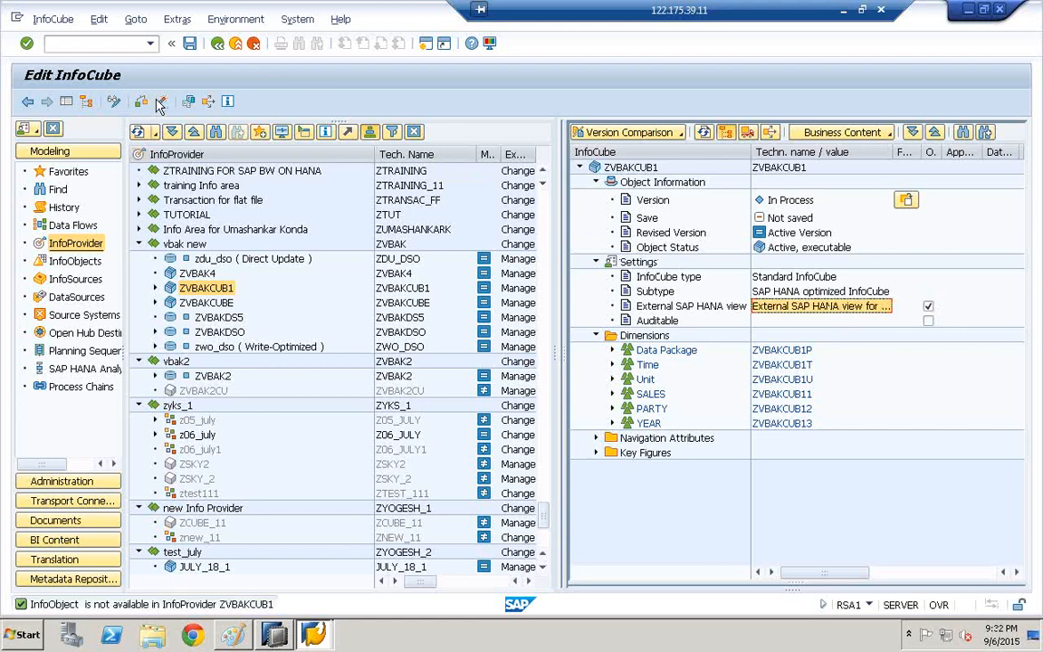
pyautogui.click(160, 103)
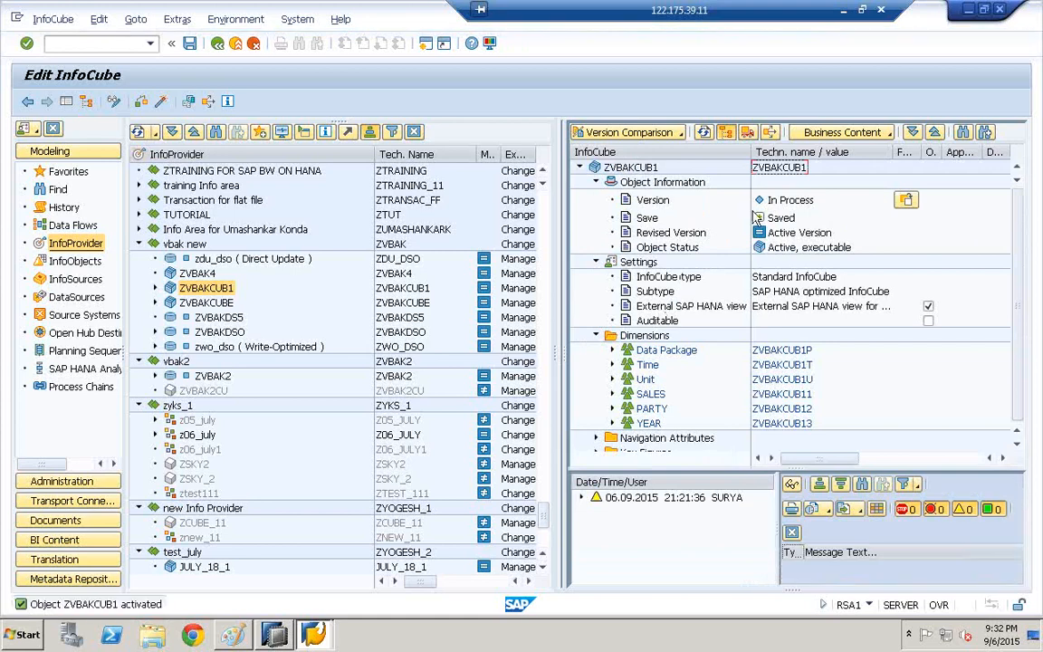
# Switch to SAP HANA Studio and search the Content folder for ZVBAKCUB1.
pyautogui.click(783, 170)
pyautogui.click(275, 633)
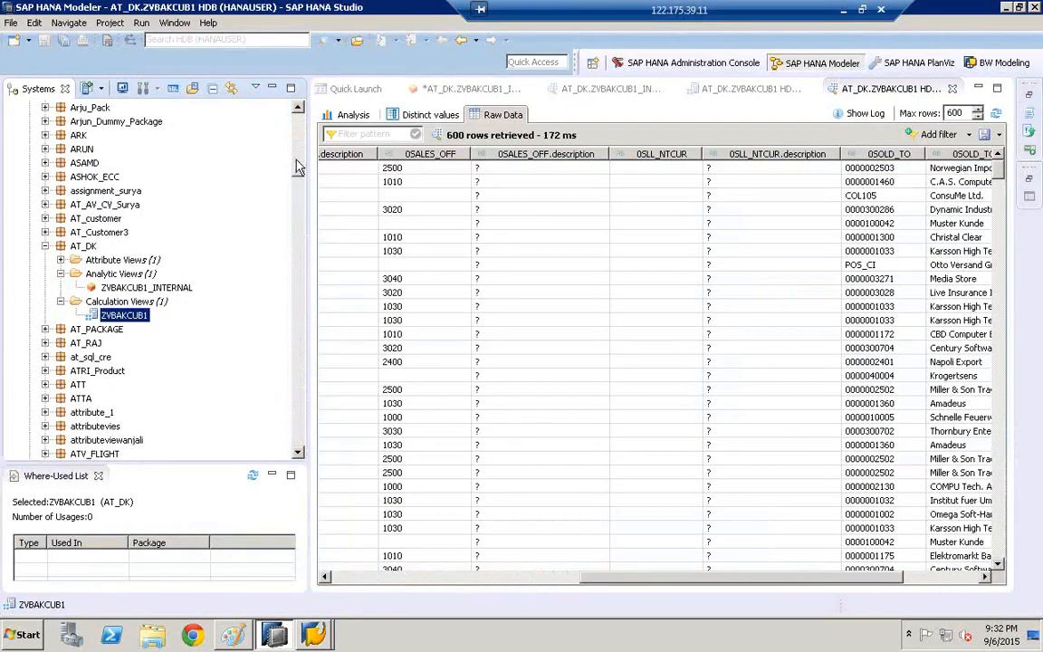
pyautogui.moveTo(299, 178); pyautogui.dragTo(262, 124)
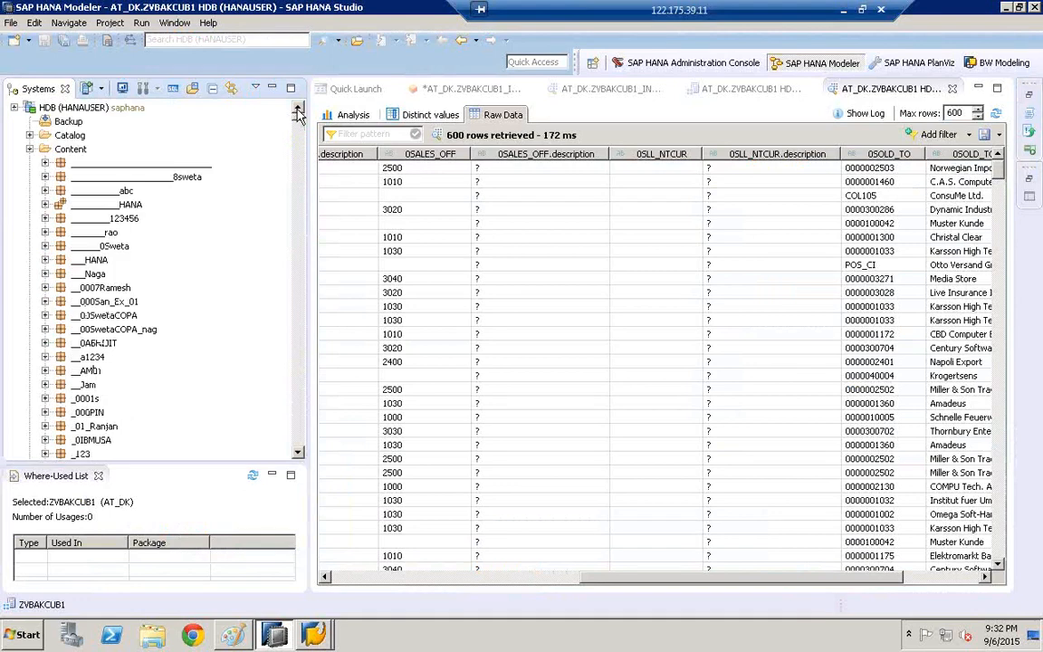
pyautogui.click(78, 149)
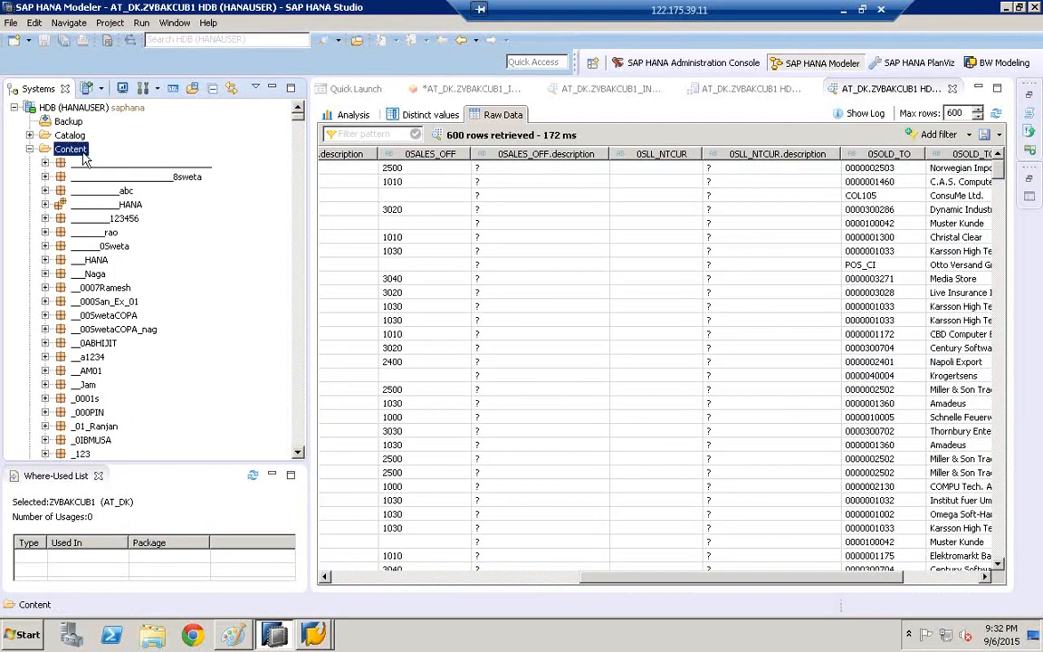
pyautogui.rightClick(85, 159)
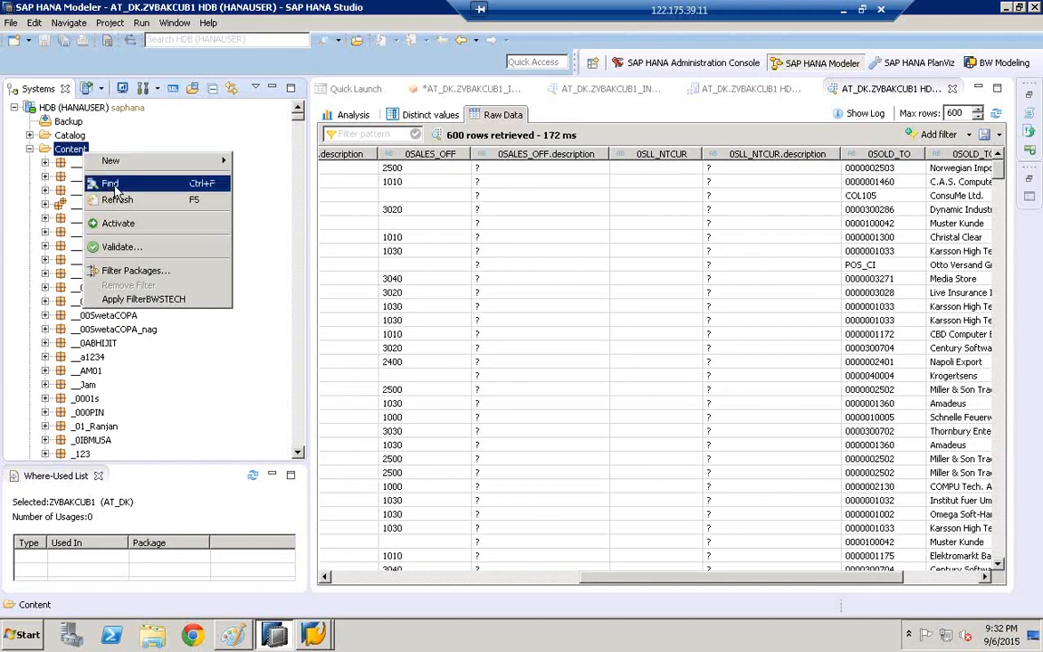
pyautogui.click(113, 184)
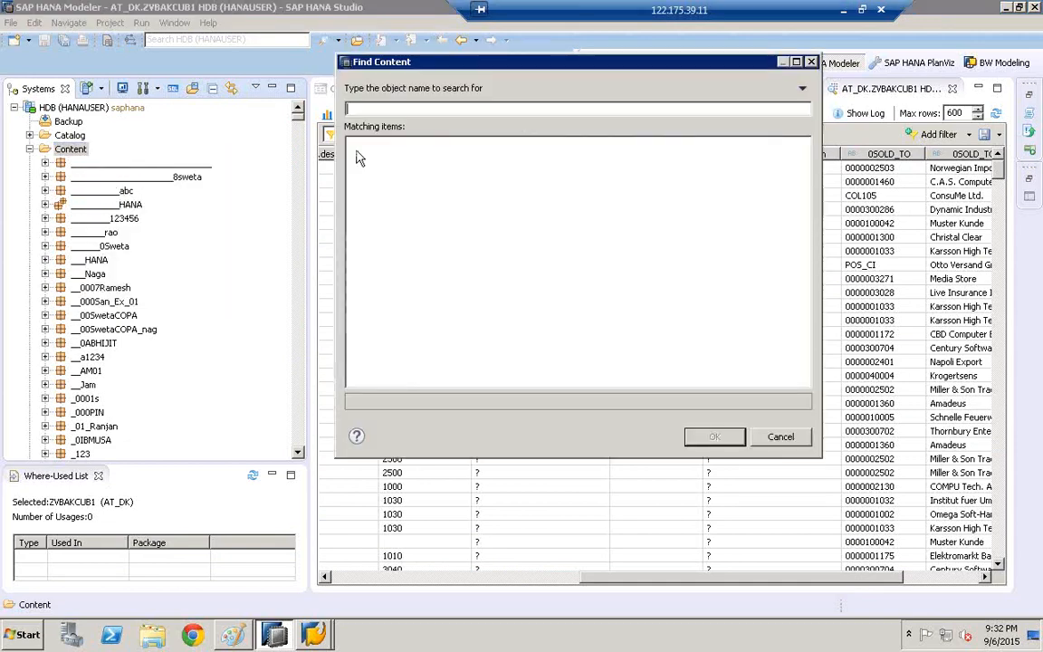
pyautogui.write('ZVBAKCUB1')
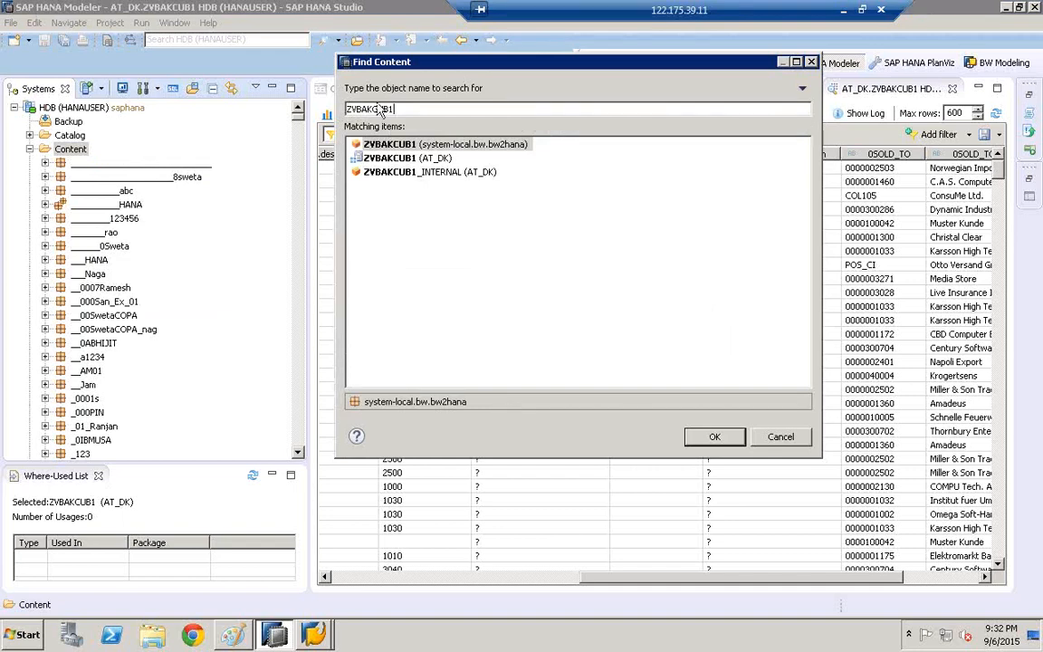
# Compare the ZVBAKCUB1 matches in AT_DK with the one in system-local.bw.bw2hana, and close the search without opening any.
pyautogui.click(409, 160)
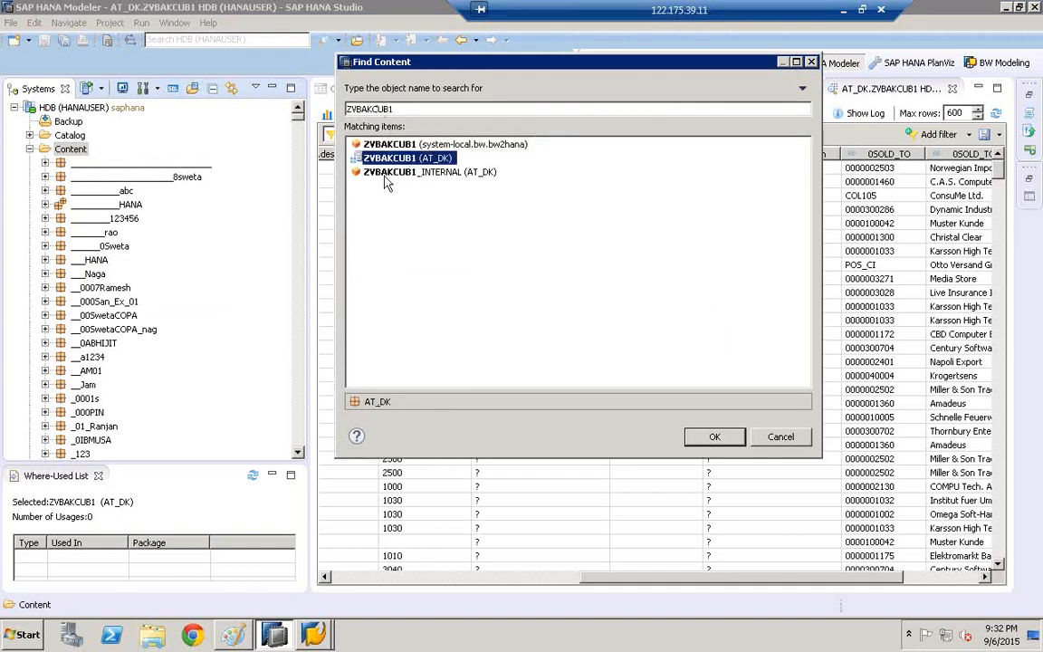
pyautogui.click(384, 176)
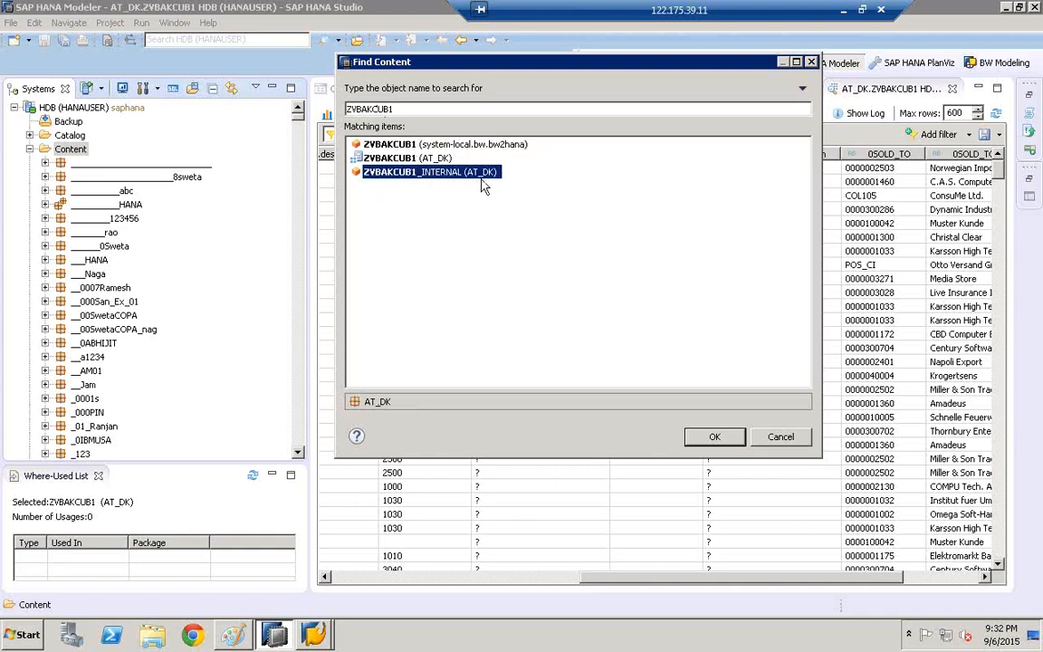
pyautogui.click(421, 160)
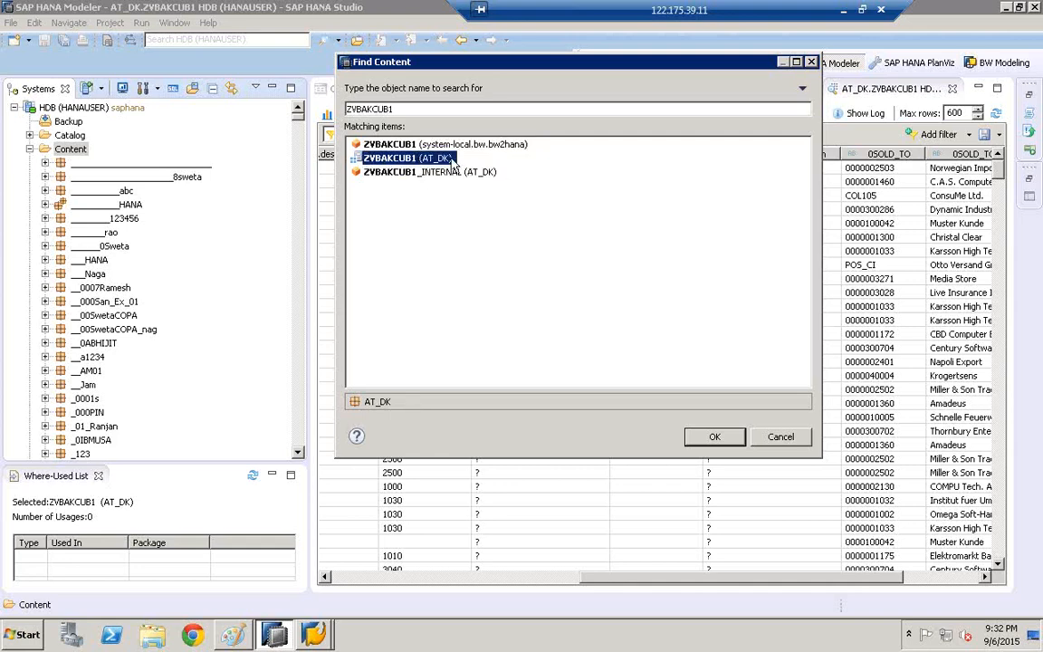
pyautogui.click(393, 145)
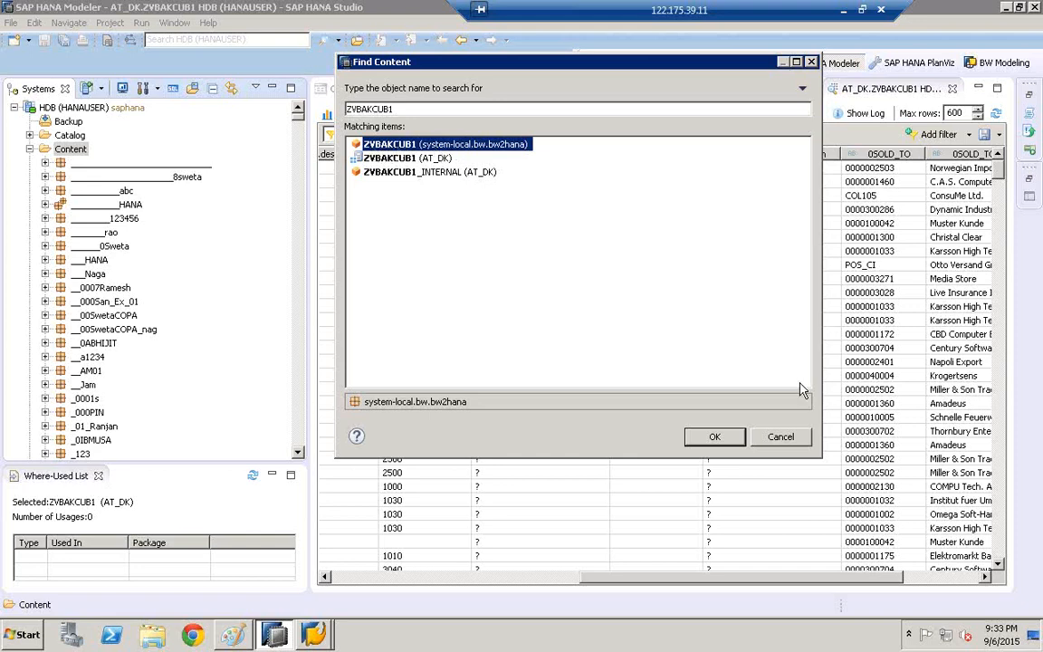
pyautogui.click(793, 439)
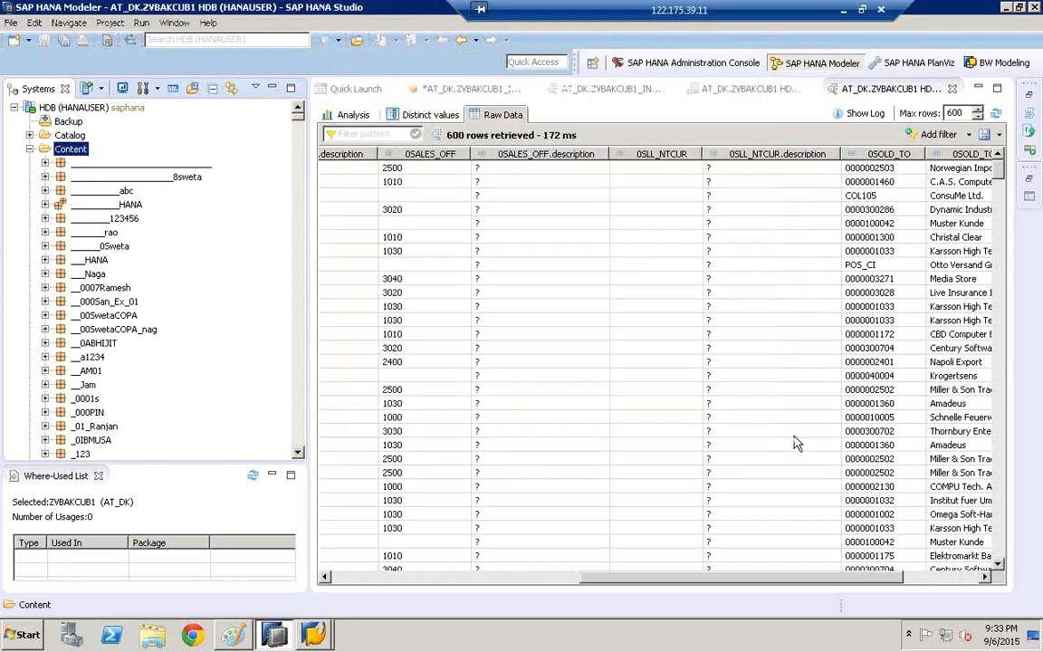
# Locate the system-local package in the Content folder and expand it down to bw and its bw2hana subpackage.
pyautogui.click(101, 289)
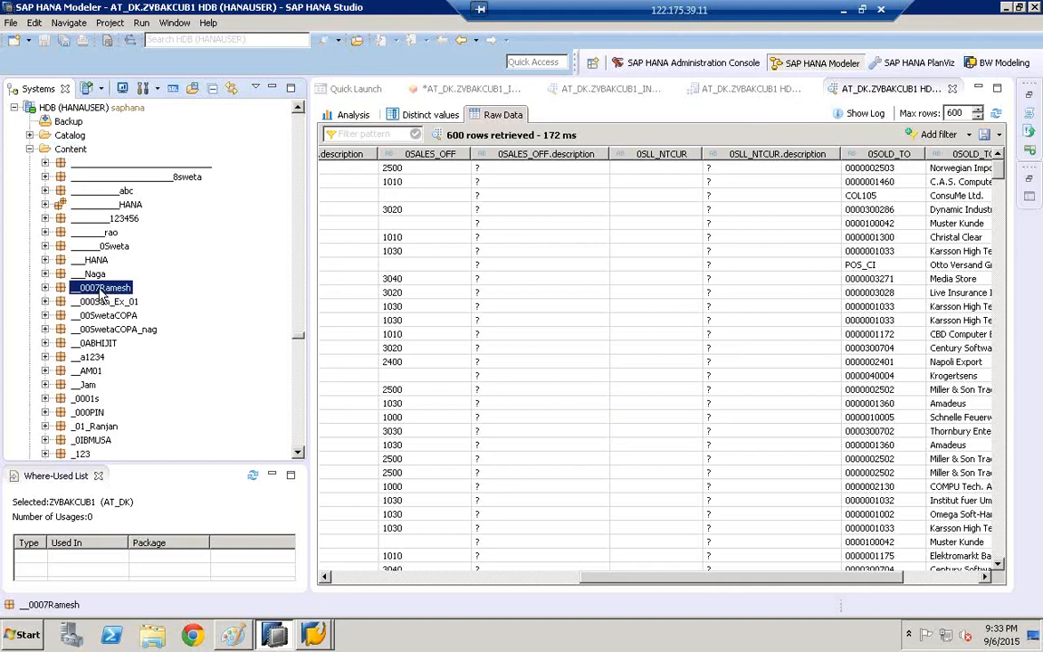
pyautogui.write('sys')
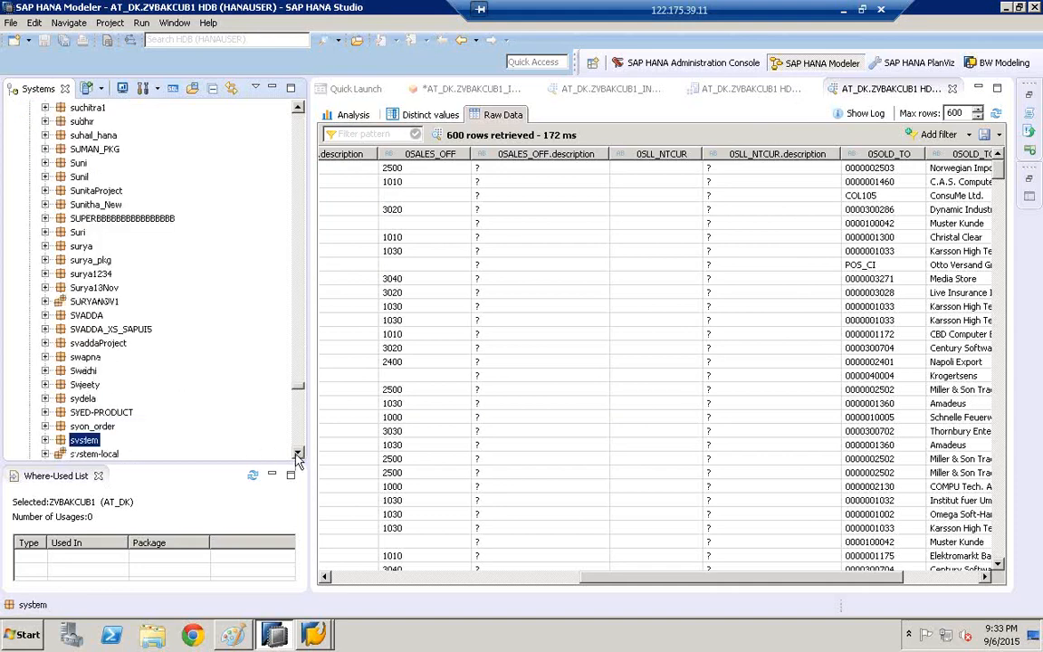
pyautogui.moveTo(298, 455); pyautogui.dragTo(298, 455)
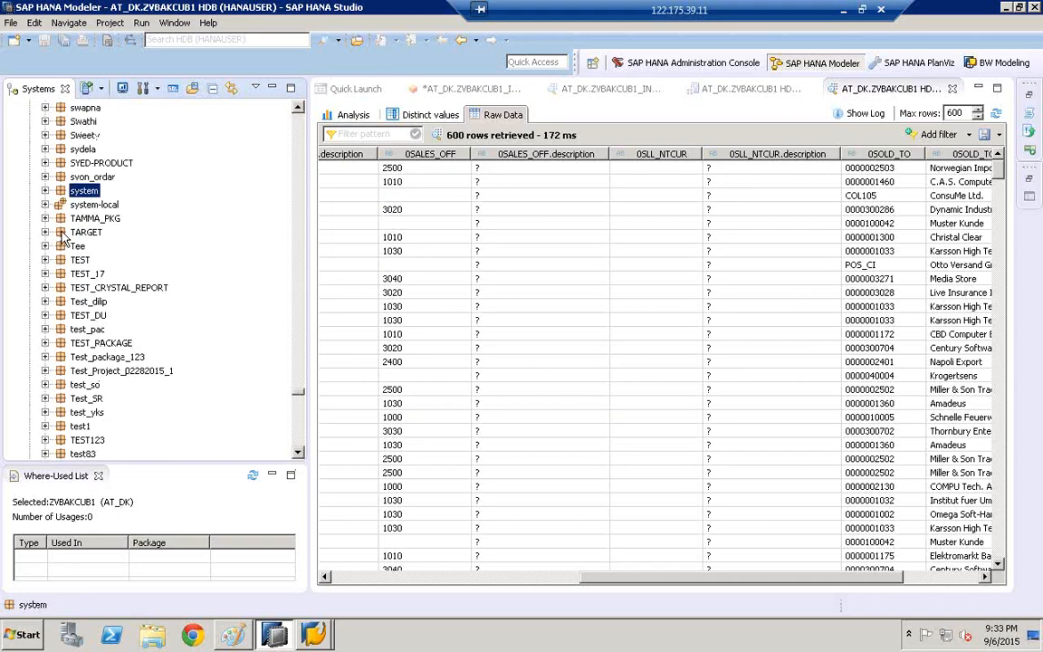
pyautogui.click(90, 204)
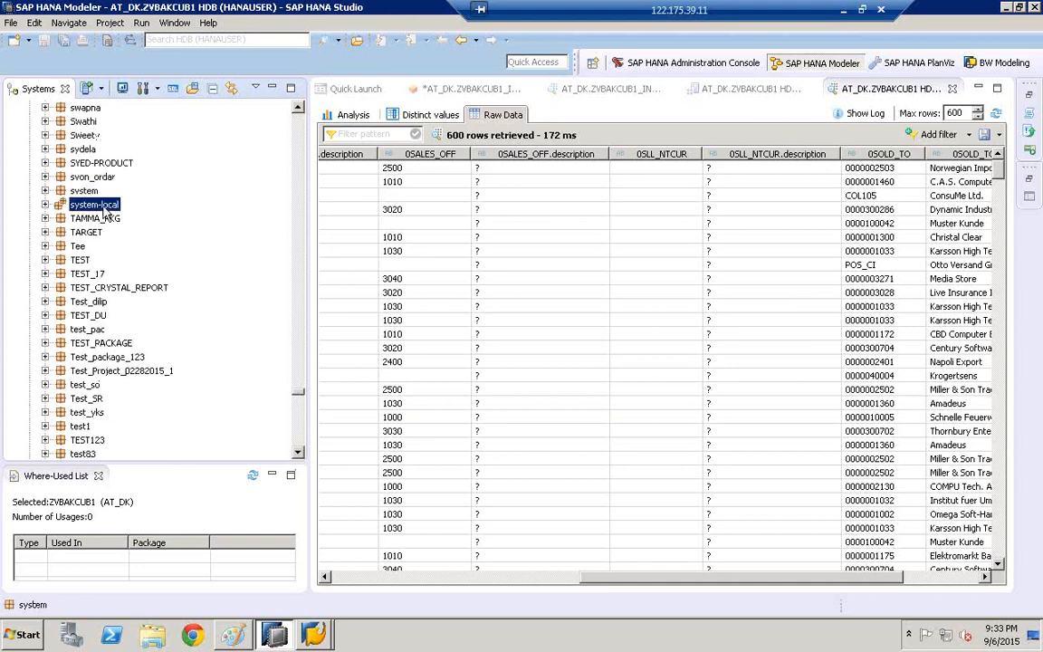
pyautogui.click(46, 205)
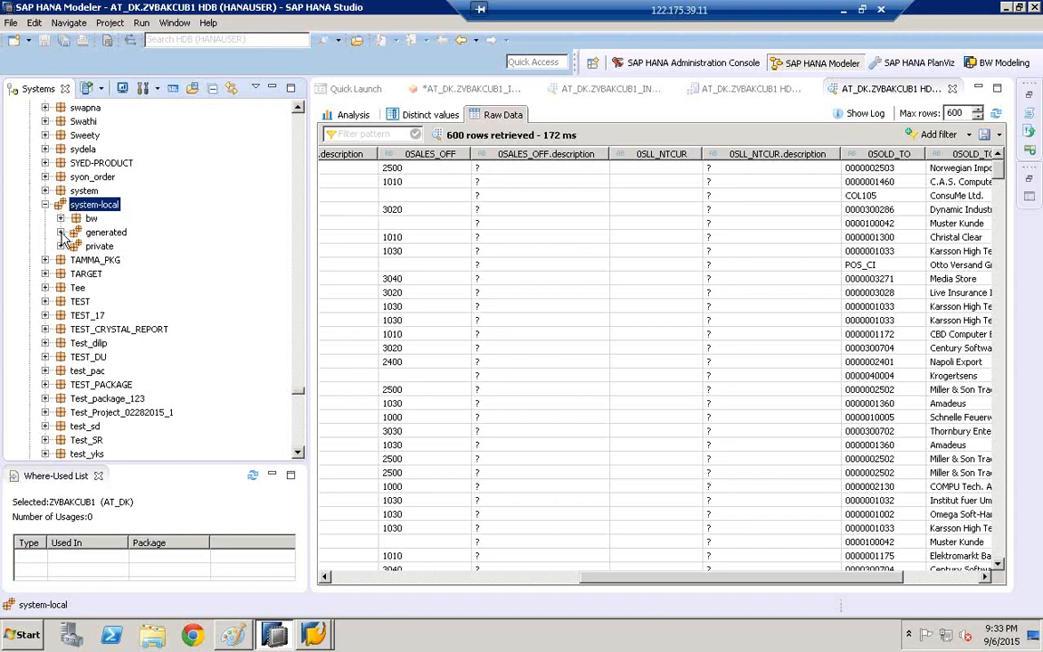
pyautogui.click(59, 233)
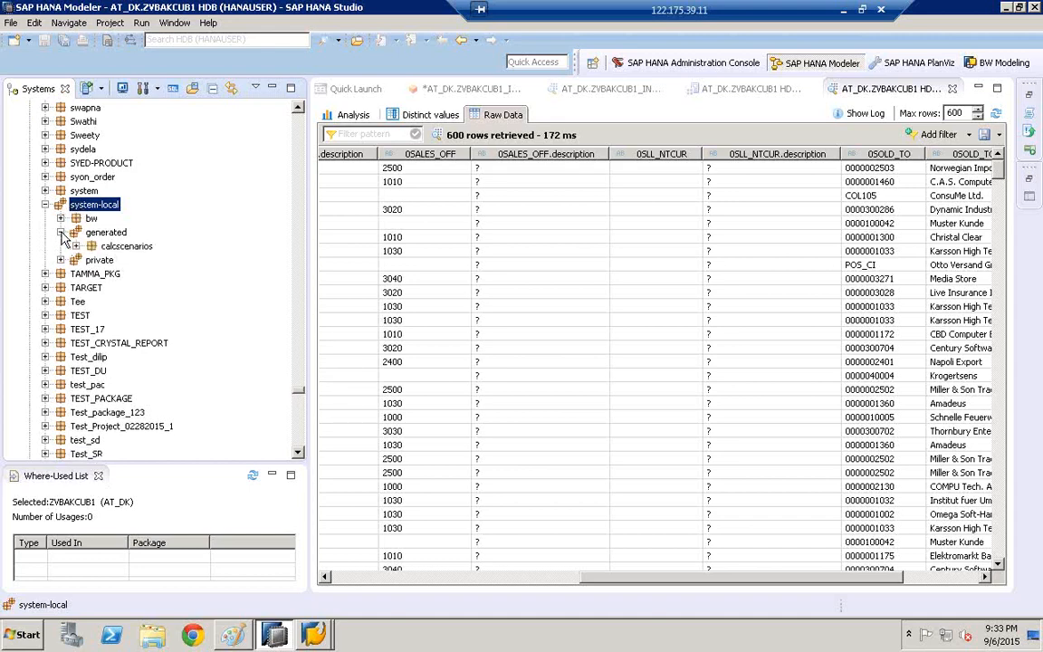
pyautogui.click(60, 218)
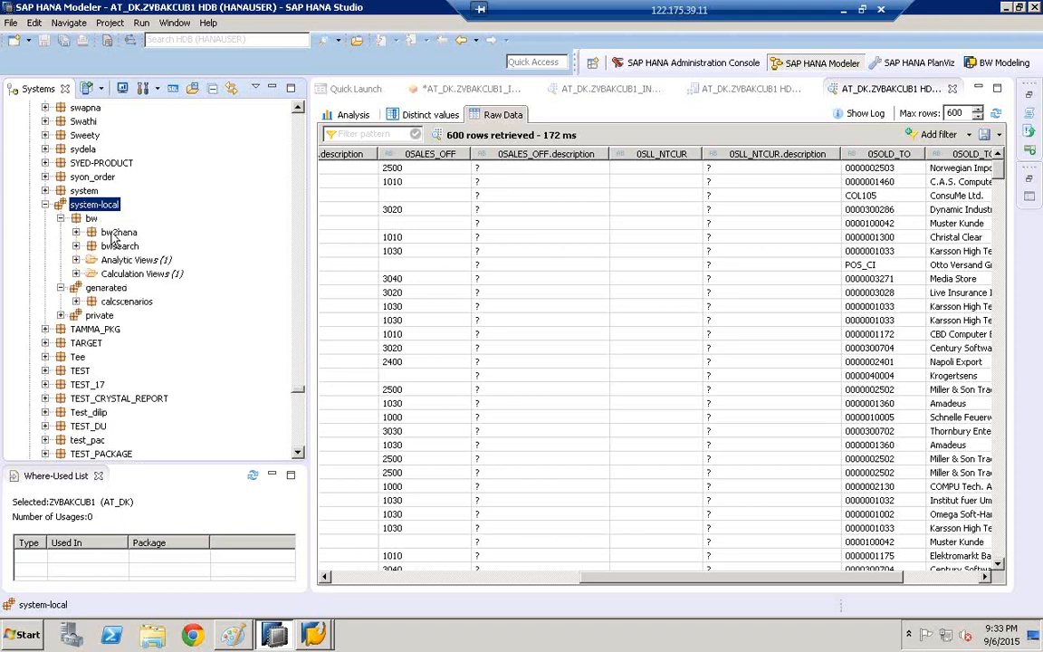
pyautogui.click(116, 233)
pyautogui.click(76, 233)
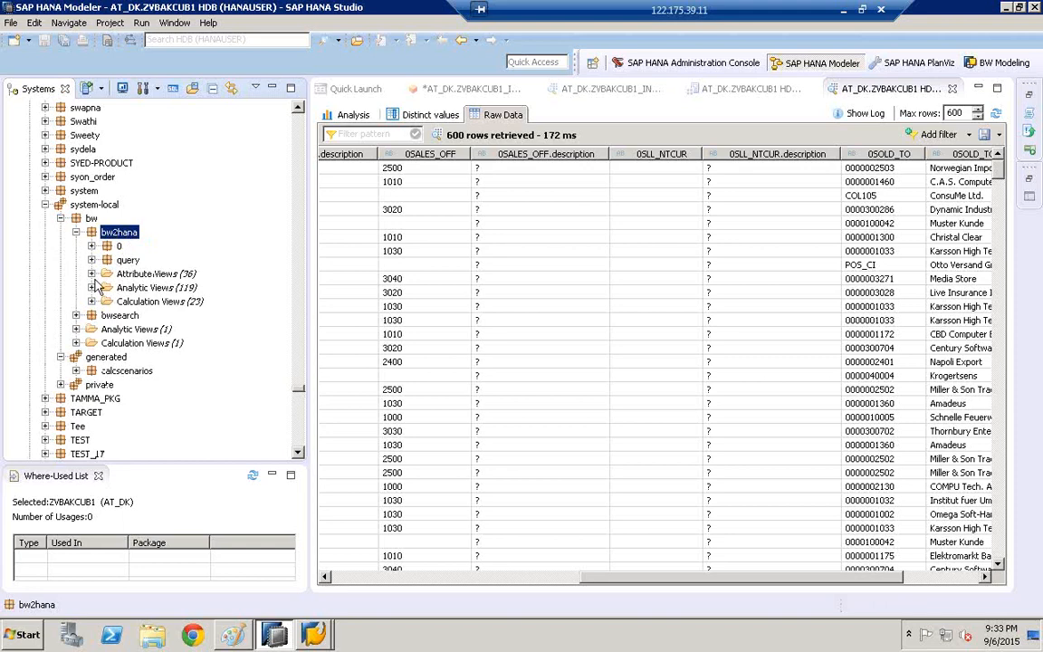
# Expand the Analytic Views folder of the bw2hana package and browse its views for ZVBAKCUB1.
pyautogui.click(122, 287)
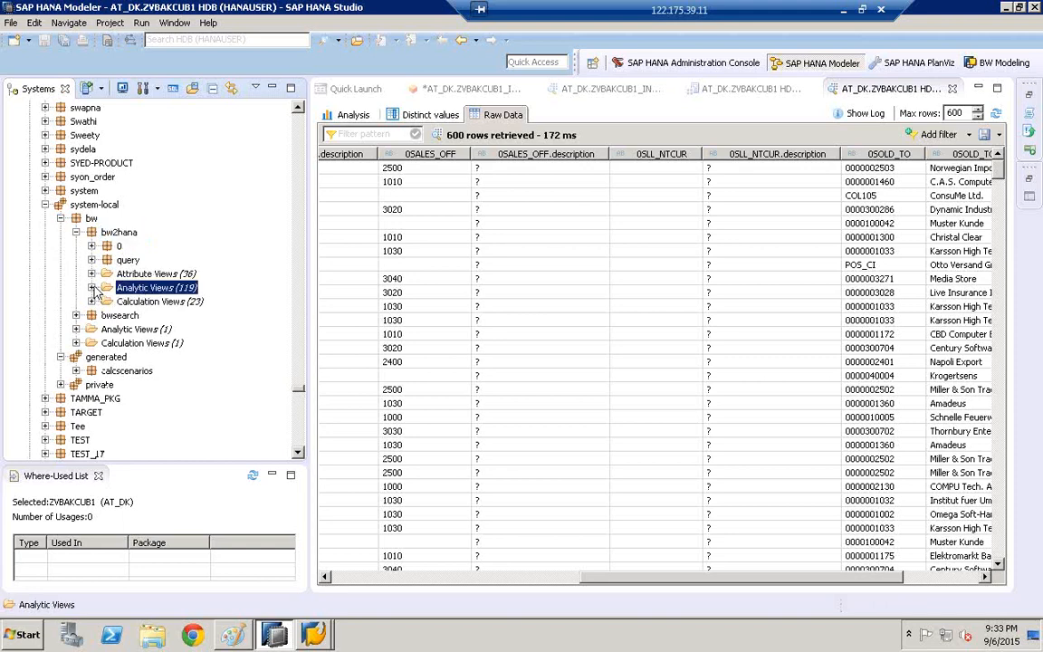
pyautogui.click(92, 288)
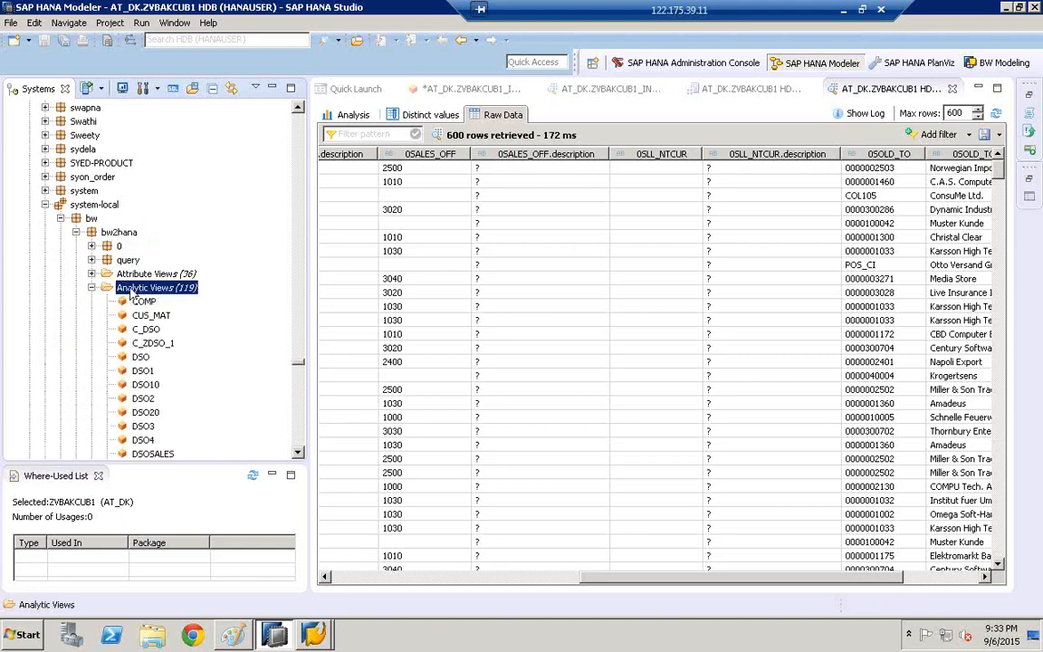
pyautogui.rightClick(133, 291)
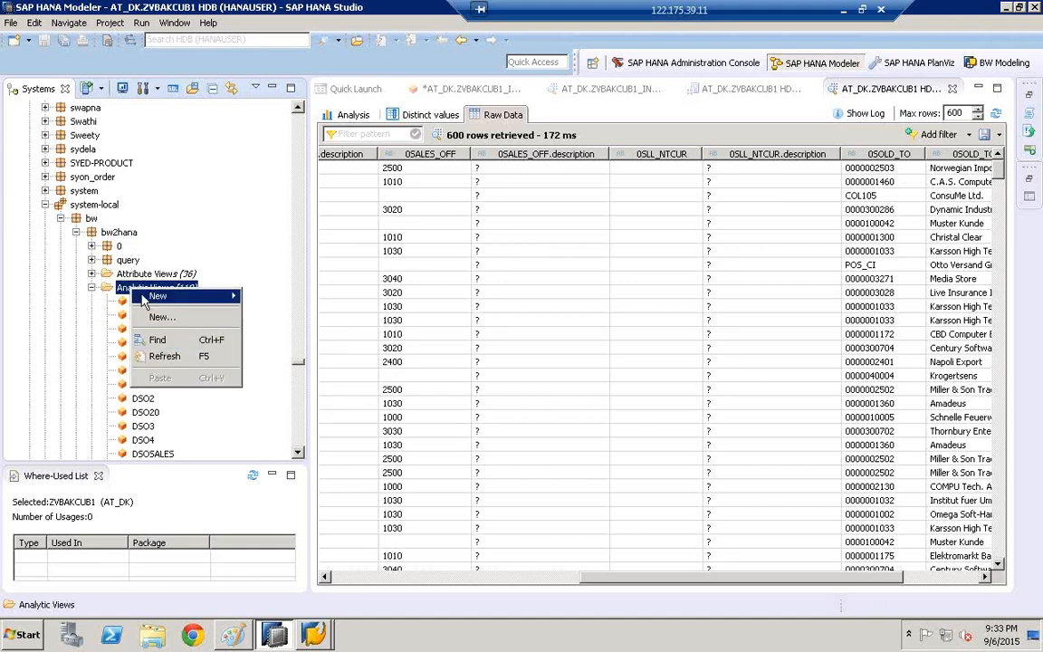
pyautogui.click(114, 234)
pyautogui.click(126, 264)
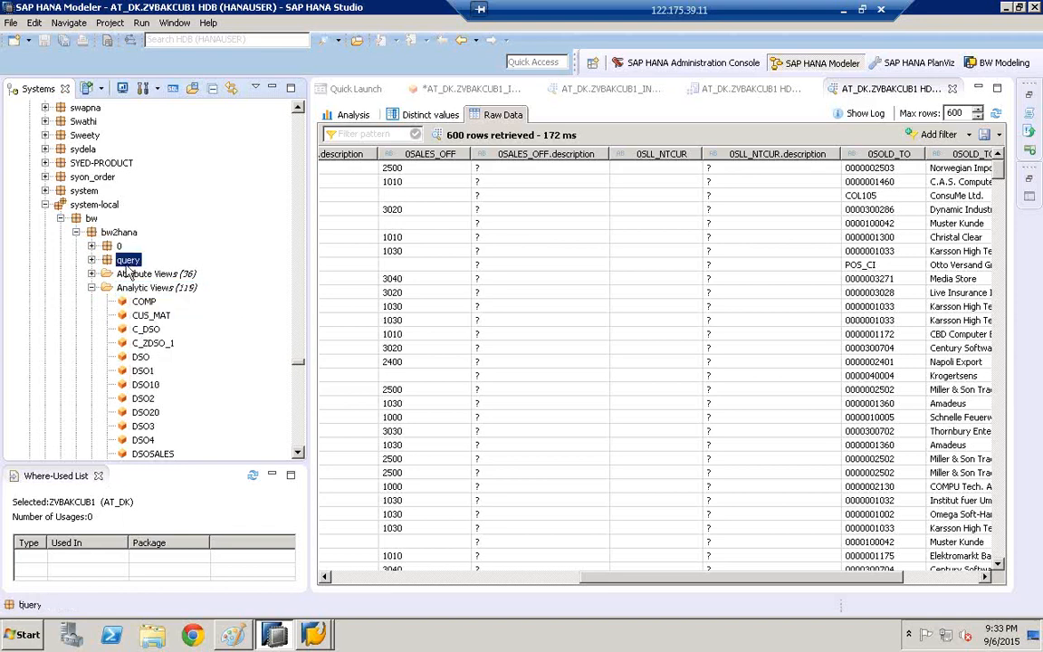
# Filter the bw2hana package's objects by ZVBAKCUB1, matching the whole word and including sub packages that have no filter yet.
pyautogui.click(126, 236)
pyautogui.rightClick(128, 241)
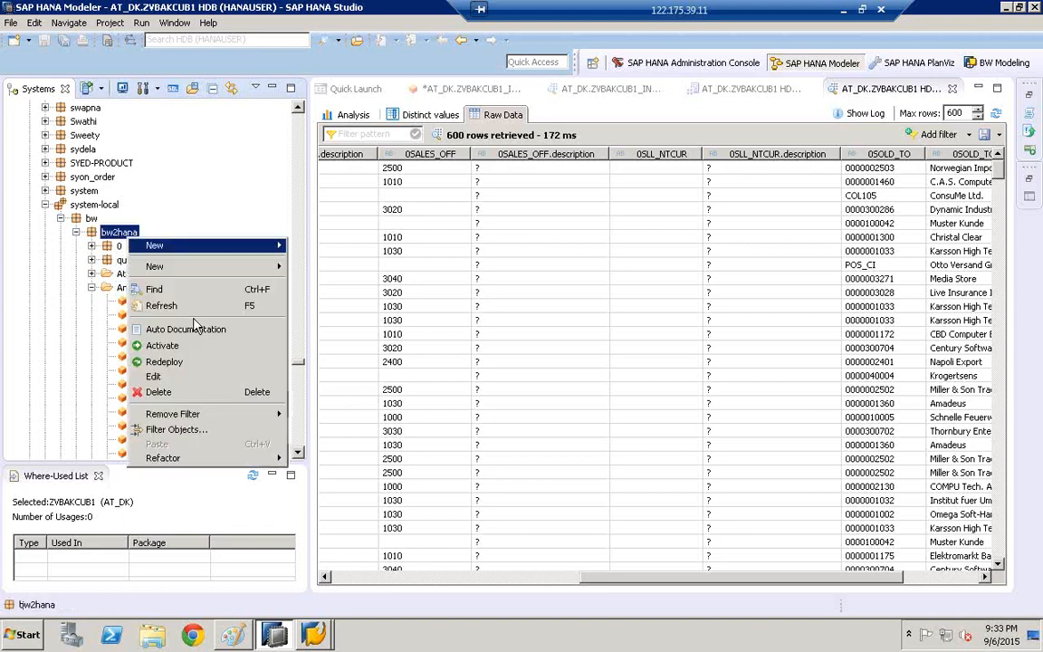
pyautogui.click(193, 431)
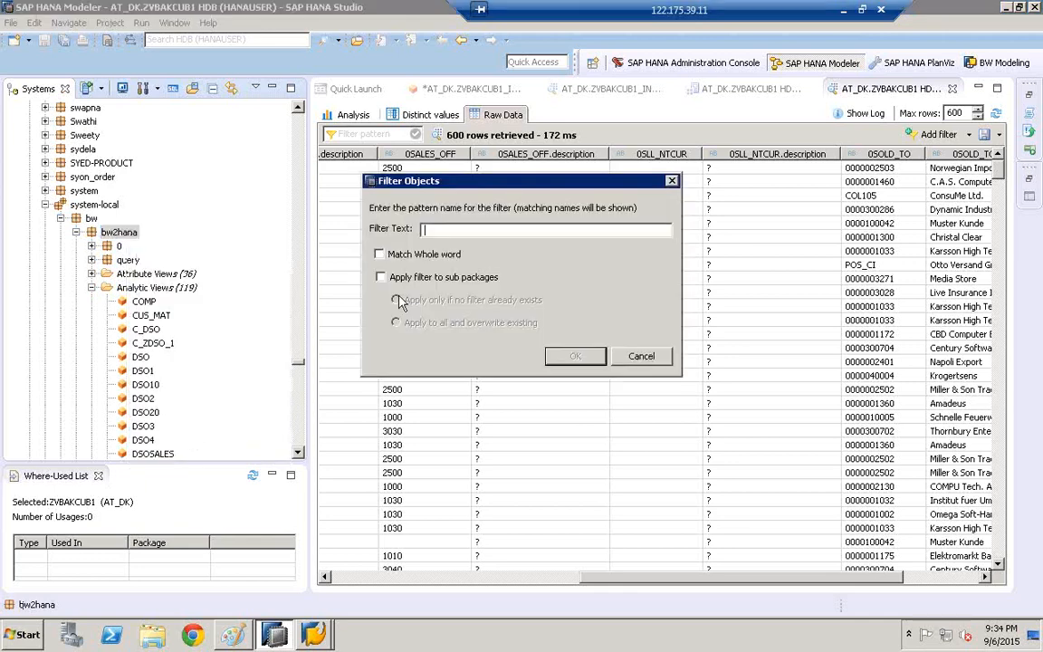
pyautogui.write('ZVBAKCUB1')
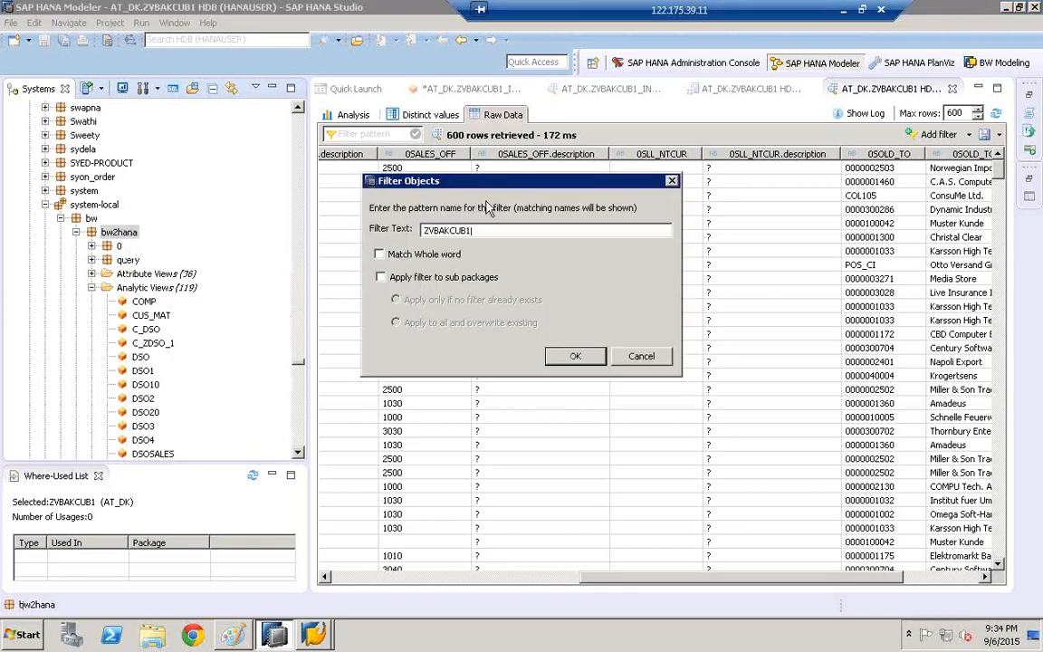
pyautogui.click(426, 283)
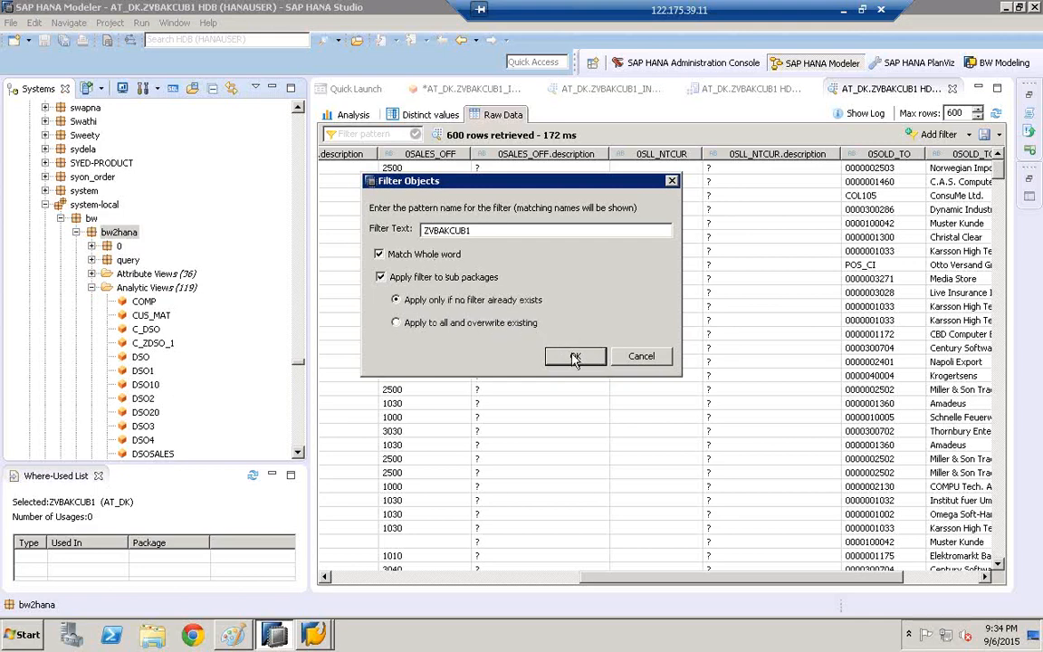
pyautogui.click(576, 357)
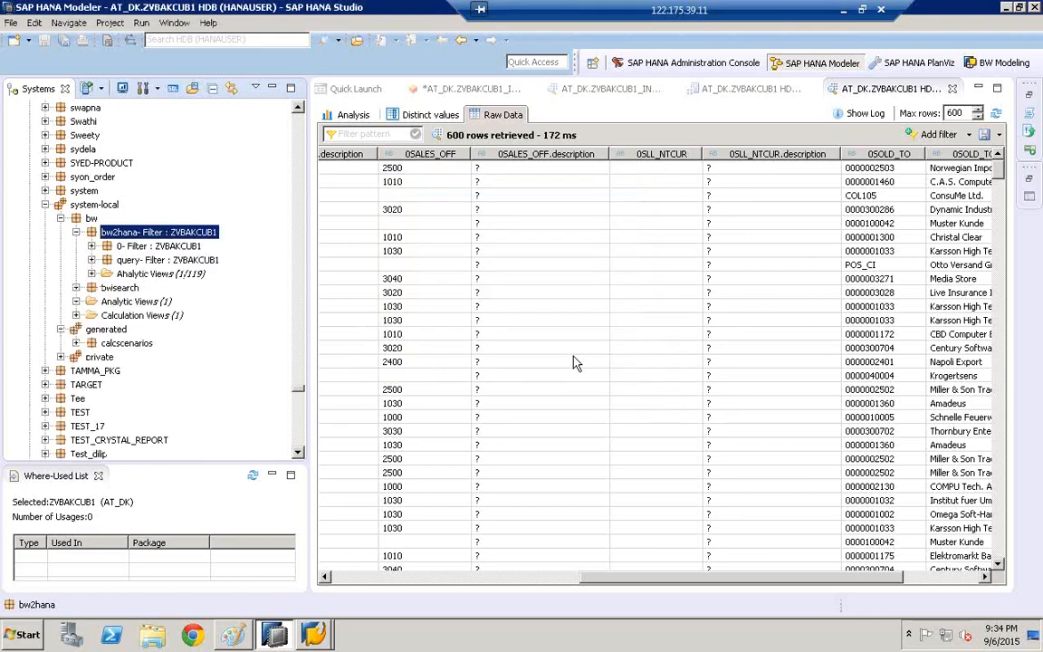
# Open the ZVBAKCUB1 analytic view from the filtered bw2hana package and auto-arrange the tables in its Data Foundation.
pyautogui.click(91, 274)
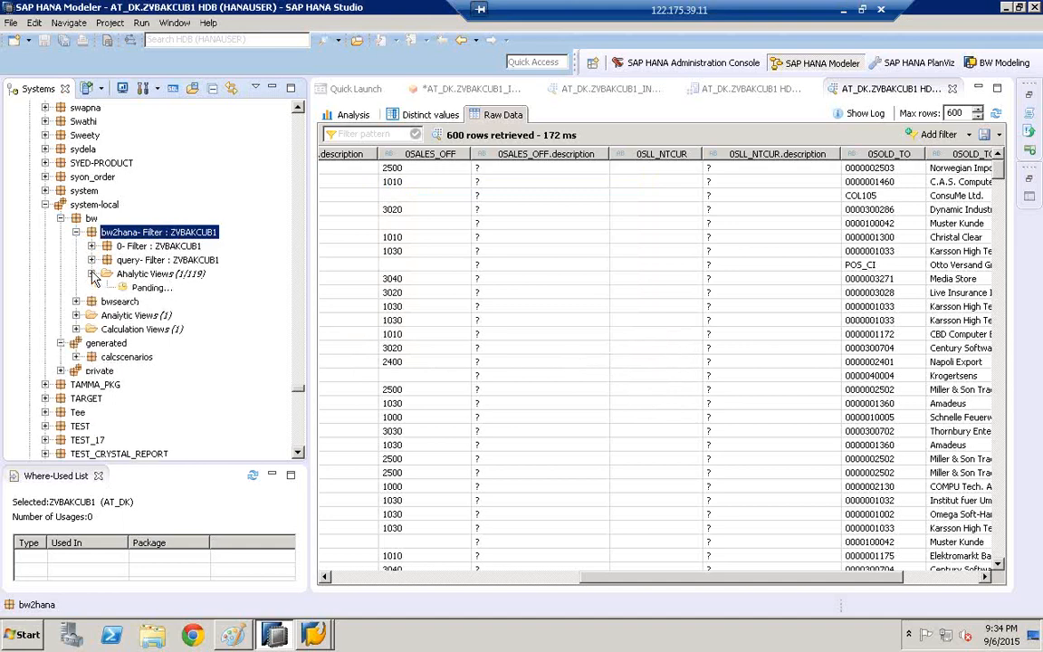
pyautogui.click(150, 288)
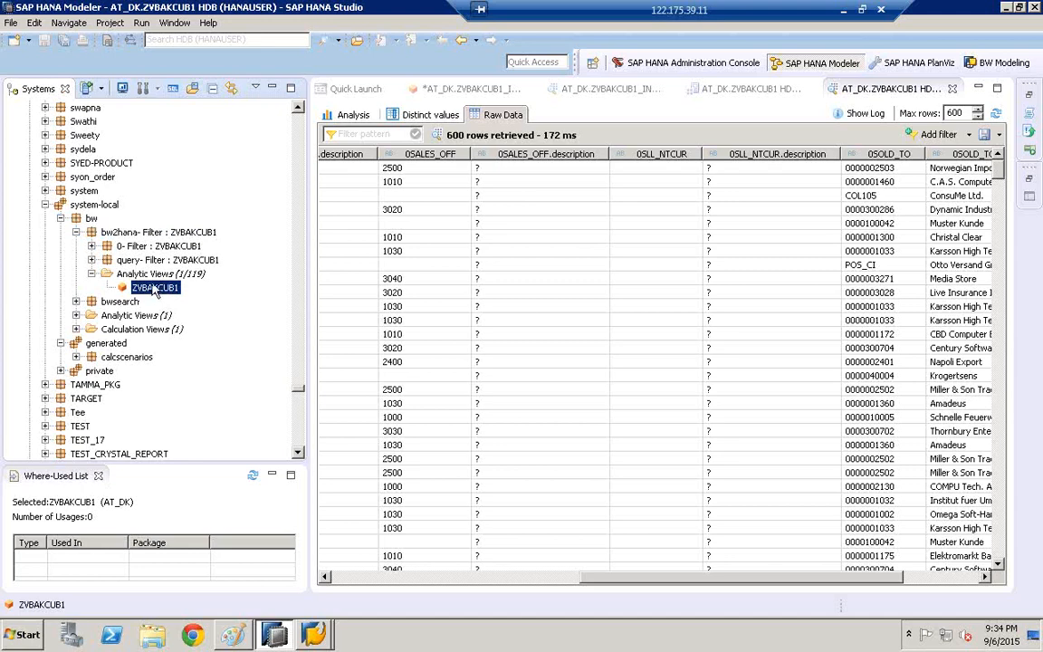
pyautogui.doubleClick(154, 288)
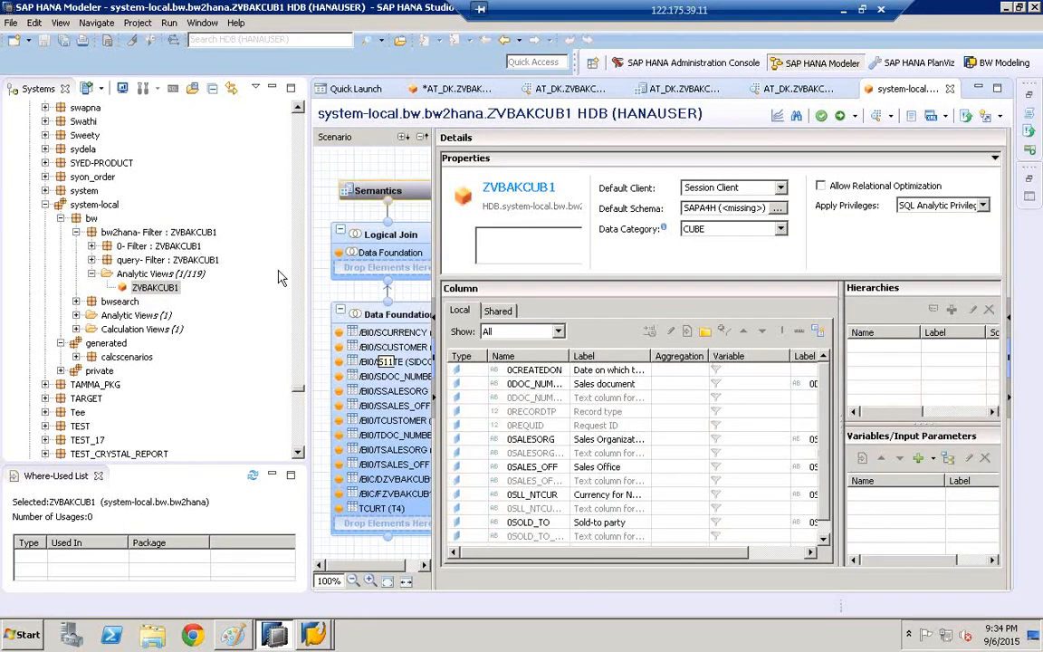
pyautogui.click(390, 317)
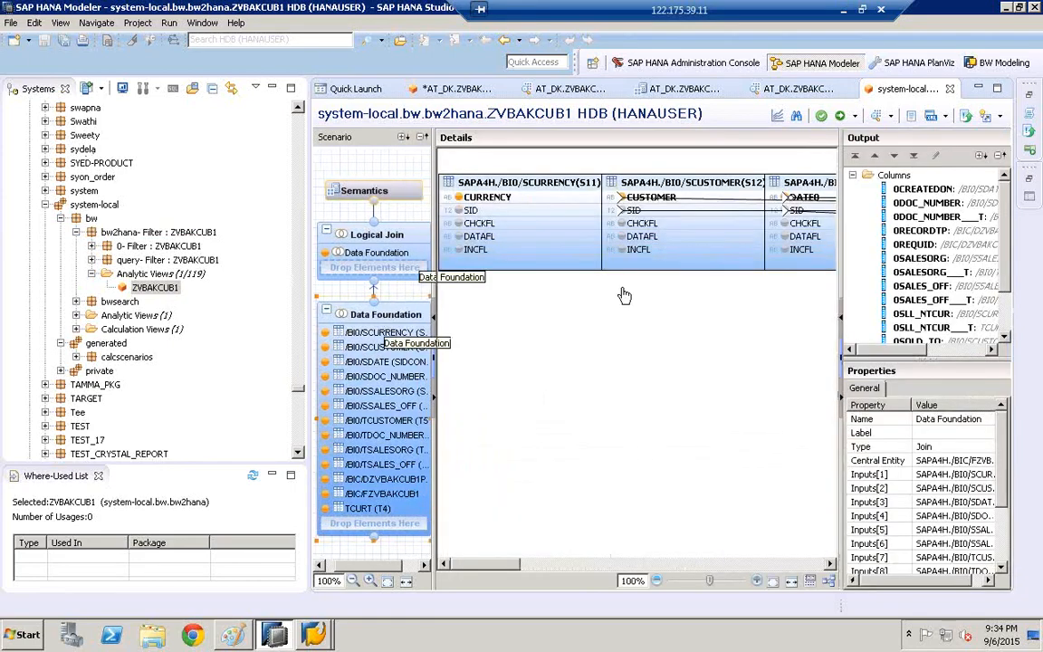
pyautogui.click(830, 584)
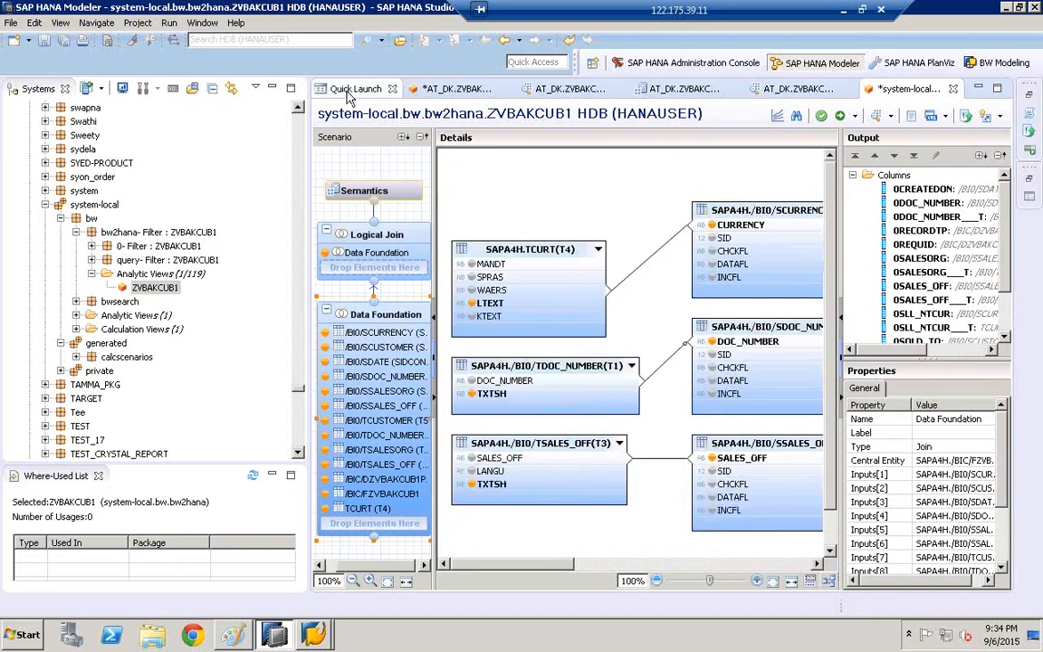
pyautogui.click(353, 90)
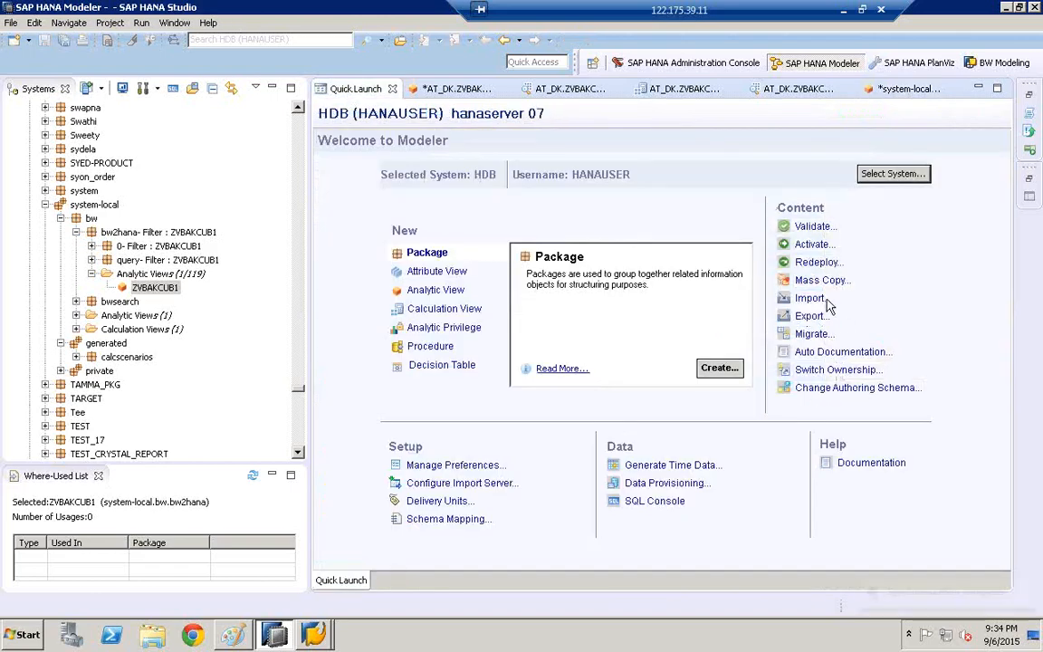
pyautogui.click(825, 299)
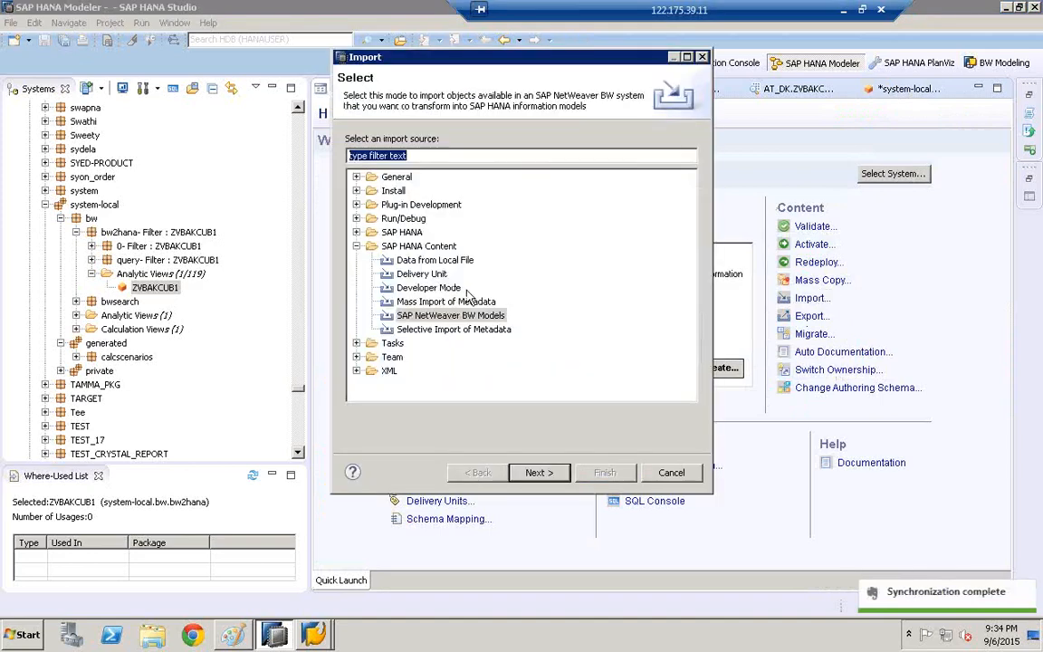
pyautogui.click(452, 315)
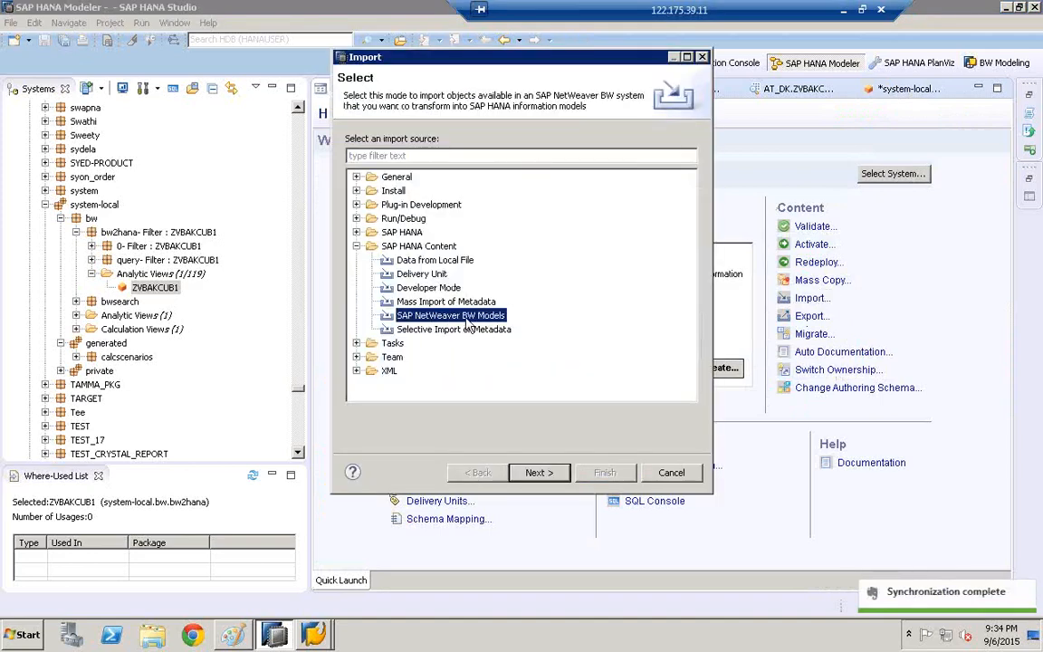
pyautogui.click(686, 475)
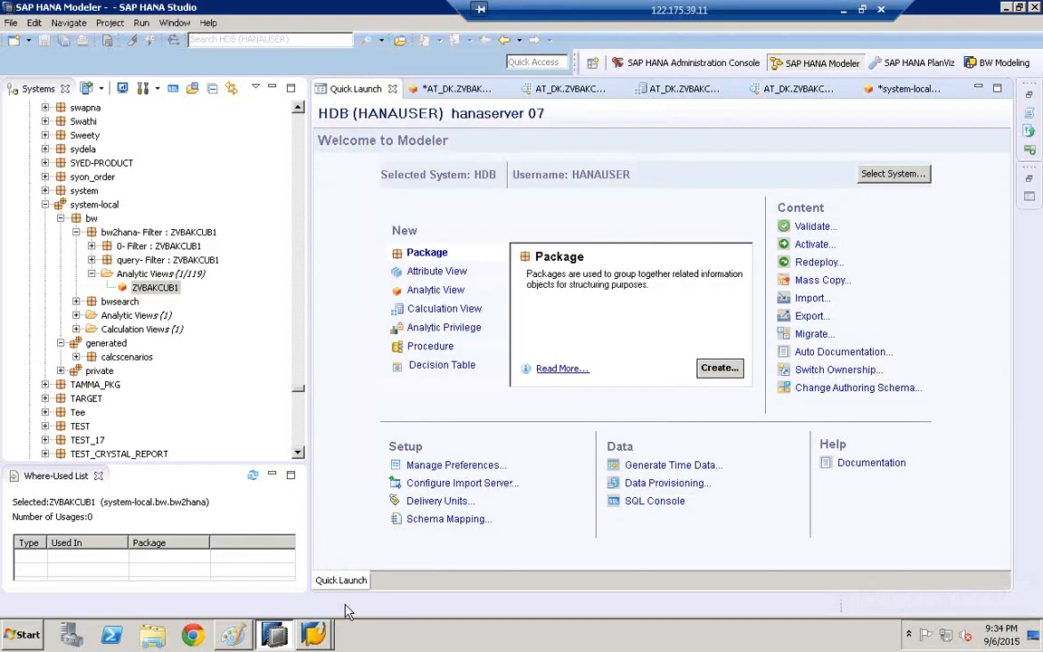
# Compare InfoCube ZVBAKCUB1 in the SAP BW workbench with its generated analytic view in SAP HANA Studio.
pyautogui.click(313, 634)
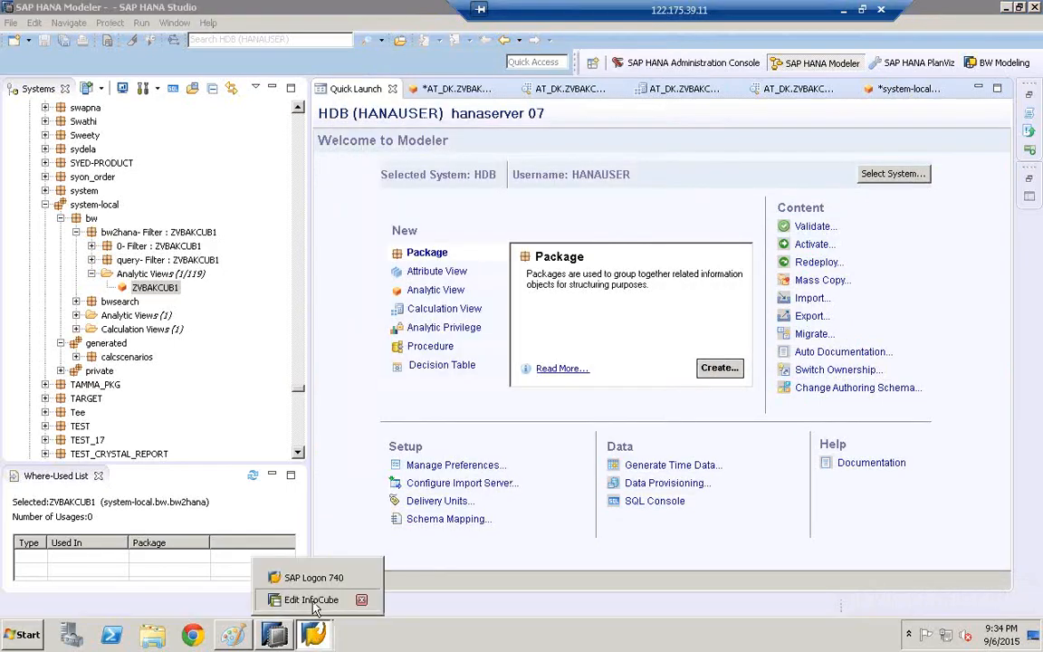
pyautogui.click(311, 600)
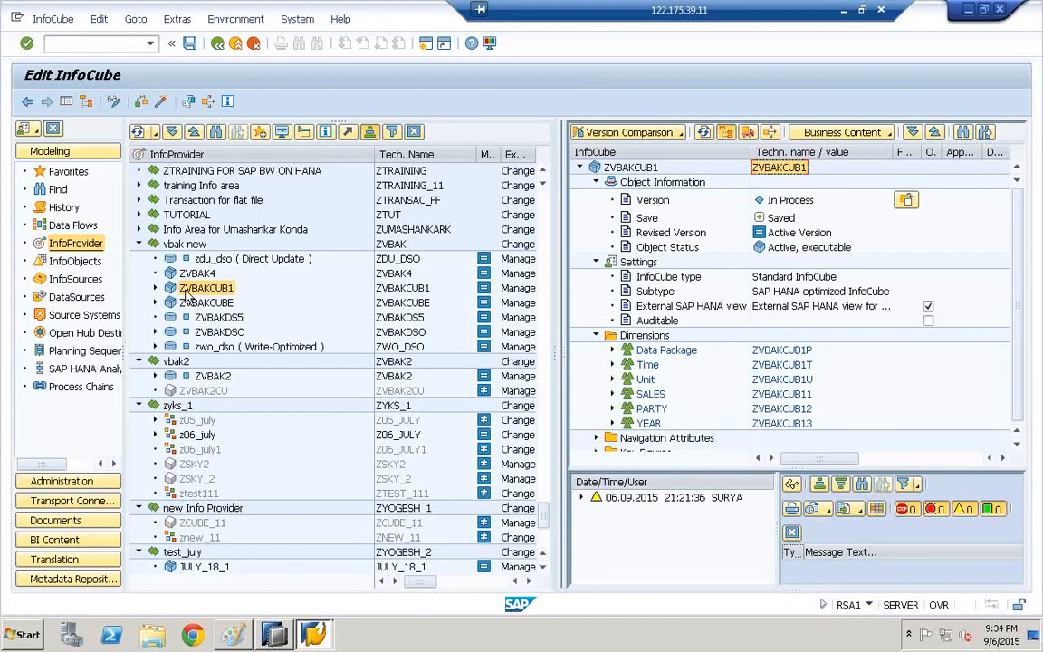
pyautogui.click(274, 636)
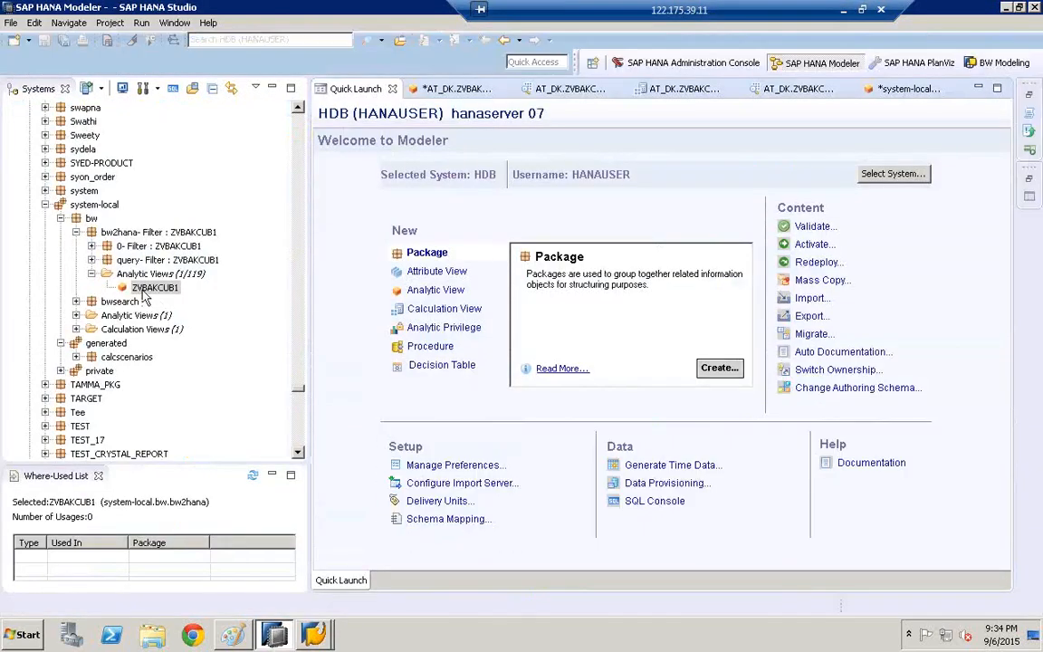
pyautogui.click(145, 289)
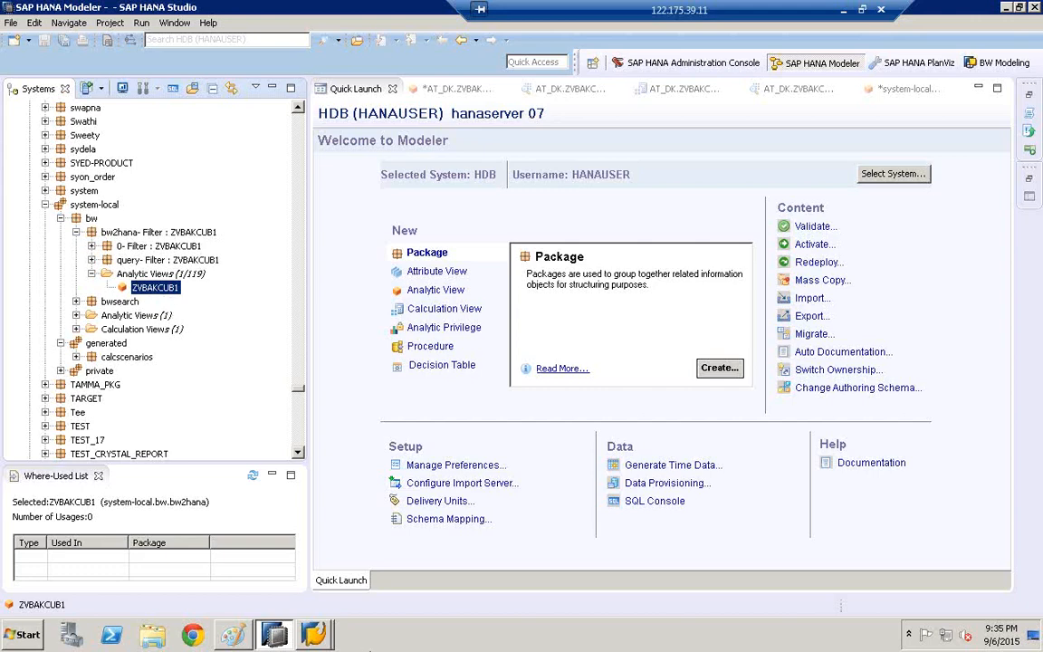
# Switch to the SAP BW workbench, open DataStore object ZVBAKDSO and expand its settings to the External SAP HANA view option.
pyautogui.click(313, 638)
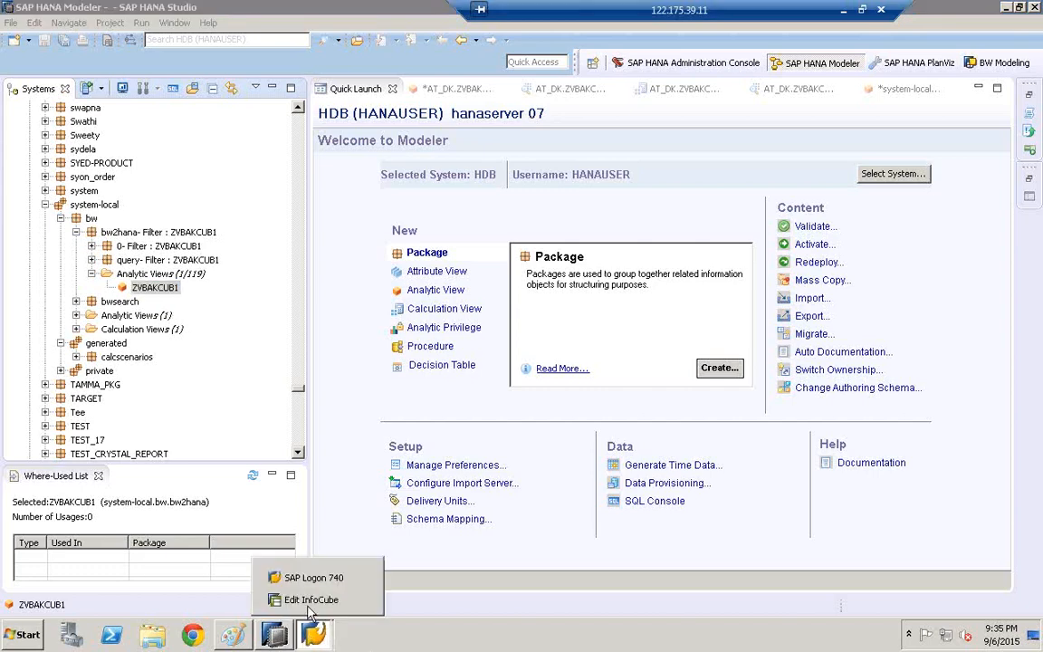
pyautogui.click(306, 598)
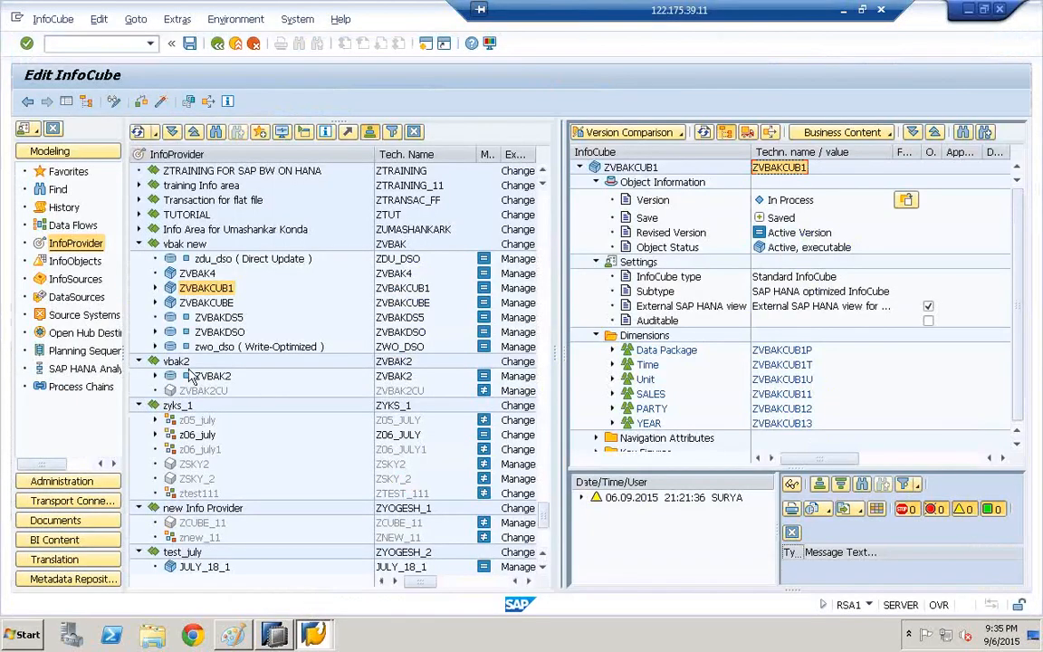
pyautogui.click(170, 377)
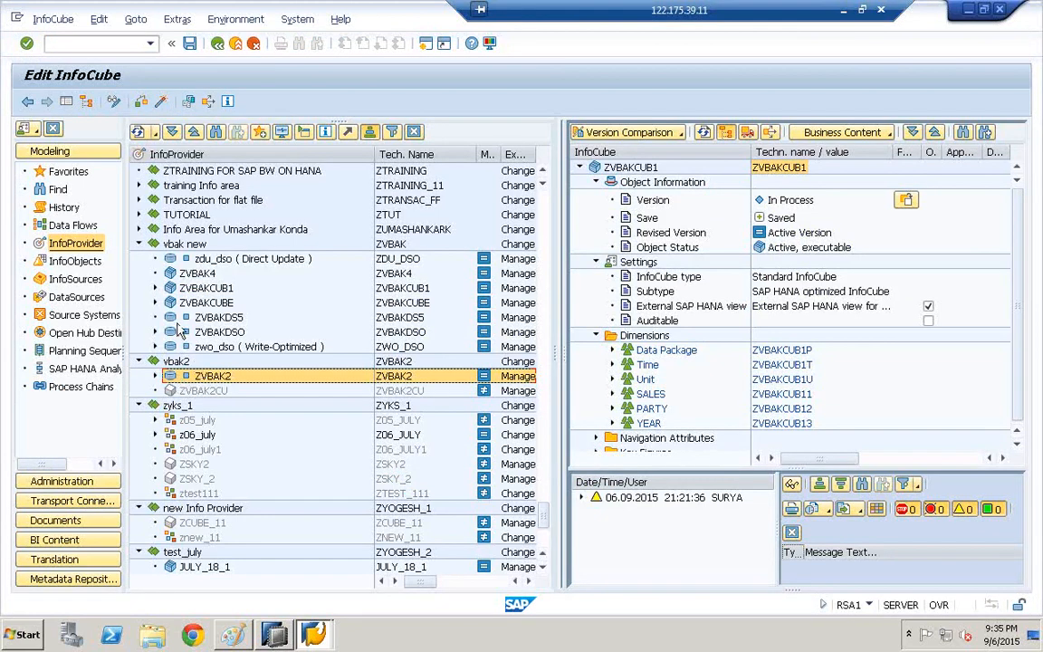
pyautogui.click(178, 331)
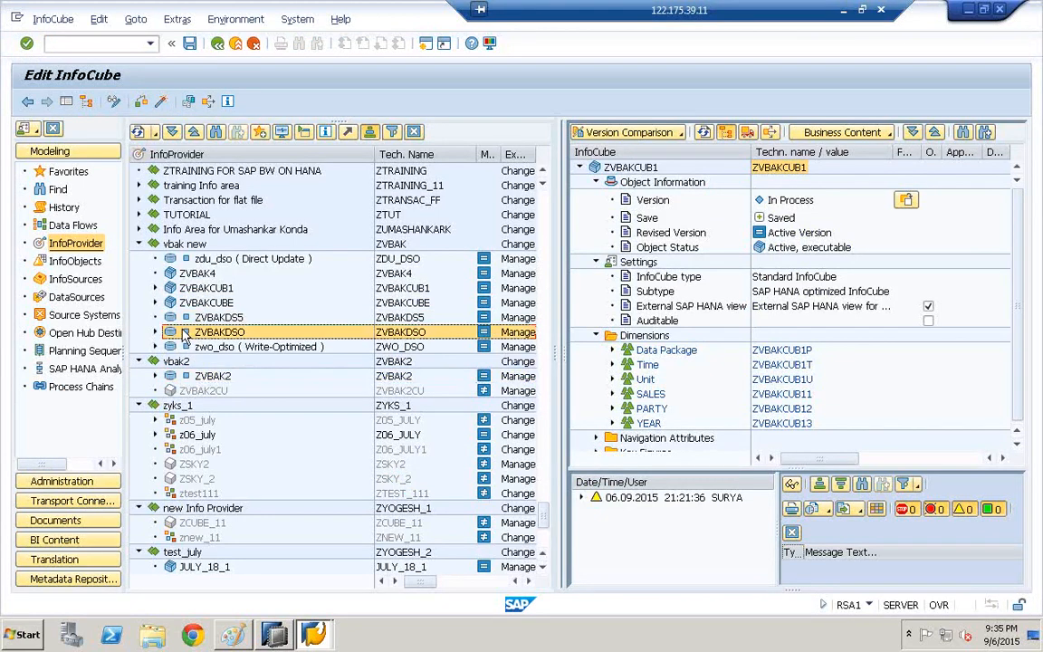
pyautogui.doubleClick(185, 333)
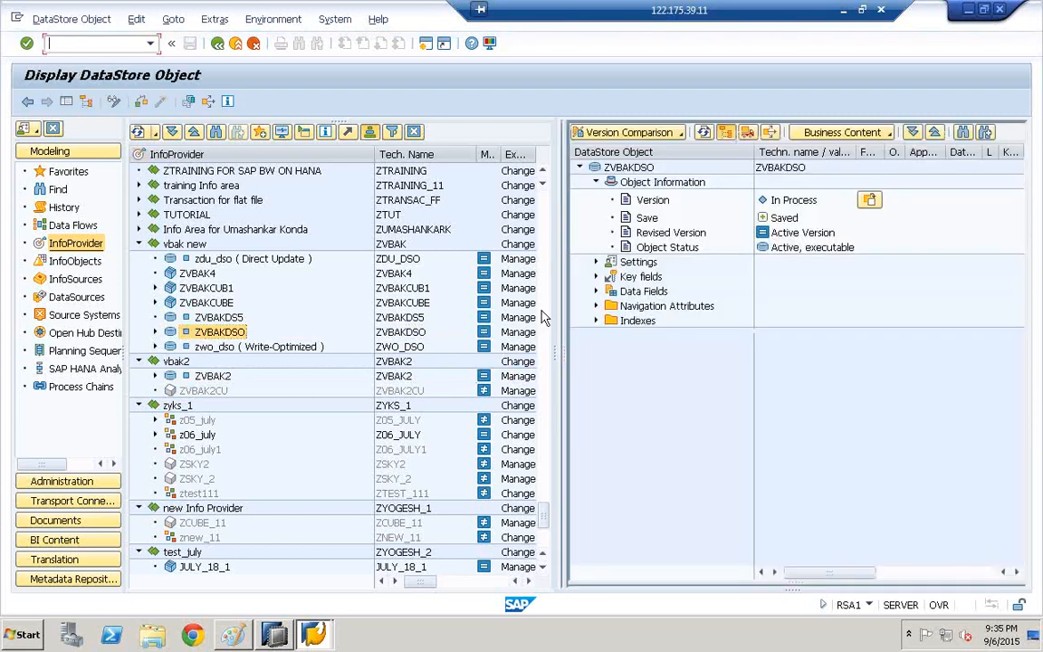
pyautogui.click(596, 262)
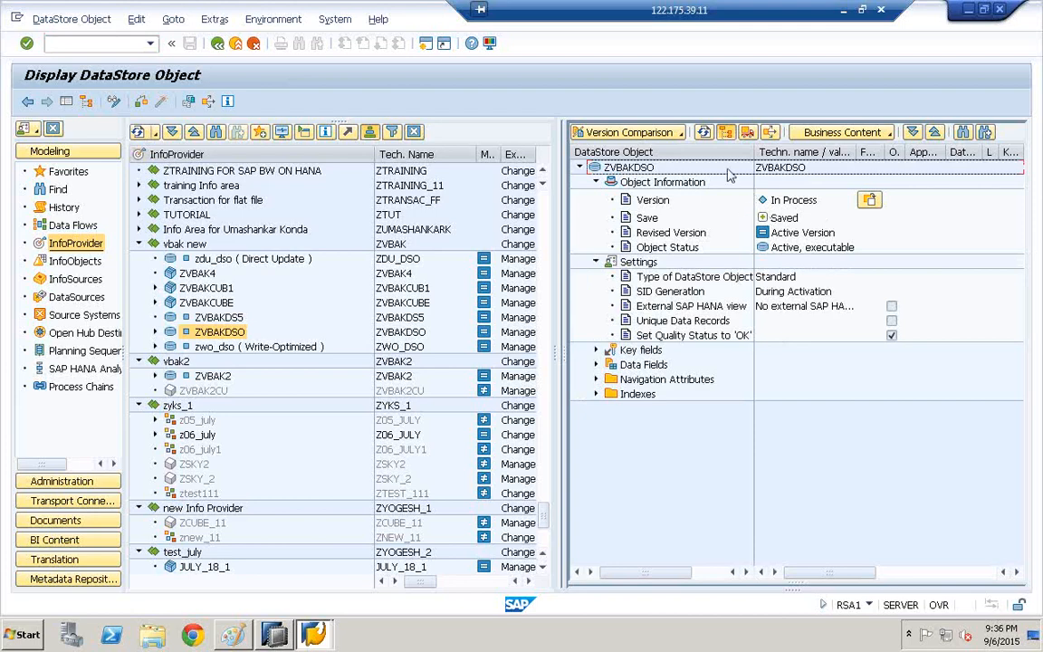
pyautogui.click(695, 306)
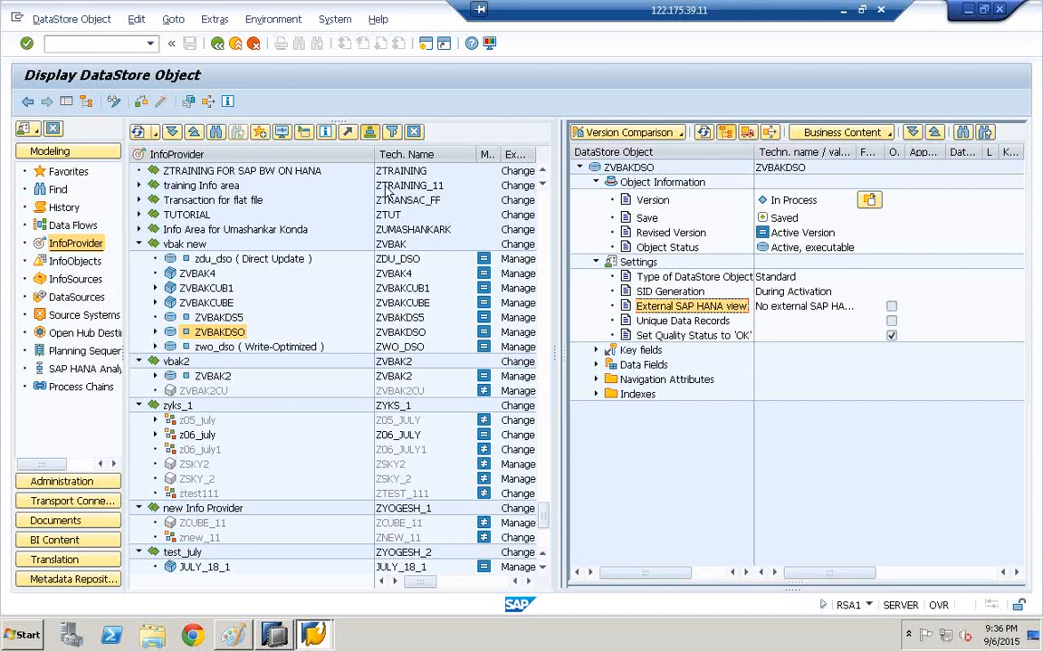
# Put DataStore object ZVBAKDSO into edit mode and enable its External SAP HANA view.
pyautogui.click(113, 102)
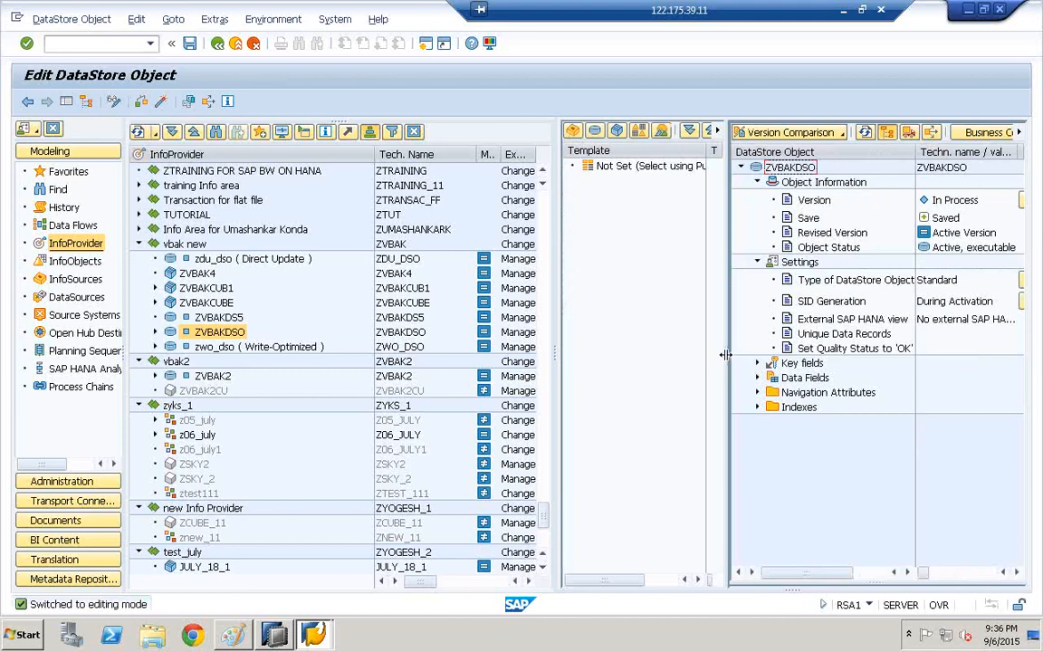
pyautogui.moveTo(725, 351); pyautogui.dragTo(507, 352)
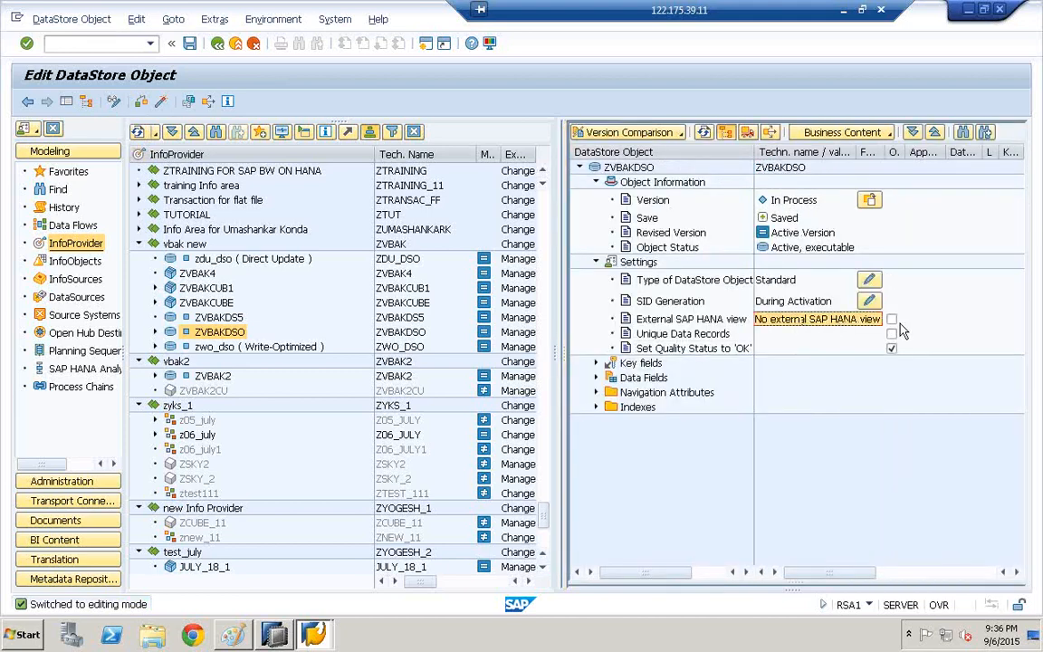
pyautogui.click(893, 324)
pyautogui.click(892, 320)
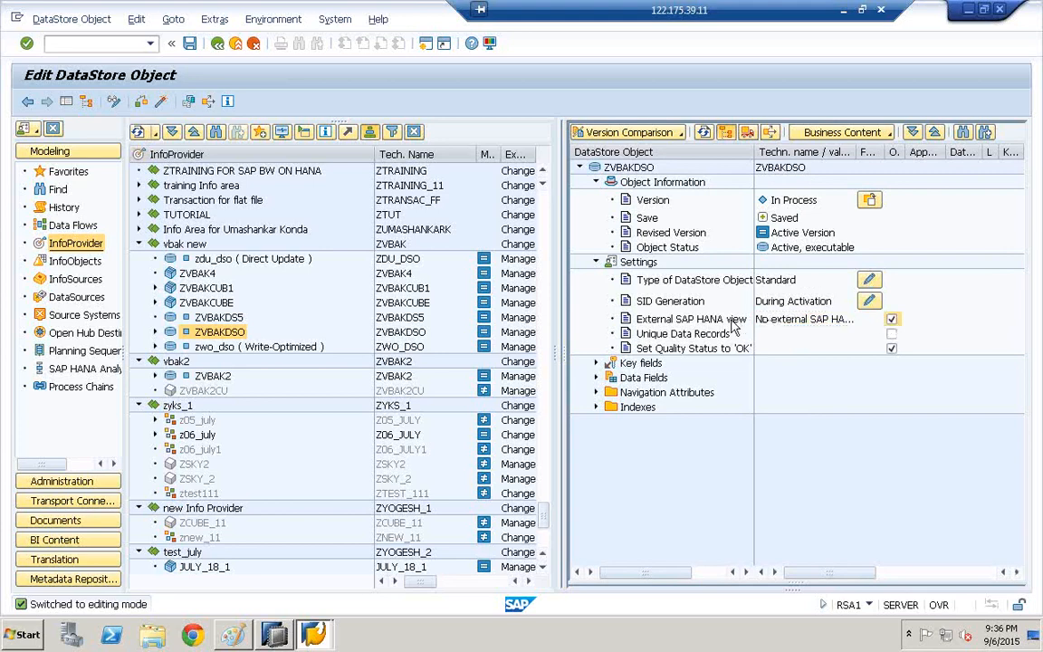
# Start activating DataStore object ZVBAKDSO and accept the check messages.
pyautogui.click(592, 167)
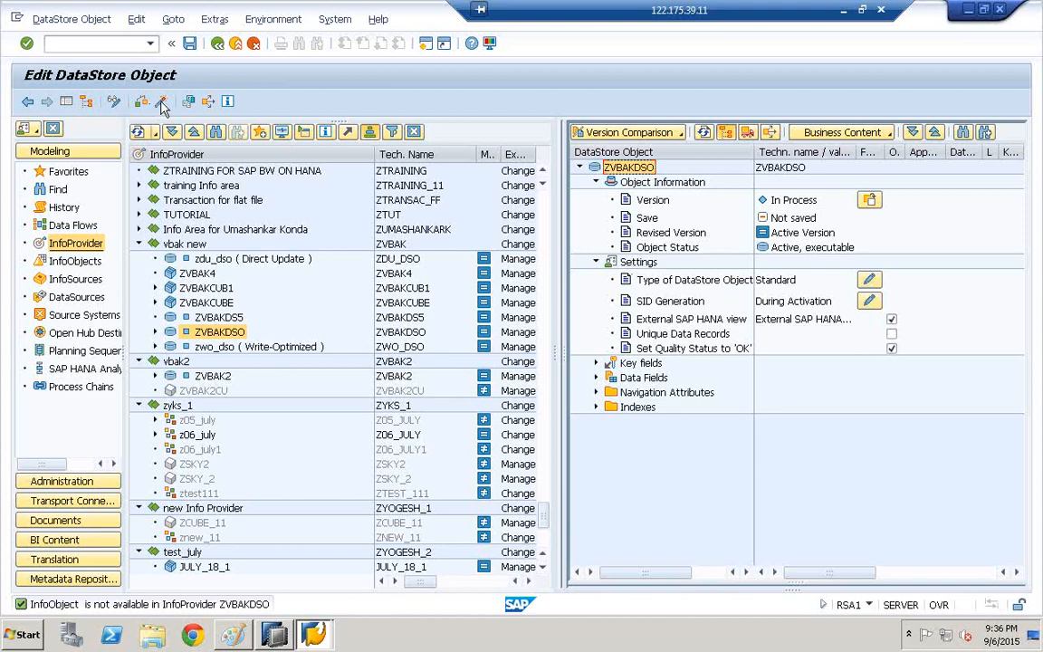
pyautogui.click(161, 102)
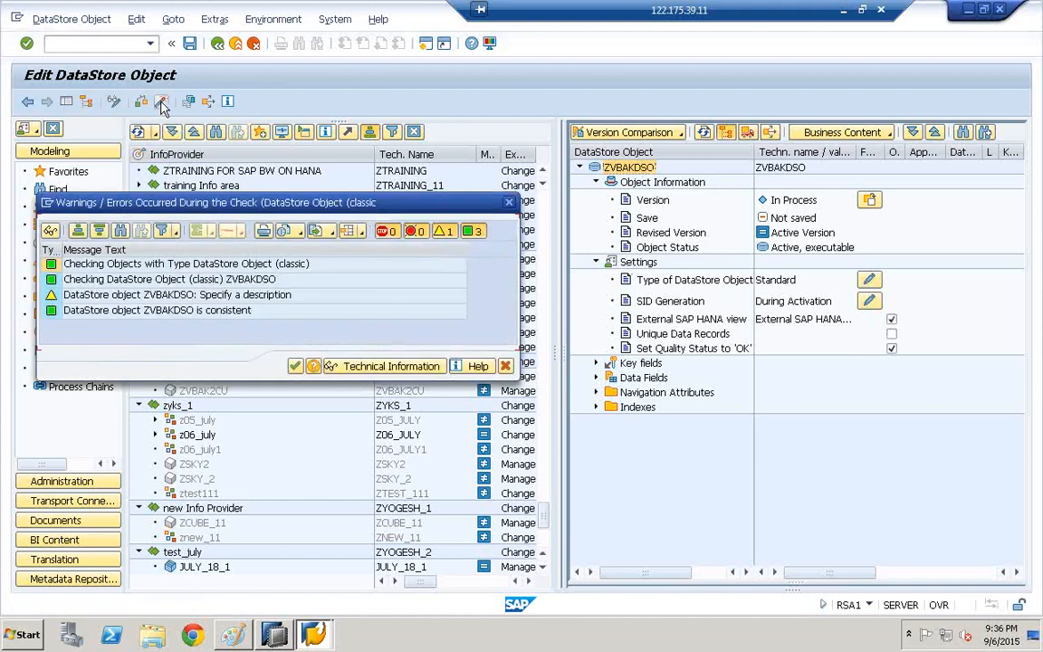
pyautogui.click(295, 367)
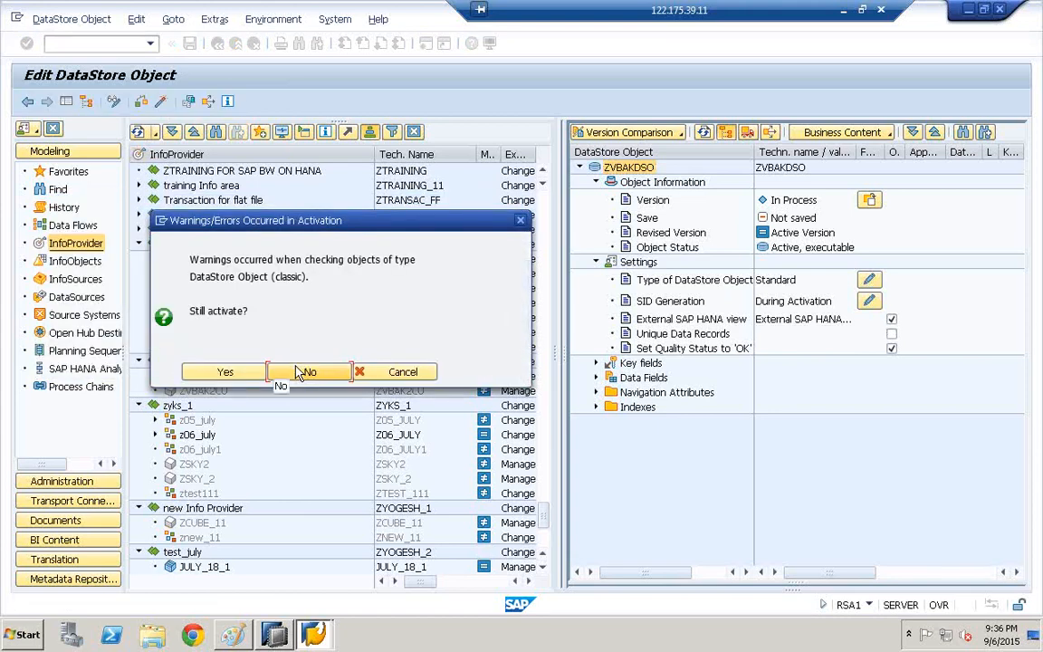
# Confirm activation of the ZVBAKDSO DataStore object despite the warnings and select its technical name in the InfoProvider tree.
pyautogui.click(228, 375)
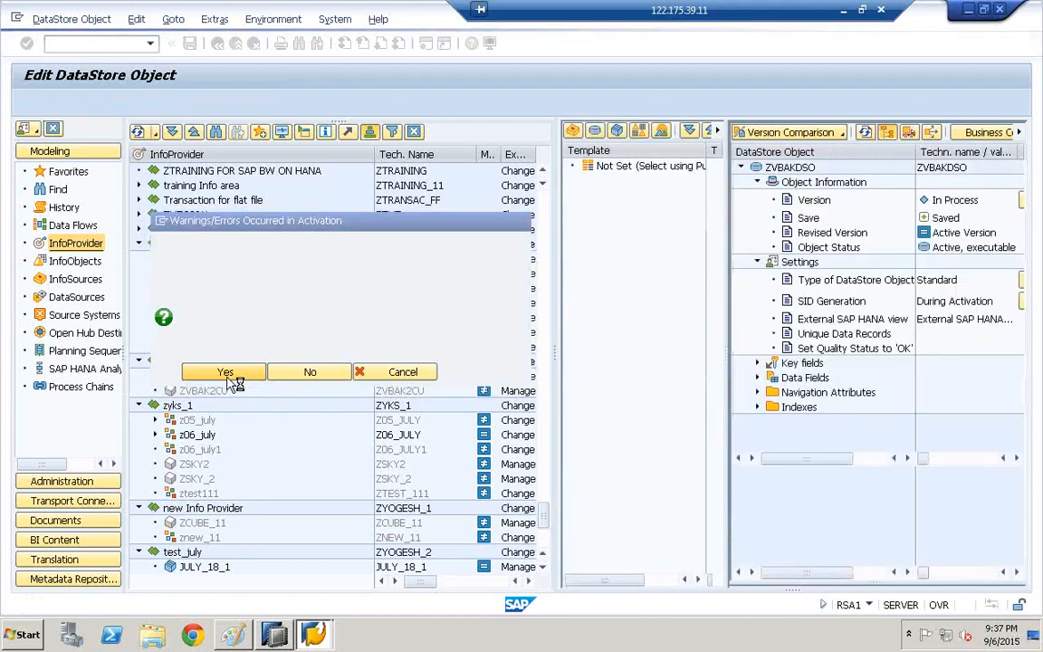
pyautogui.click(226, 375)
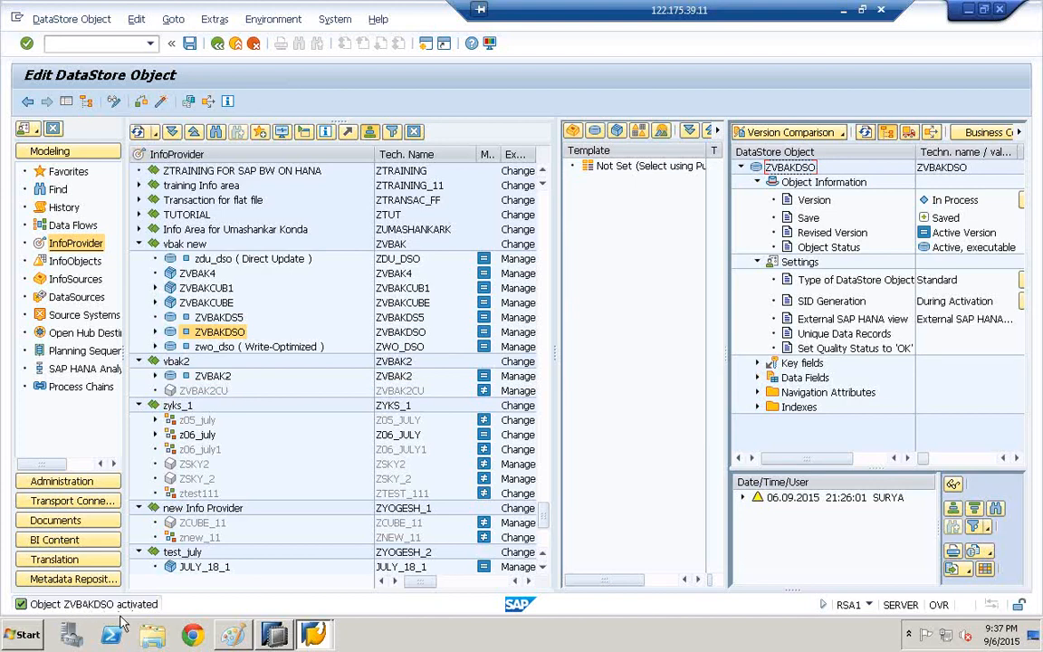
pyautogui.click(388, 335)
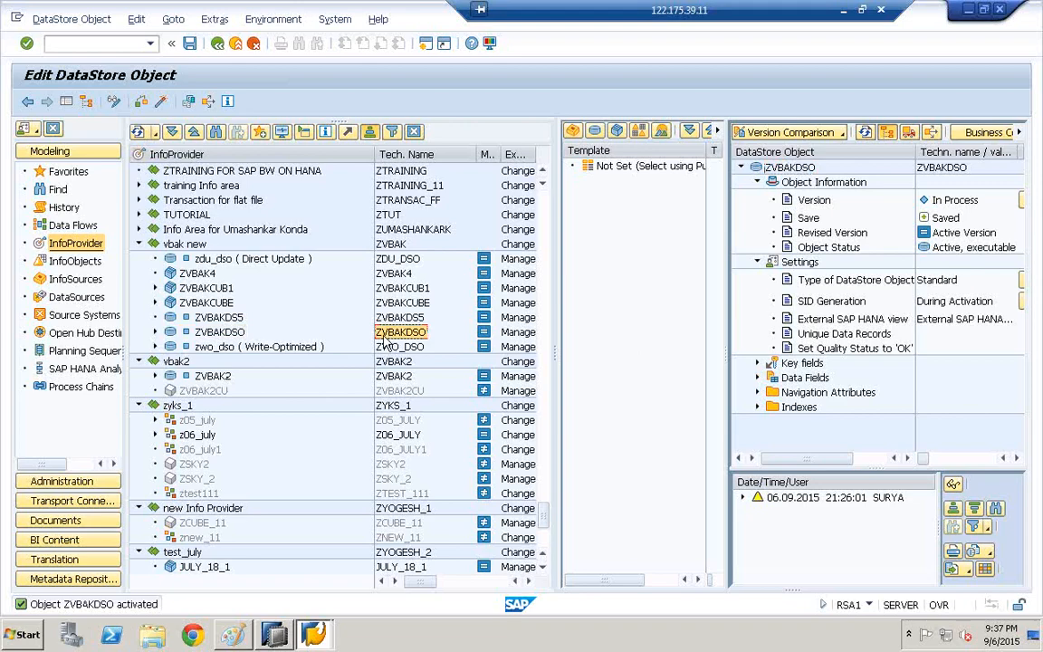
# Switch to SAP HANA Studio and filter the bw2hana package under system-local > bw by ZVBAKDSO, applying the filter to sub packages.
pyautogui.click(274, 636)
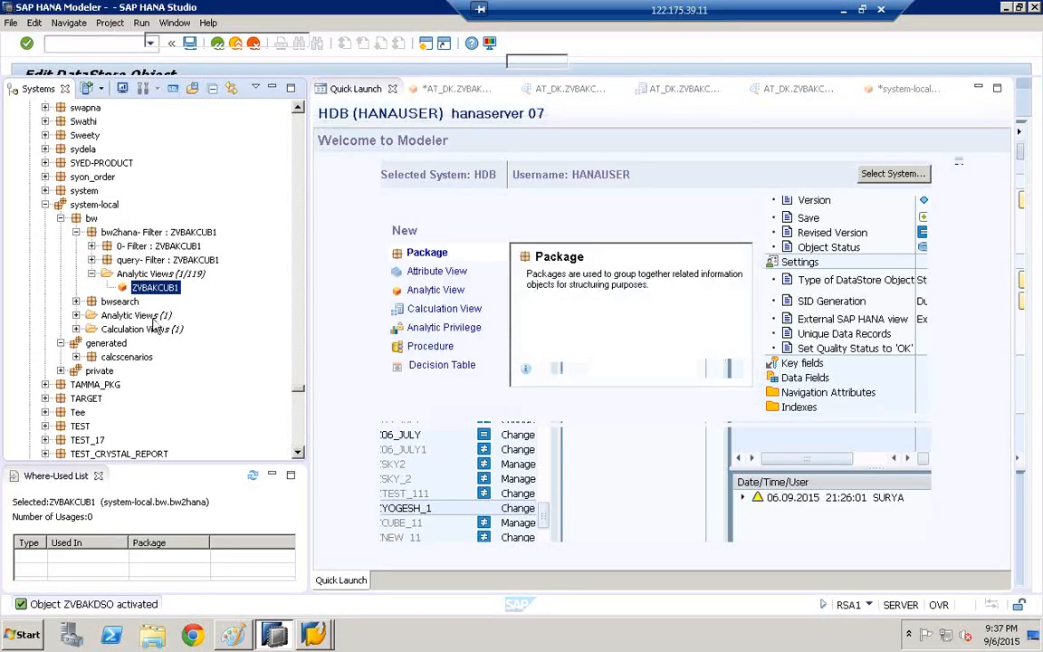
pyautogui.click(94, 205)
pyautogui.click(92, 220)
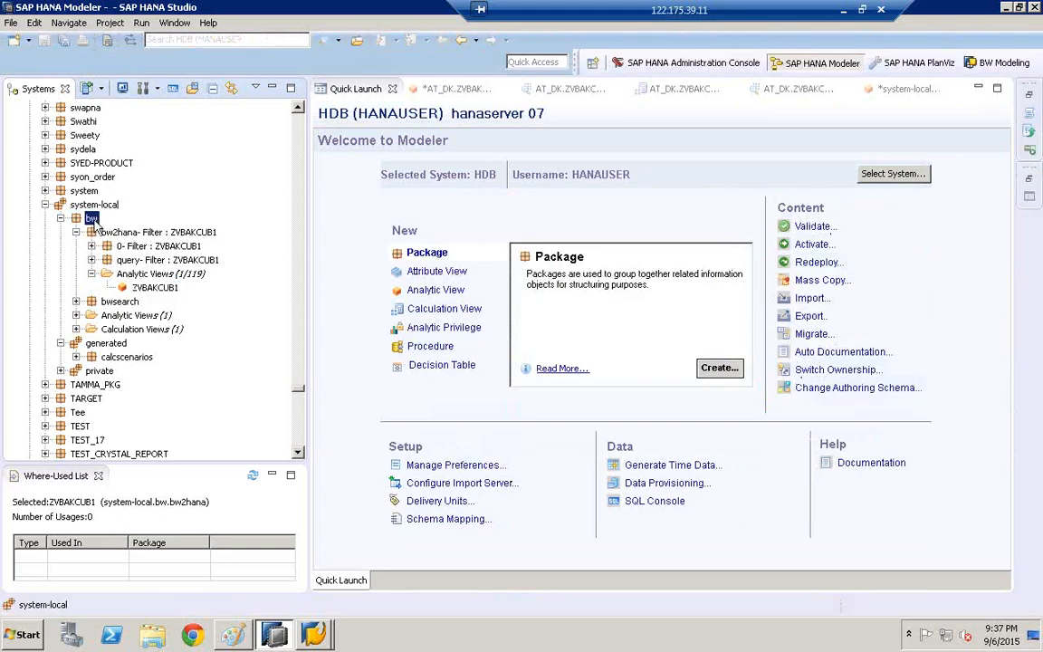
pyautogui.click(105, 234)
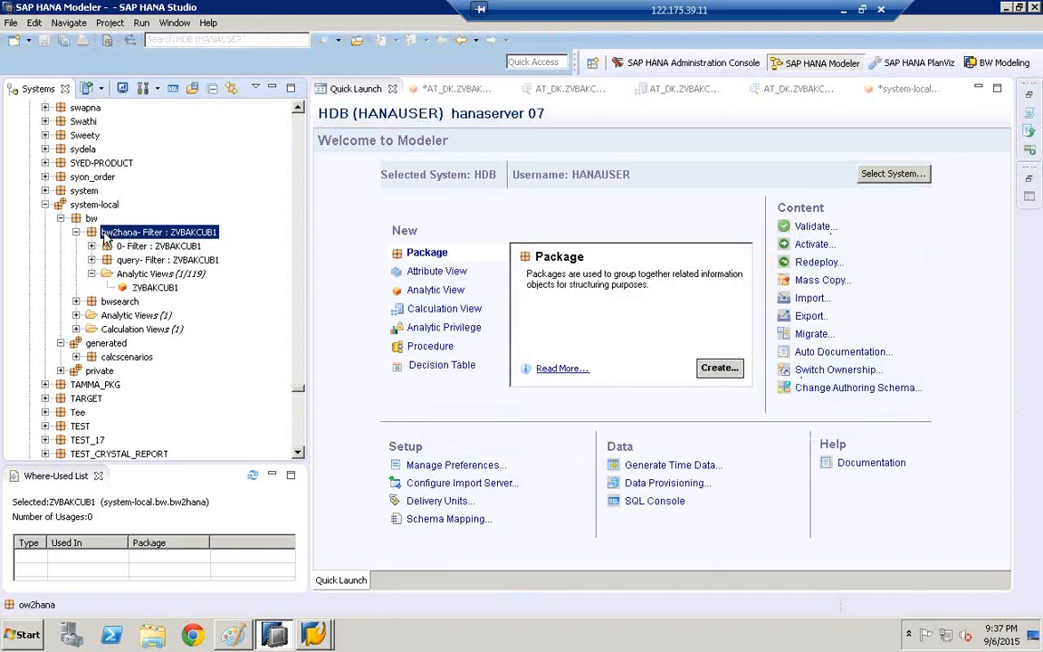
pyautogui.rightClick(105, 237)
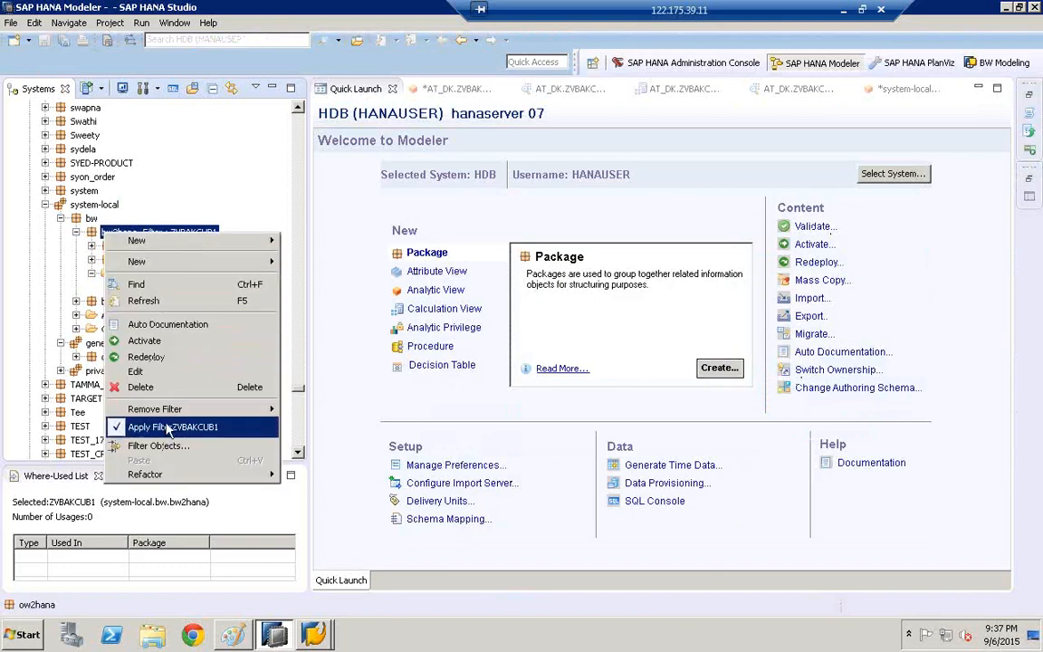
pyautogui.click(156, 447)
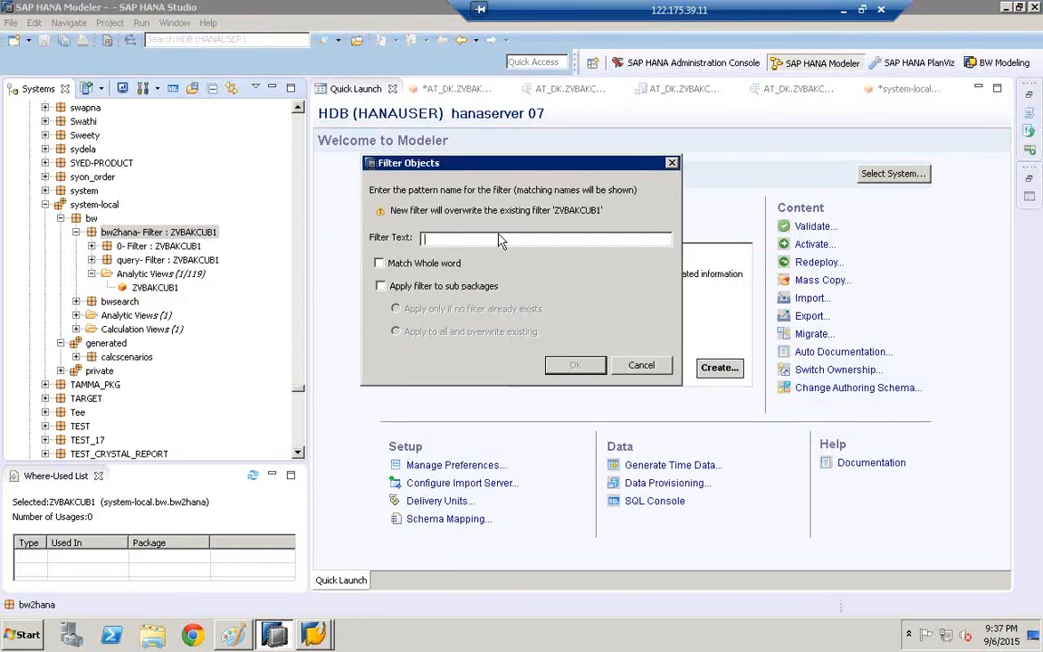
pyautogui.write('ZVBAKDSO;')
pyautogui.click(381, 286)
pyautogui.click(574, 366)
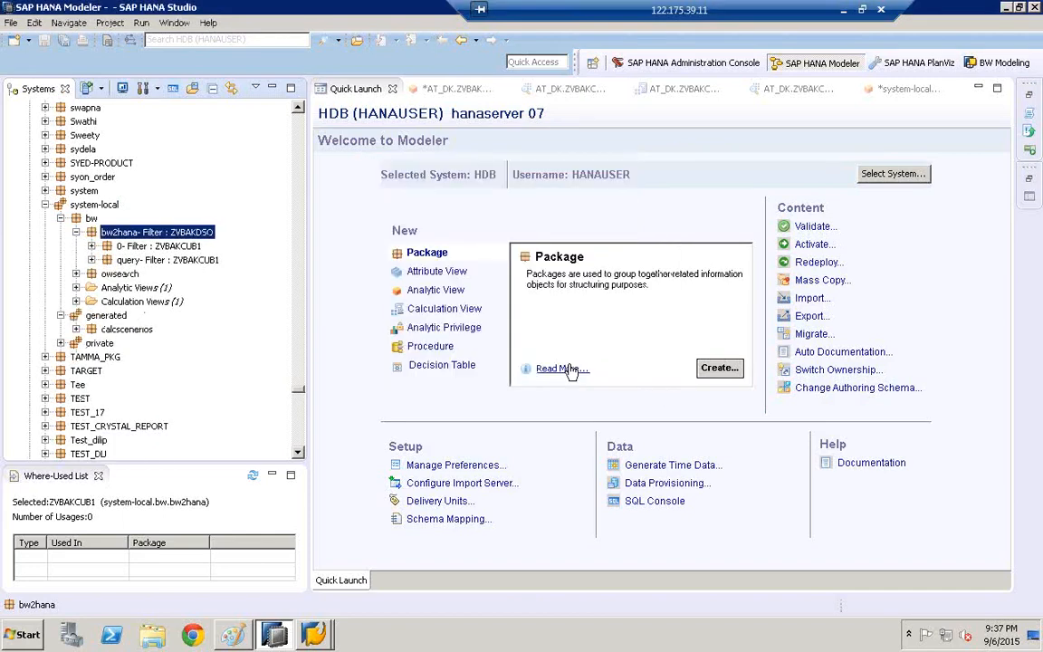
# Check the query package, the bwsearch package and the Analytic Views folder under bw for the ZVBAKDSO view.
pyautogui.click(92, 260)
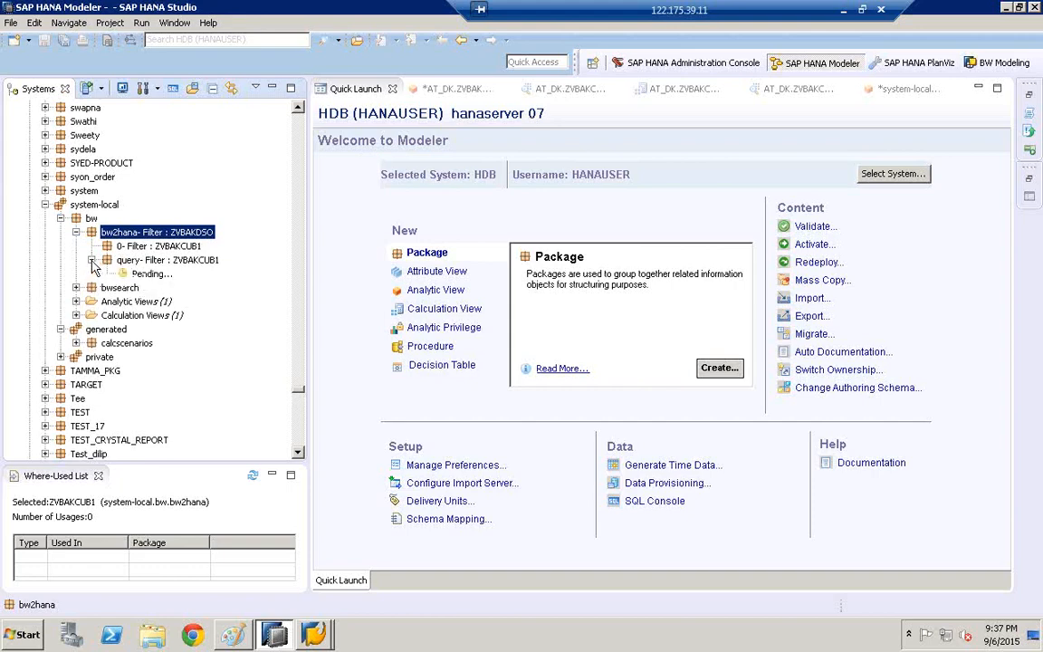
pyautogui.click(76, 273)
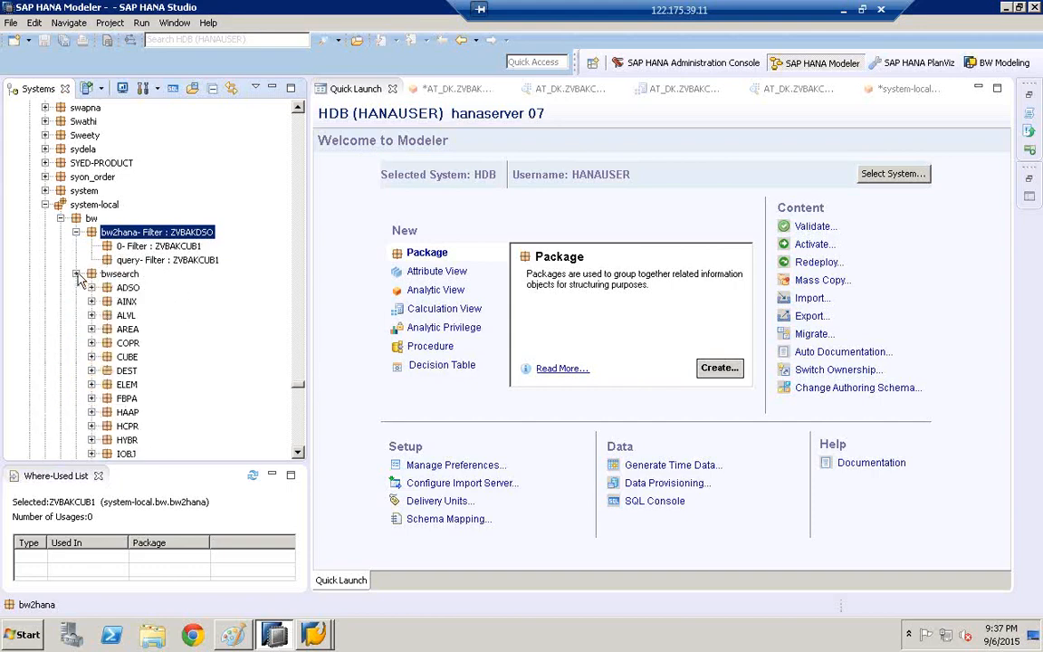
pyautogui.click(76, 273)
pyautogui.click(76, 287)
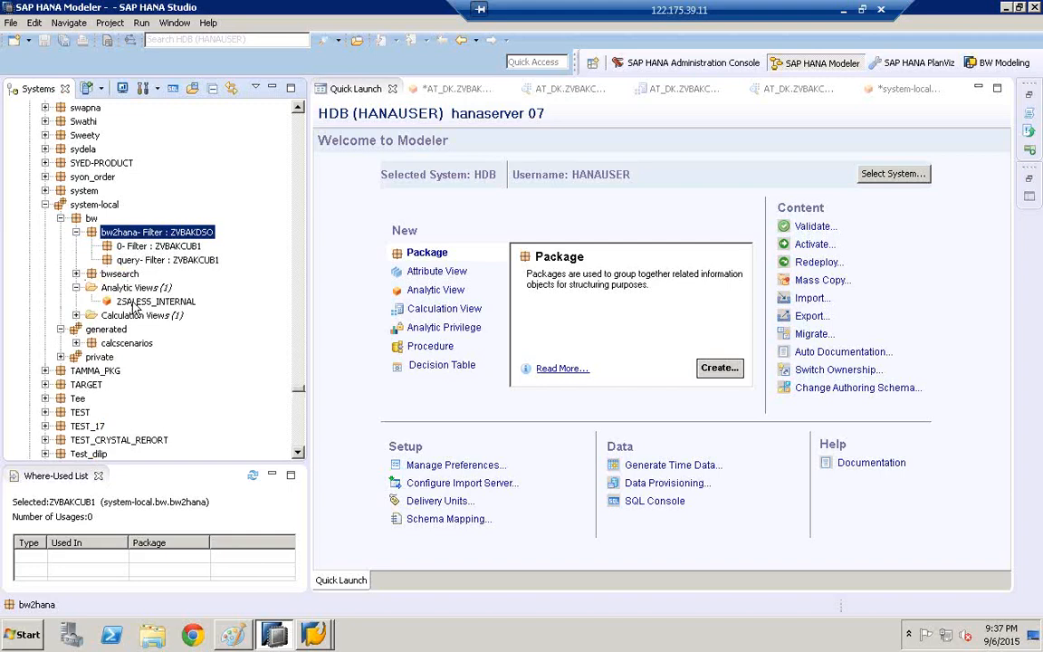
pyautogui.click(77, 288)
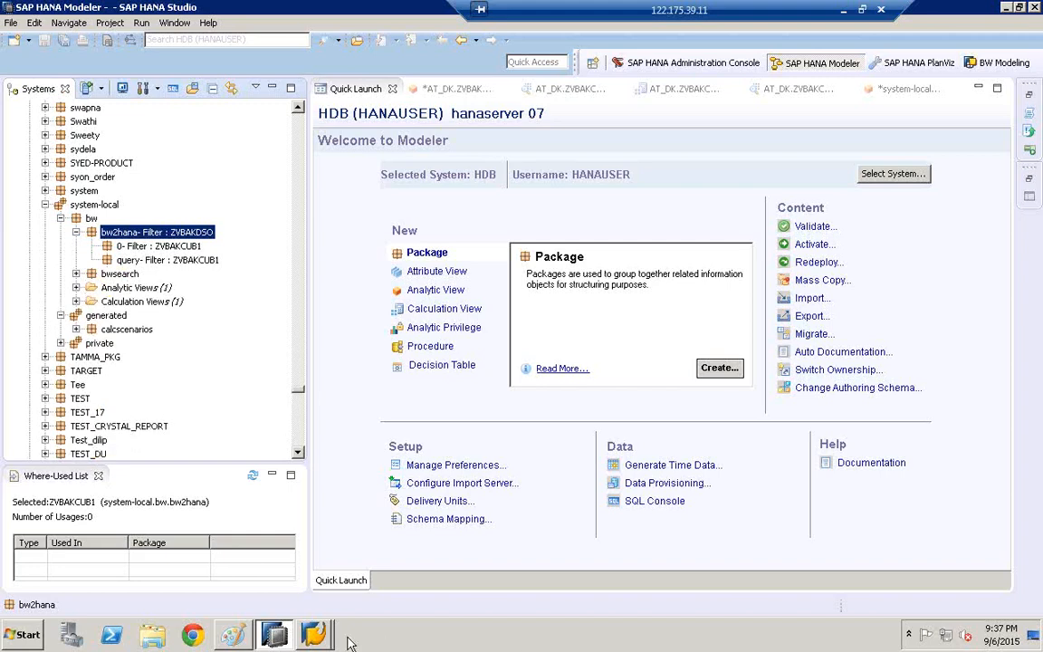
# Remove the bw2hana filter with the Cascaded option and reapply the ZVBAKDSO filter to the package.
pyautogui.rightClick(119, 236)
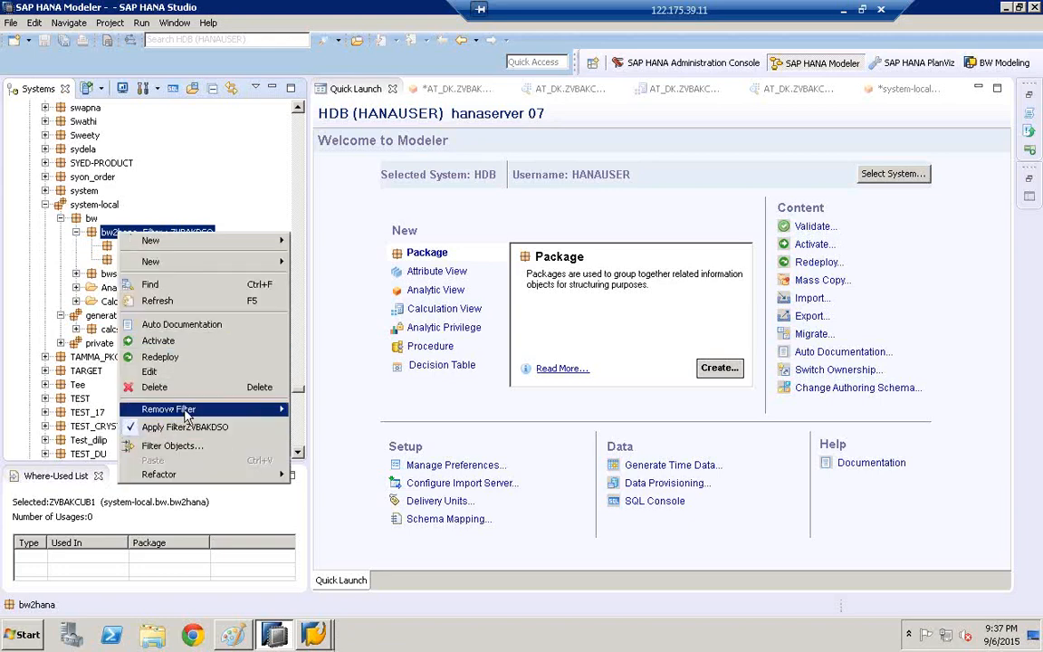
pyautogui.moveTo(216, 415)
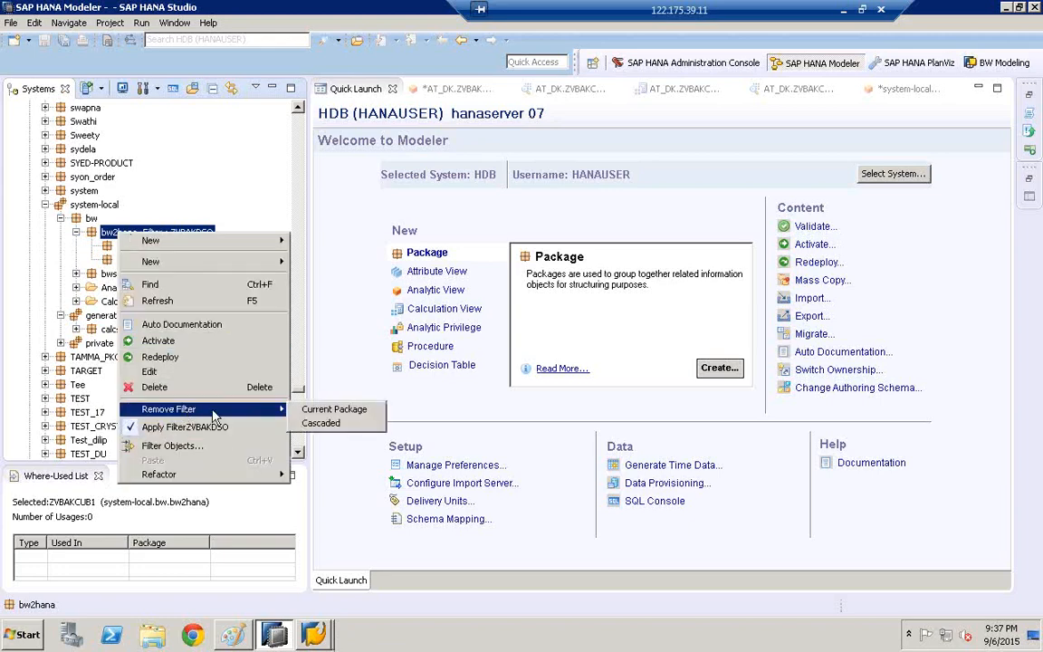
pyautogui.click(325, 428)
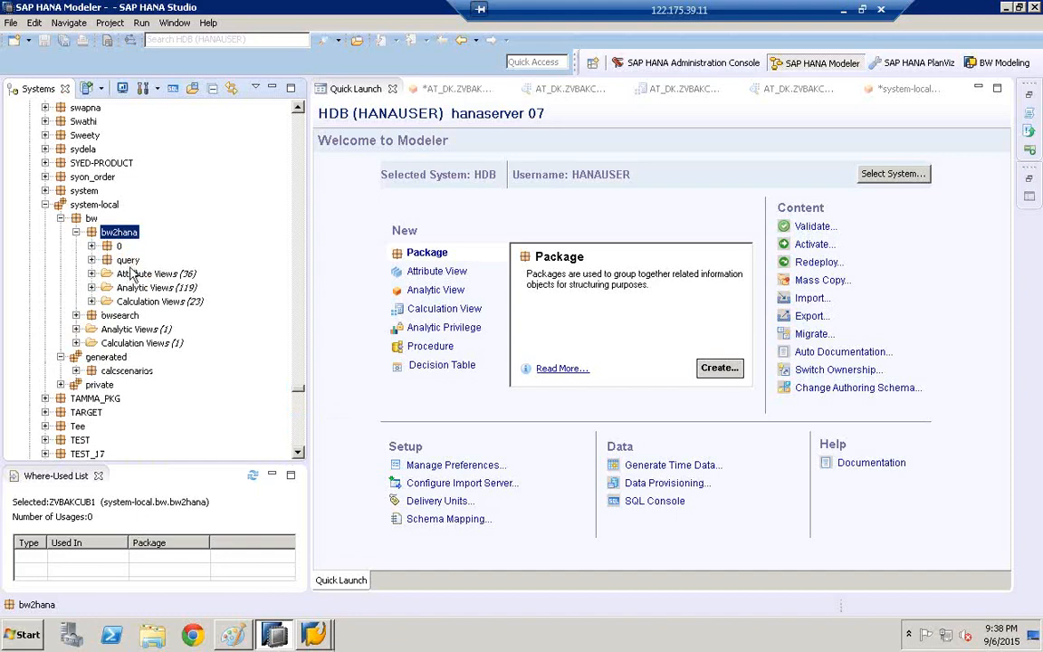
pyautogui.rightClick(120, 234)
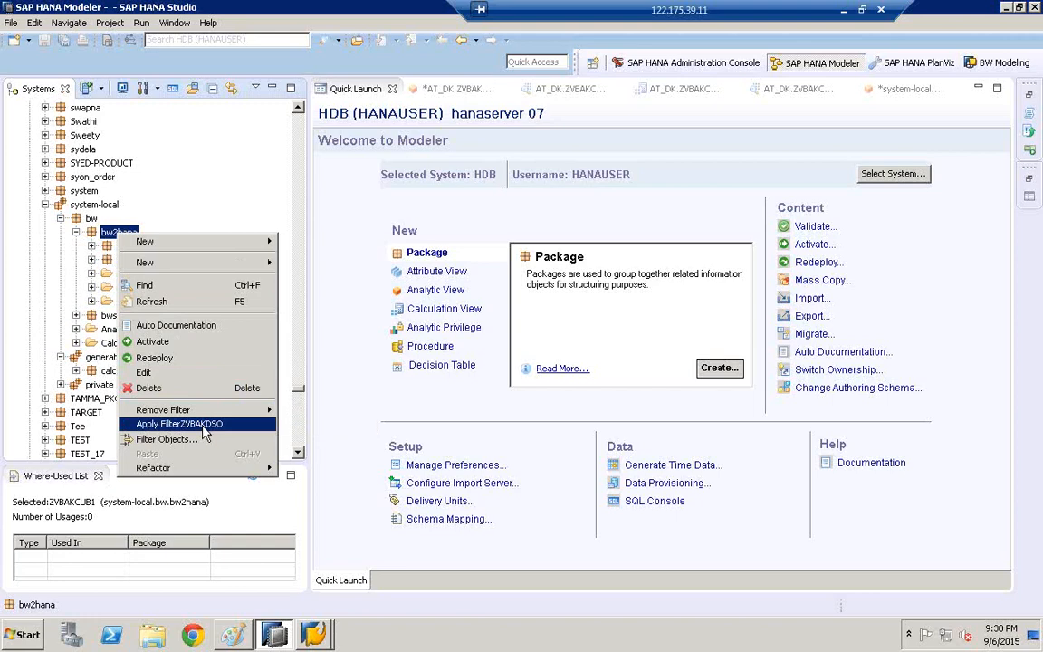
pyautogui.click(178, 423)
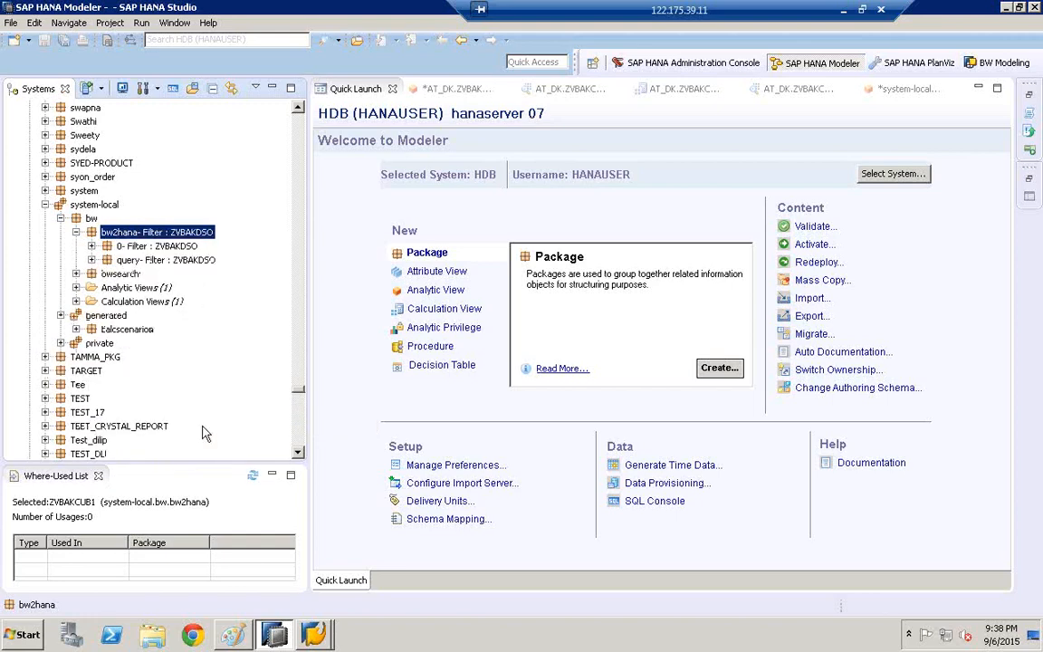
# Examine the filtered 0 and query packages, bwsearch, and the Analytic Views and Calculation Views folders under bw.
pyautogui.click(92, 248)
pyautogui.click(92, 260)
pyautogui.click(77, 274)
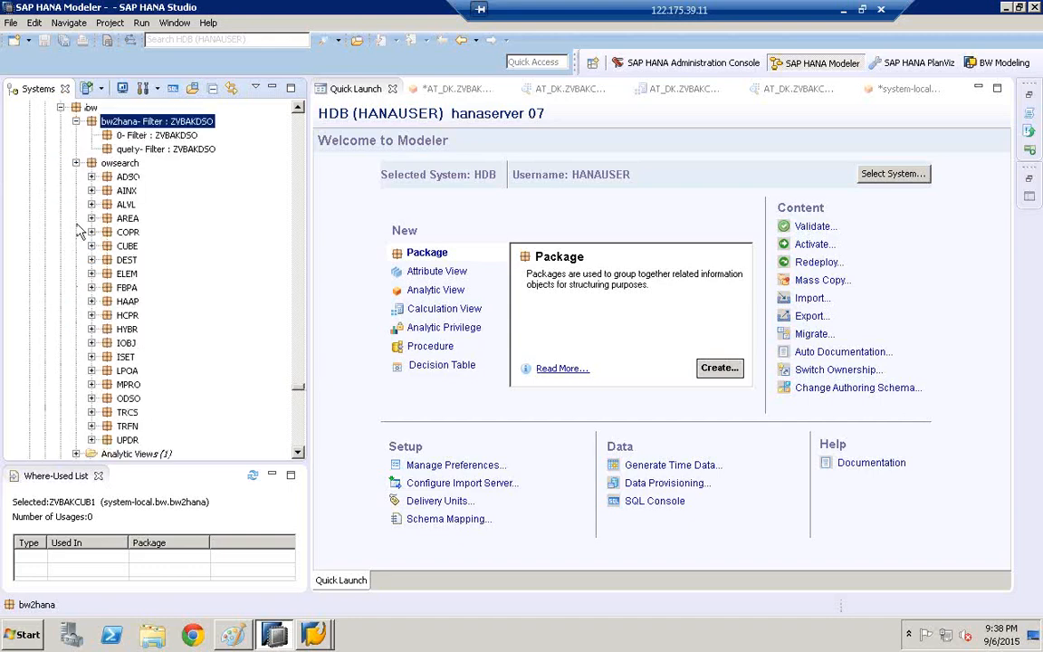
pyautogui.click(78, 163)
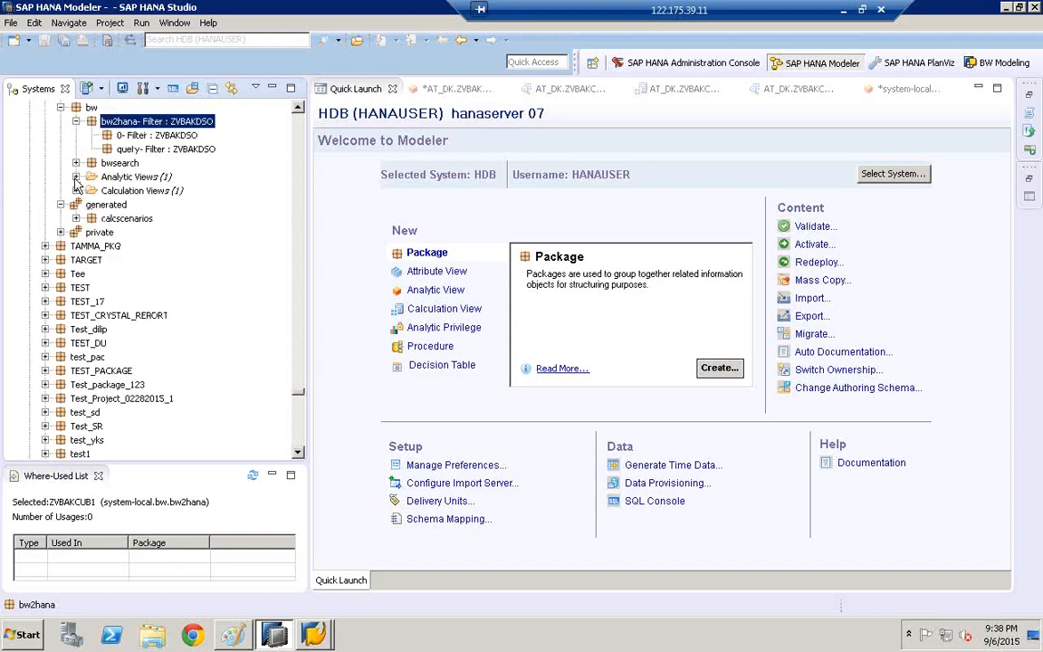
pyautogui.click(76, 178)
pyautogui.click(77, 204)
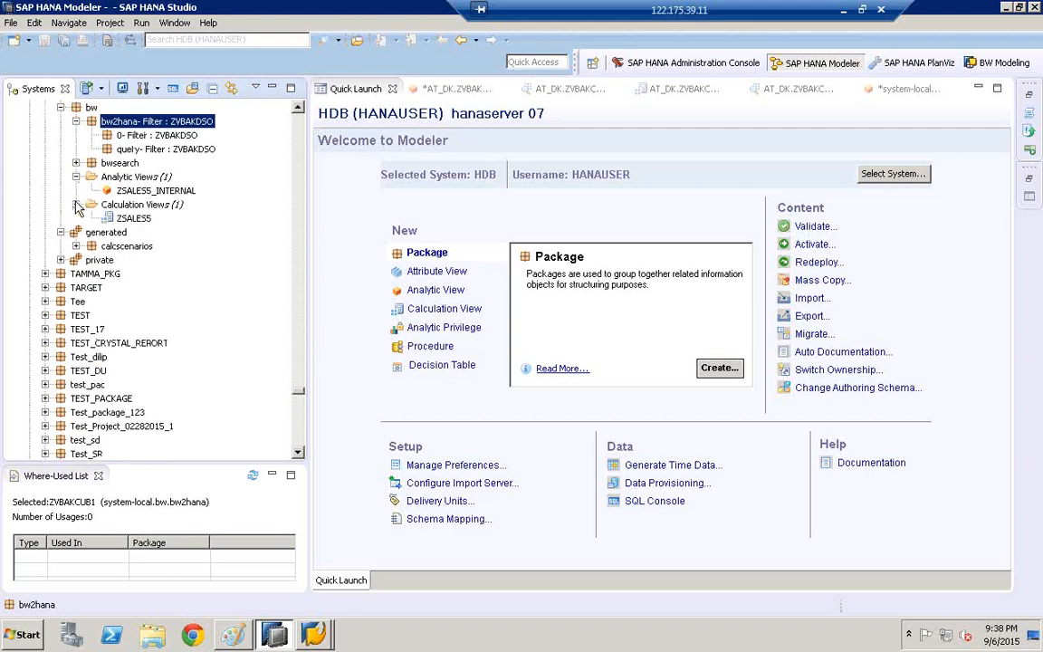
pyautogui.click(76, 204)
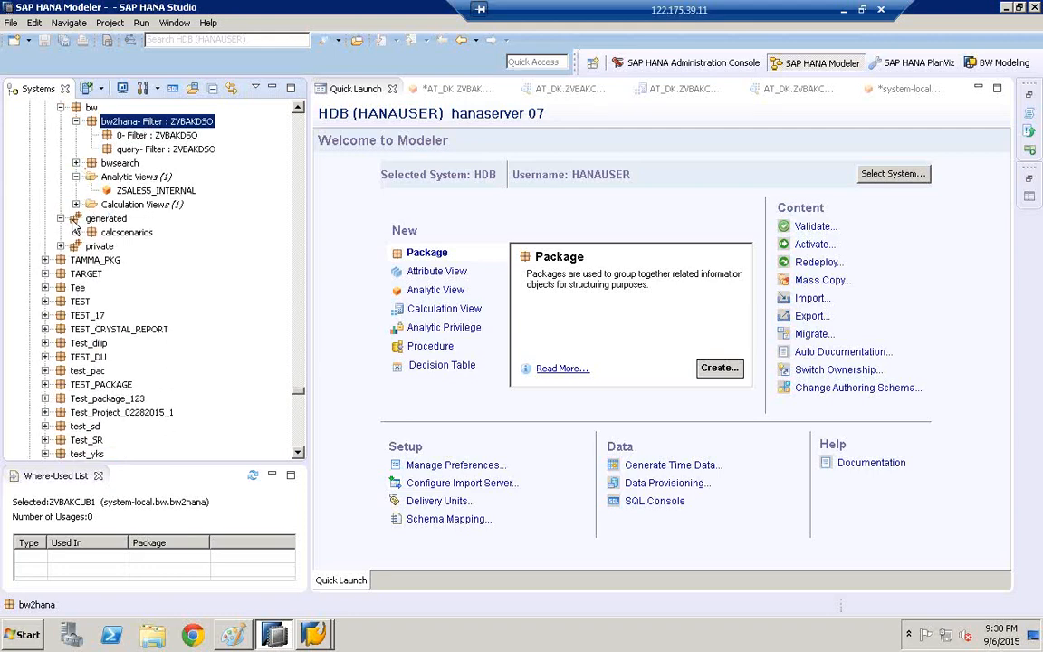
# Remove the filter from the current bw2hana package only and expand its Analytic Views folder.
pyautogui.rightClick(110, 124)
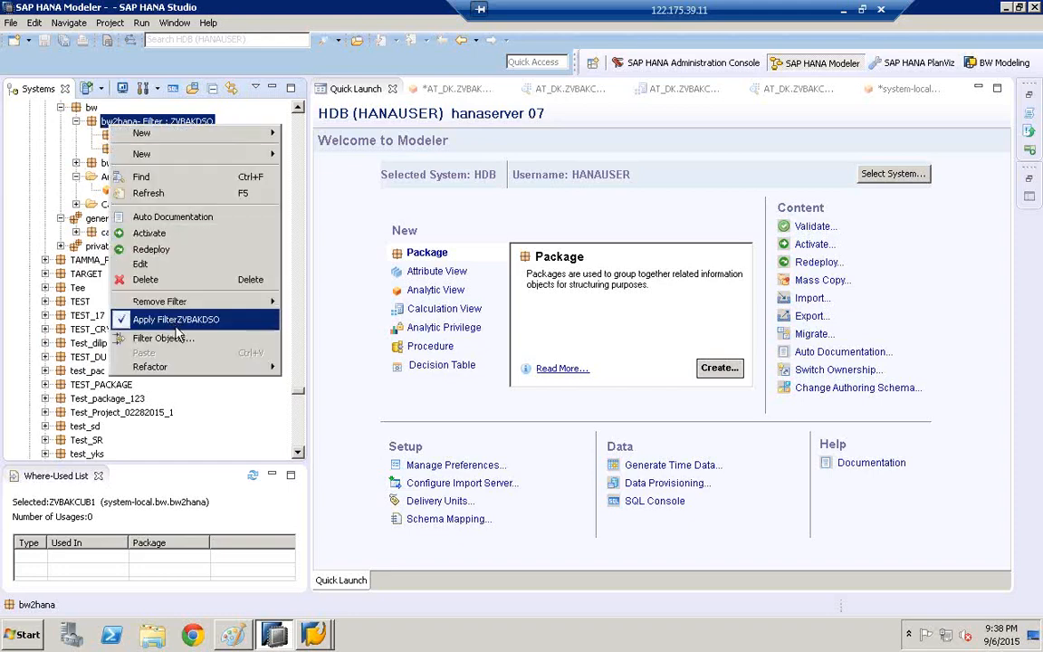
pyautogui.moveTo(196, 308)
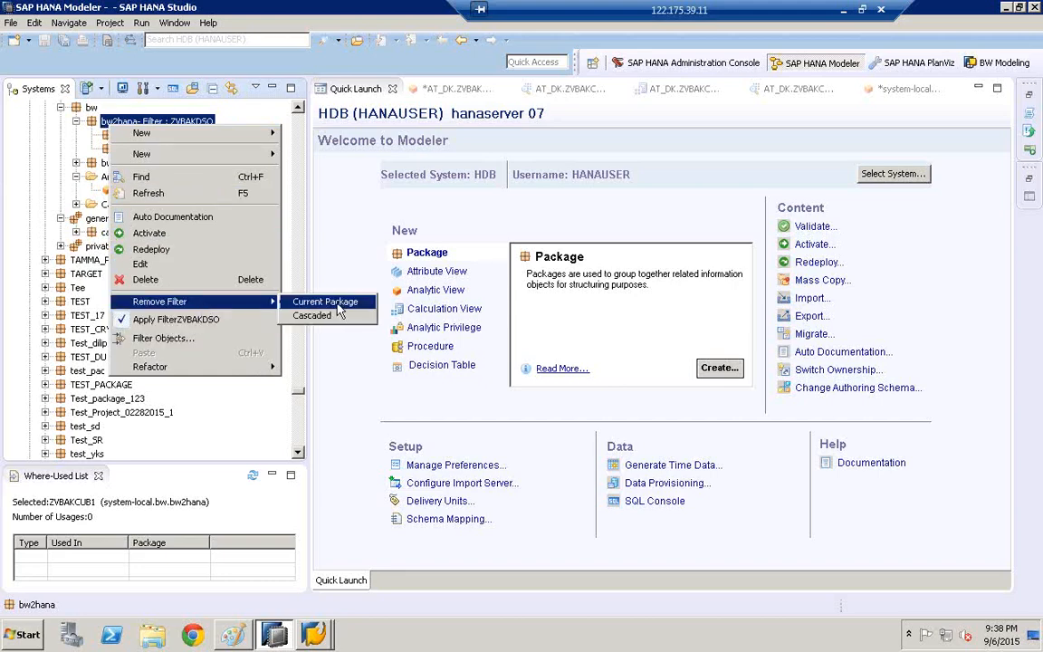
pyautogui.click(321, 299)
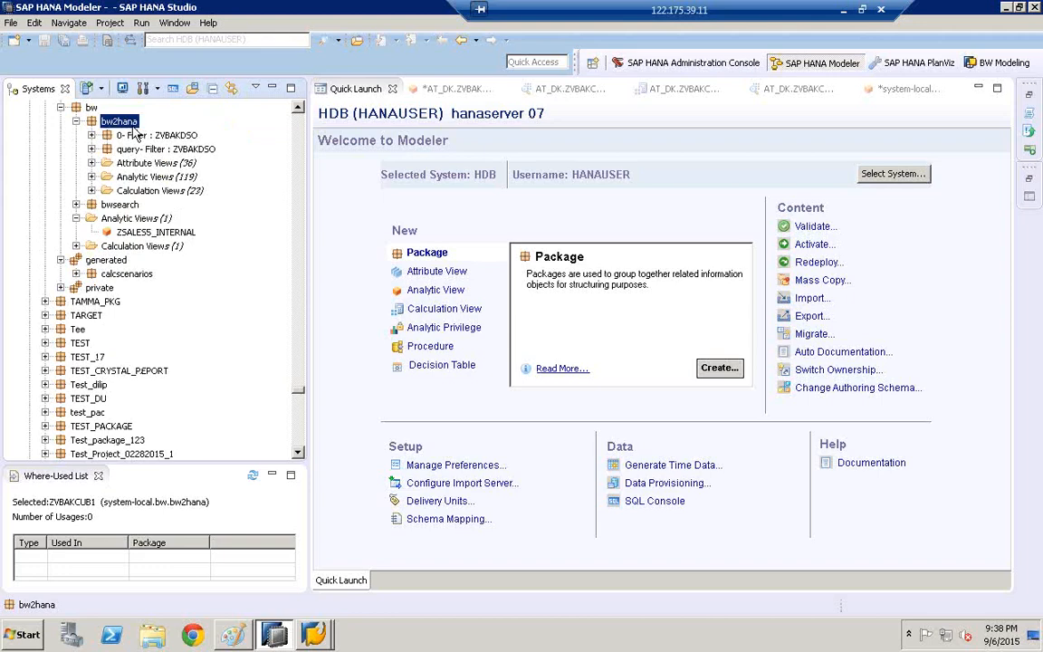
pyautogui.click(142, 177)
pyautogui.click(92, 176)
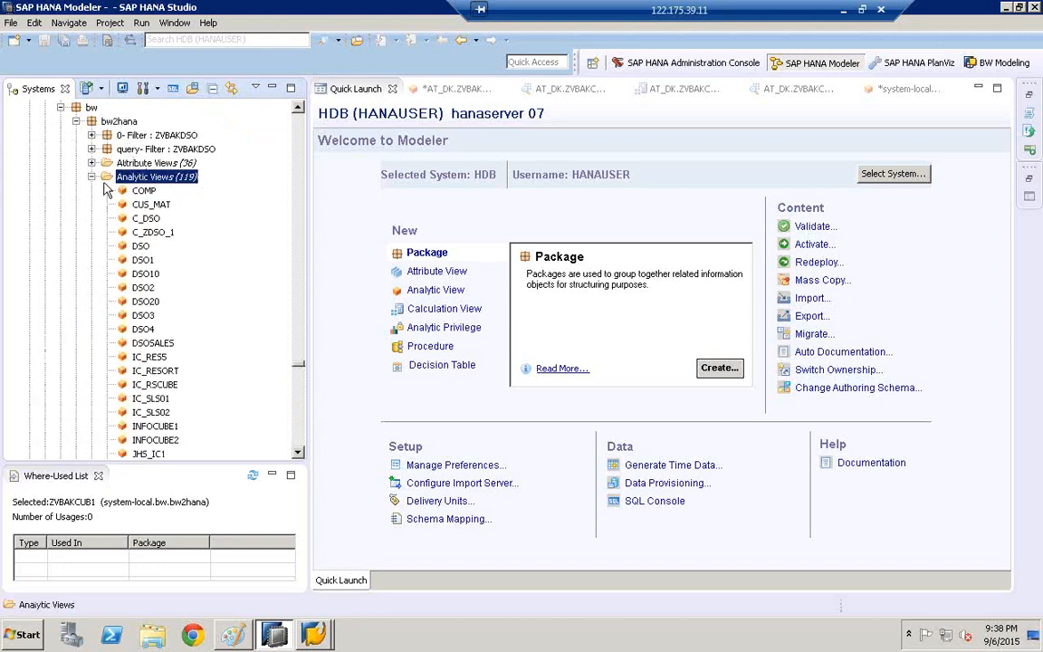
pyautogui.click(126, 203)
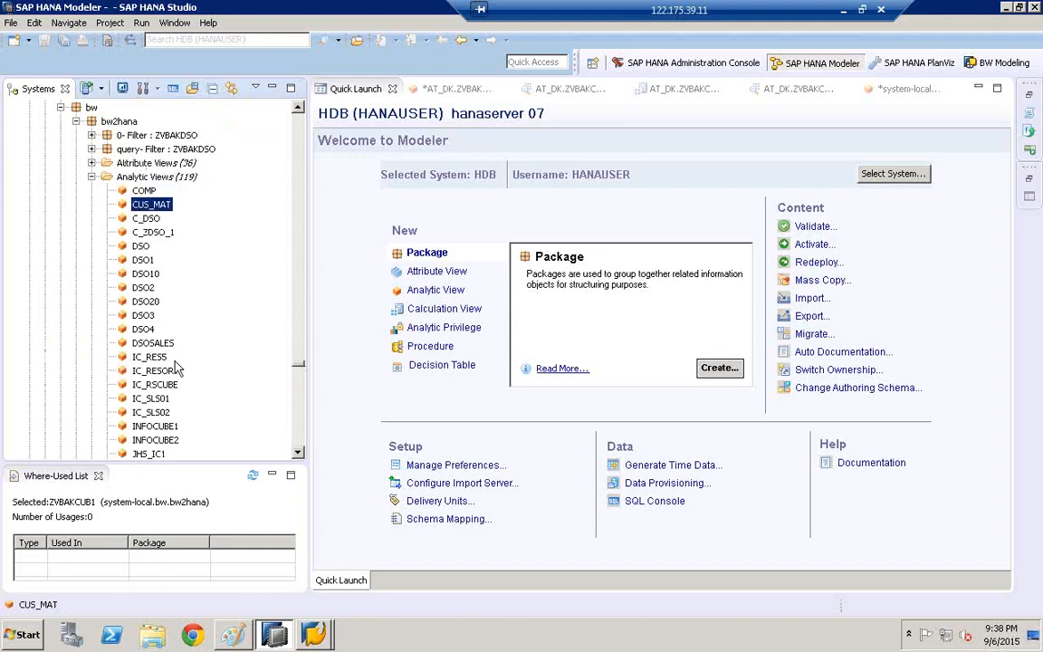
# Switch to the SAP Edit DataStore Object window and check the technical name of the activated DataStore object.
pyautogui.click(312, 638)
pyautogui.click(303, 597)
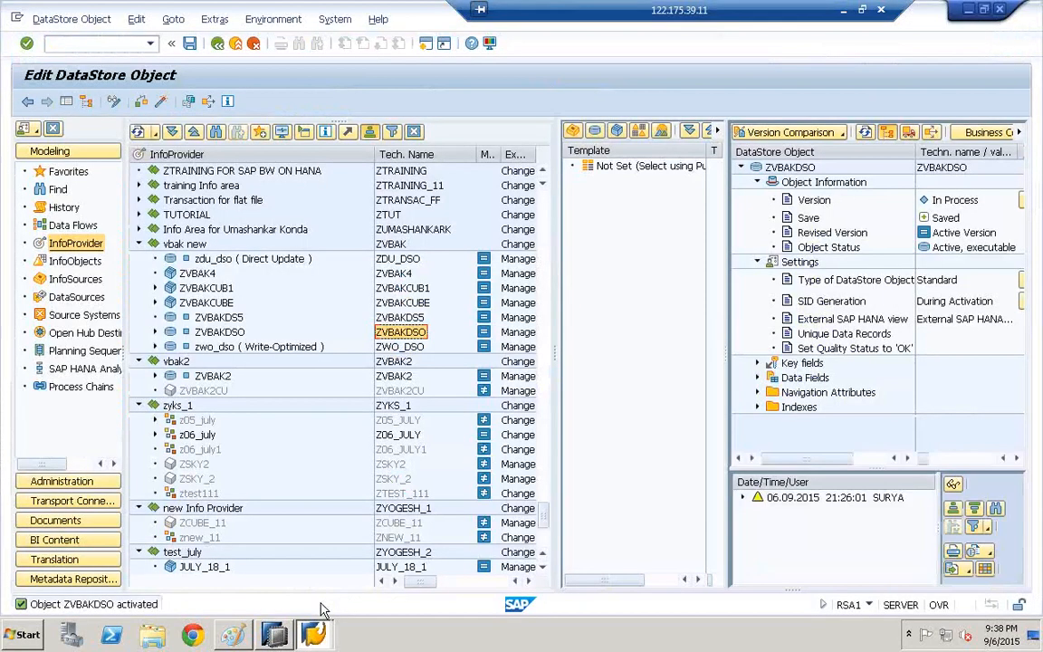
pyautogui.click(944, 170)
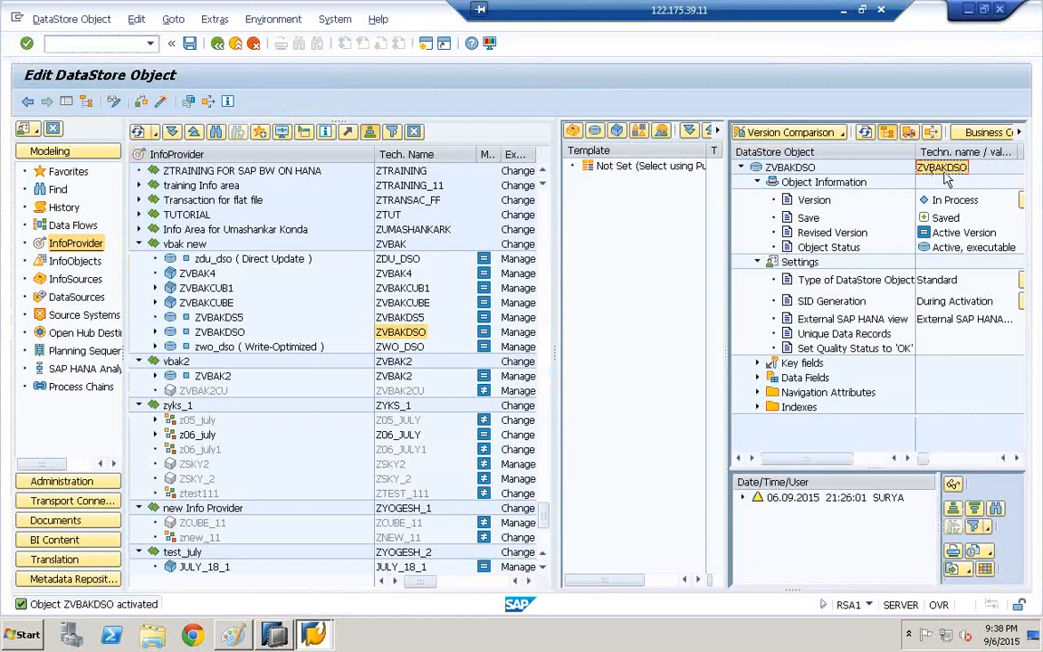
# Return to SAP HANA Studio and refresh the Analytic Views folder of the bw2hana package.
pyautogui.click(274, 636)
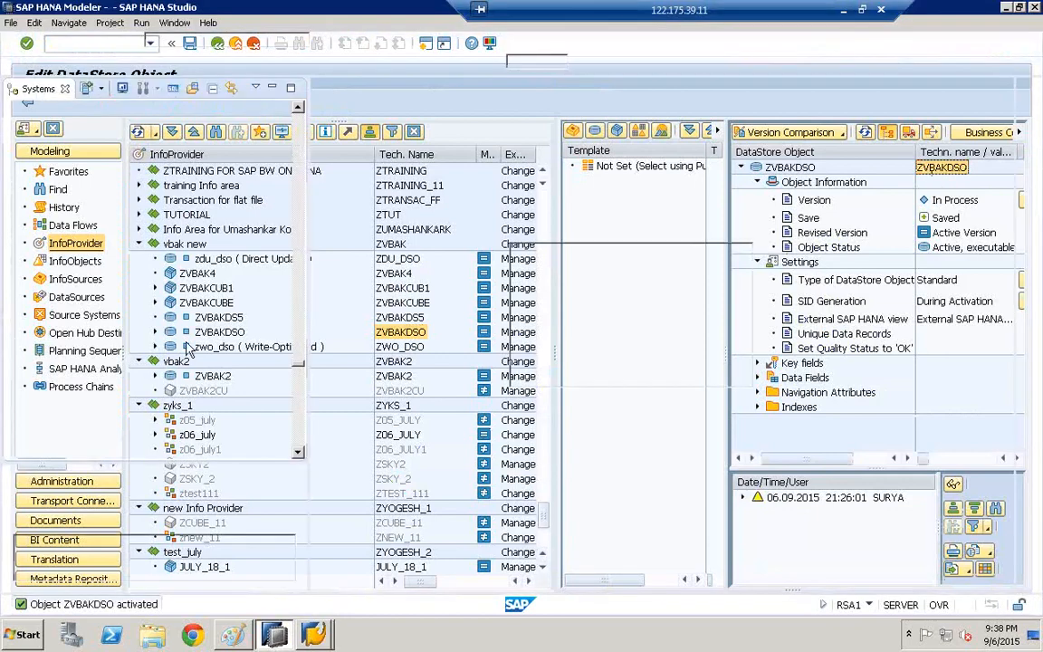
pyautogui.click(140, 179)
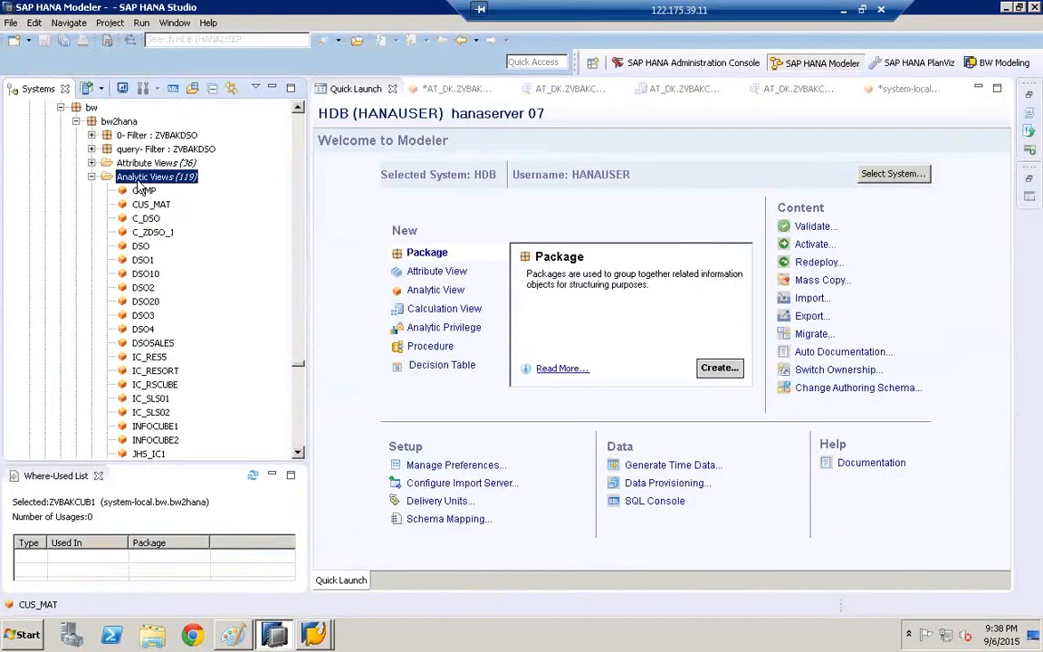
pyautogui.rightClick(140, 182)
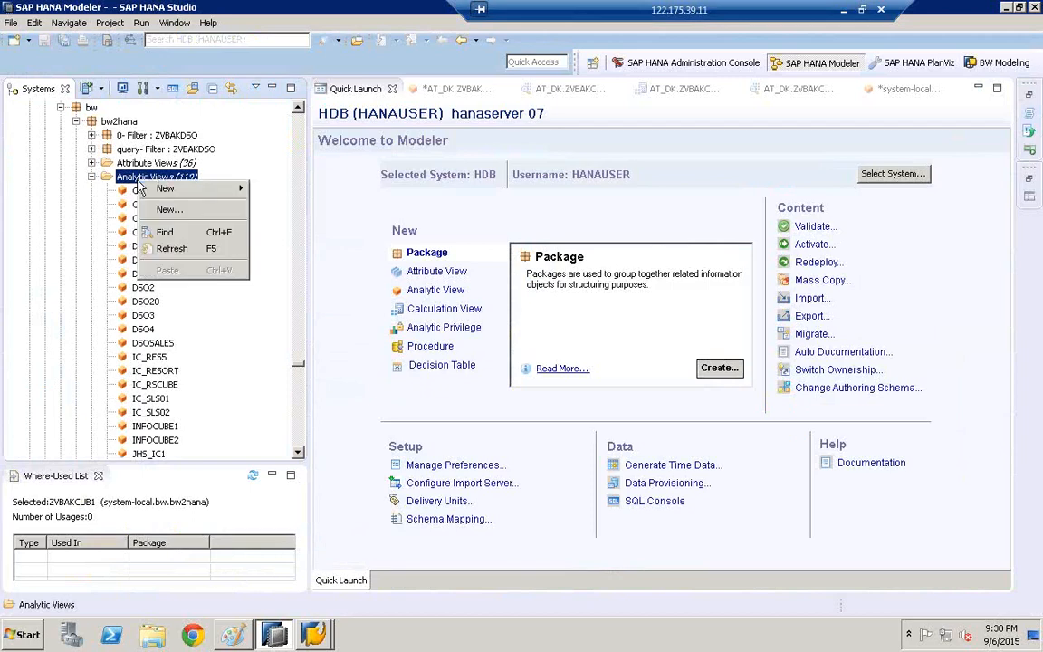
pyautogui.click(198, 255)
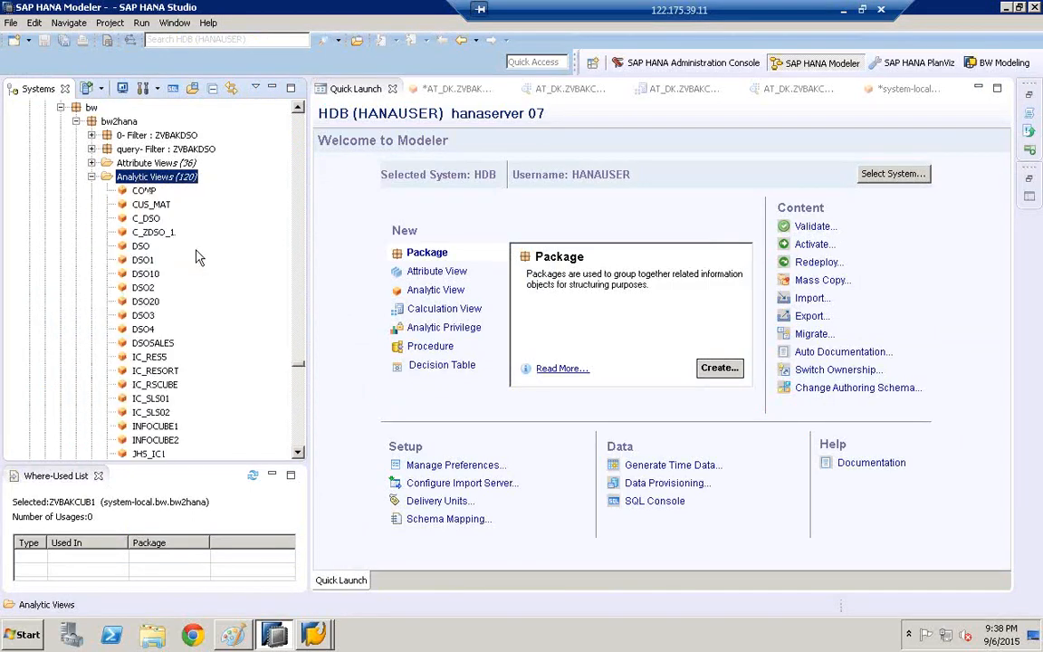
# Locate the ZVBAKDSO view among the analytic views starting with ZV in bw2hana.
pyautogui.click(145, 252)
pyautogui.write('zv')
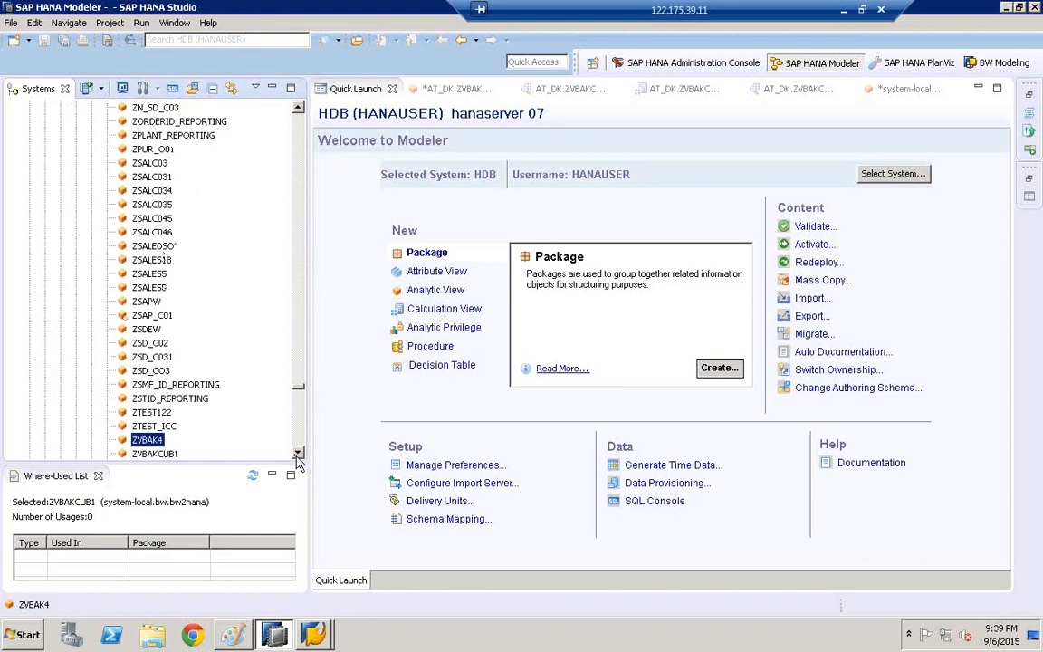
pyautogui.moveTo(299, 452); pyautogui.dragTo(299, 453)
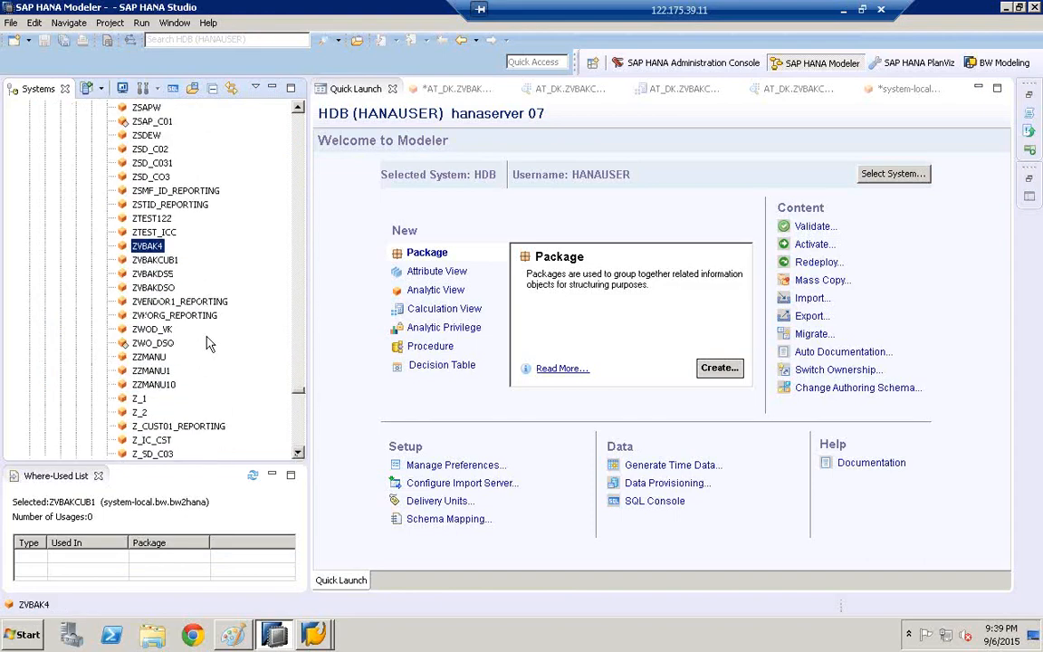
# Select the ZVBAKDSO analytic view, compare it with the DataStore object in the SAP Edit DataStore Object window, and return to SAP HANA Studio.
pyautogui.click(157, 289)
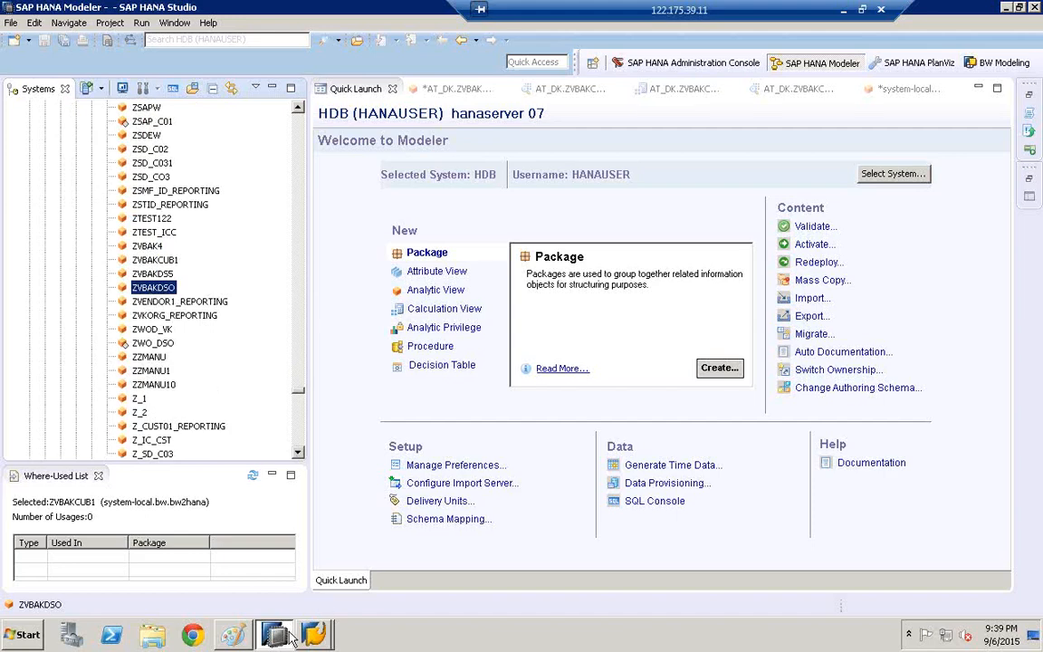
pyautogui.click(317, 630)
pyautogui.click(315, 599)
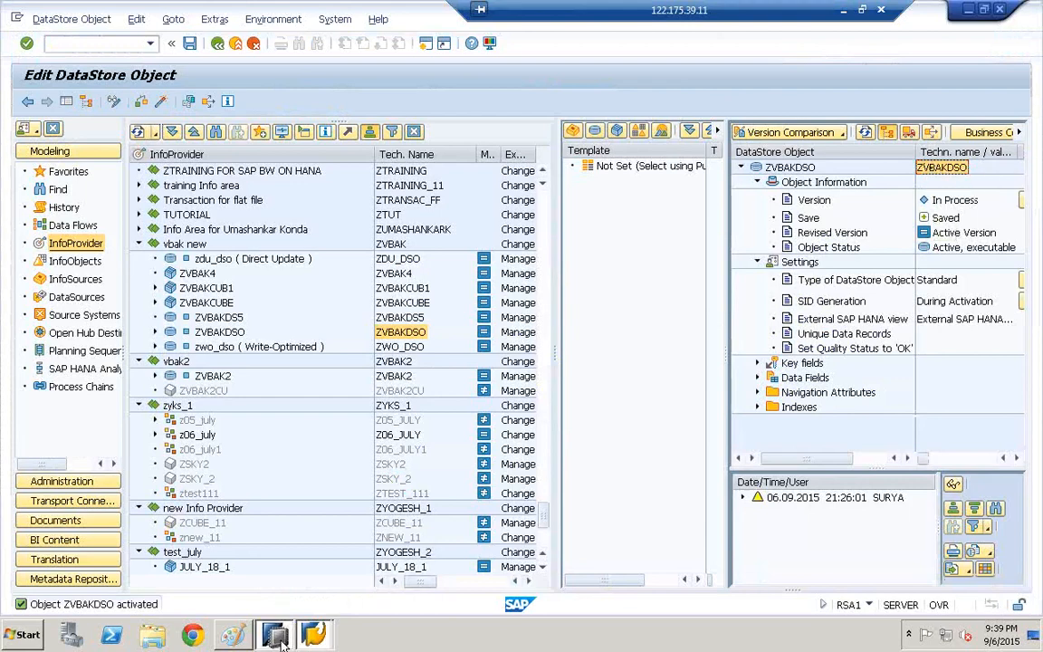
pyautogui.click(233, 634)
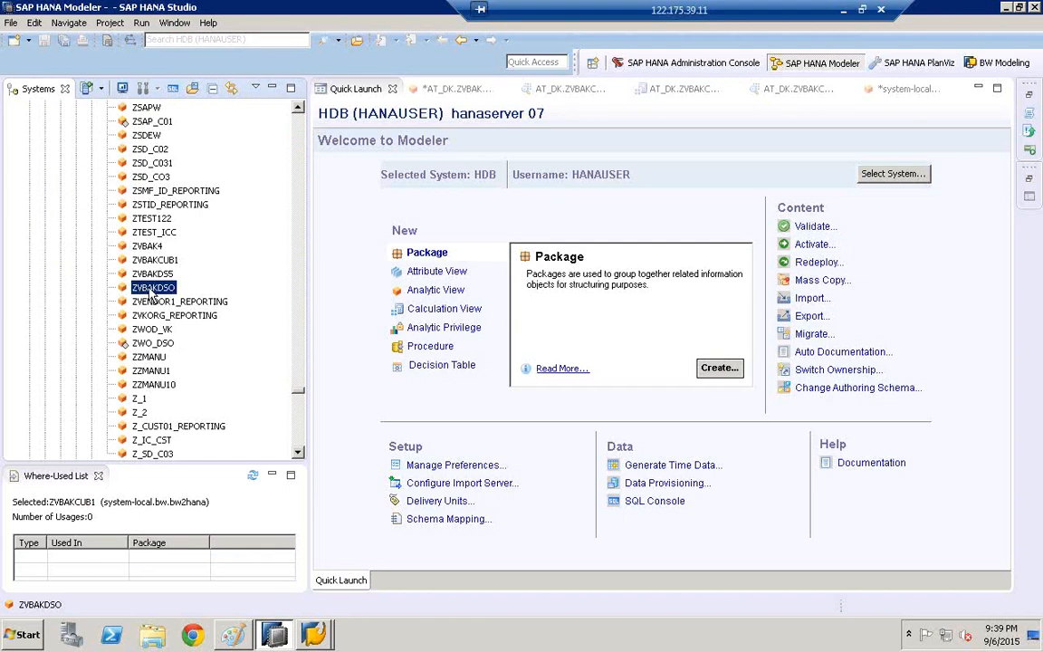
# Open the ZVBAKDSO analytic view and auto-arrange its Data Foundation tables to examine how they join to the /BIC/AZVBAKDSO00 table.
pyautogui.doubleClick(151, 291)
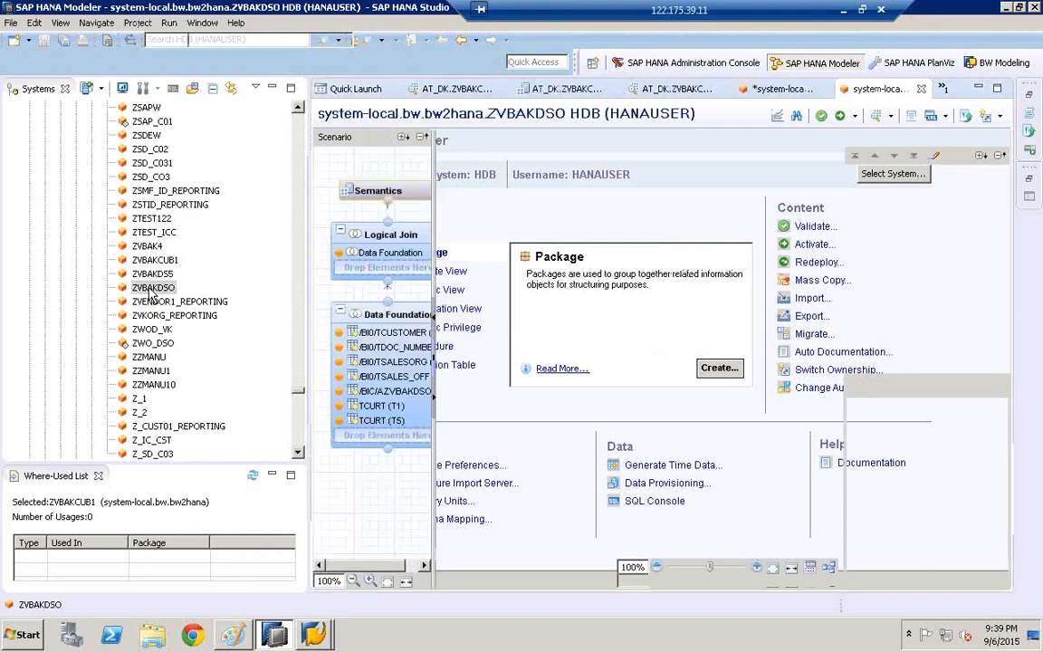
pyautogui.click(391, 321)
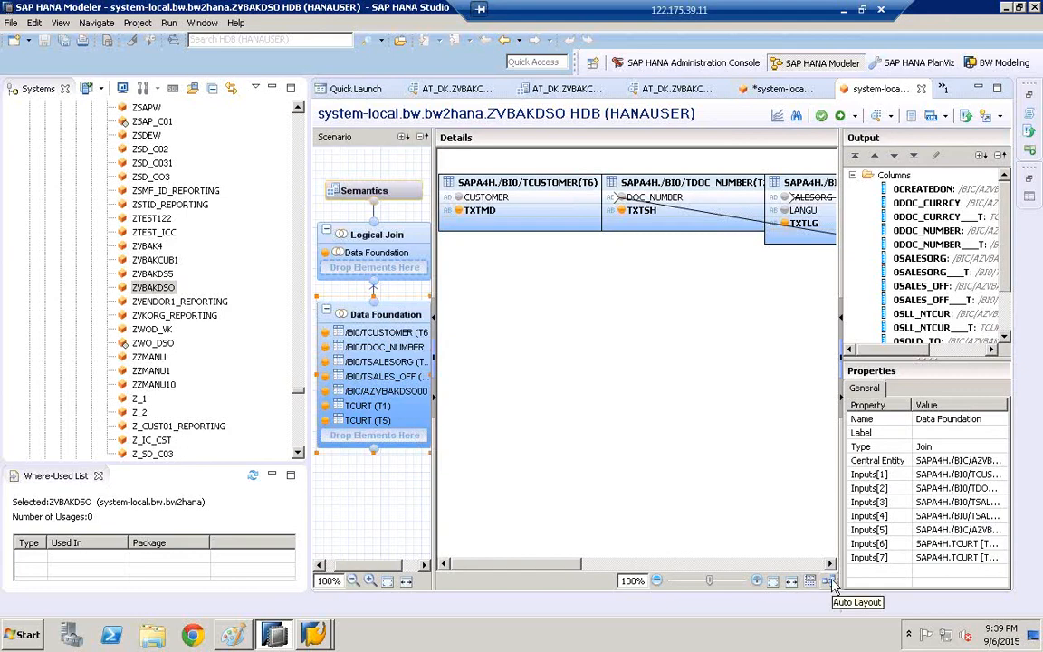
pyautogui.click(832, 582)
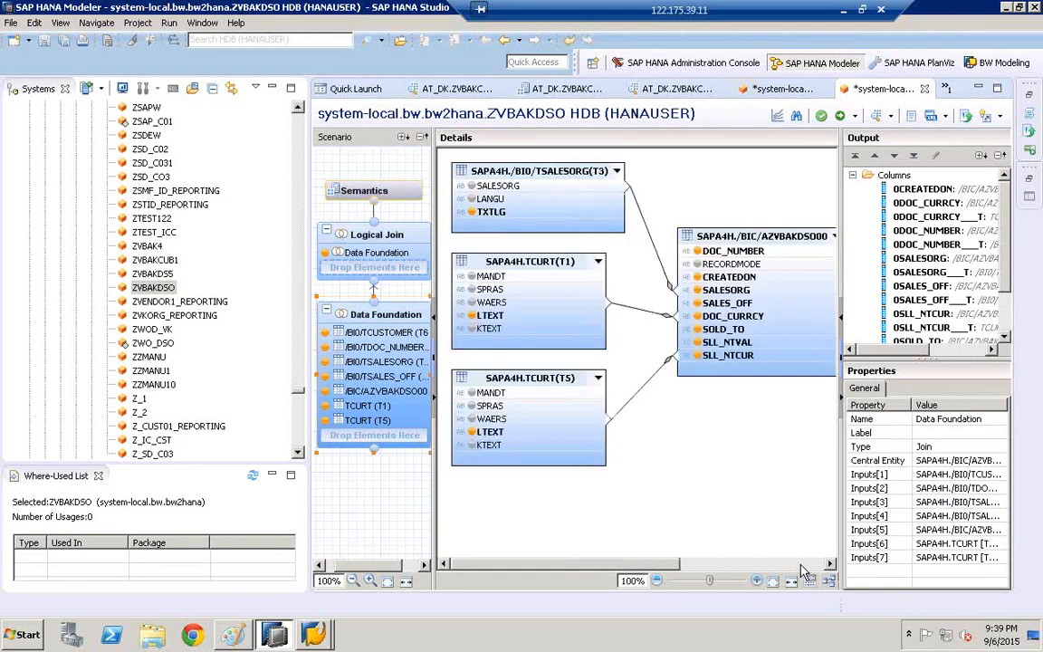
pyautogui.click(831, 564)
pyautogui.click(830, 564)
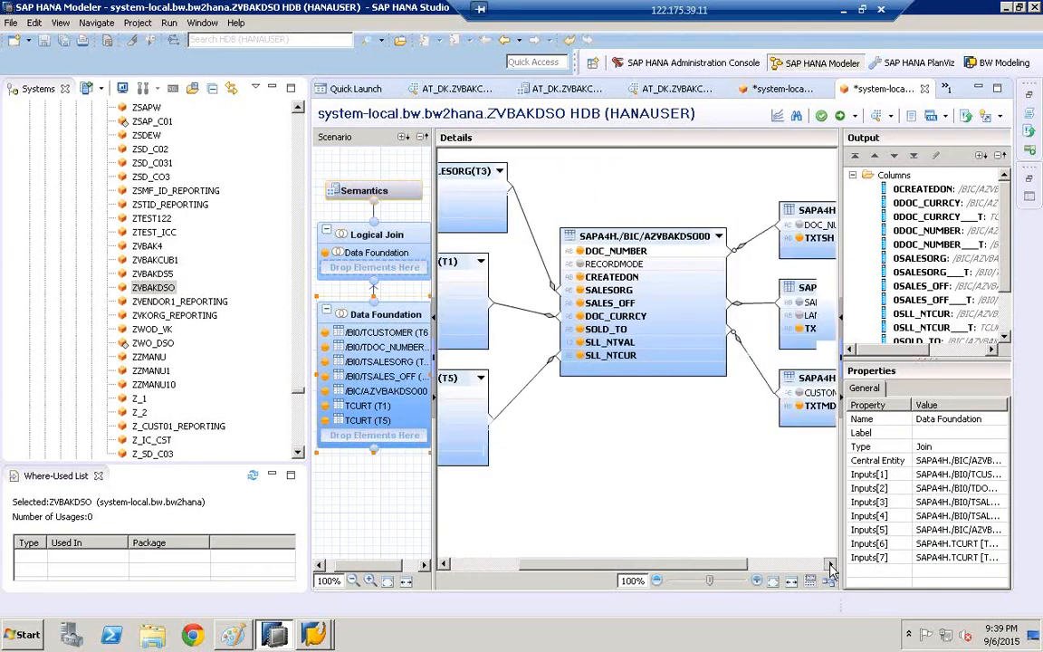
pyautogui.click(830, 564)
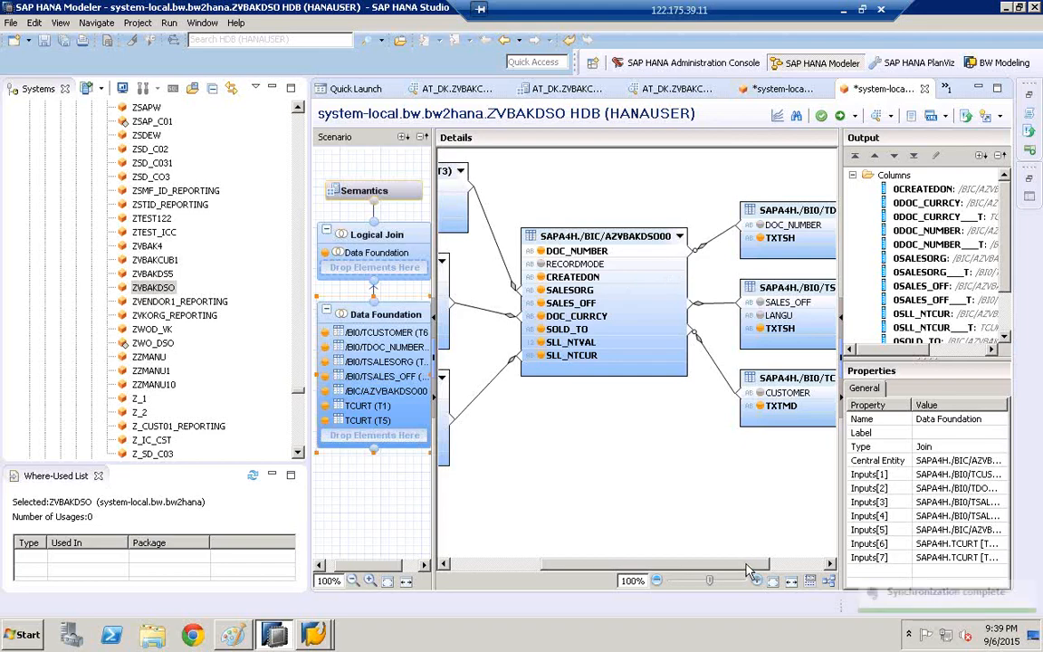
pyautogui.moveTo(748, 565); pyautogui.dragTo(799, 568)
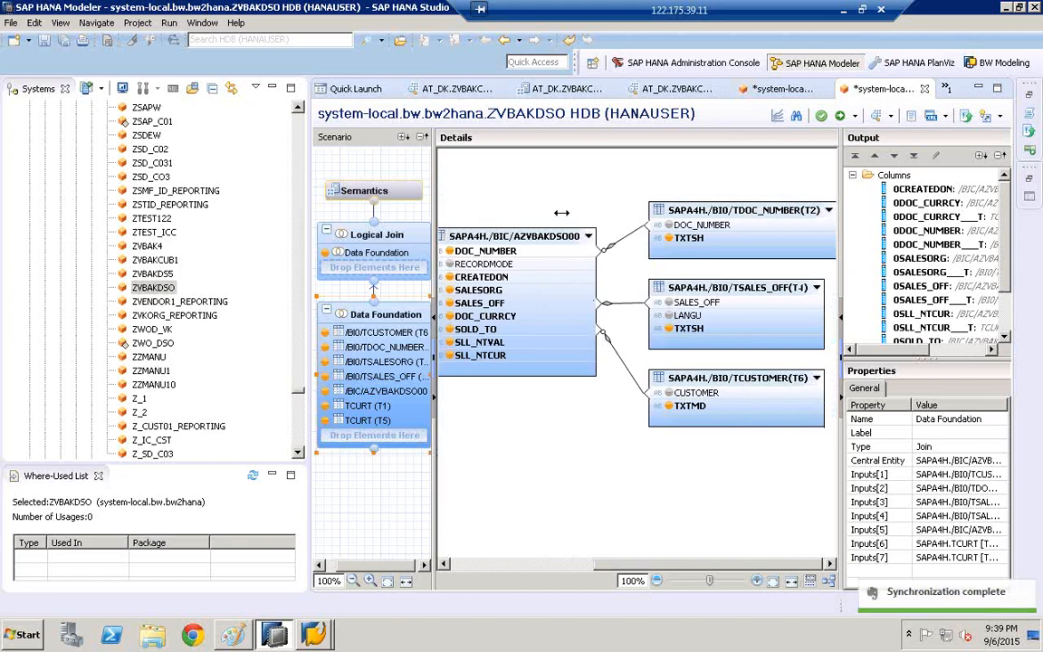
# Switch to the SAP Edit DataStore Object window and open the Employee Id characteristic (E11_EID) from the E11_CHAR InfoObject catalog.
pyautogui.click(145, 290)
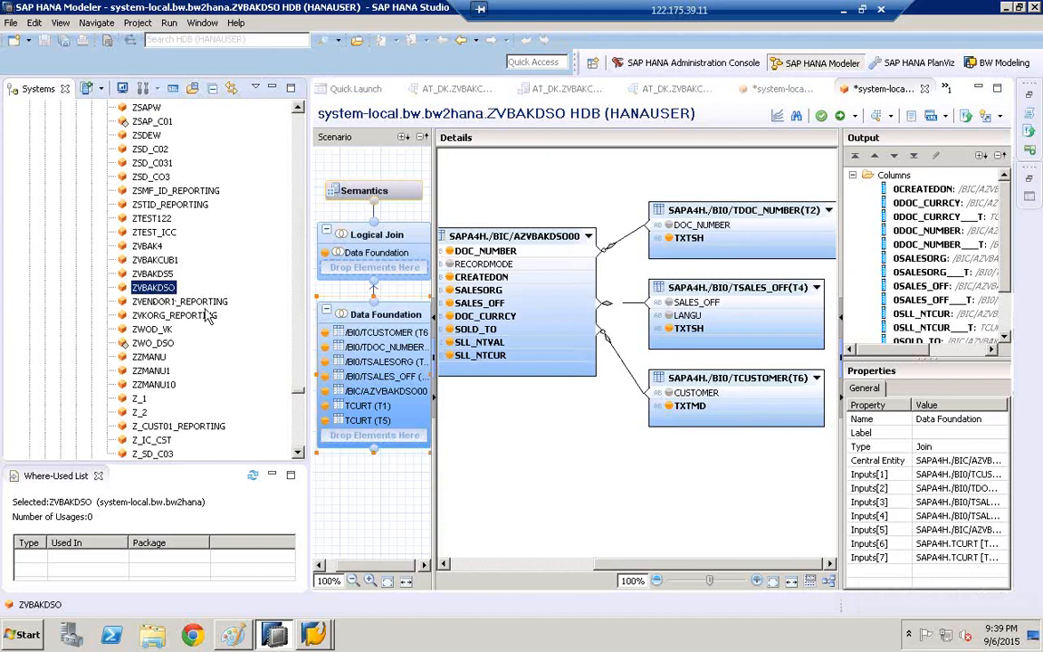
pyautogui.click(319, 636)
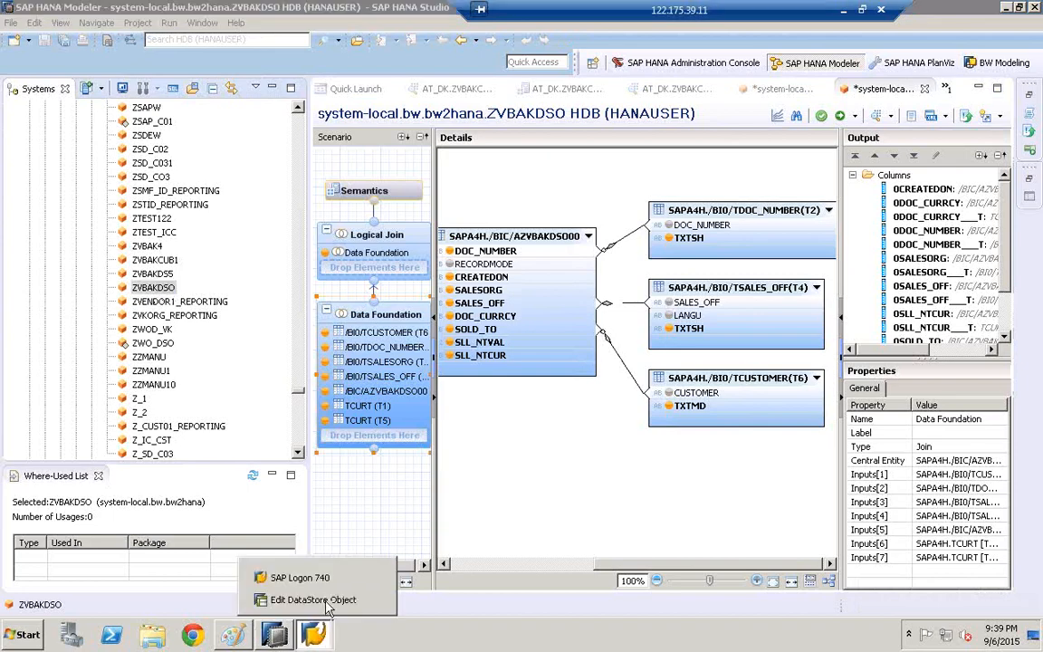
pyautogui.click(324, 600)
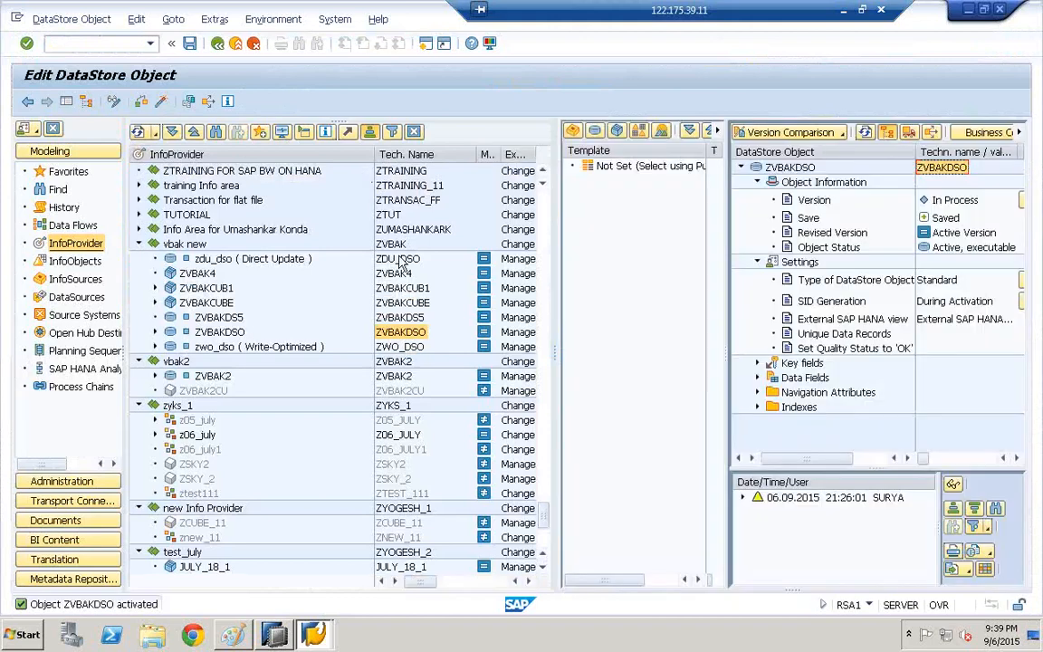
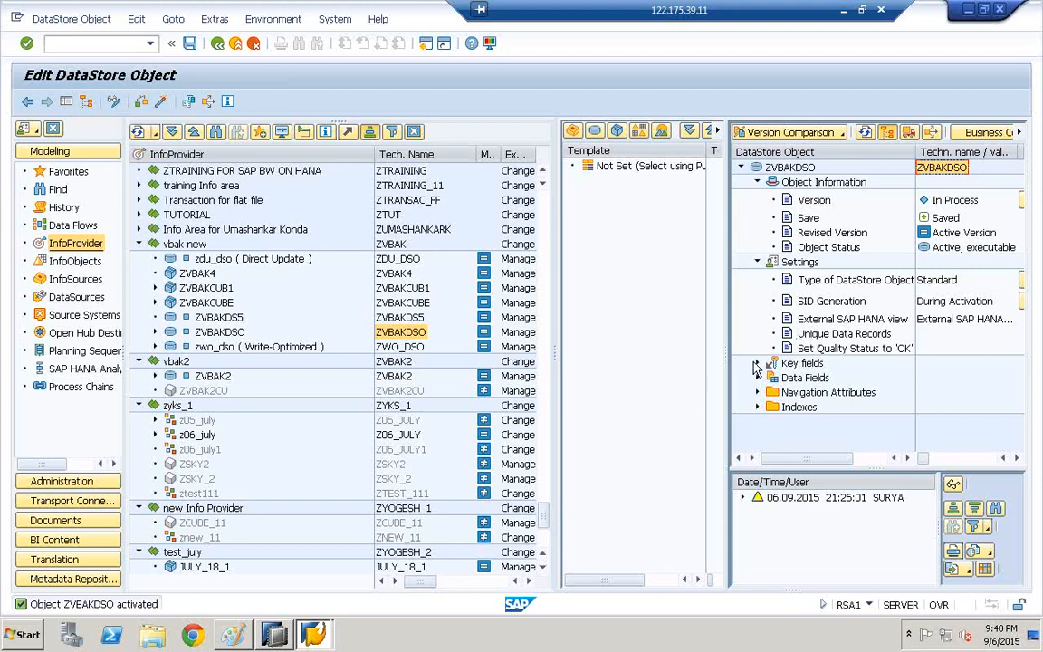
pyautogui.click(64, 264)
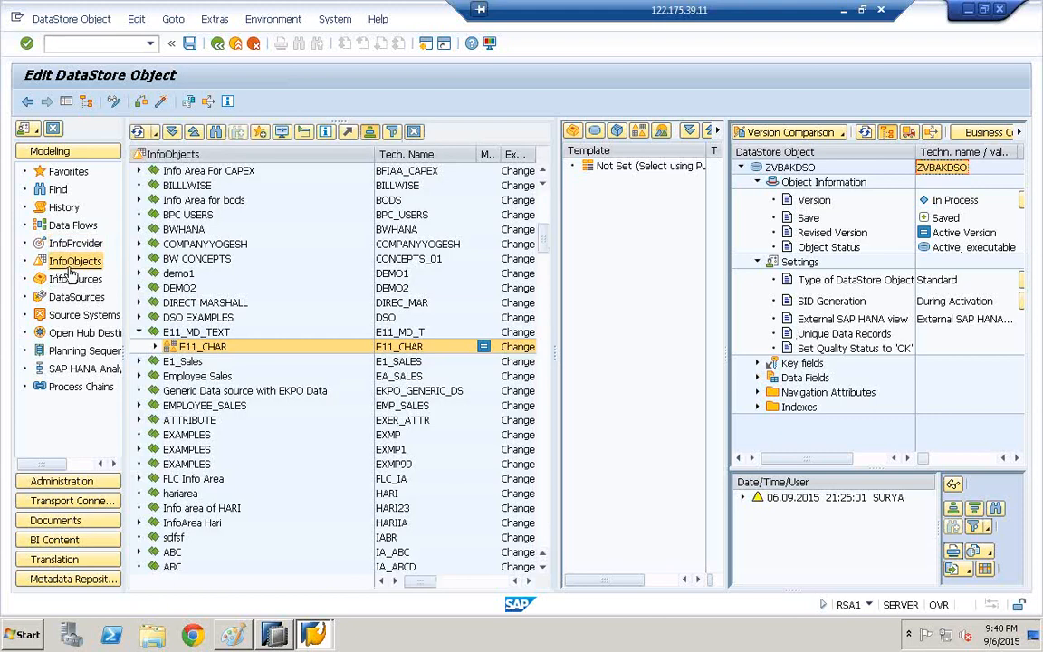
pyautogui.click(154, 348)
pyautogui.click(204, 363)
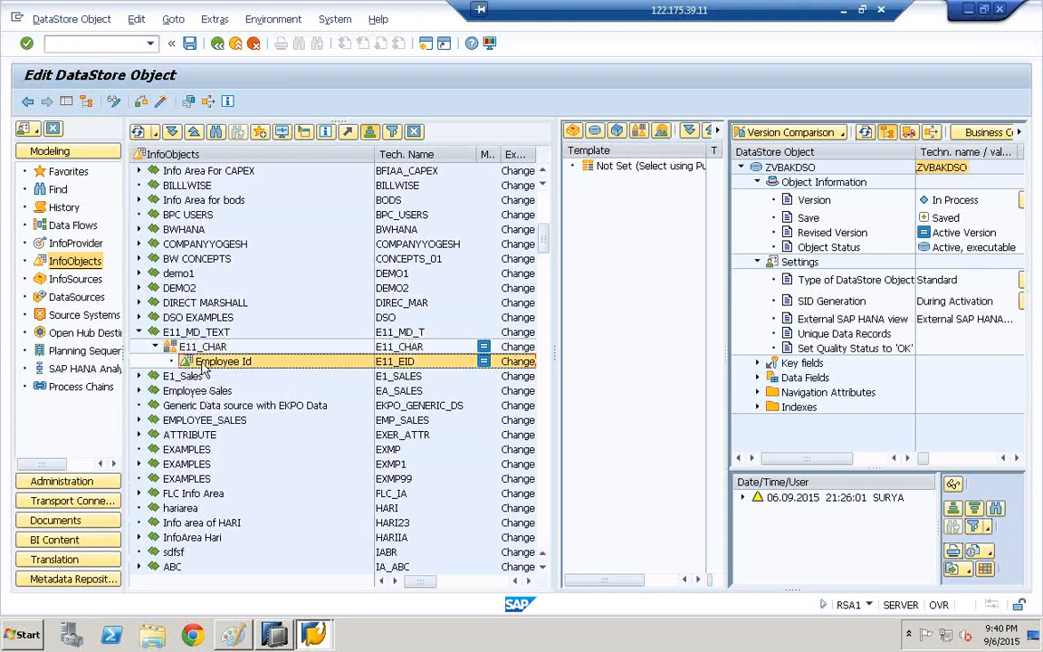
pyautogui.doubleClick(201, 366)
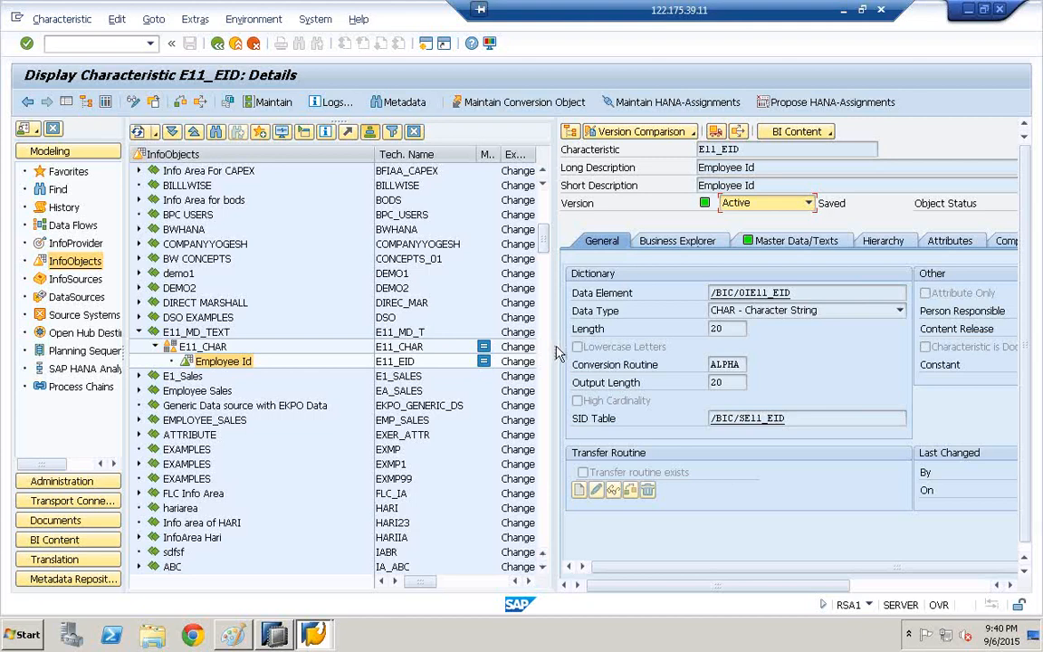
# Enlarge the characteristic's details area and examine the External SAP HANA View options in its master data and text settings.
pyautogui.moveTo(555, 348); pyautogui.dragTo(360, 322)
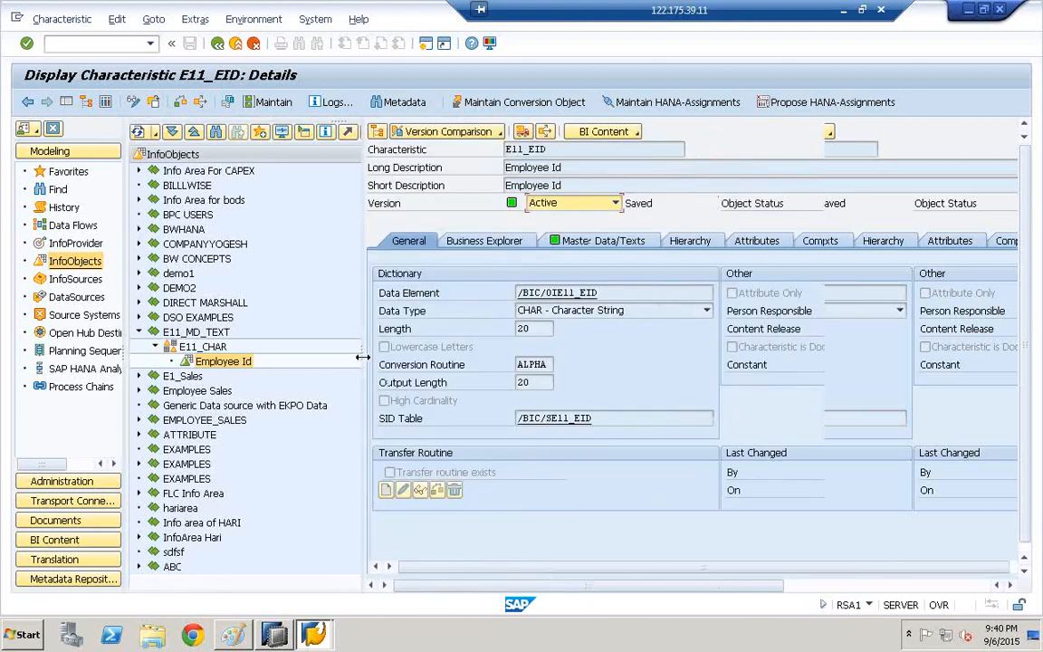
pyautogui.click(593, 247)
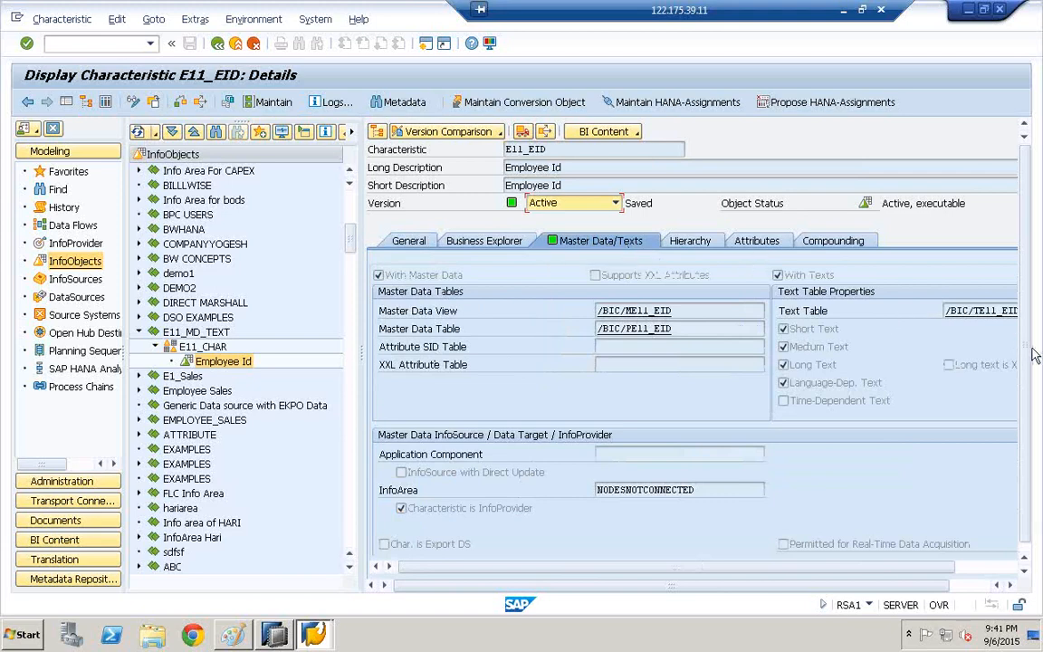
pyautogui.scroll(-1, 889, 578)
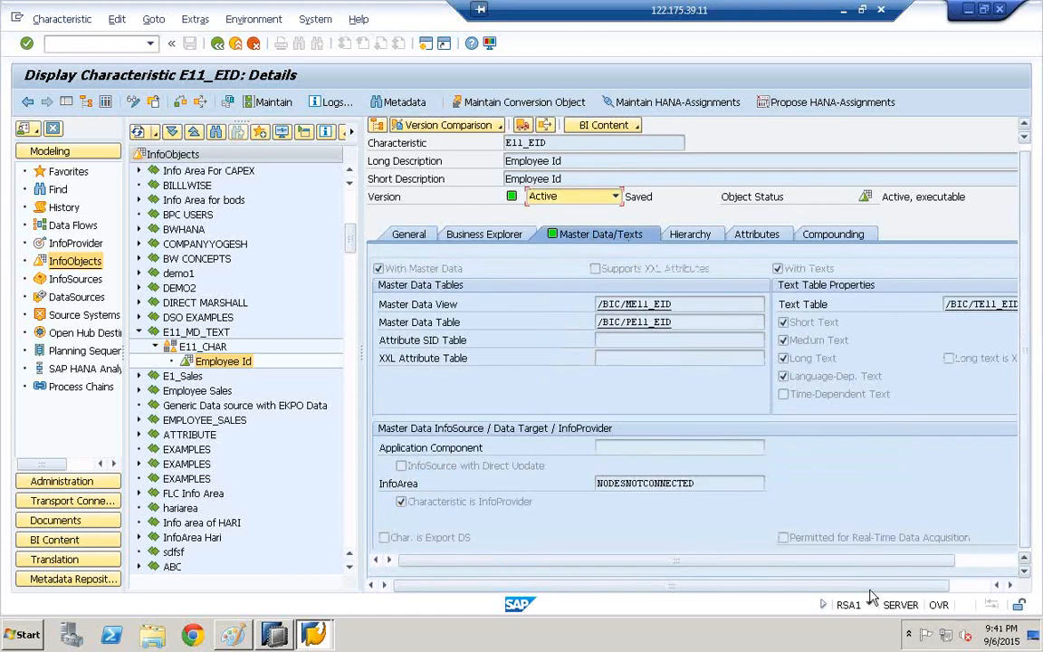
pyautogui.click(961, 587)
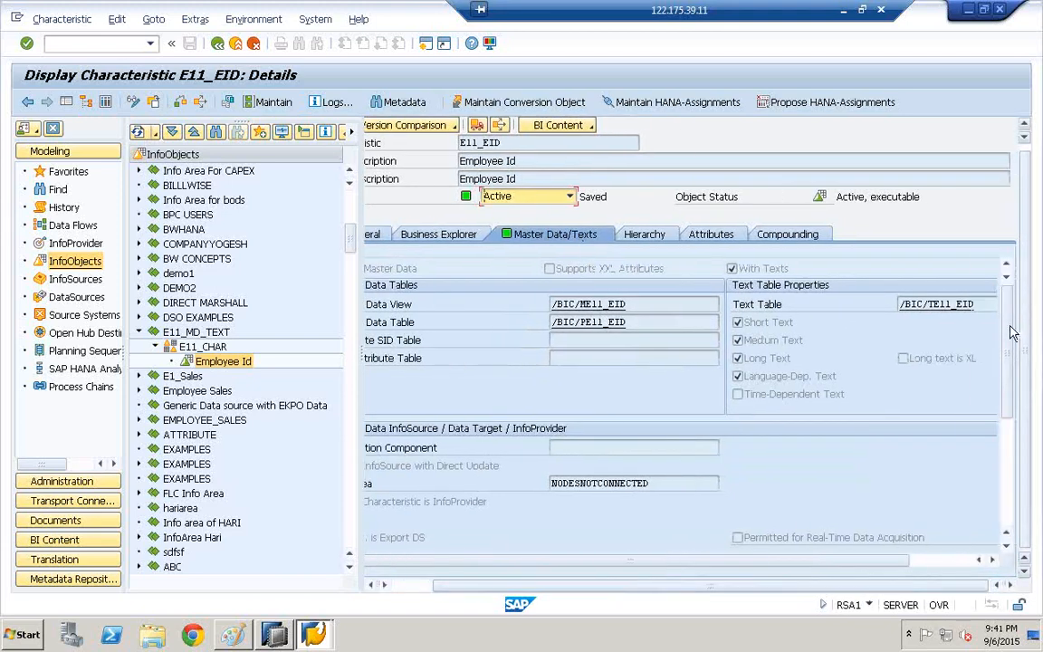
pyautogui.moveTo(1007, 339); pyautogui.dragTo(1007, 416)
pyautogui.scroll(-2, 1010, 423)
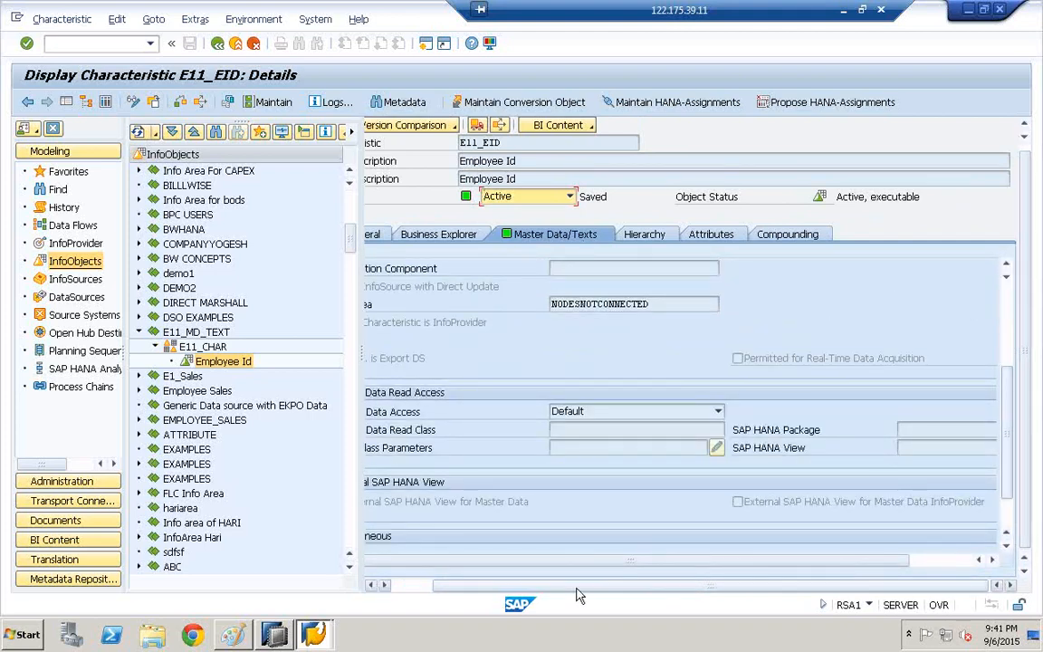
pyautogui.moveTo(564, 587); pyautogui.dragTo(525, 586)
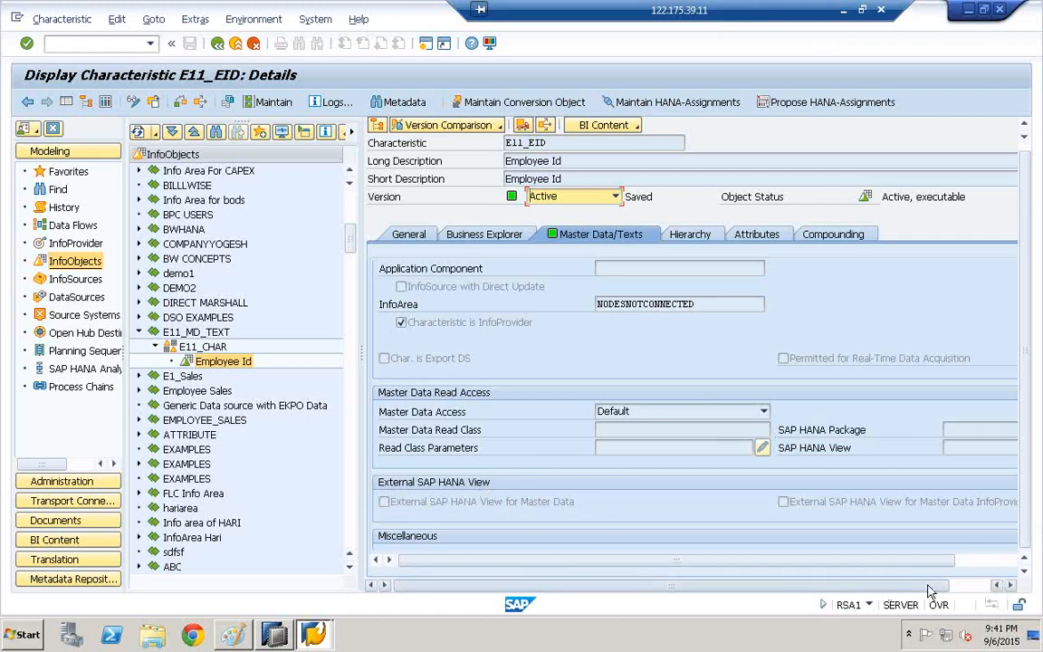
pyautogui.moveTo(927, 586); pyautogui.dragTo(970, 587)
pyautogui.moveTo(830, 597); pyautogui.dragTo(600, 602)
# In edit mode, enable the external SAP HANA views for Master Data and for Master Data InfoProvider on E11_EID, and activate the characteristic.
pyautogui.click(134, 104)
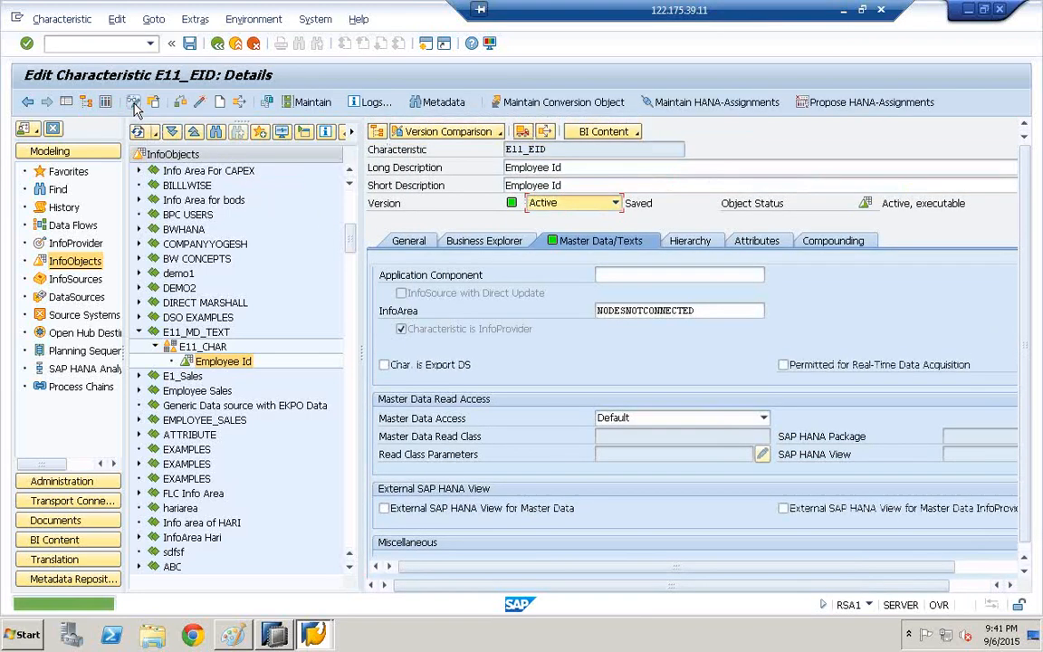
pyautogui.click(384, 509)
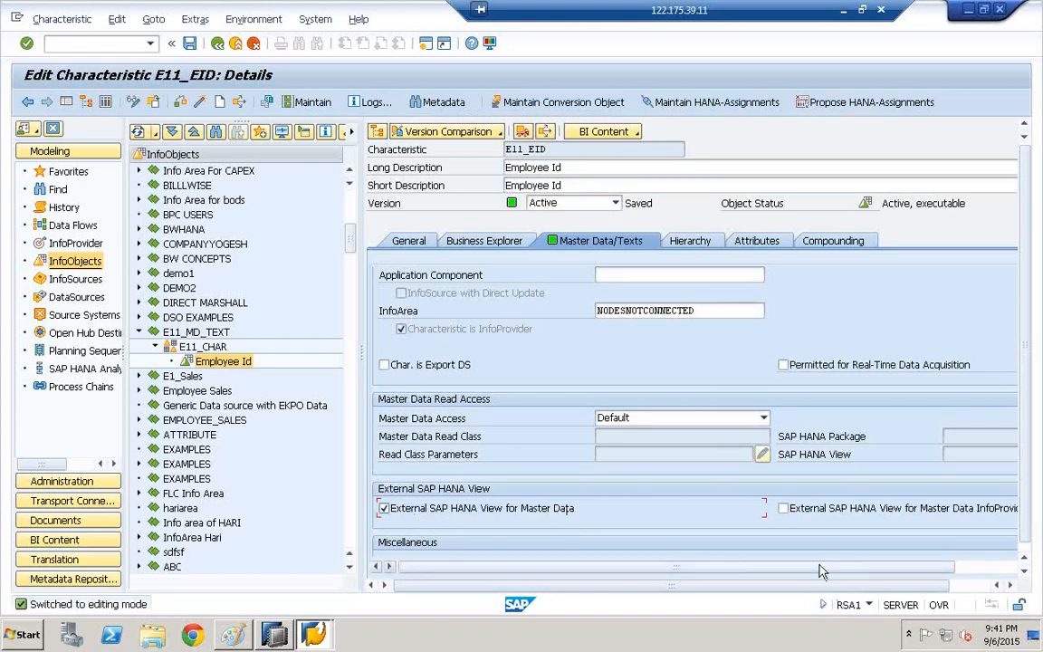
pyautogui.click(782, 510)
pyautogui.moveTo(939, 587); pyautogui.dragTo(982, 586)
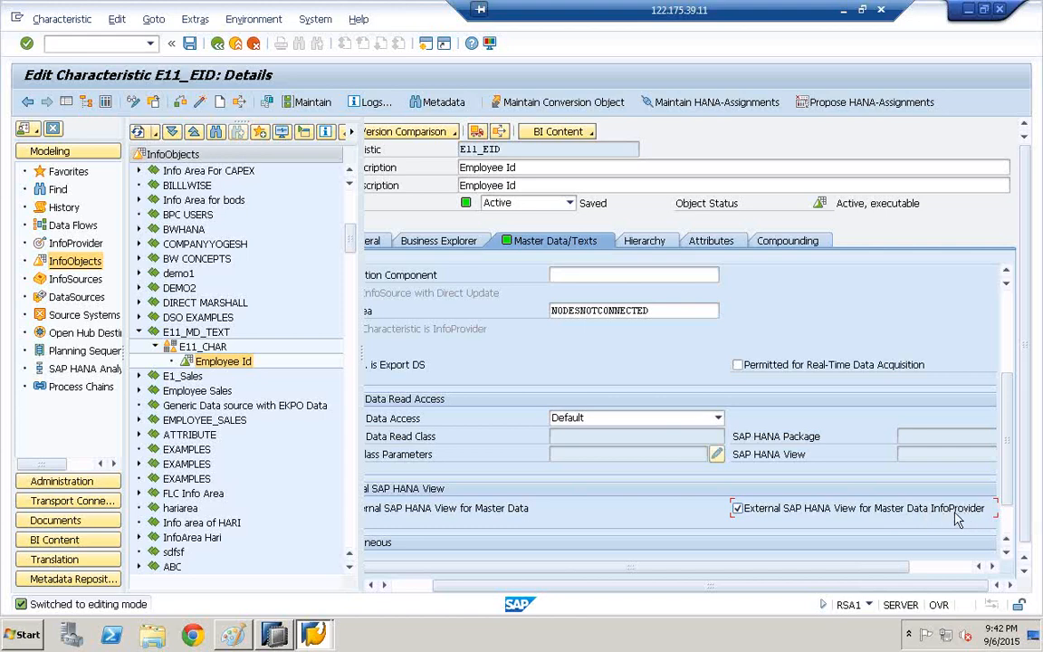
pyautogui.click(409, 586)
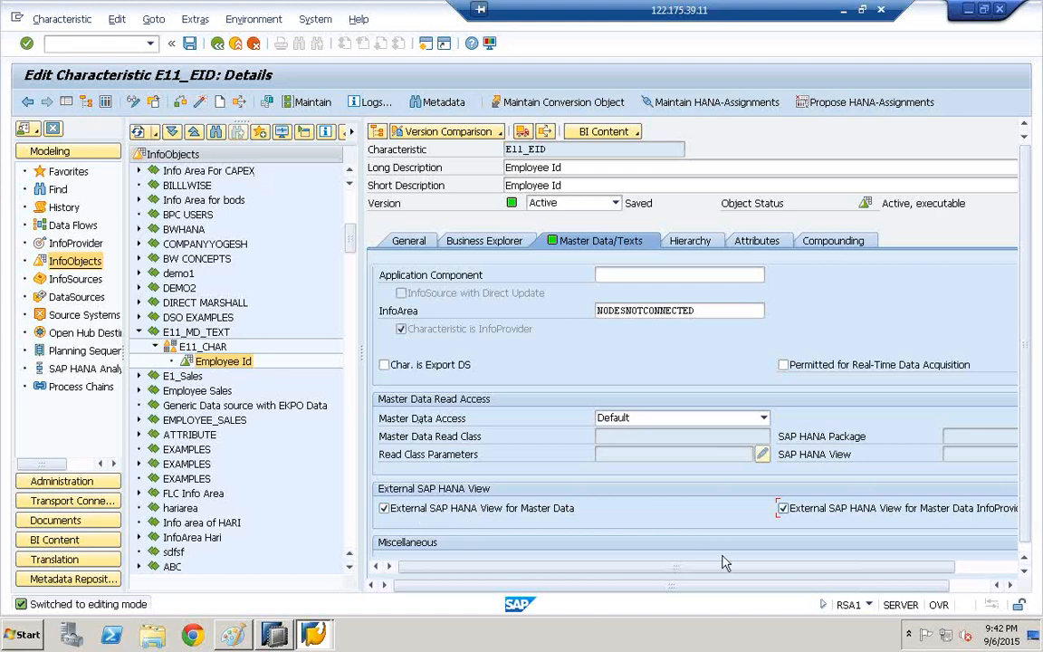
pyautogui.click(201, 103)
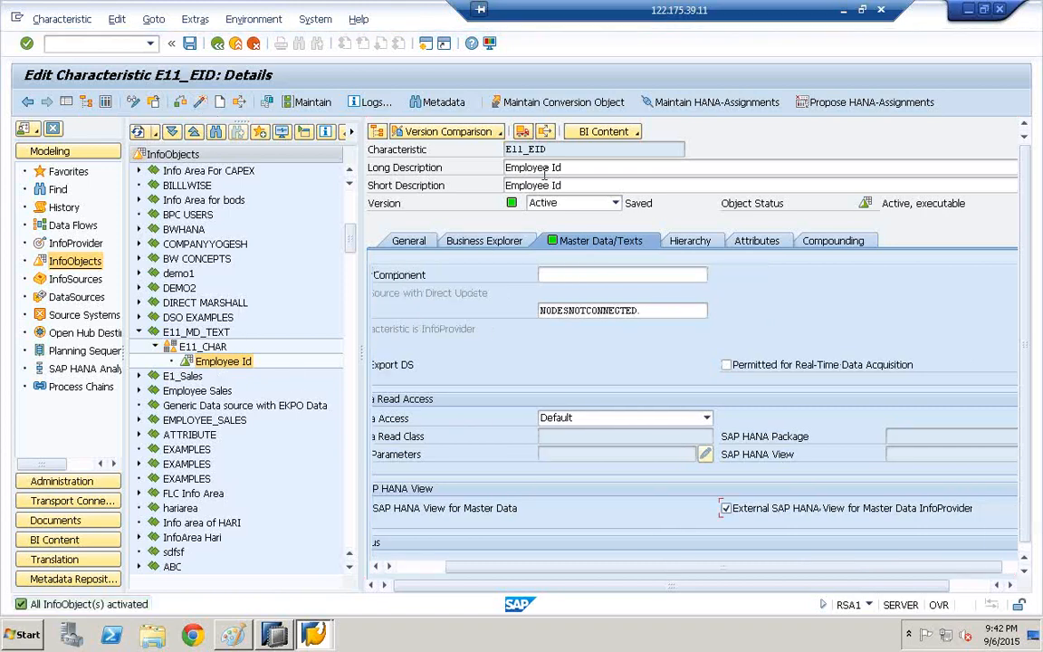
# Copy the characteristic's technical name E11_EID and switch to SAP HANA Studio.
pyautogui.moveTo(558, 148); pyautogui.dragTo(453, 155)
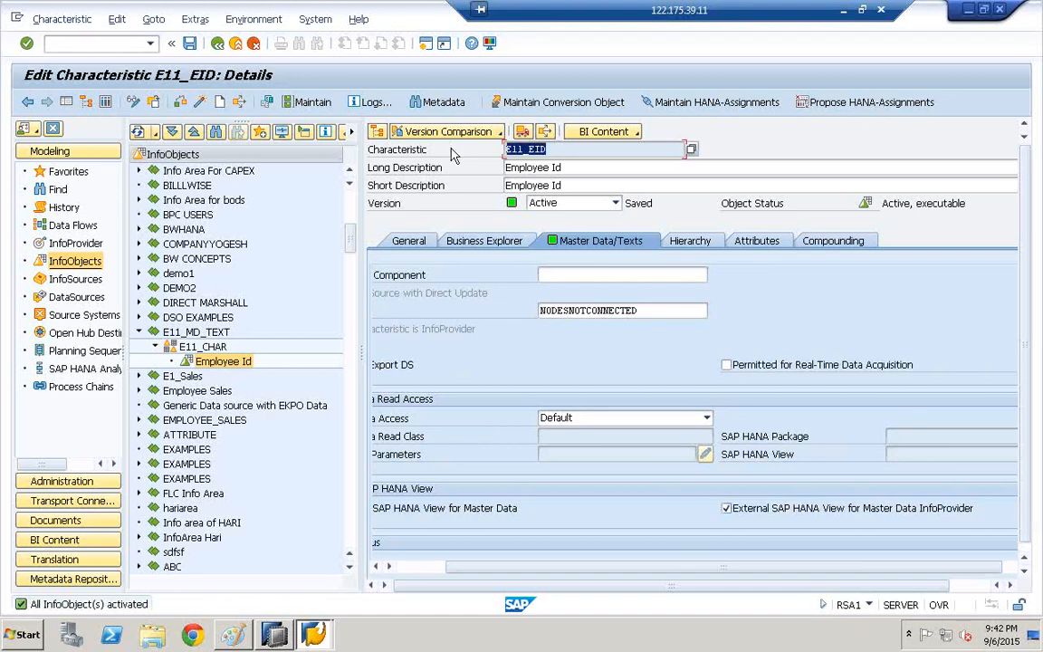
pyautogui.hotkey('ctrl', 'c')
pyautogui.click(275, 635)
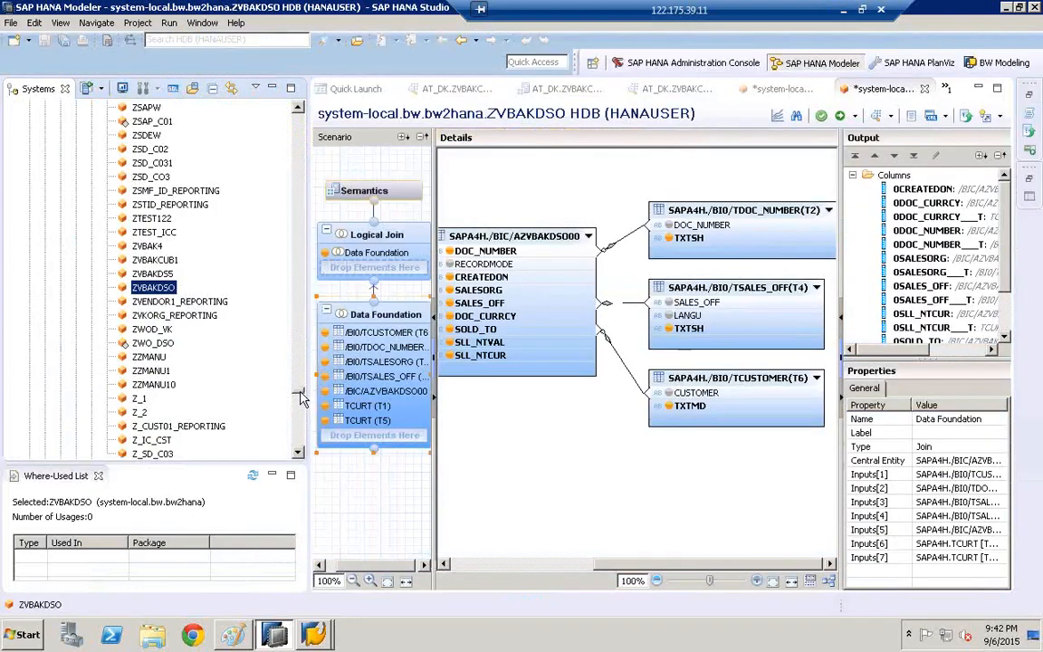
# Search the system-local.bw.bw2hana package for E11_EID and select the exact match among the found objects.
pyautogui.moveTo(301, 399)
pyautogui.mouseDown()
pyautogui.moveTo(297, 114)
pyautogui.moveTo(296, 379)
pyautogui.mouseUp()
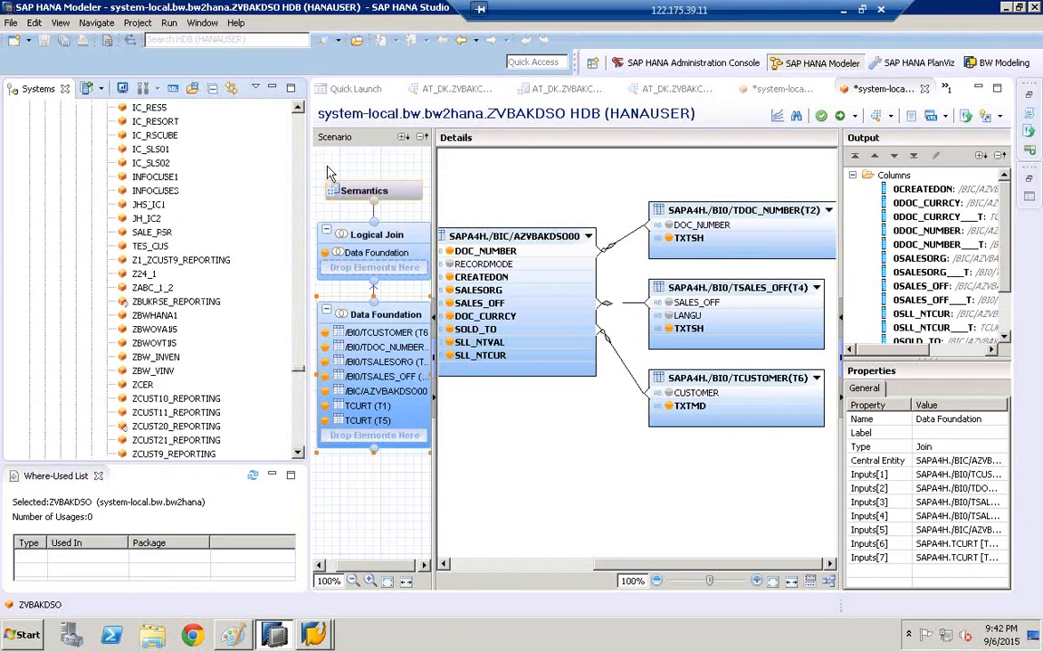
pyautogui.click(300, 107)
pyautogui.click(299, 107)
pyautogui.click(299, 107)
pyautogui.click(300, 107)
pyautogui.click(300, 107)
pyautogui.click(299, 107)
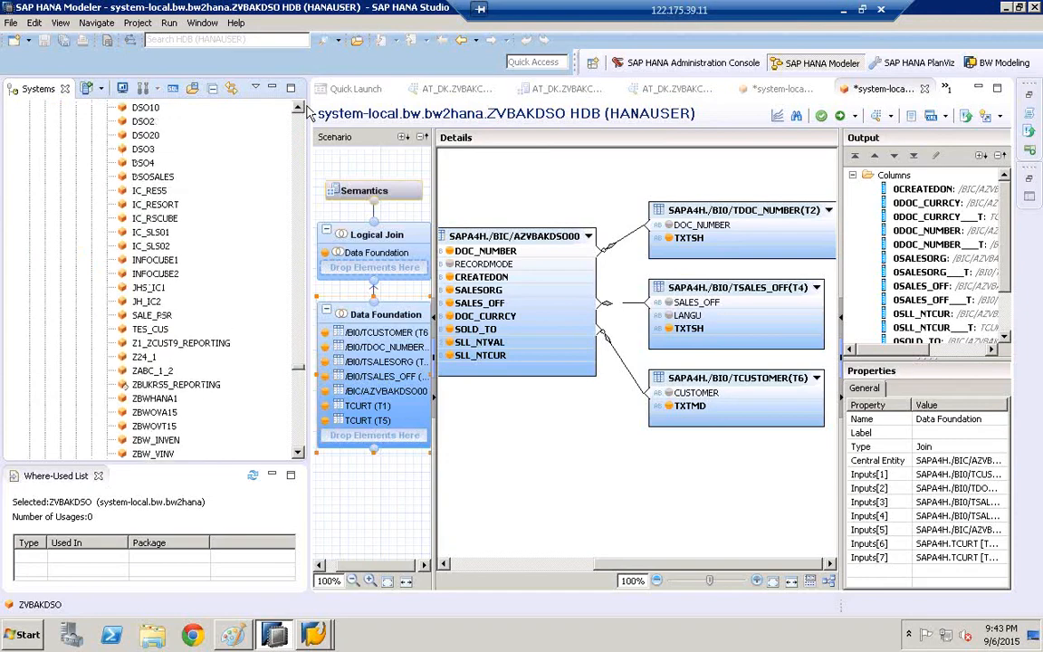
pyautogui.click(303, 107)
pyautogui.click(302, 106)
pyautogui.click(302, 107)
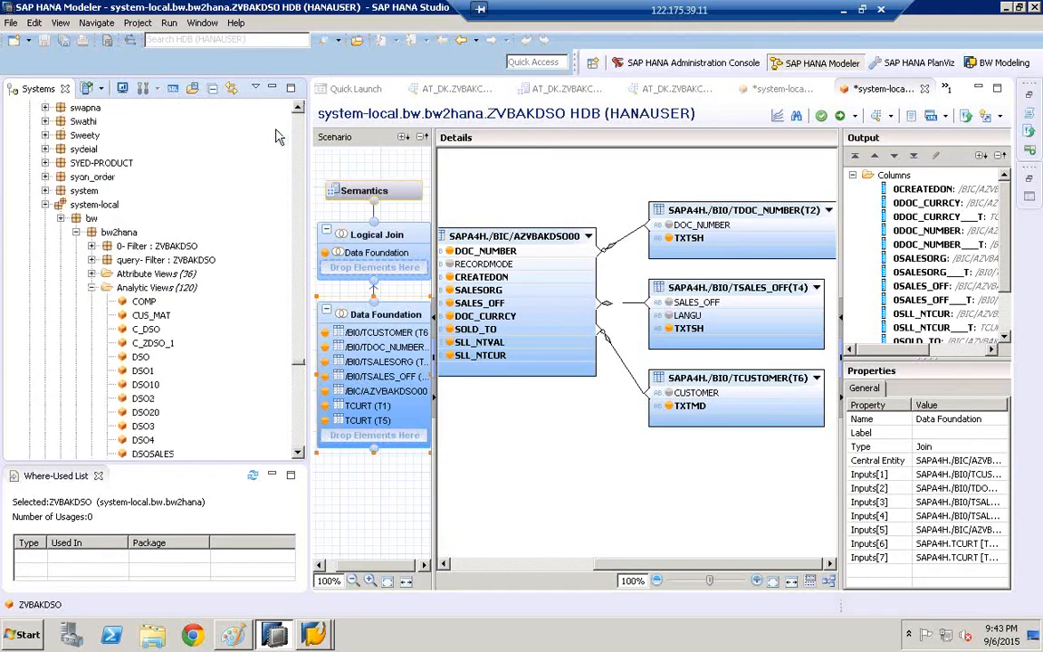
pyautogui.click(90, 219)
pyautogui.click(107, 234)
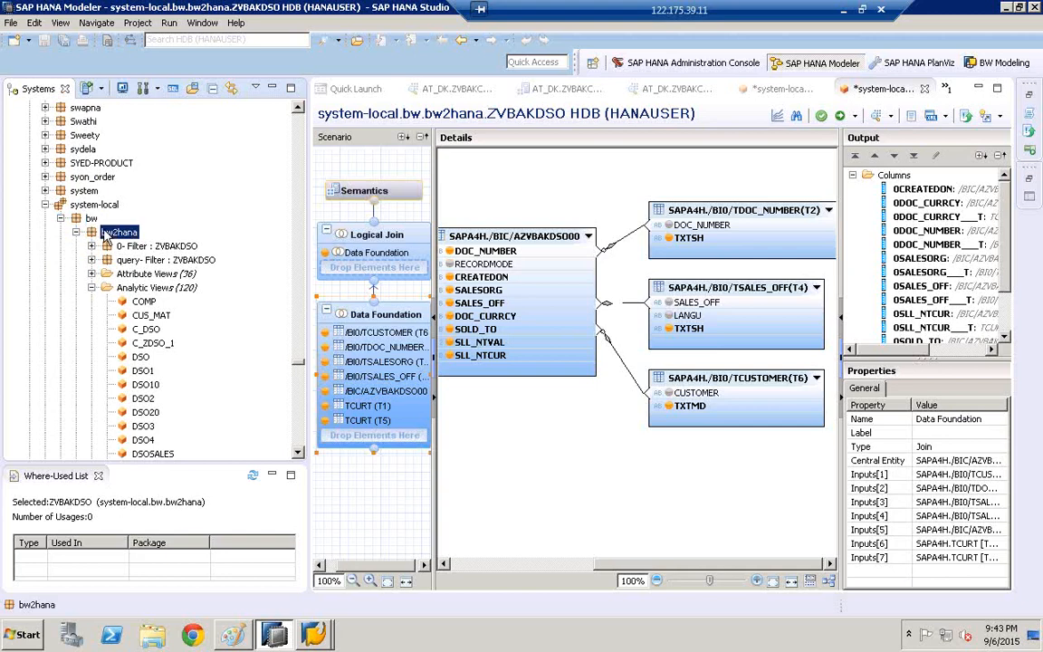
pyautogui.rightClick(107, 237)
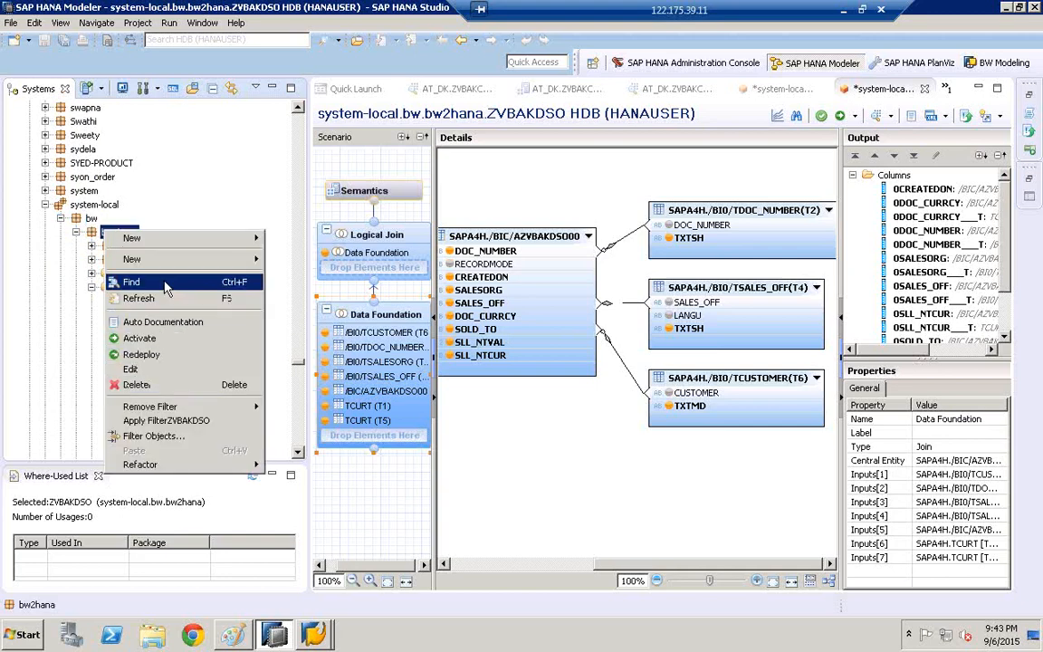
pyautogui.click(136, 281)
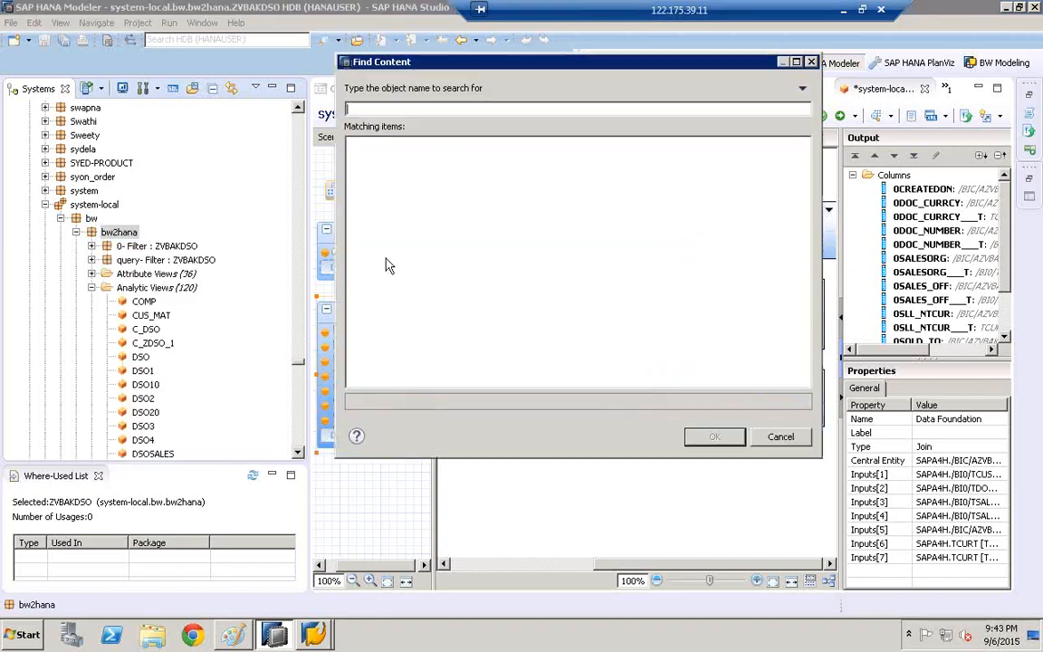
pyautogui.write('E11_EID')
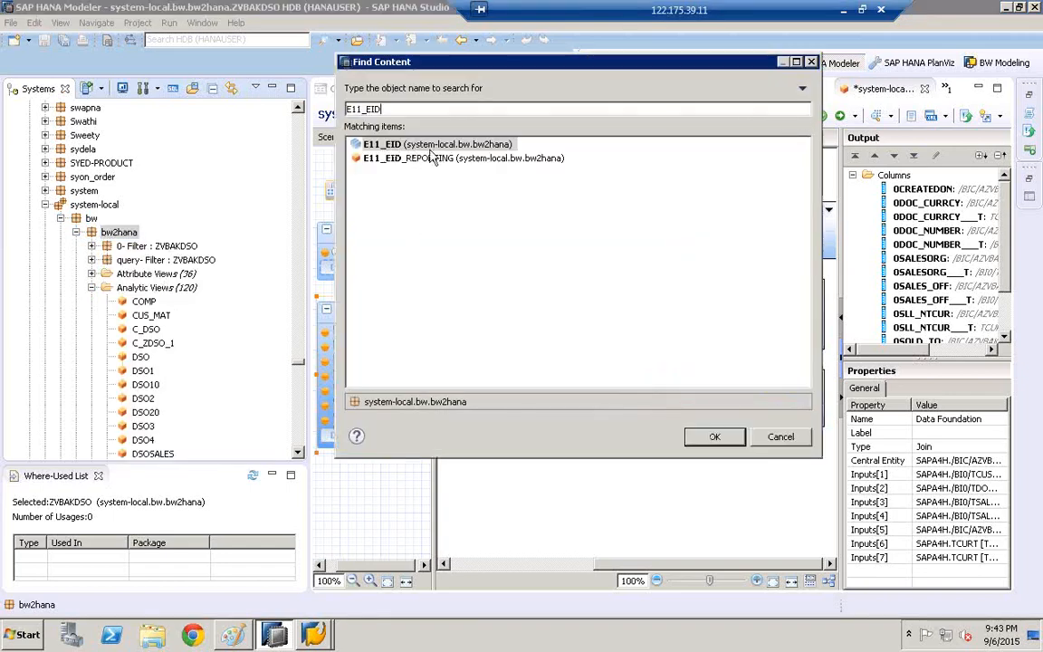
pyautogui.click(389, 144)
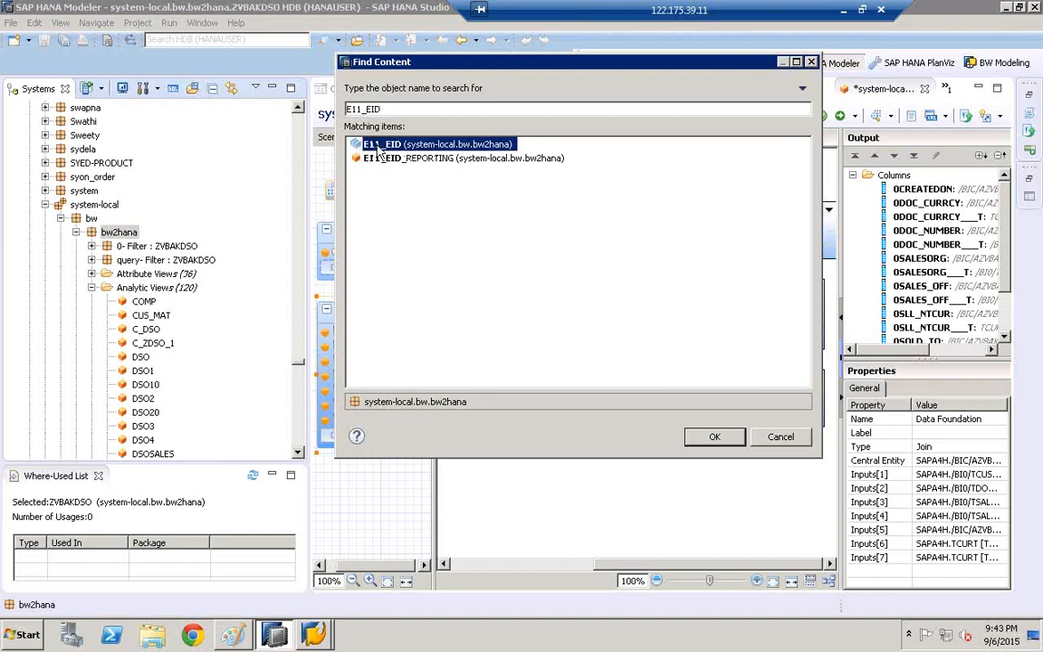
# Switch to the SAP Edit Characteristic window, review the External SAP HANA View settings of E11_EID, and return to SAP HANA Studio.
pyautogui.click(313, 634)
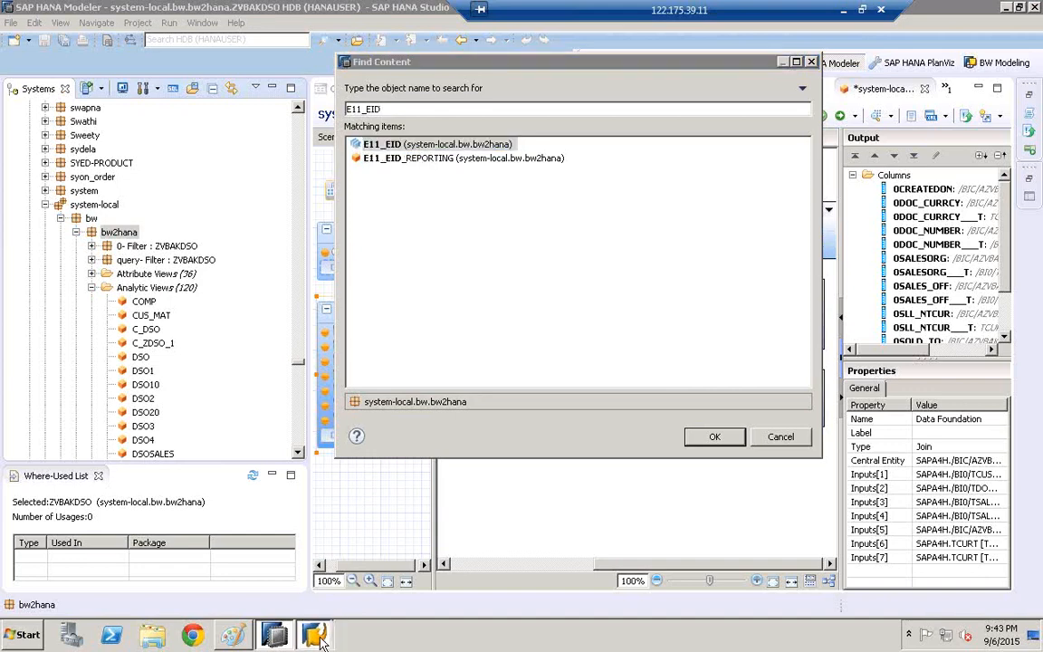
pyautogui.click(332, 605)
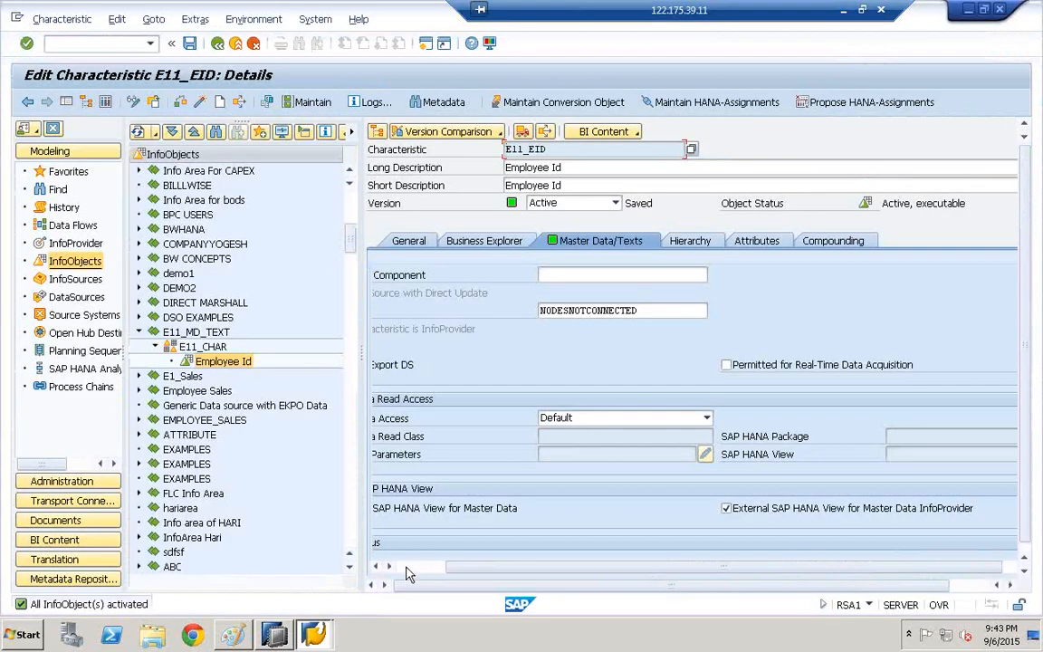
pyautogui.click(407, 569)
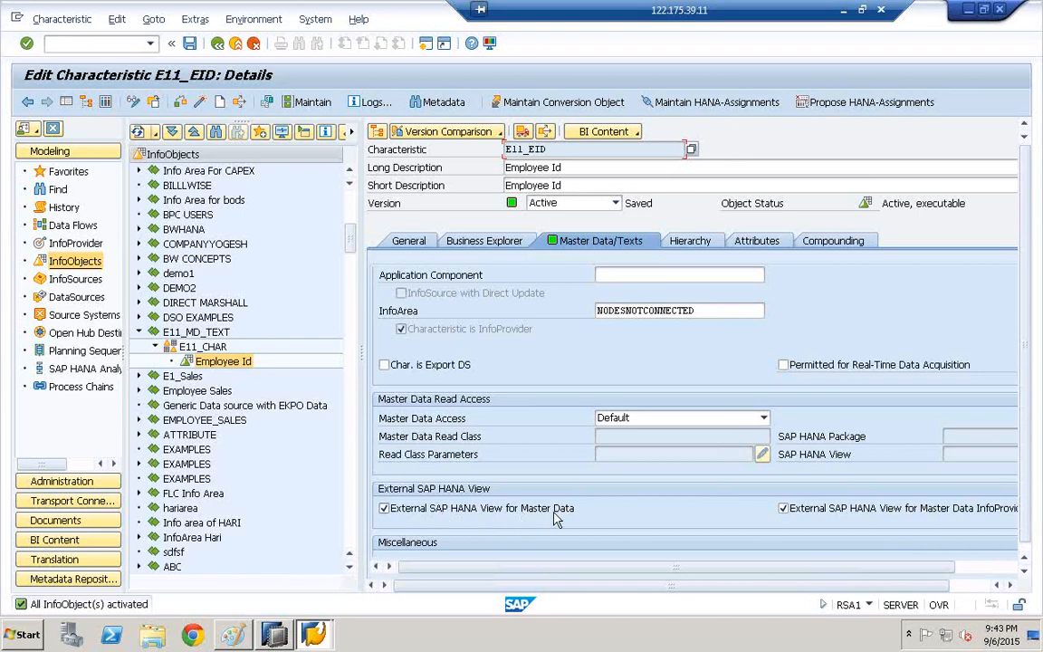
pyautogui.click(962, 586)
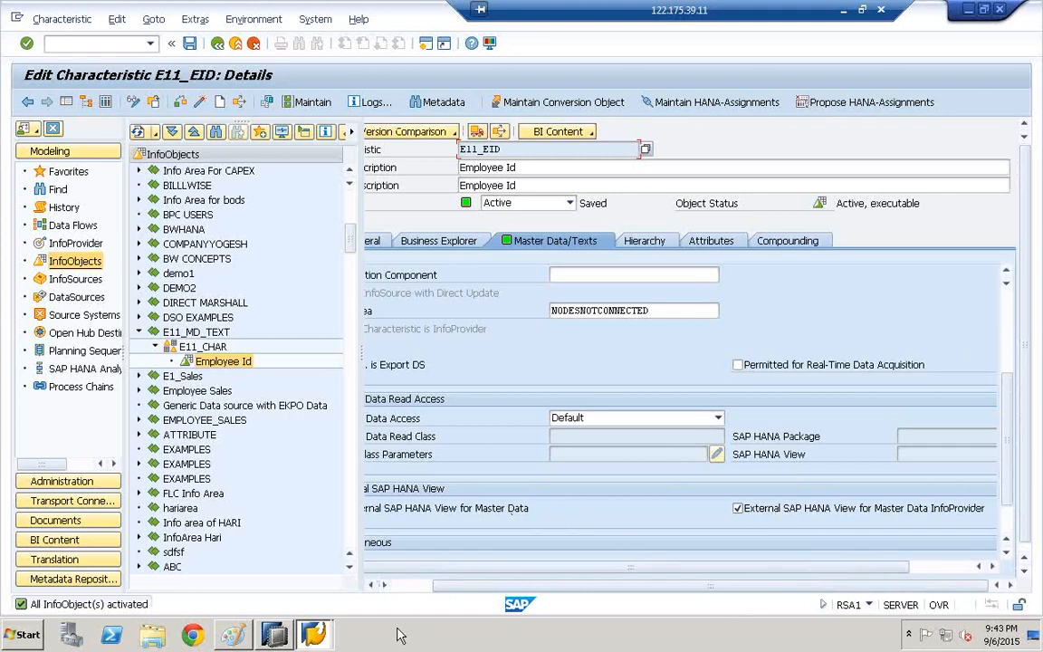
pyautogui.click(275, 634)
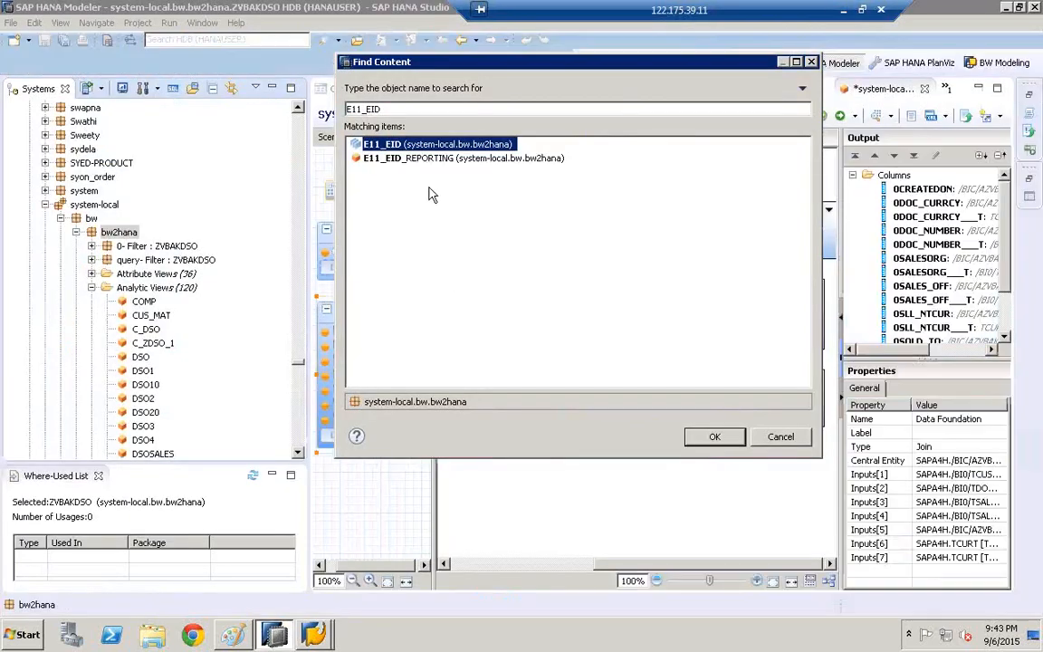
# Open the E11_EID attribute view from the search matches and auto-arrange the tables in its Data Foundation.
pyautogui.click(381, 160)
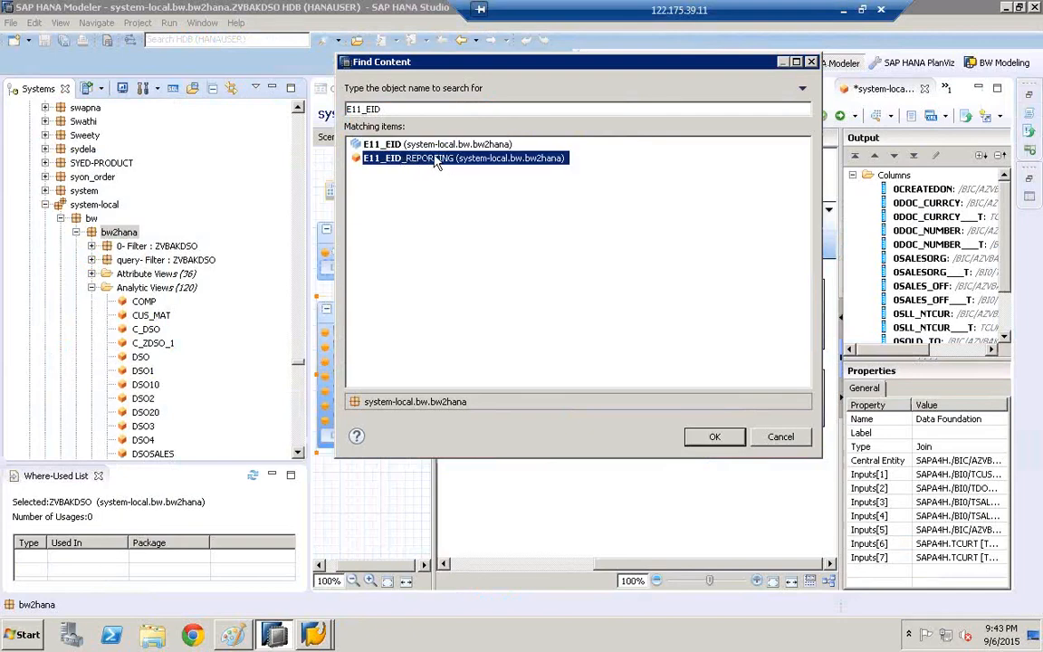
pyautogui.click(391, 145)
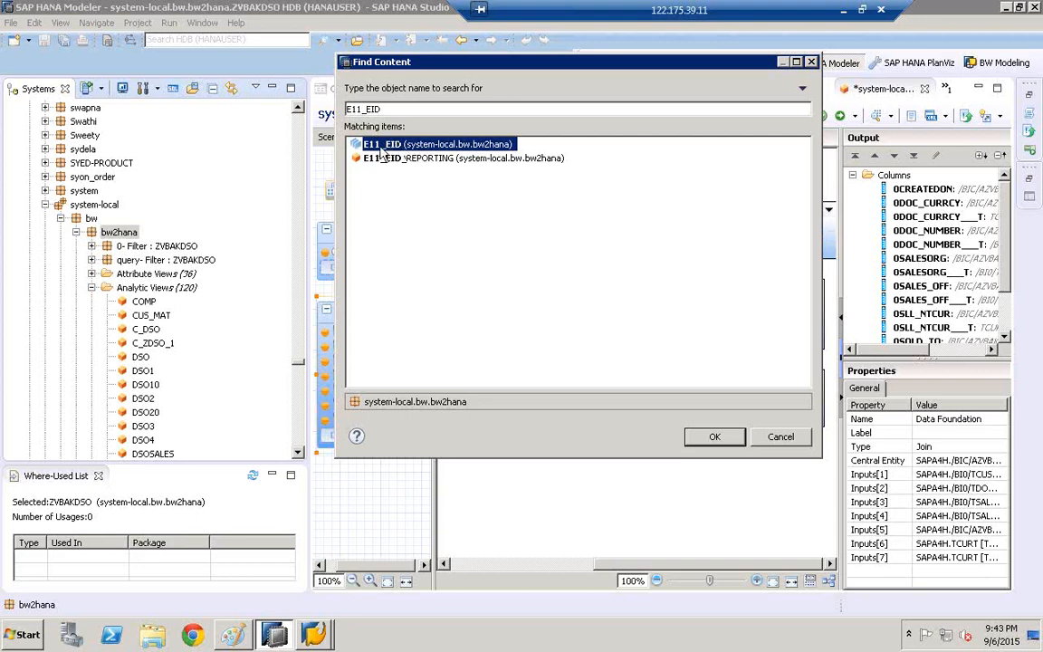
pyautogui.click(715, 438)
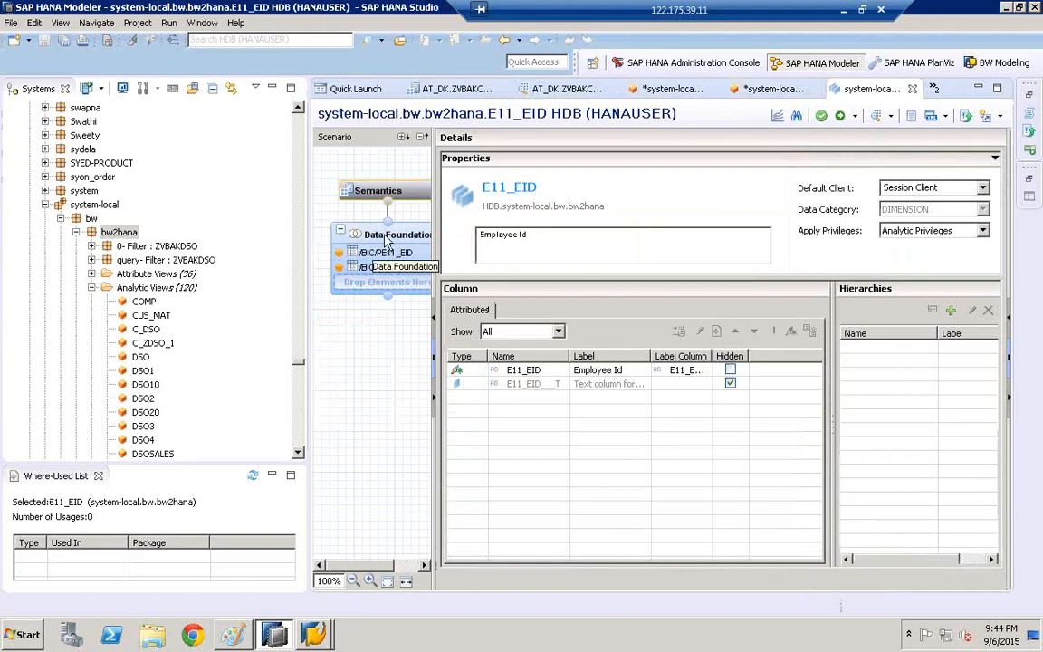
pyautogui.click(388, 237)
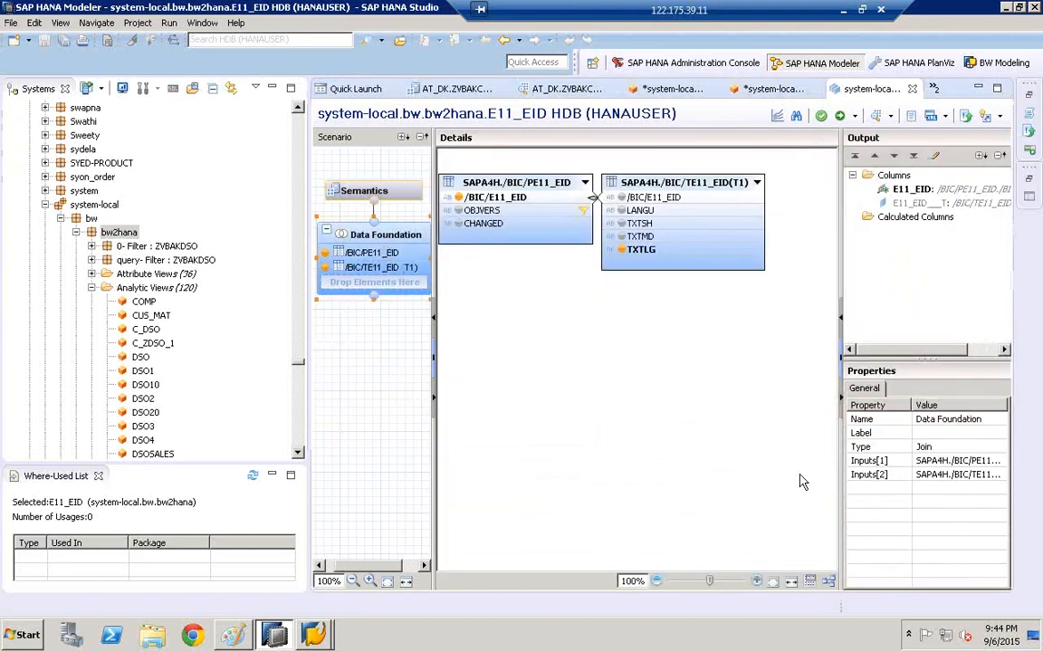
pyautogui.click(829, 582)
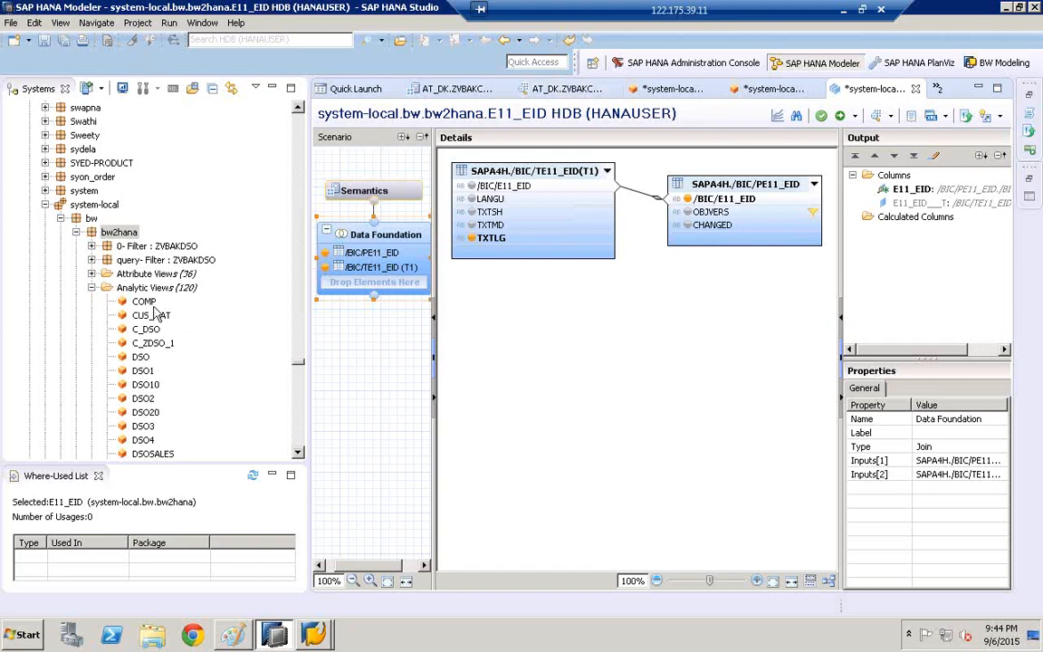
# Collapse the bw2hana package and open the BW Modeling perspective.
pyautogui.click(76, 232)
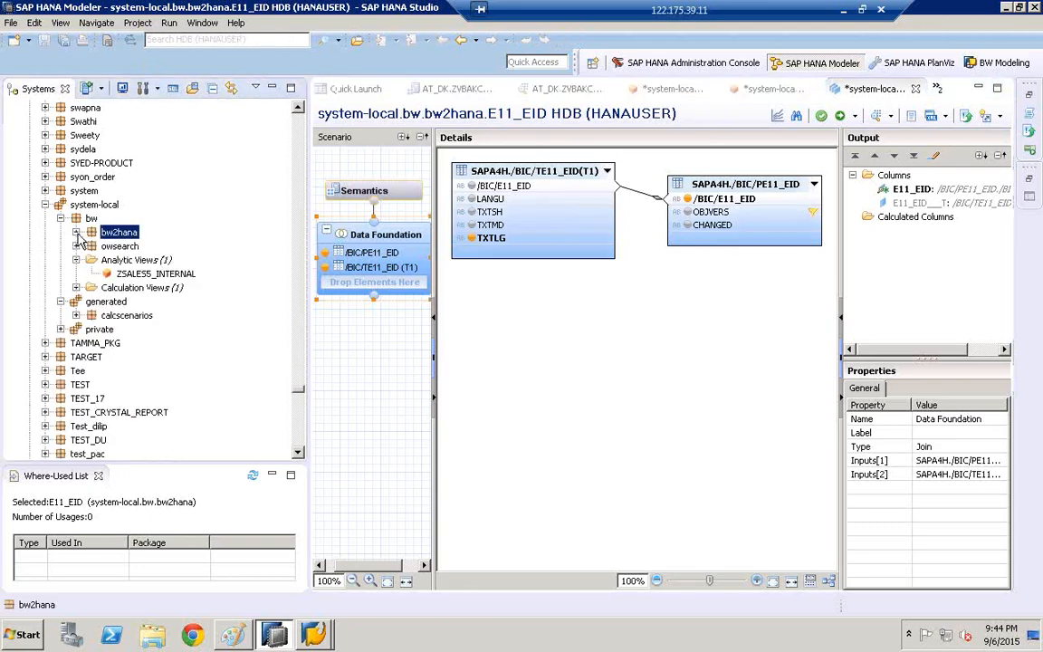
pyautogui.click(593, 65)
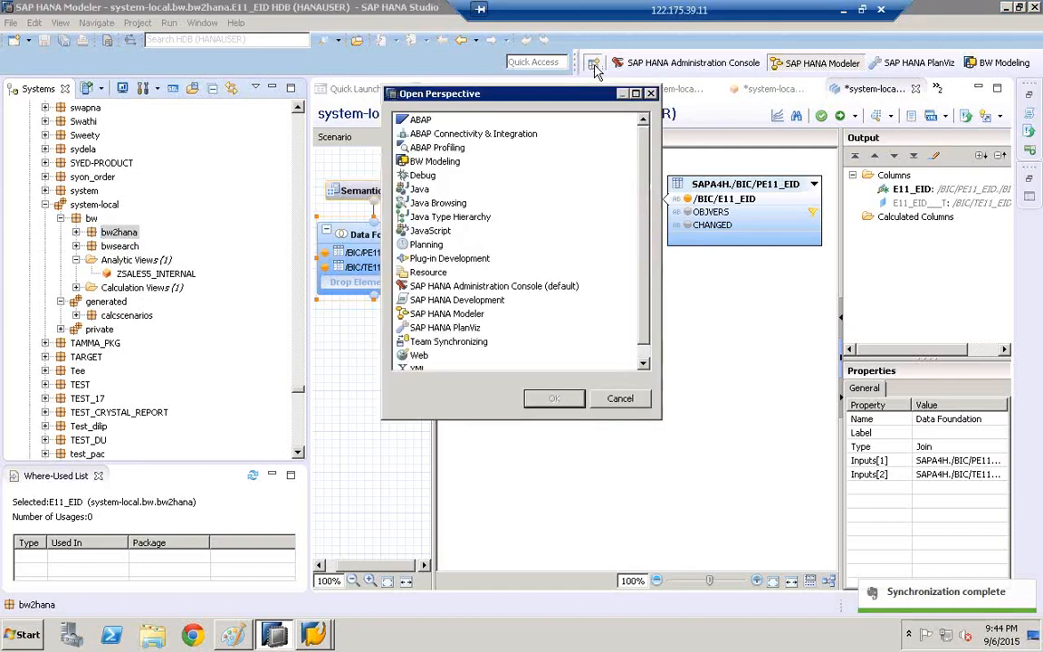
pyautogui.click(427, 164)
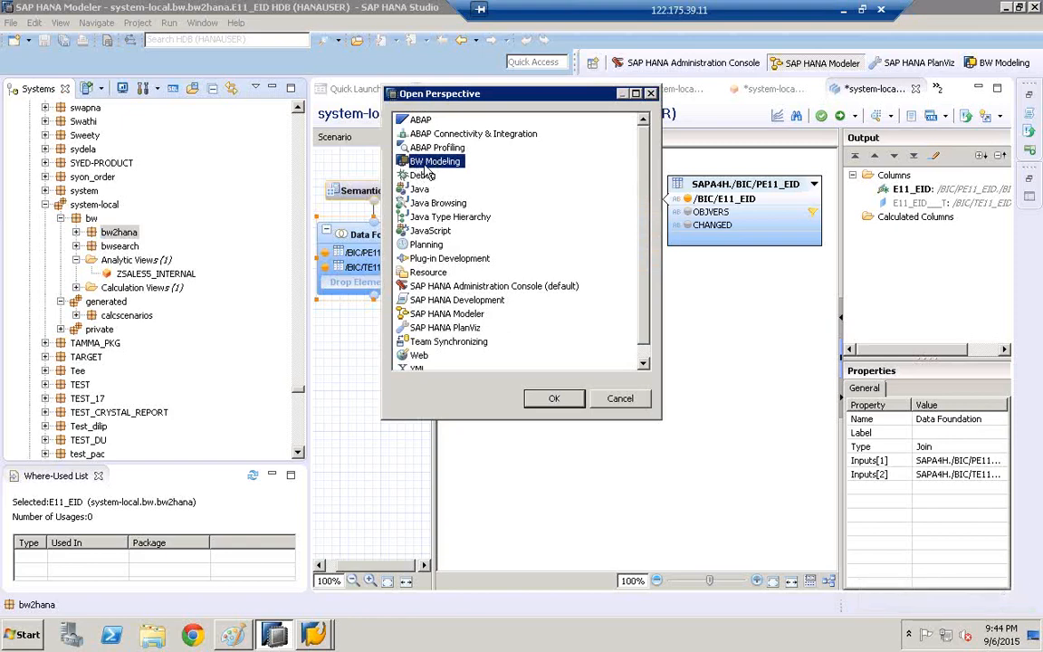
pyautogui.click(555, 399)
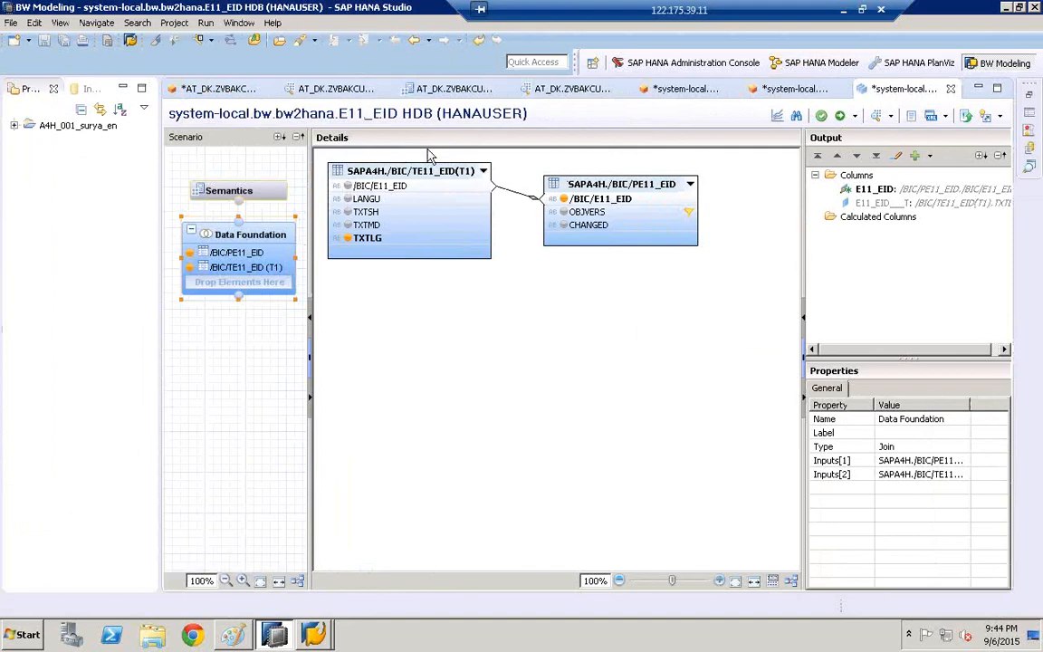
# Close all open editors, saving all four modified views.
pyautogui.rightClick(233, 97)
pyautogui.click(258, 126)
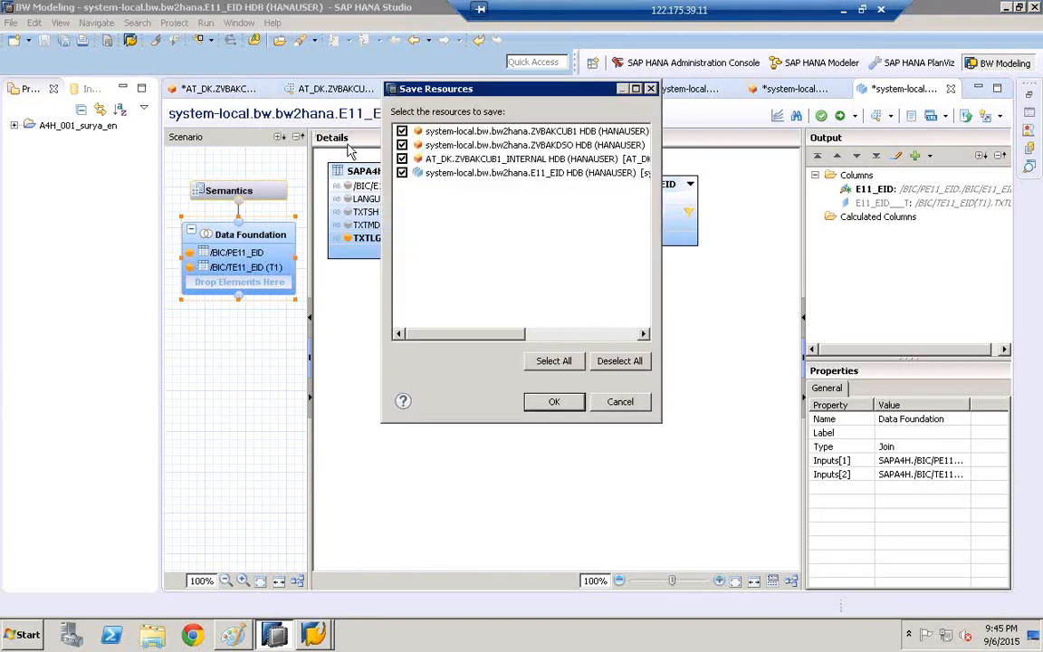
pyautogui.click(559, 402)
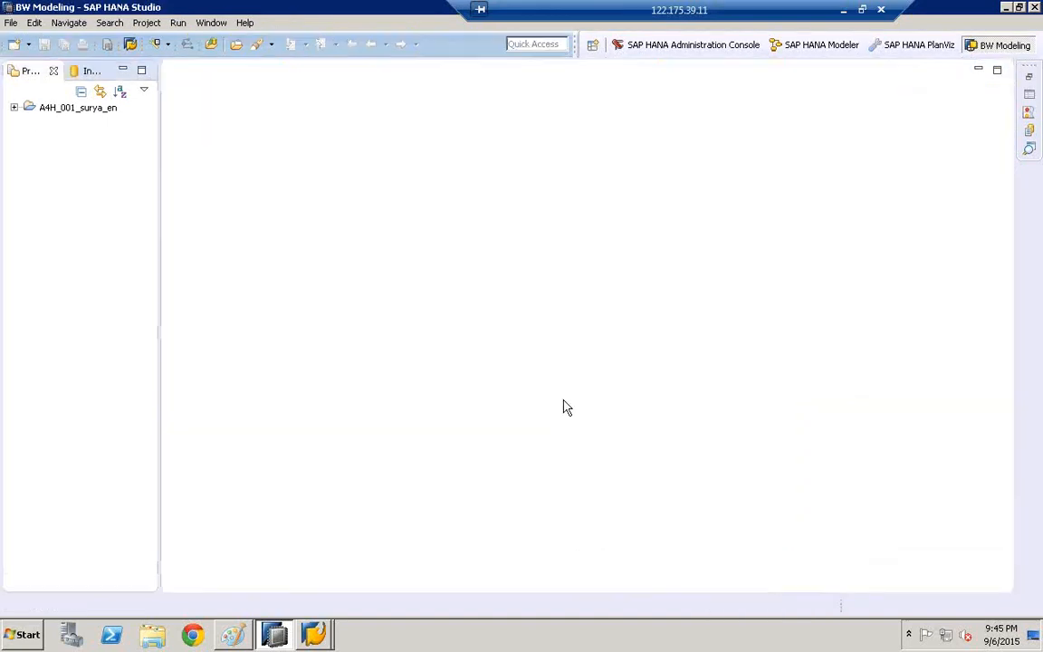
# Delete the existing BW project from the Project Explorer.
pyautogui.click(83, 109)
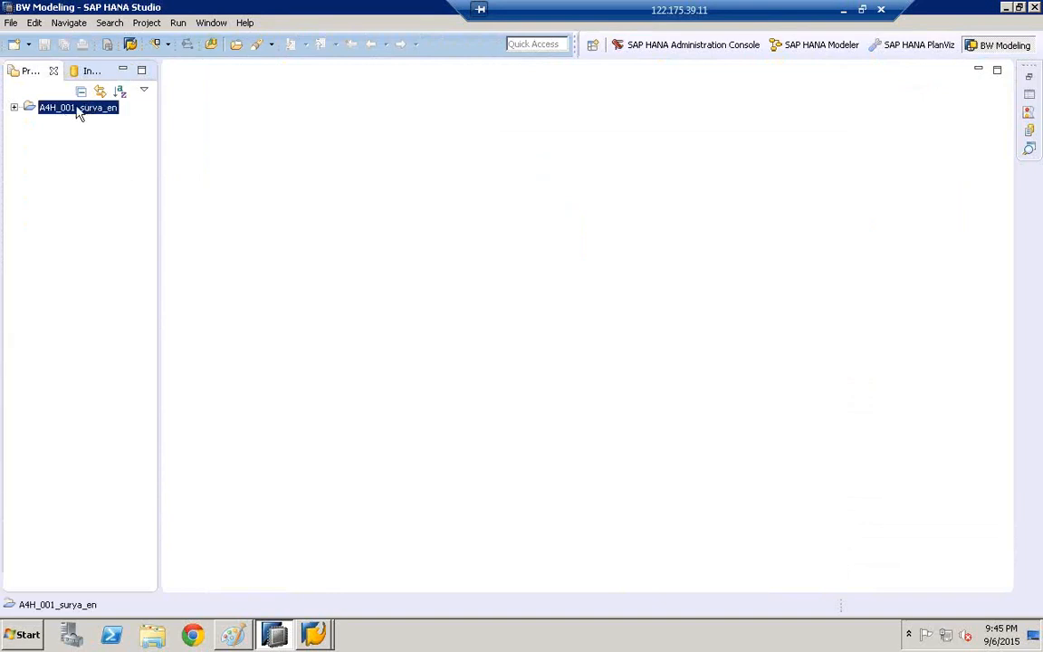
pyautogui.rightClick(80, 109)
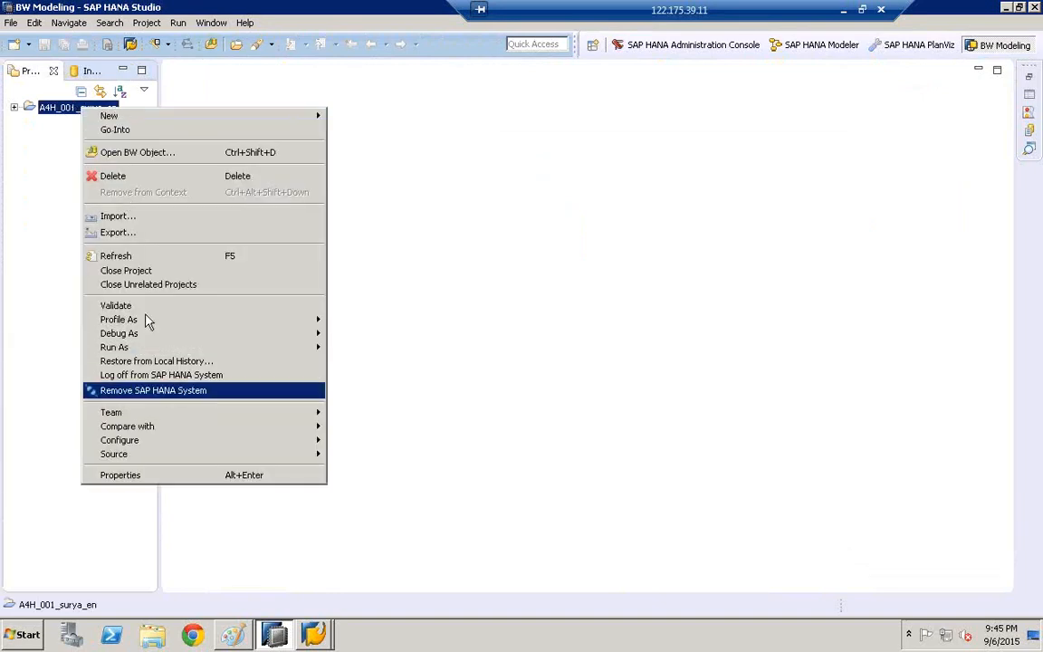
pyautogui.click(118, 177)
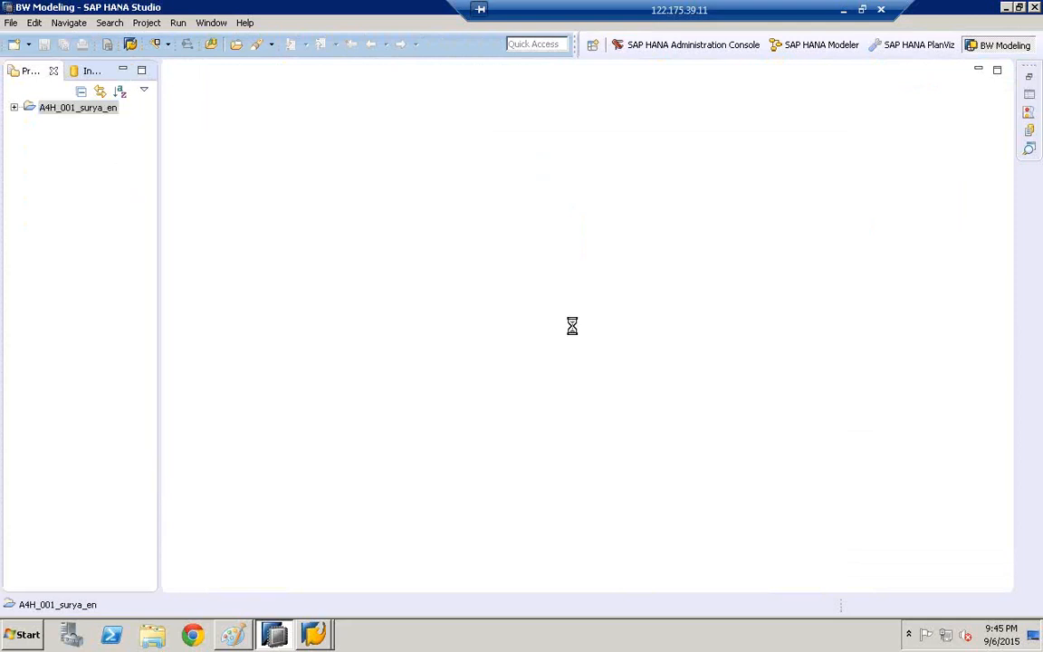
pyautogui.click(576, 359)
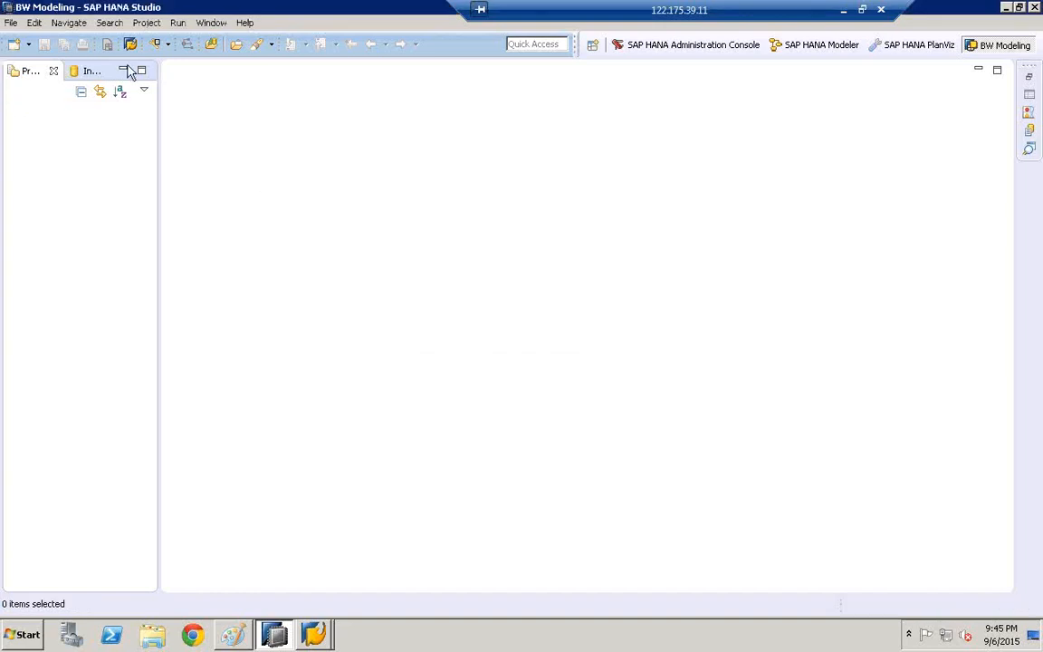
# Reset the BW Modeling perspective to its defaults.
pyautogui.click(216, 24)
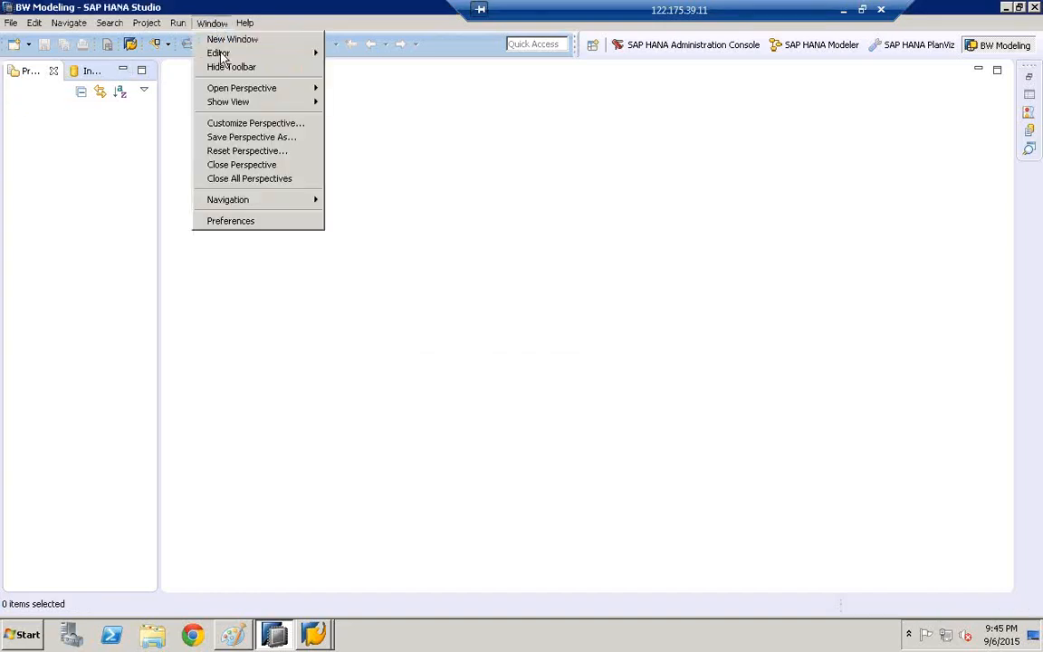
pyautogui.click(237, 152)
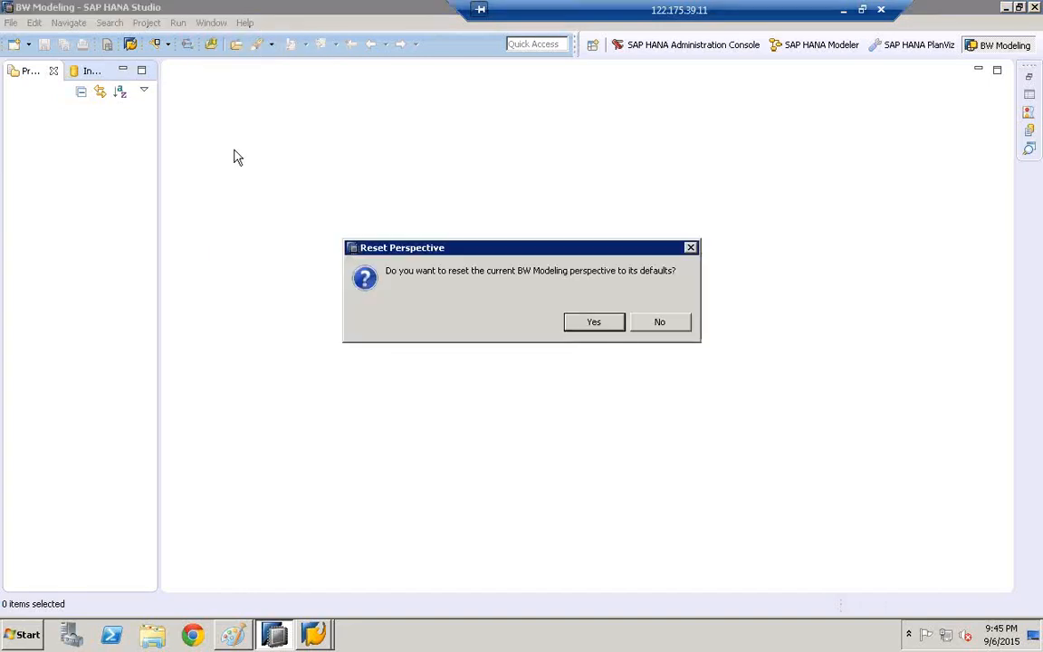
pyautogui.click(595, 323)
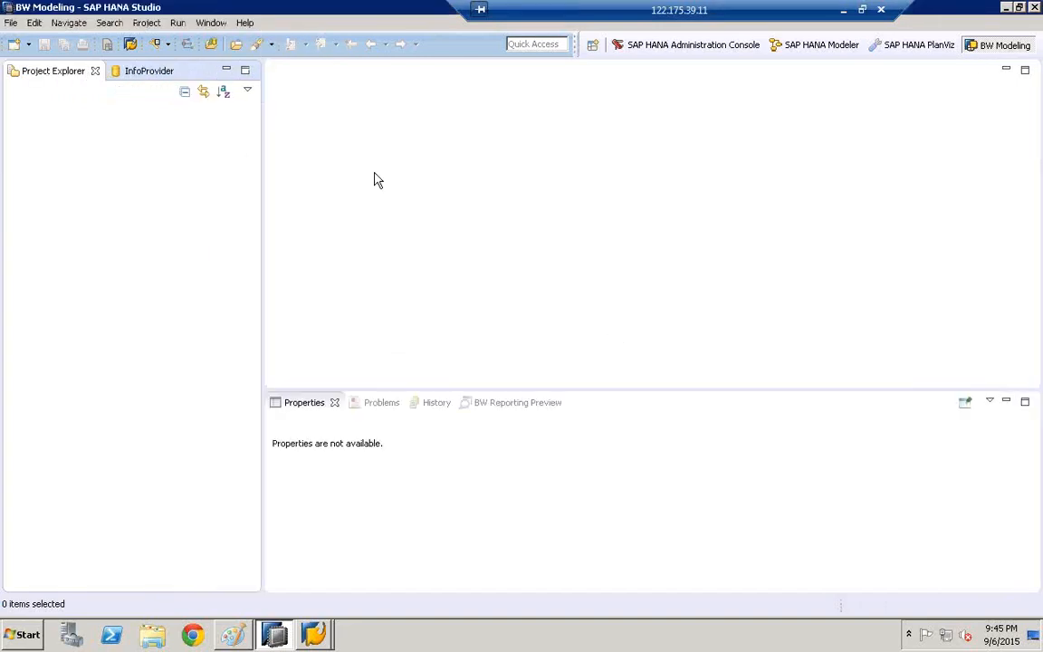
# Return to the SAP HANA Modeler perspective, reduce the HDB system tree to its top-level folders, and select the Catalog folder.
pyautogui.click(816, 54)
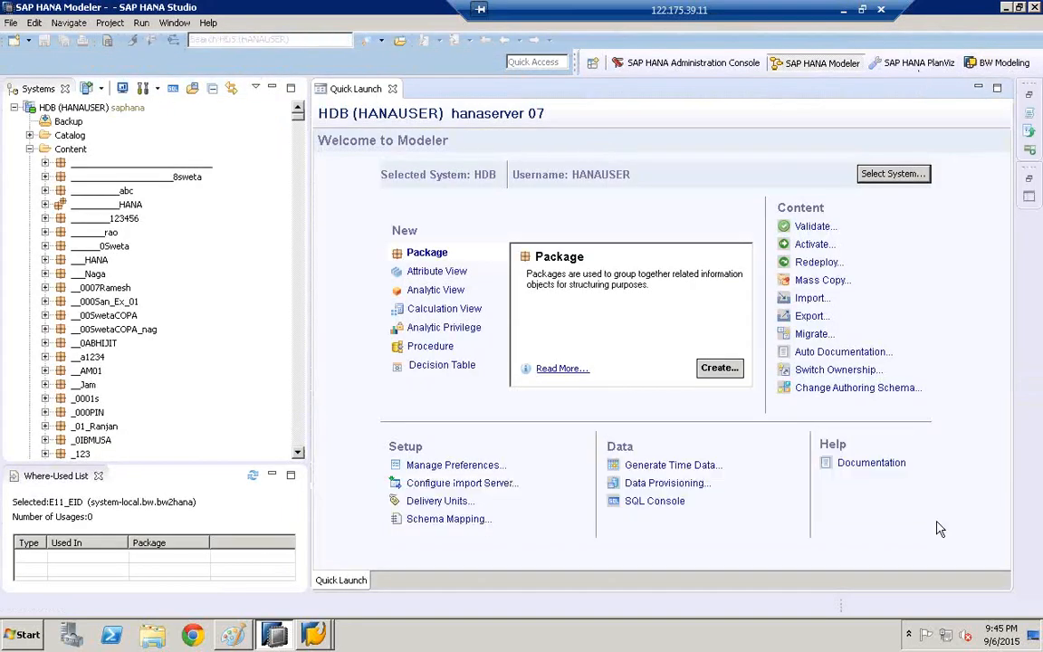
pyautogui.click(30, 149)
pyautogui.click(14, 108)
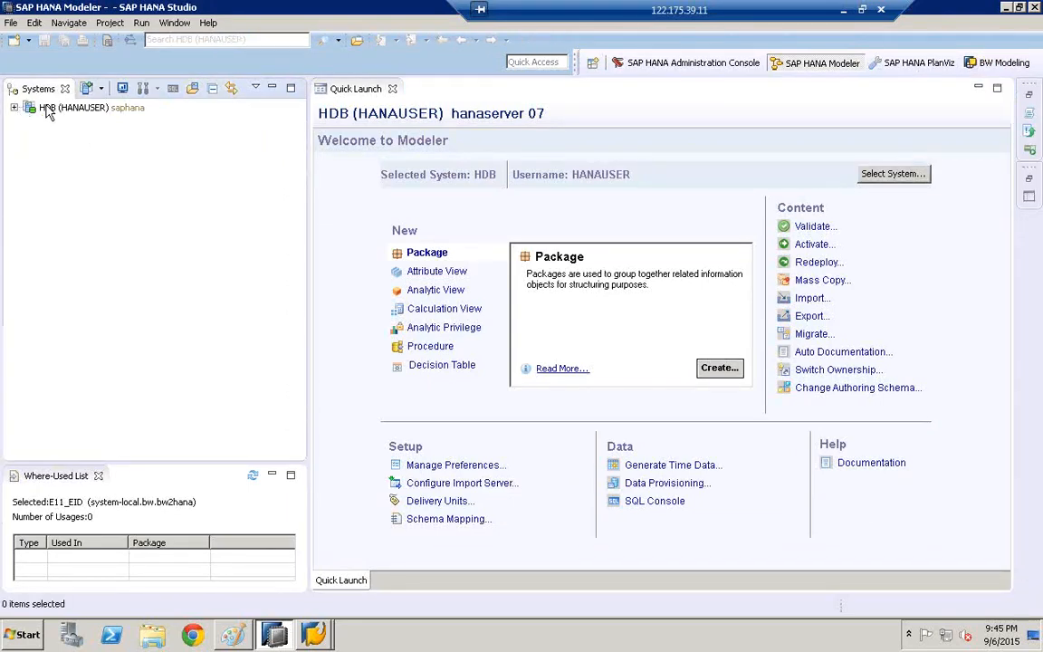
pyautogui.click(48, 109)
pyautogui.click(15, 107)
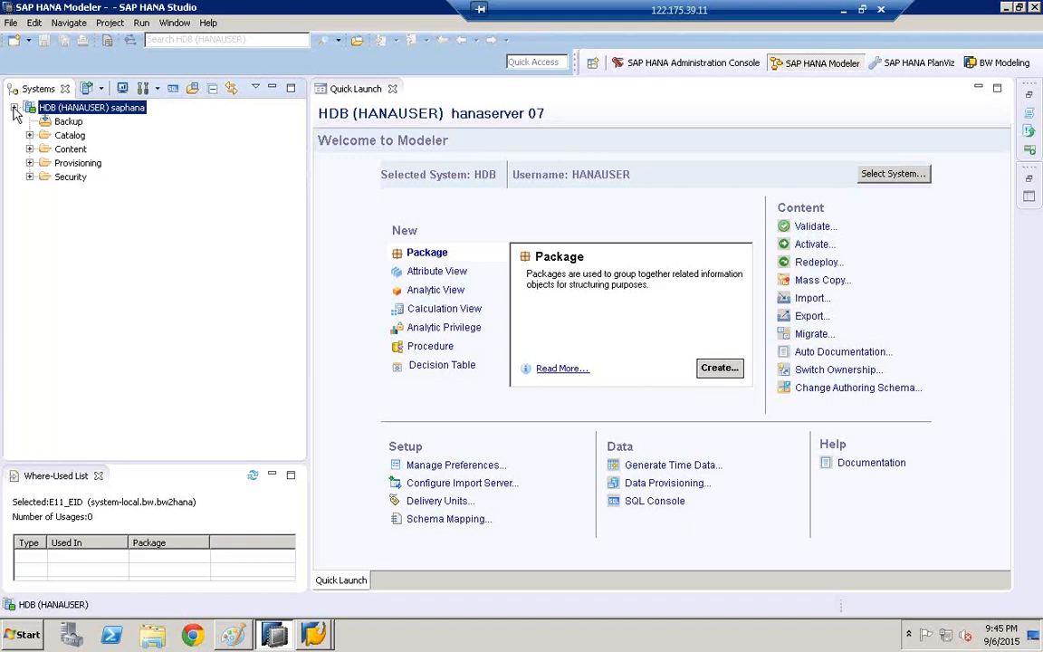
pyautogui.click(70, 138)
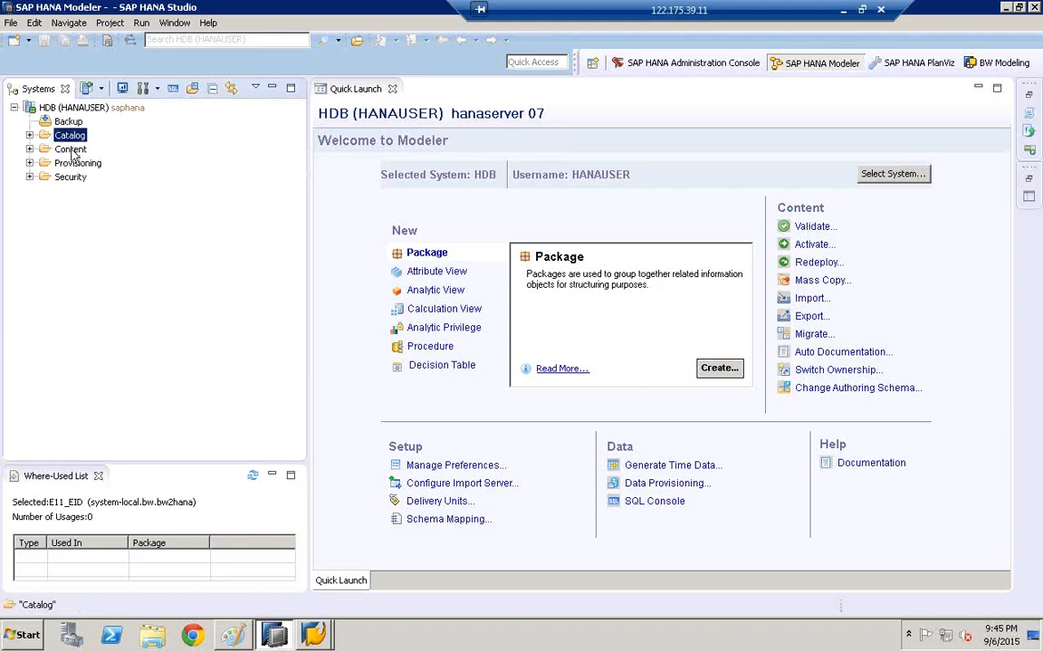
# Open the BW Modeling perspective and minimize its editor area.
pyautogui.click(70, 150)
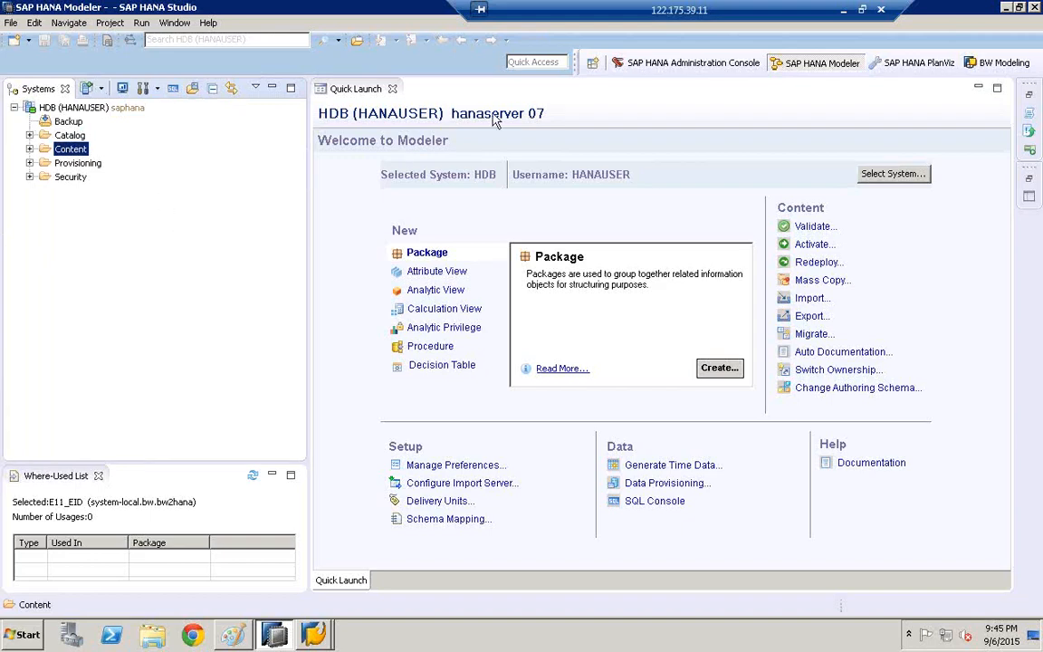
pyautogui.click(593, 63)
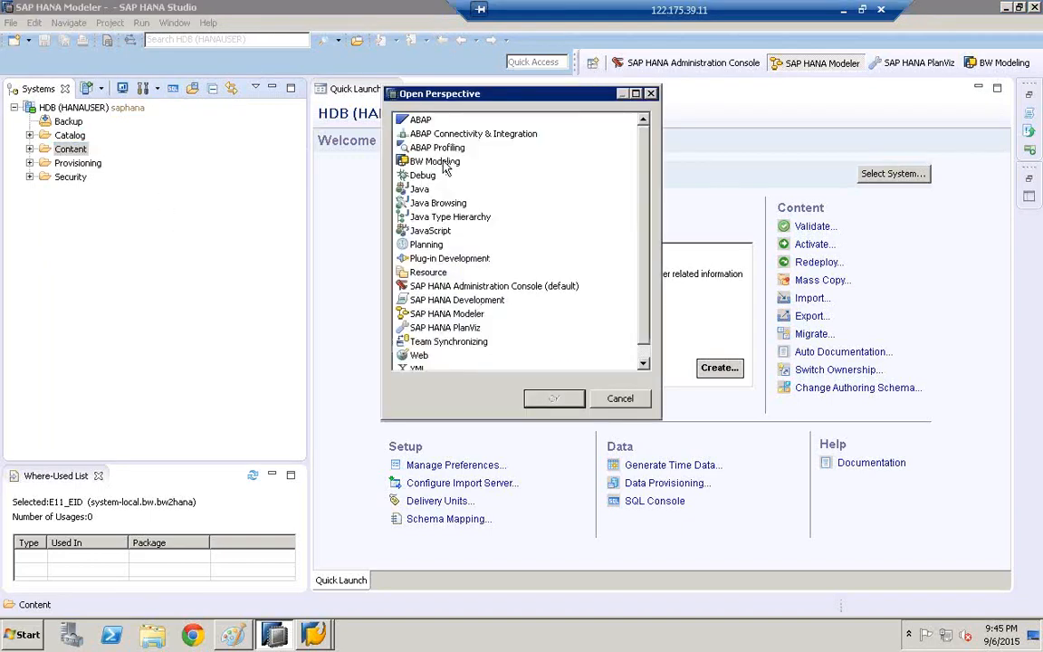
pyautogui.click(430, 162)
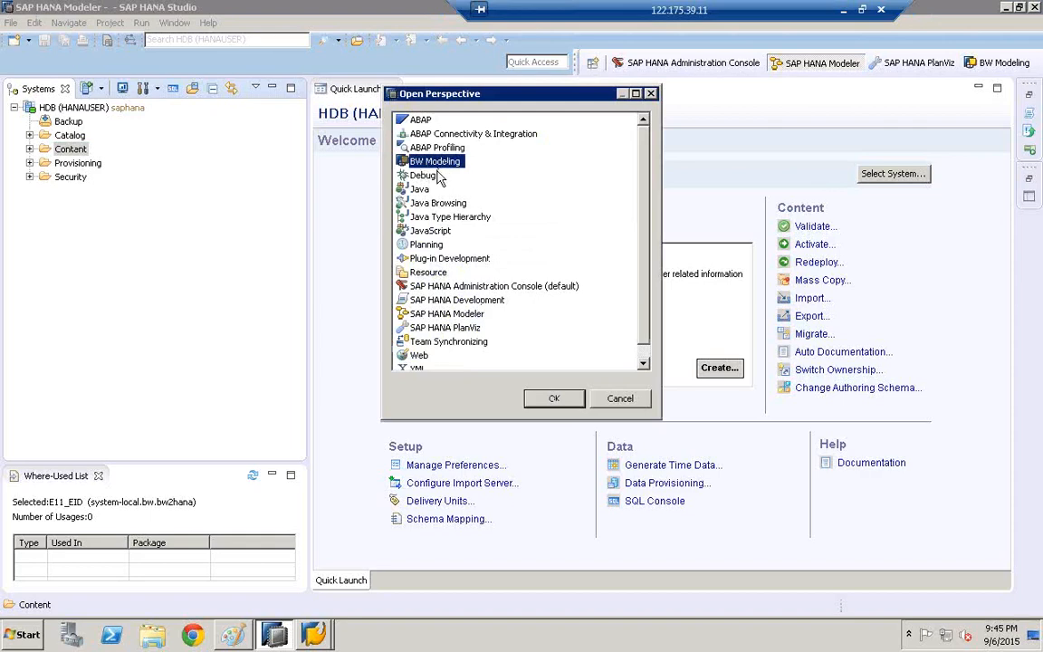
pyautogui.click(554, 400)
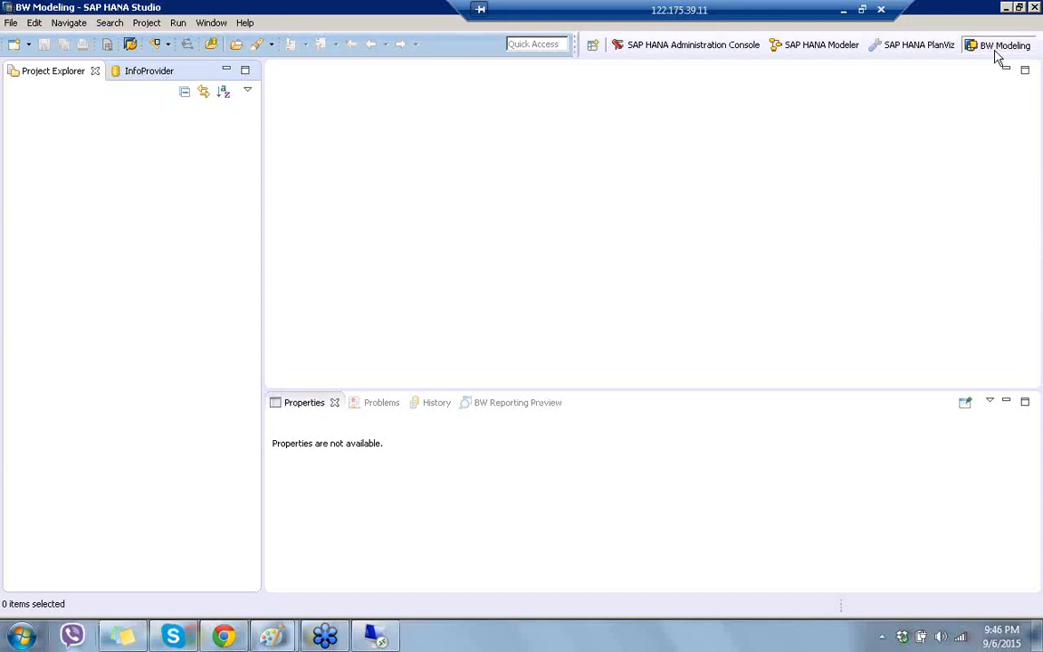
pyautogui.click(810, 52)
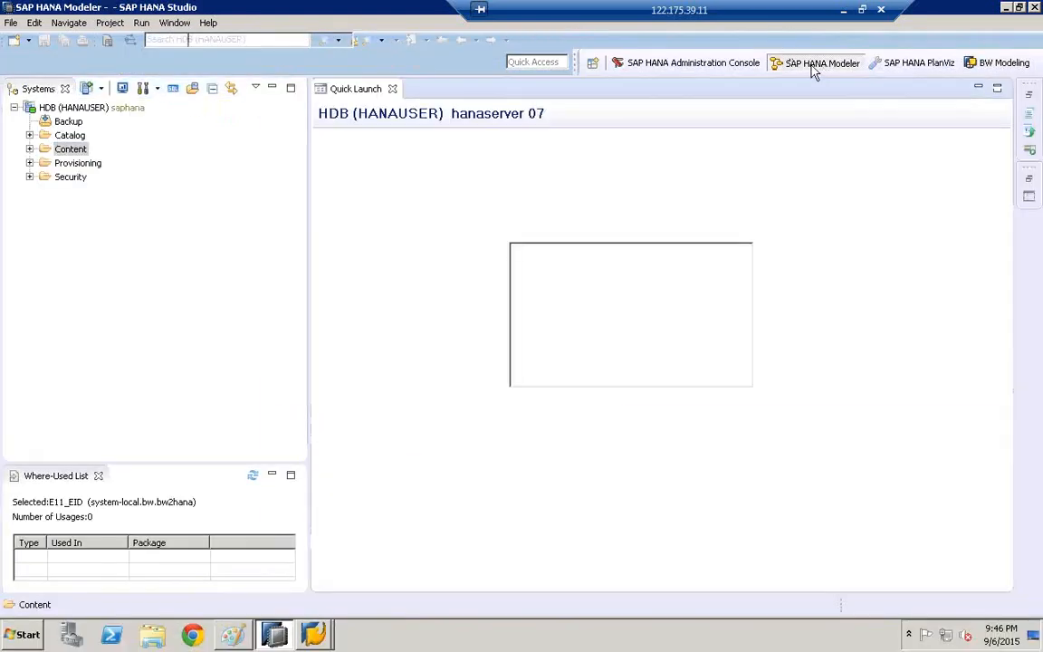
pyautogui.click(994, 65)
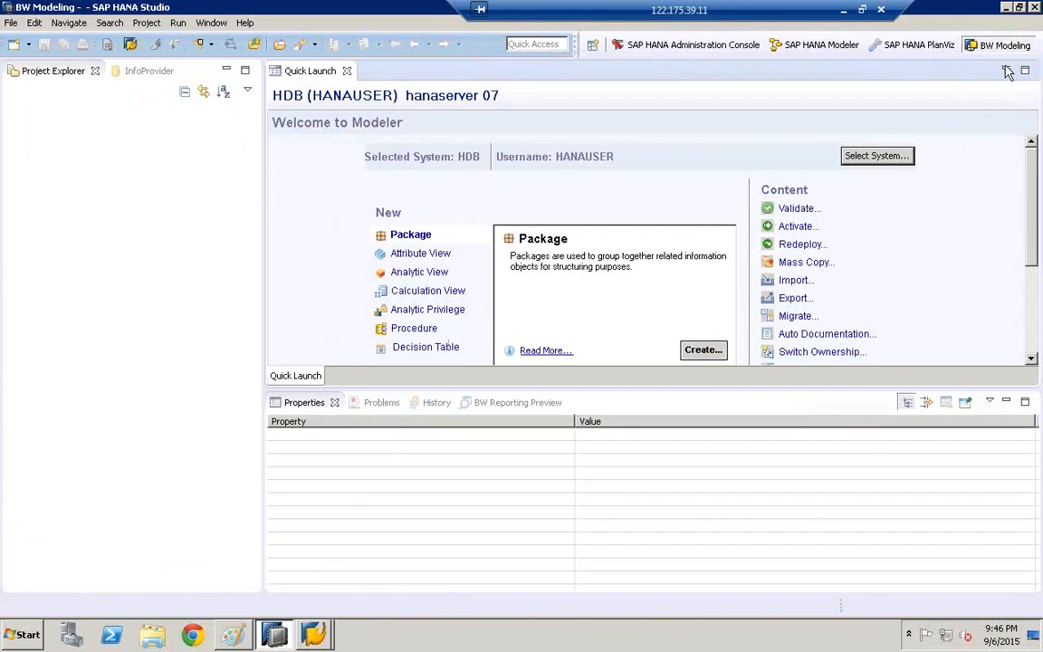
pyautogui.click(1008, 71)
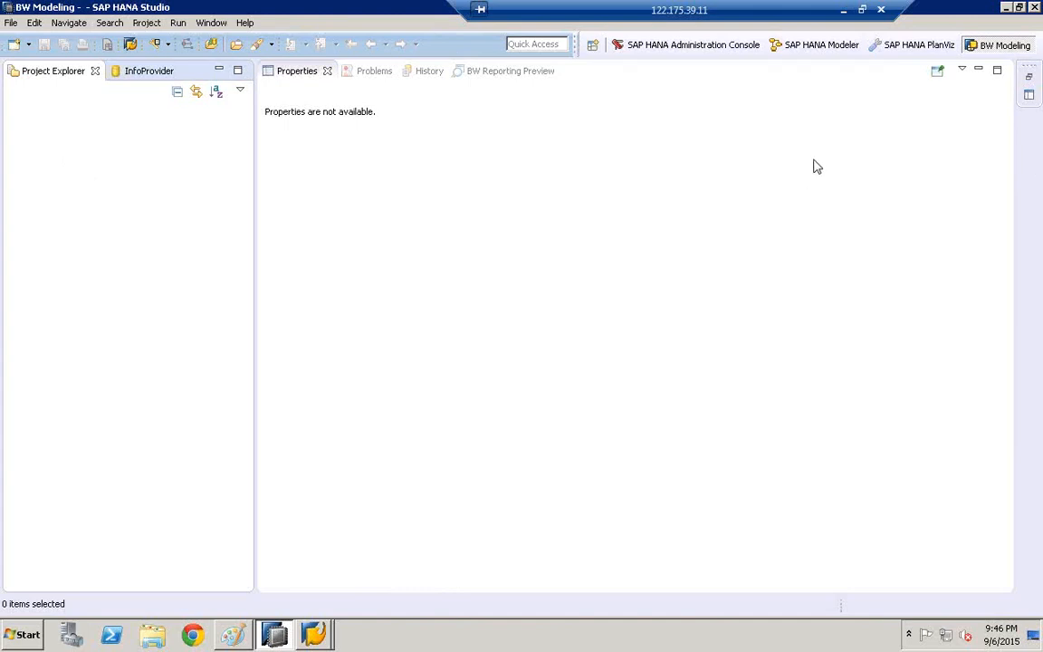
# Start a new BW project in the Project Explorer and choose BW 7.4 as its system connection.
pyautogui.rightClick(53, 172)
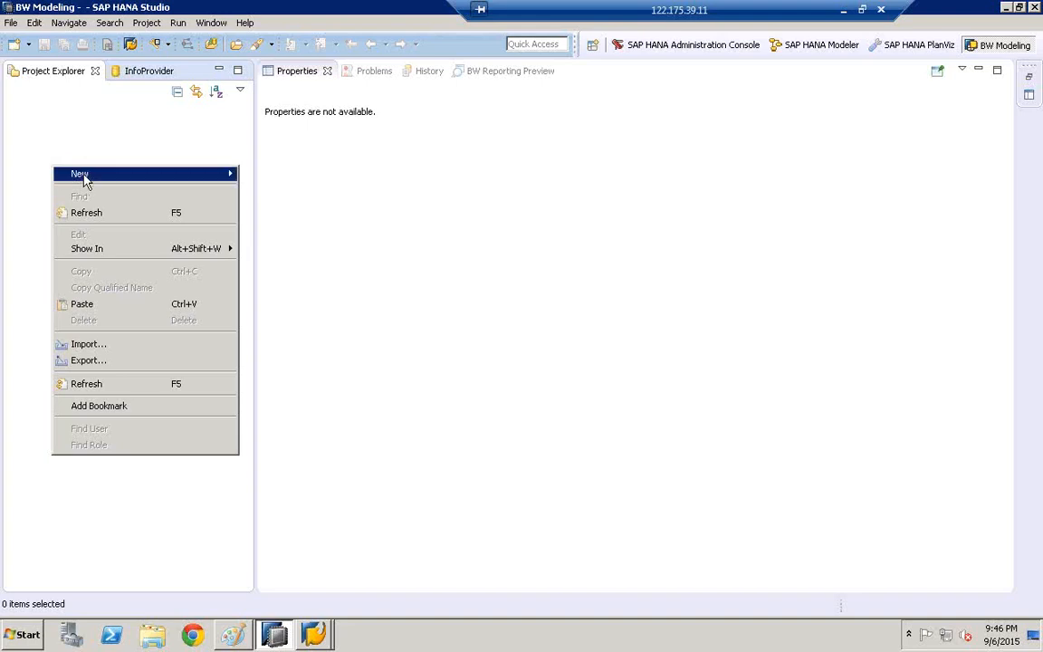
pyautogui.moveTo(82, 177)
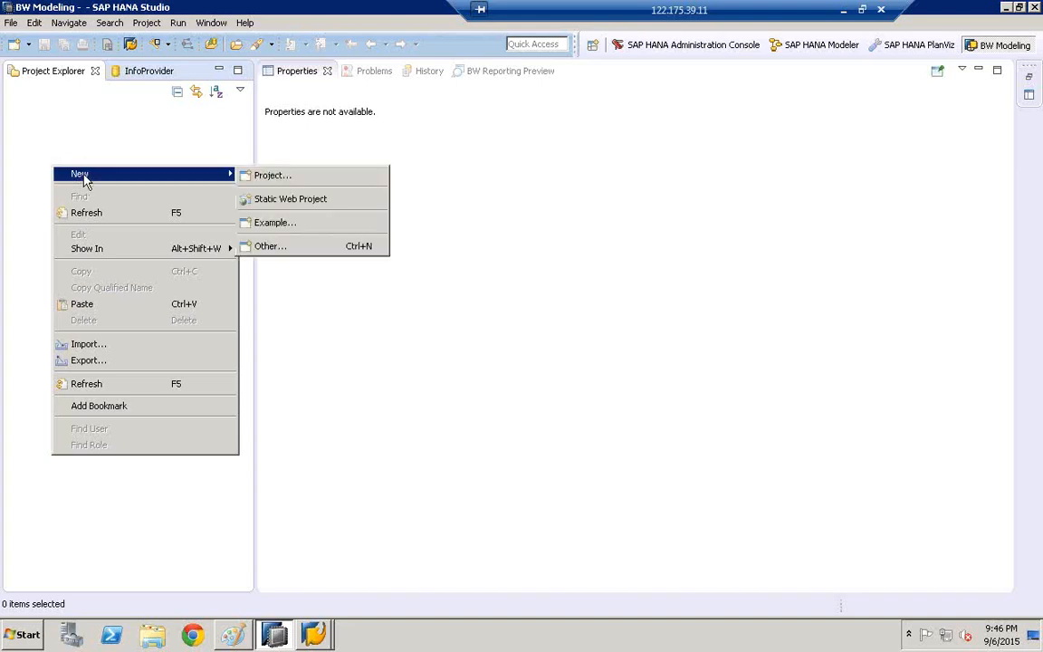
pyautogui.click(276, 179)
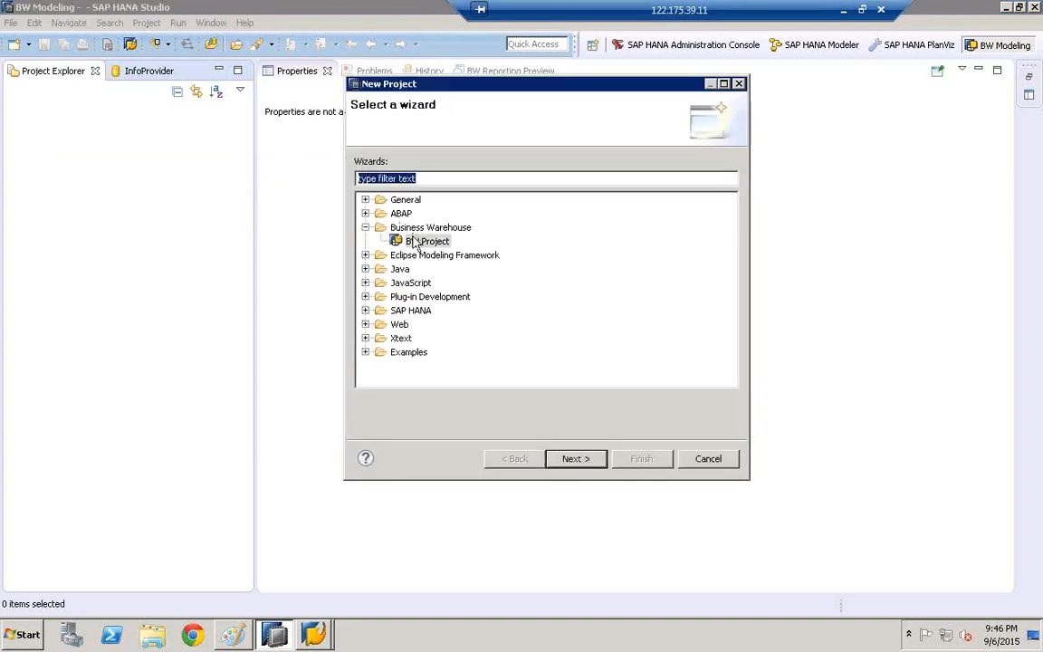
pyautogui.click(415, 242)
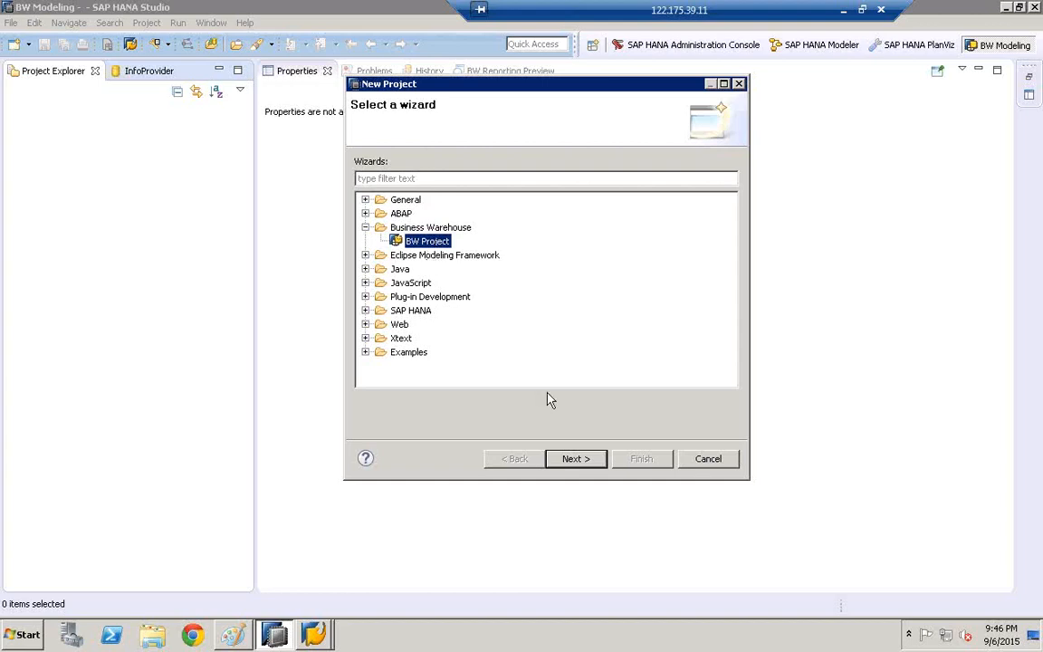
pyautogui.click(577, 459)
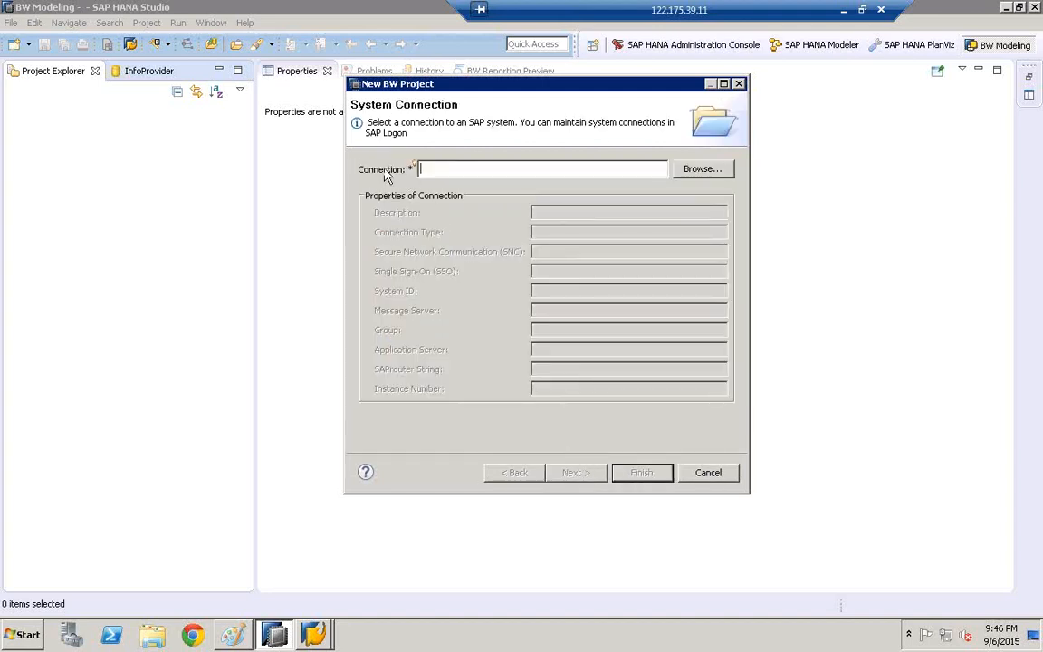
pyautogui.click(702, 170)
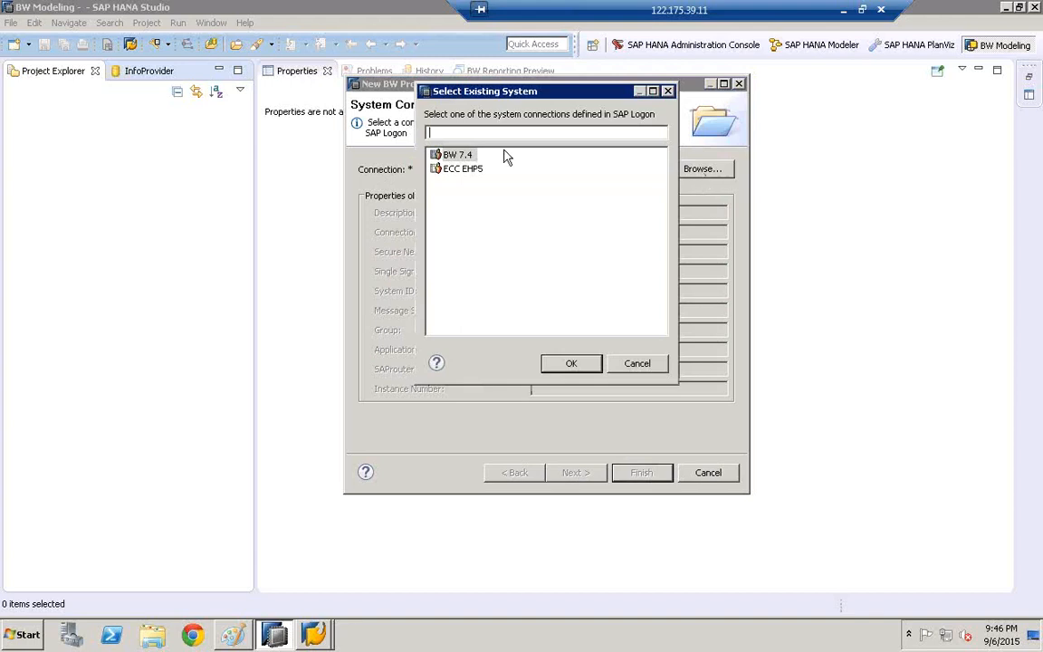
pyautogui.click(465, 159)
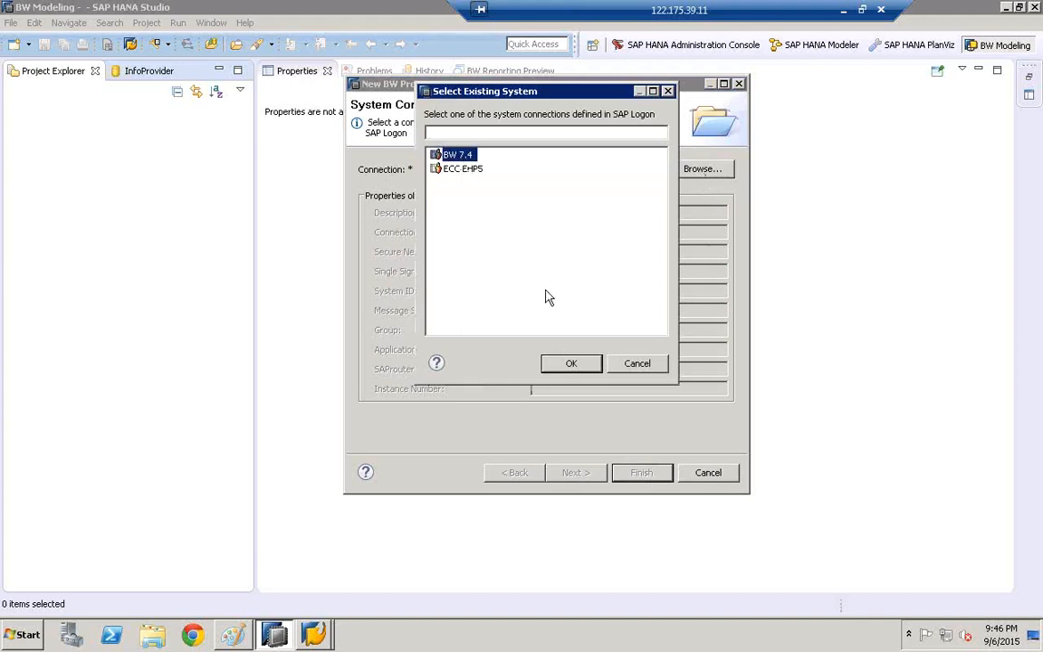
pyautogui.click(571, 364)
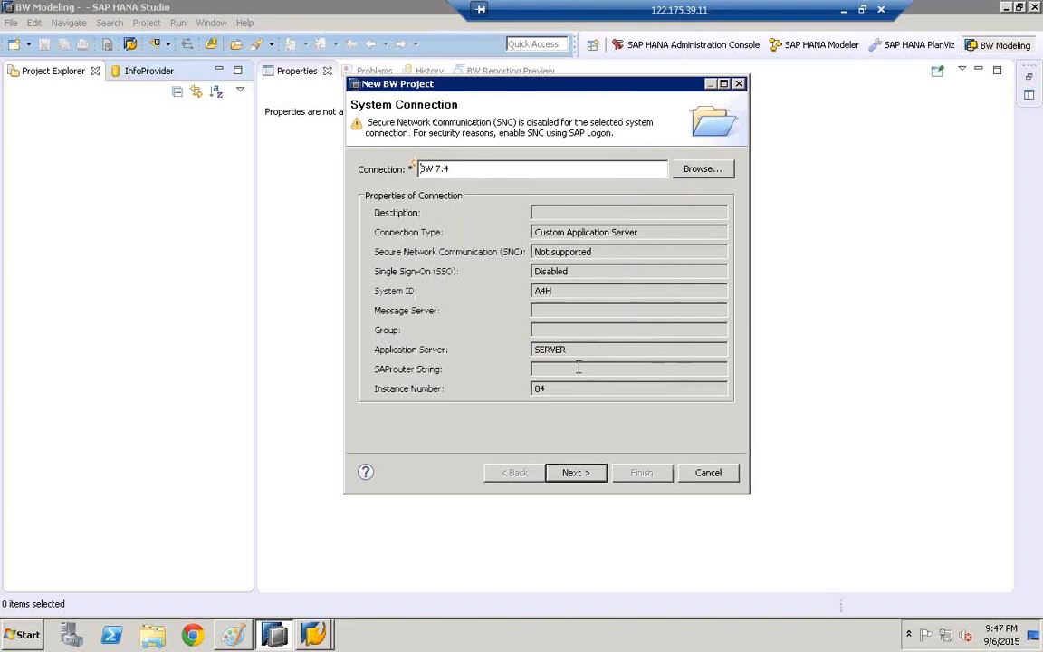
# Enter the logon password for client 001 and finish creating the BW project.
pyautogui.click(586, 478)
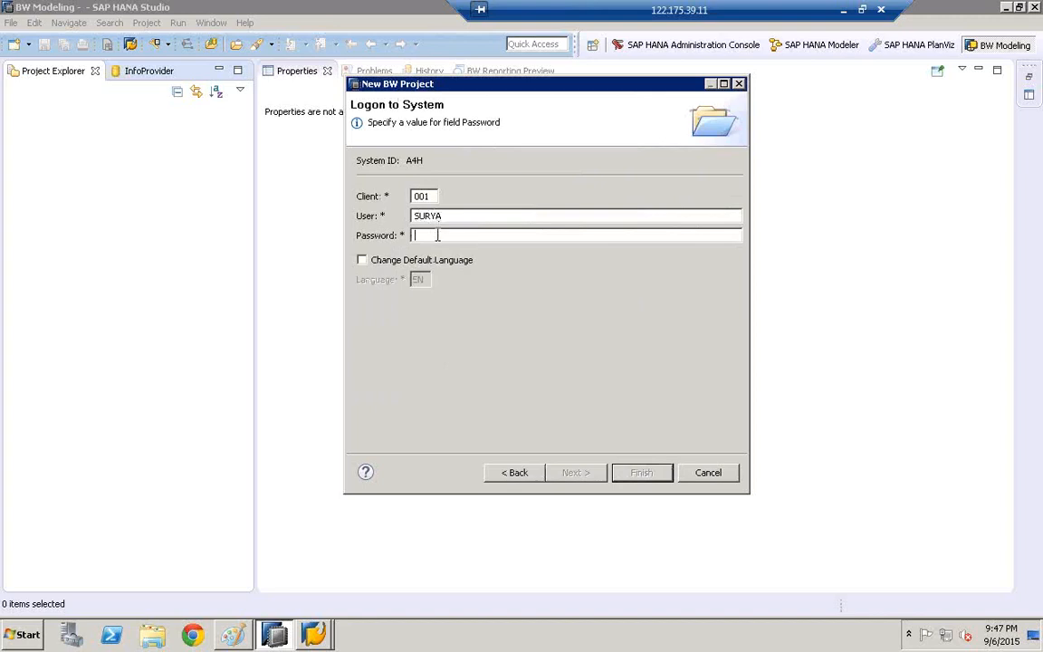
pyautogui.write('•••')
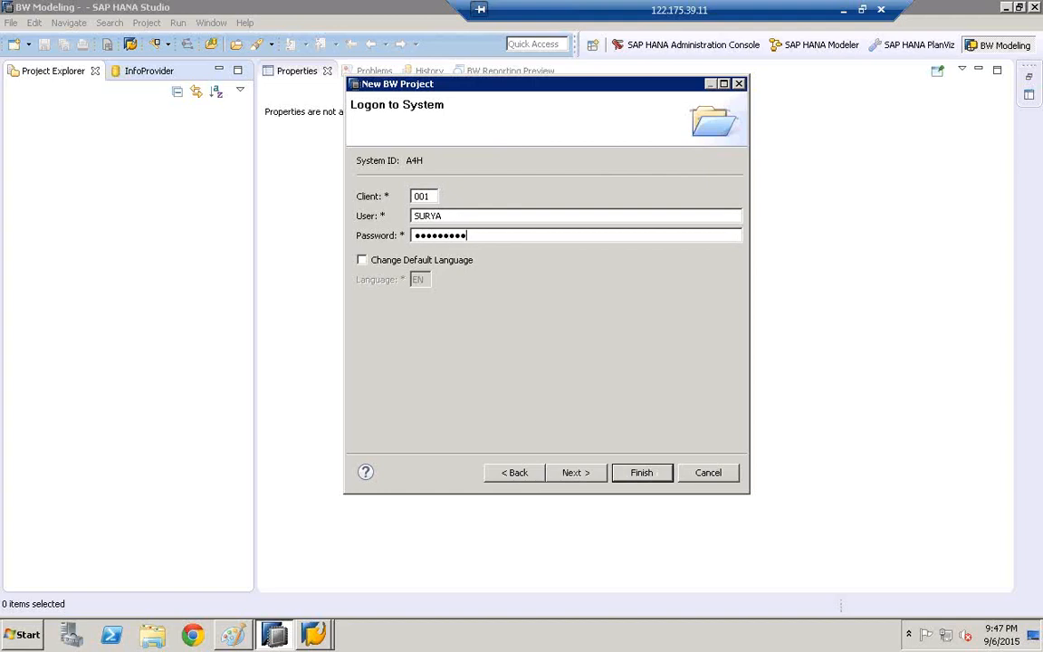
pyautogui.click(643, 472)
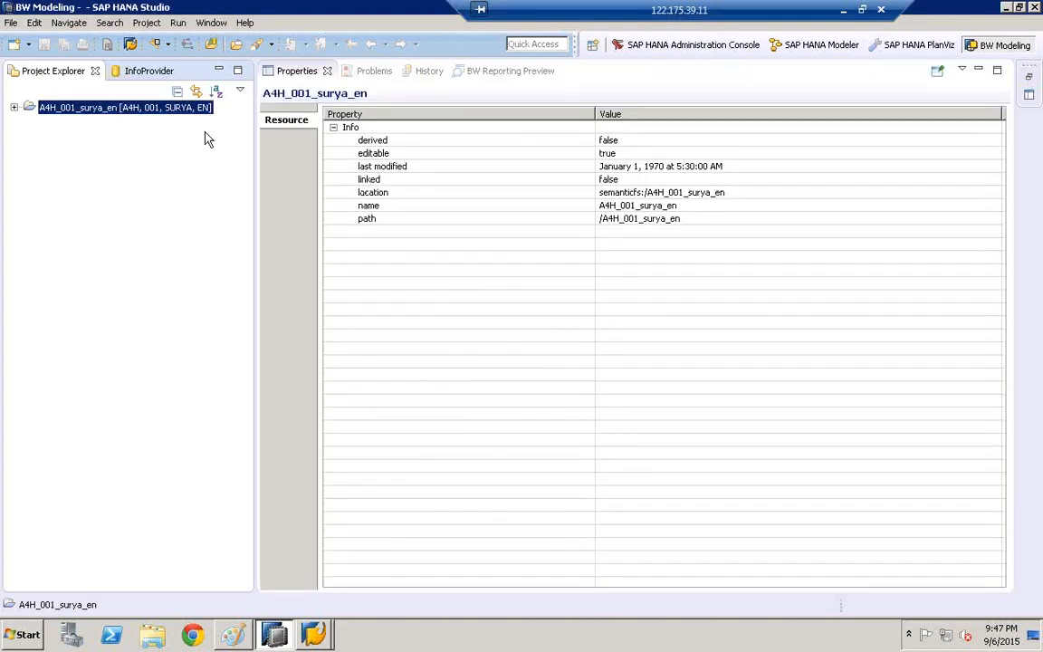
# Expand the BW project and its InfoProvider node to list the InfoAreas, minimizing the Properties view.
pyautogui.click(13, 108)
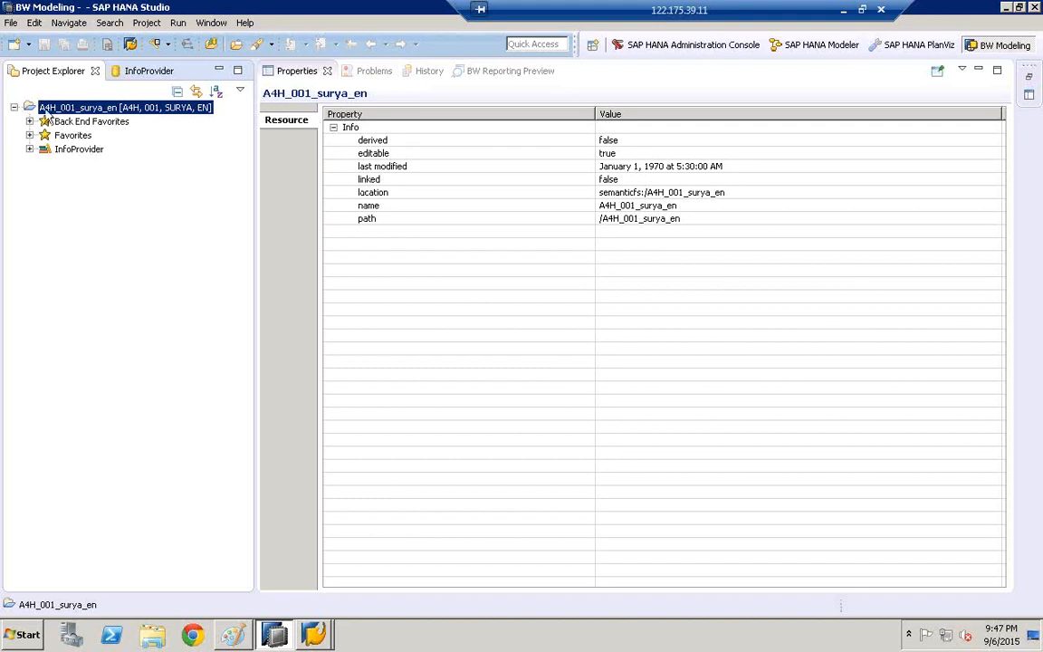
pyautogui.click(63, 150)
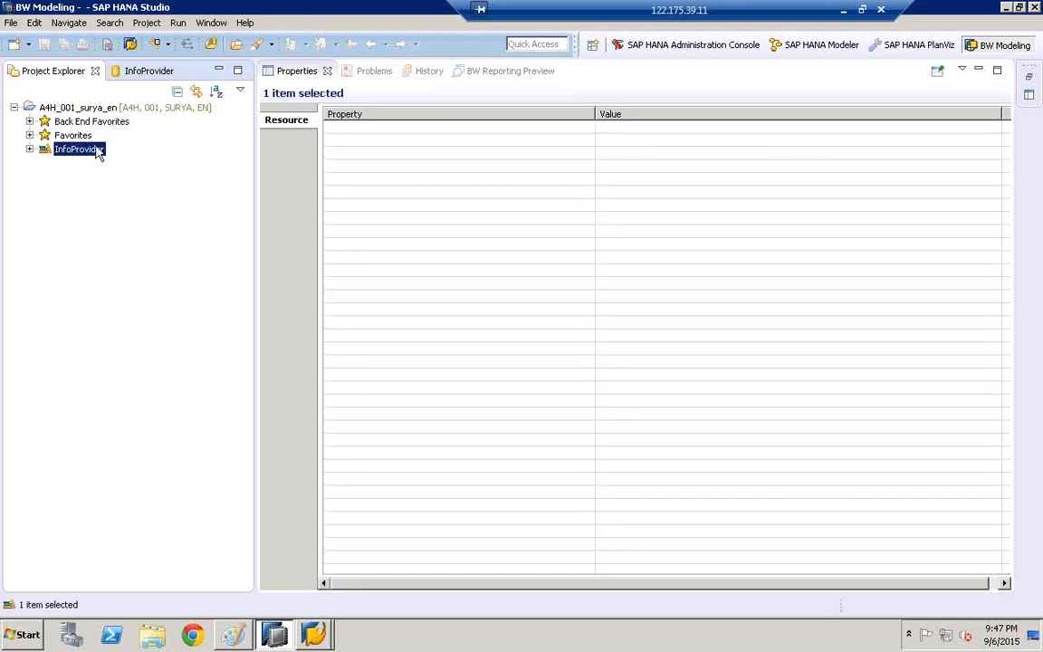
pyautogui.click(978, 69)
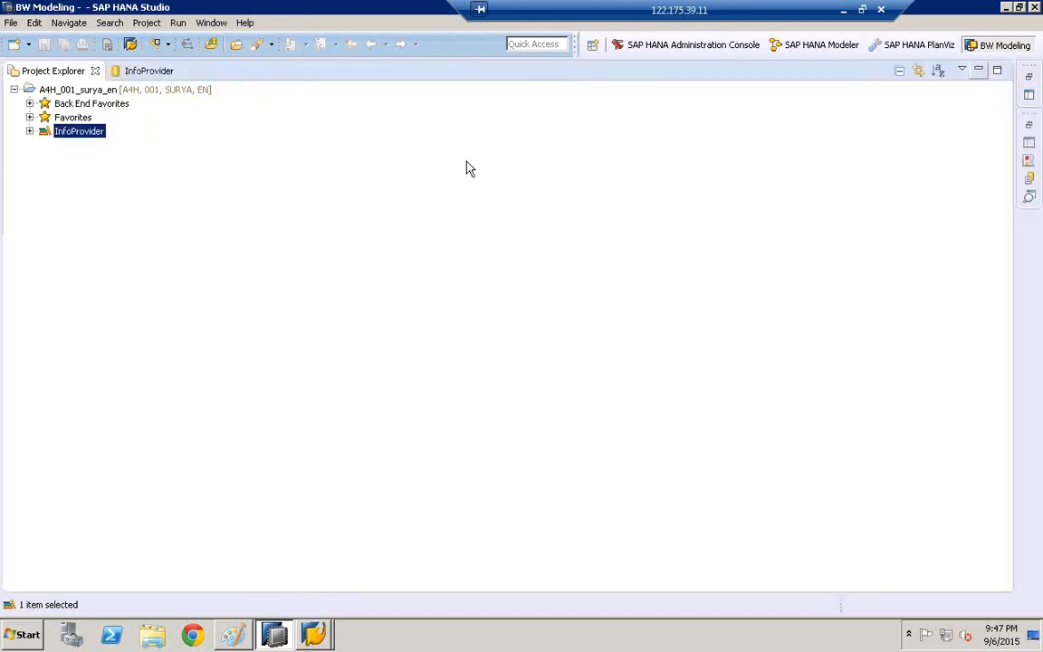
pyautogui.click(30, 131)
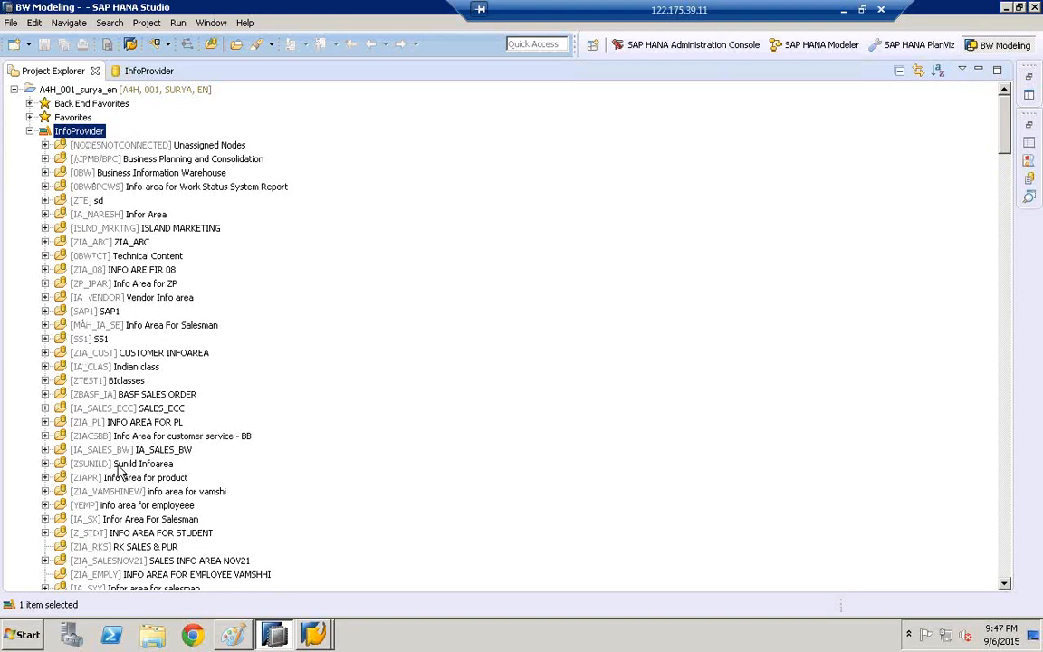
pyautogui.click(222, 27)
pyautogui.click(83, 212)
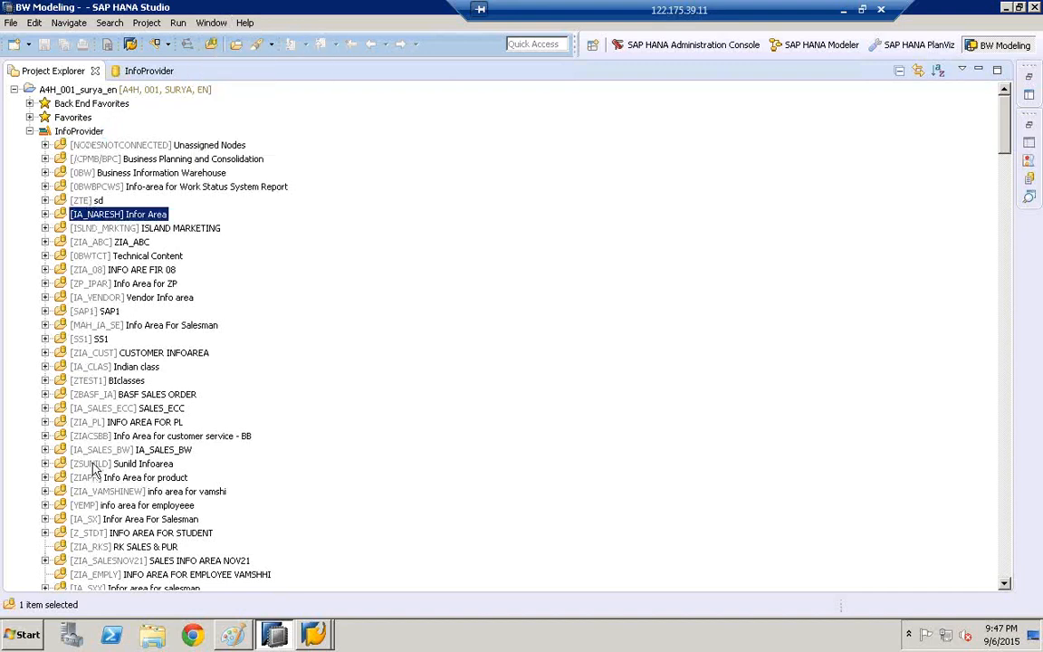
# Expand the ZIA_08 InfoArea and open its InfoCube ZIC_08.
pyautogui.click(45, 269)
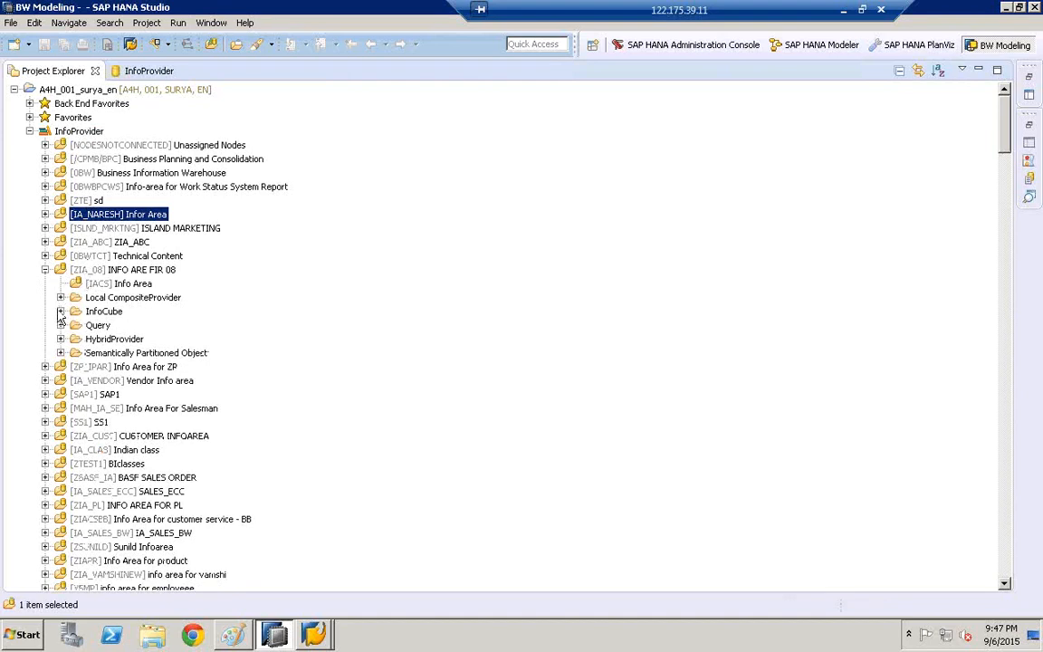
pyautogui.click(60, 311)
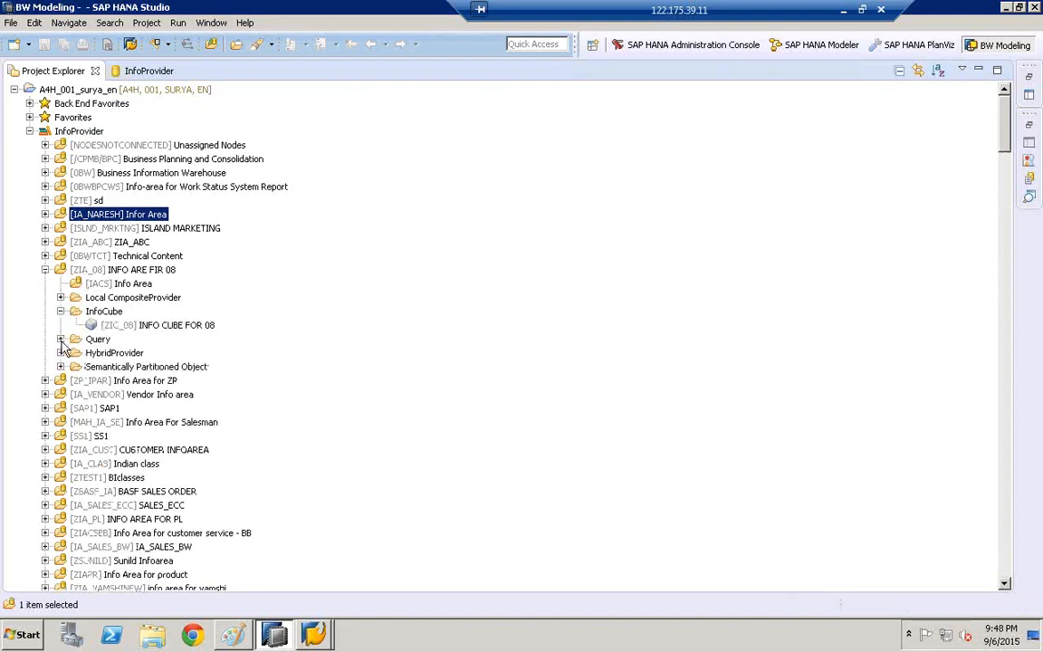
pyautogui.click(59, 339)
pyautogui.click(60, 339)
pyautogui.doubleClick(125, 326)
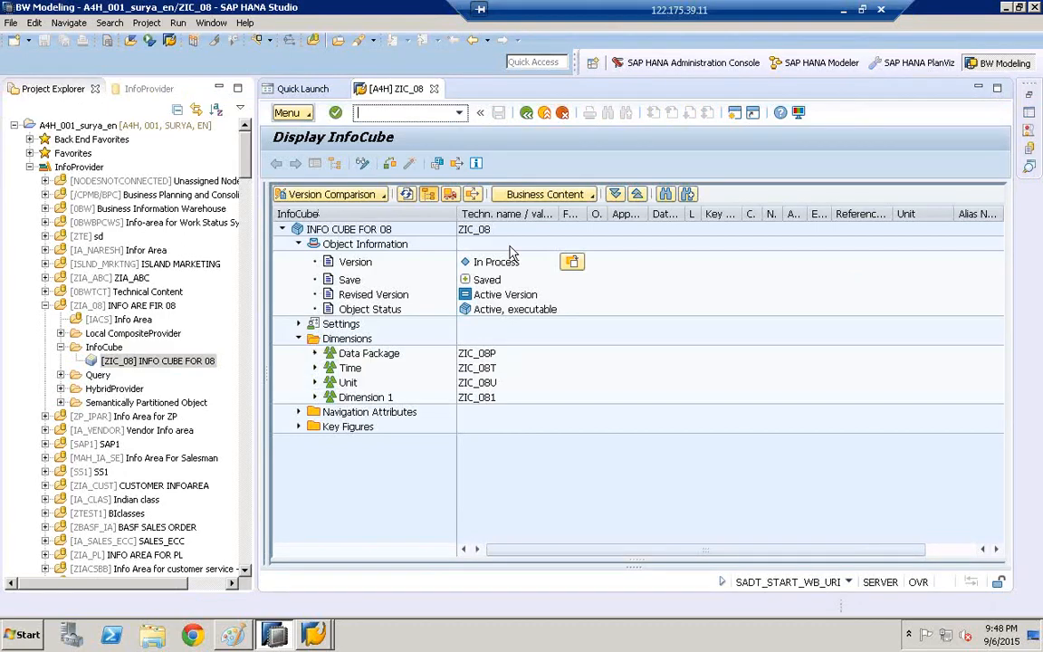
pyautogui.click(460, 115)
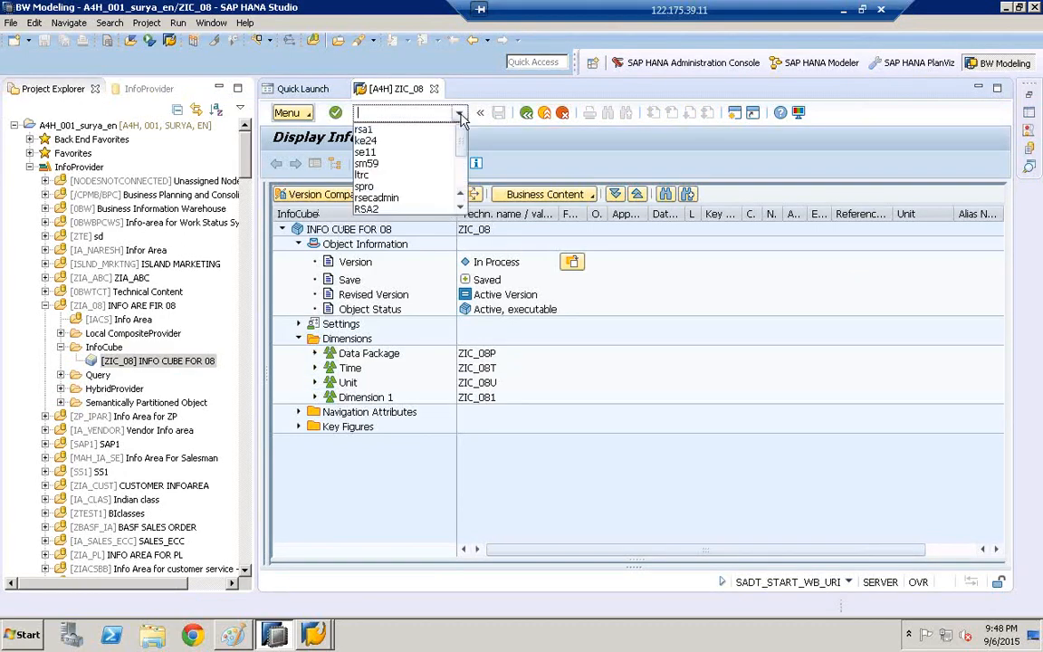
pyautogui.click(365, 129)
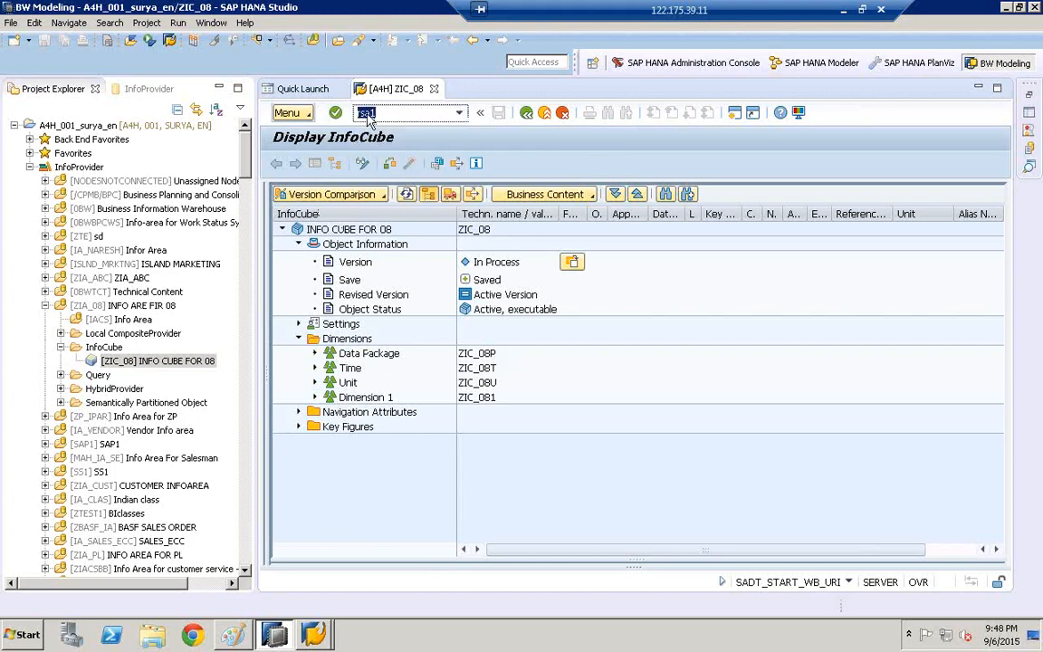
pyautogui.click(366, 112)
pyautogui.press('BackSpace')
pyautogui.press('BackSpace')
pyautogui.press('BackSpace')
pyautogui.press('BackSpace')
pyautogui.click(480, 112)
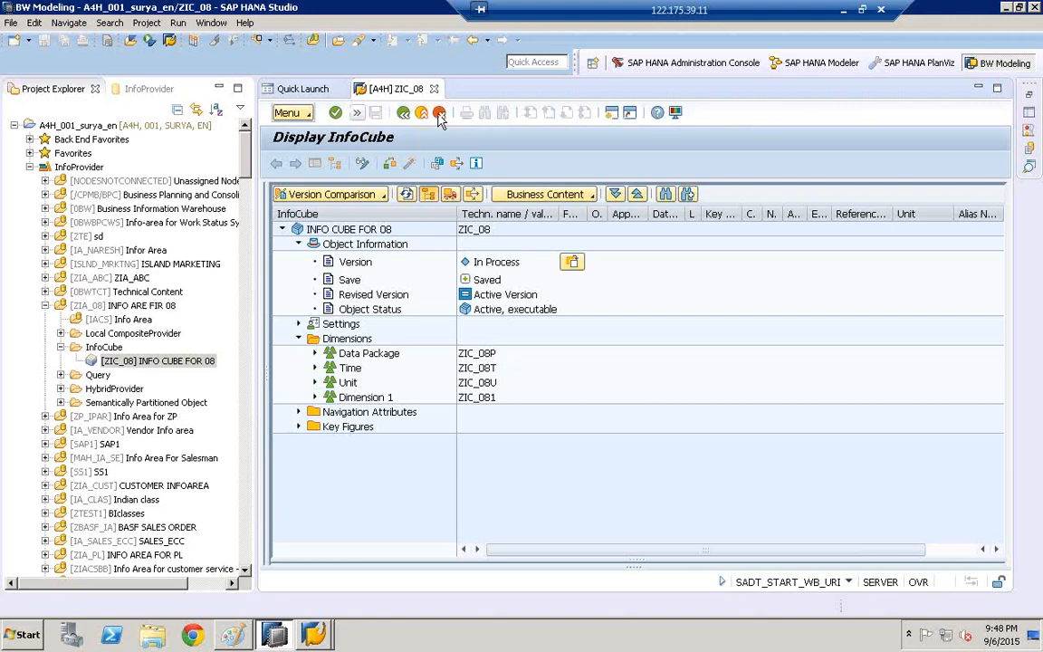
pyautogui.click(356, 113)
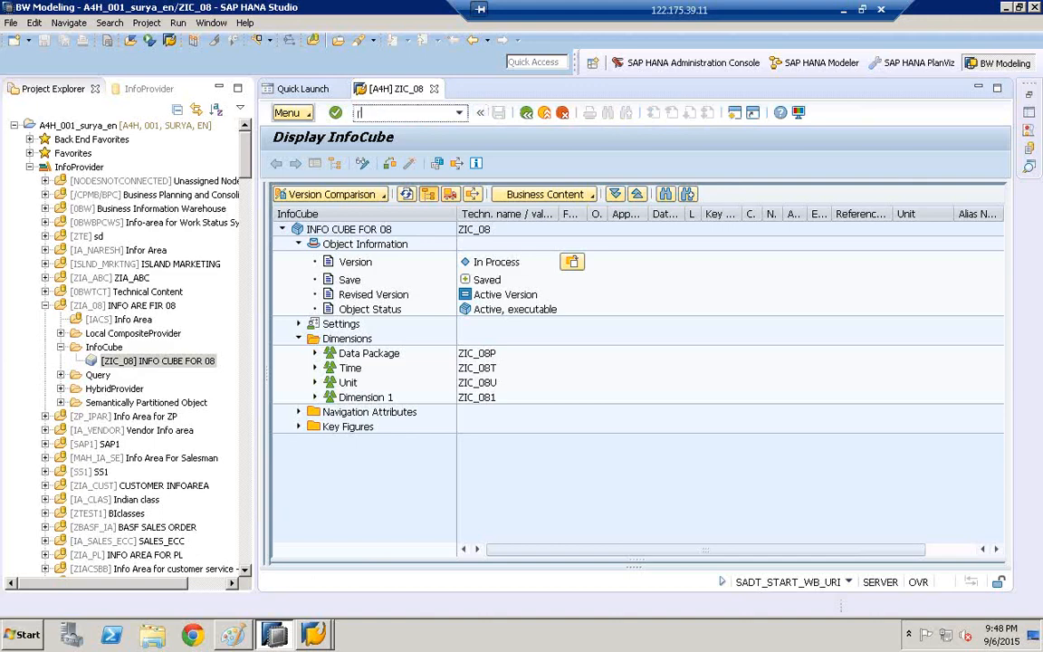
# Exit the InfoCube display and run transaction rsa1 in the embedded SAP session.
pyautogui.press('Return')
pyautogui.click(562, 114)
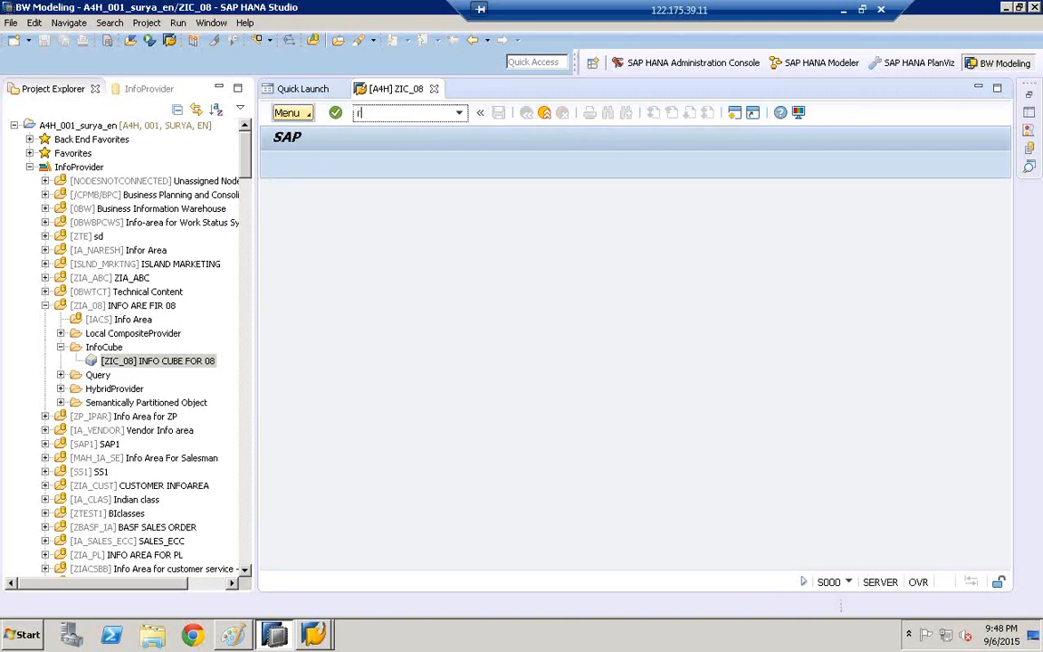
pyautogui.write('rsa1')
pyautogui.press('Return')
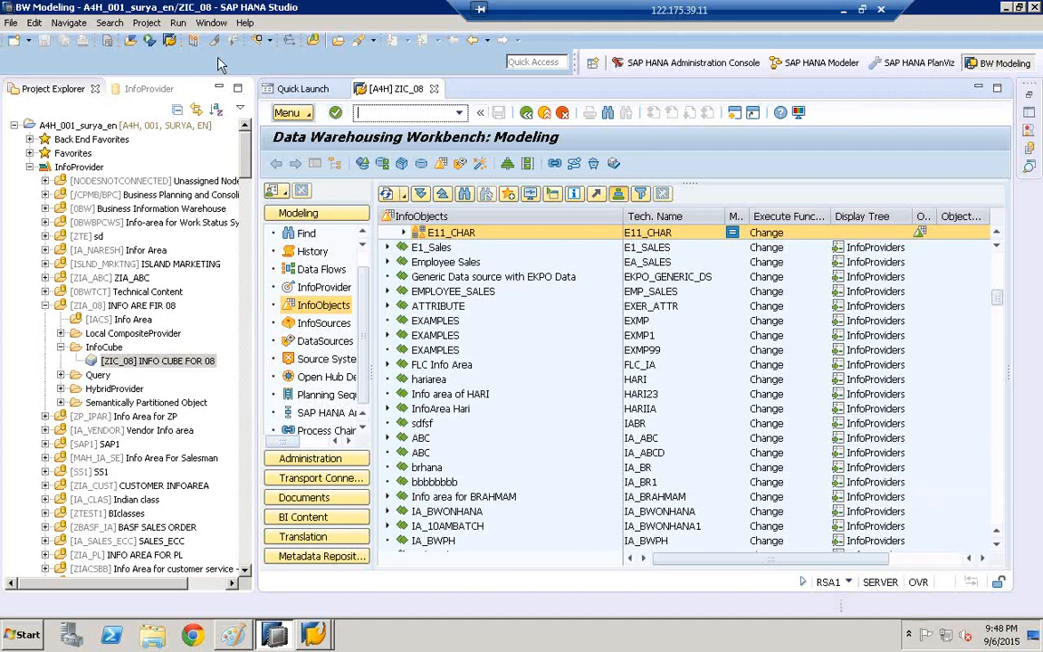
# Collapse the InfoProvider node and attach the configured HDB SAP HANA system to the BW project.
pyautogui.click(30, 167)
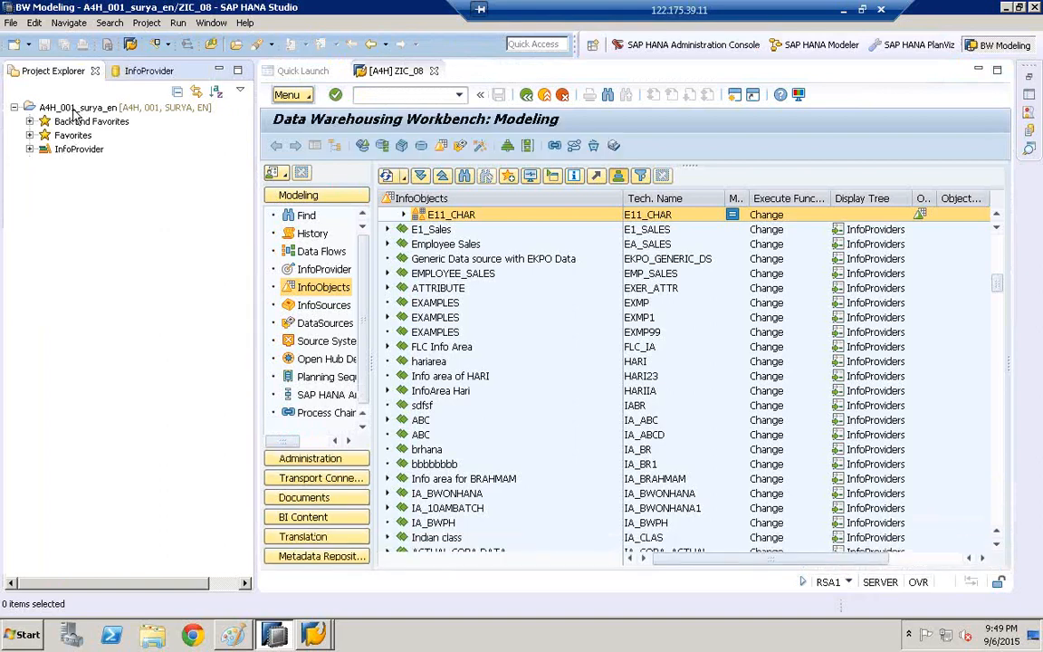
pyautogui.click(76, 108)
pyautogui.rightClick(76, 109)
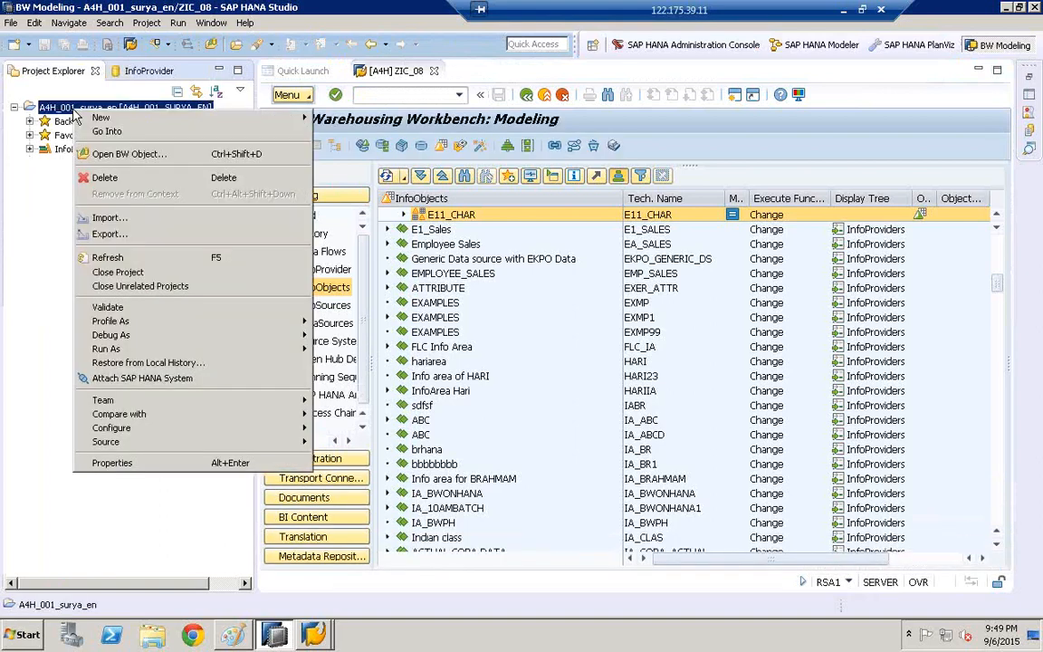
pyautogui.click(138, 388)
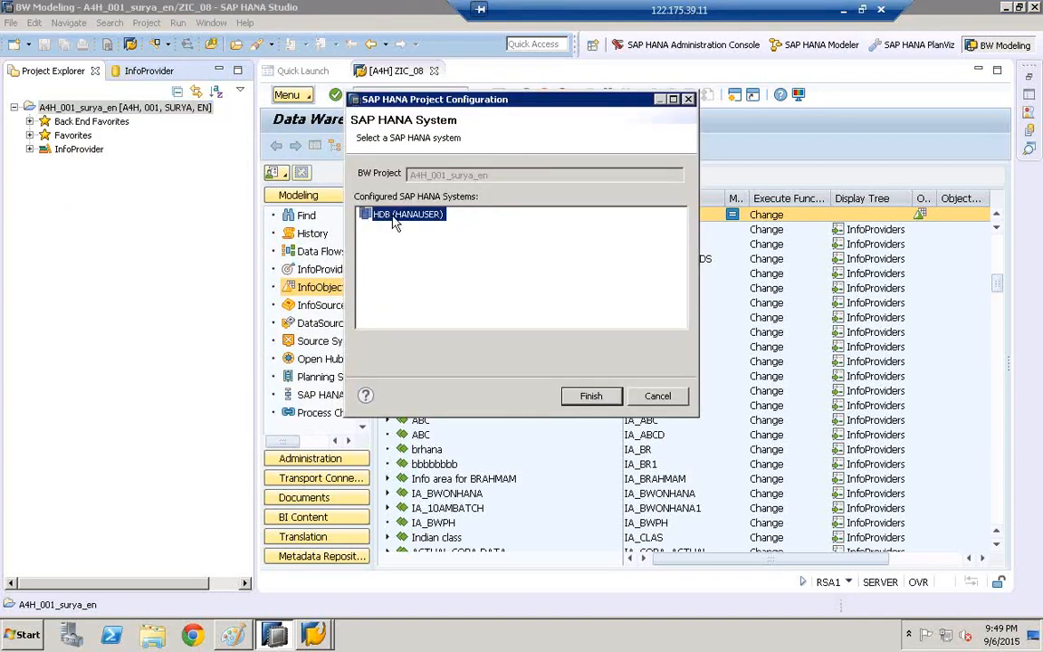
pyautogui.click(591, 396)
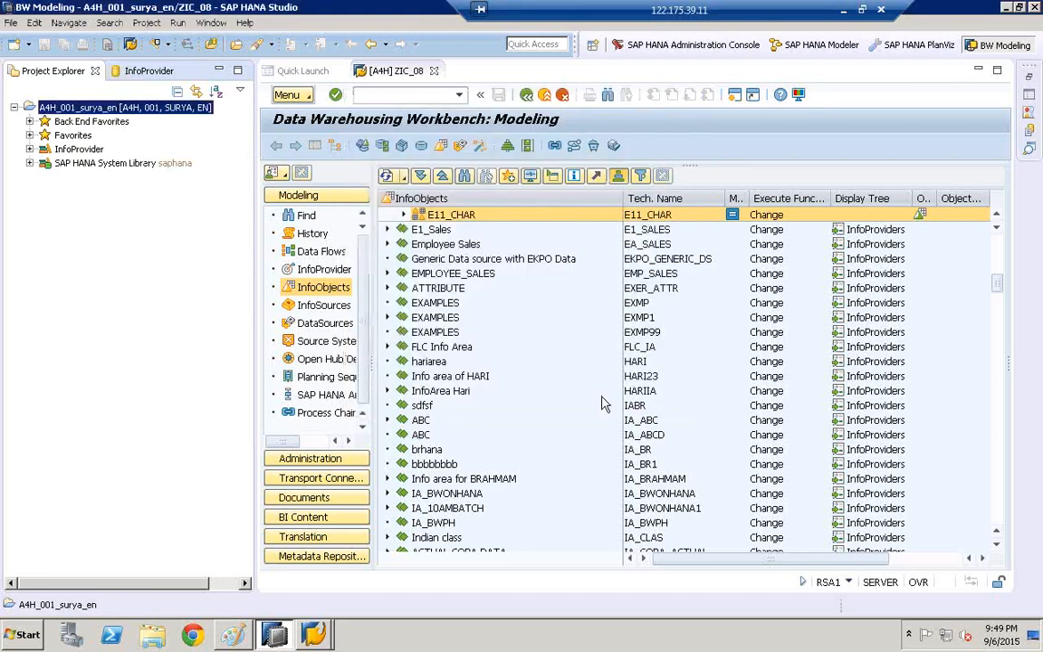
# Expand the SAP HANA System Library and its Repository content folder in the BW project.
pyautogui.click(29, 163)
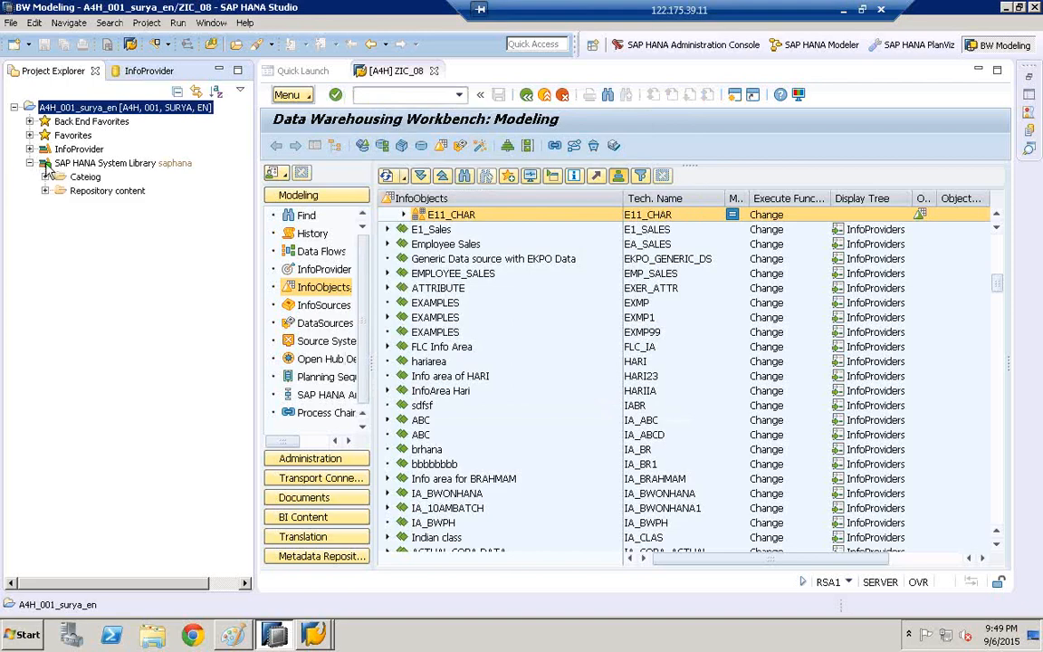
pyautogui.click(107, 168)
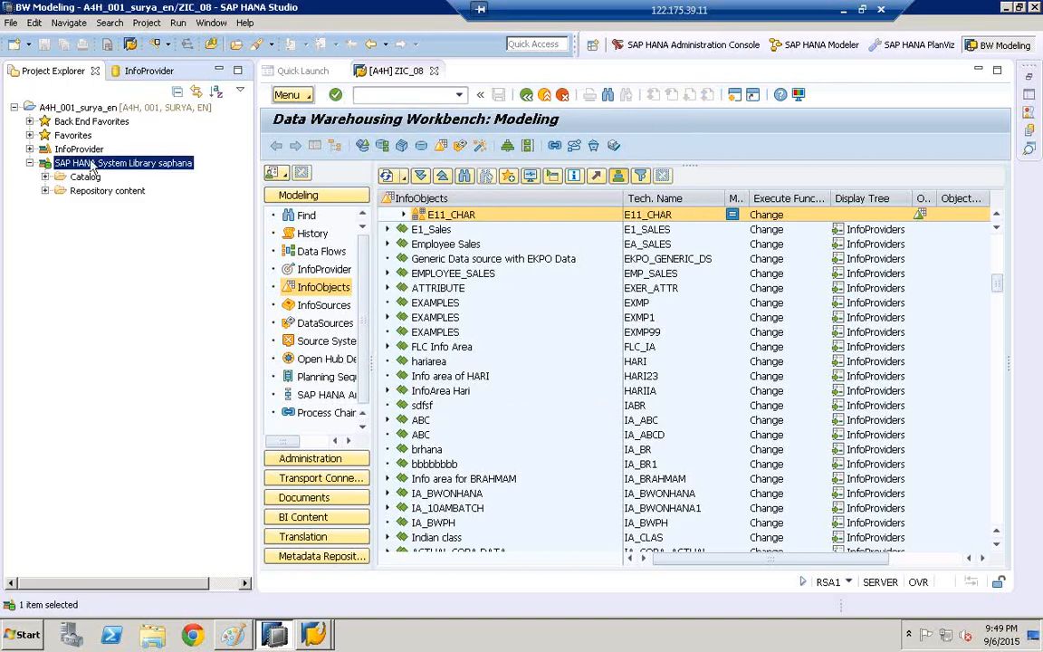
pyautogui.click(79, 150)
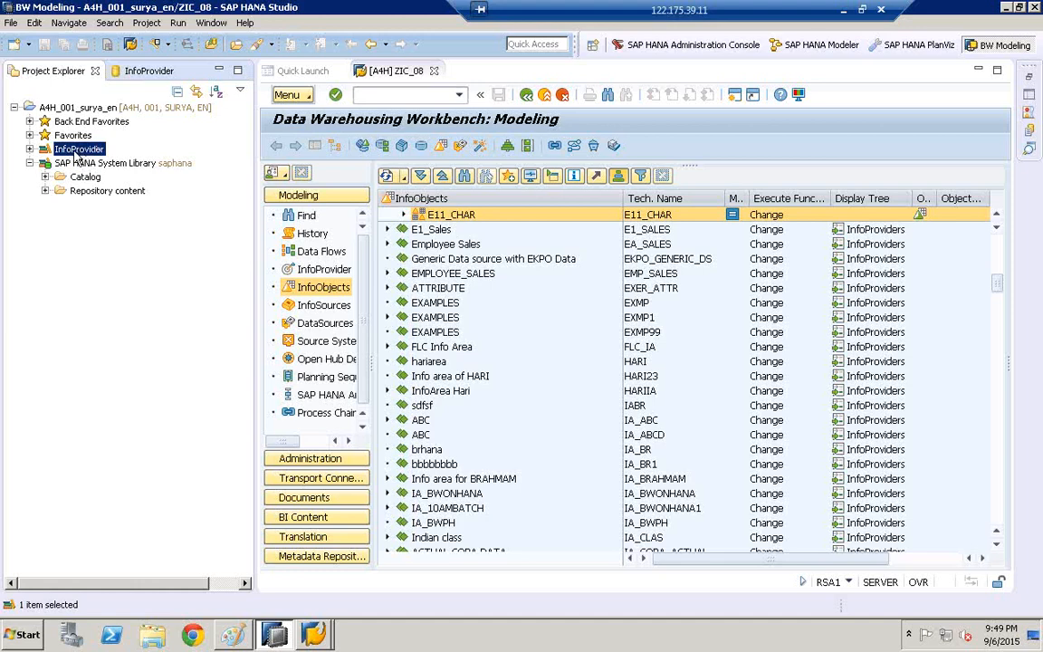
pyautogui.click(44, 192)
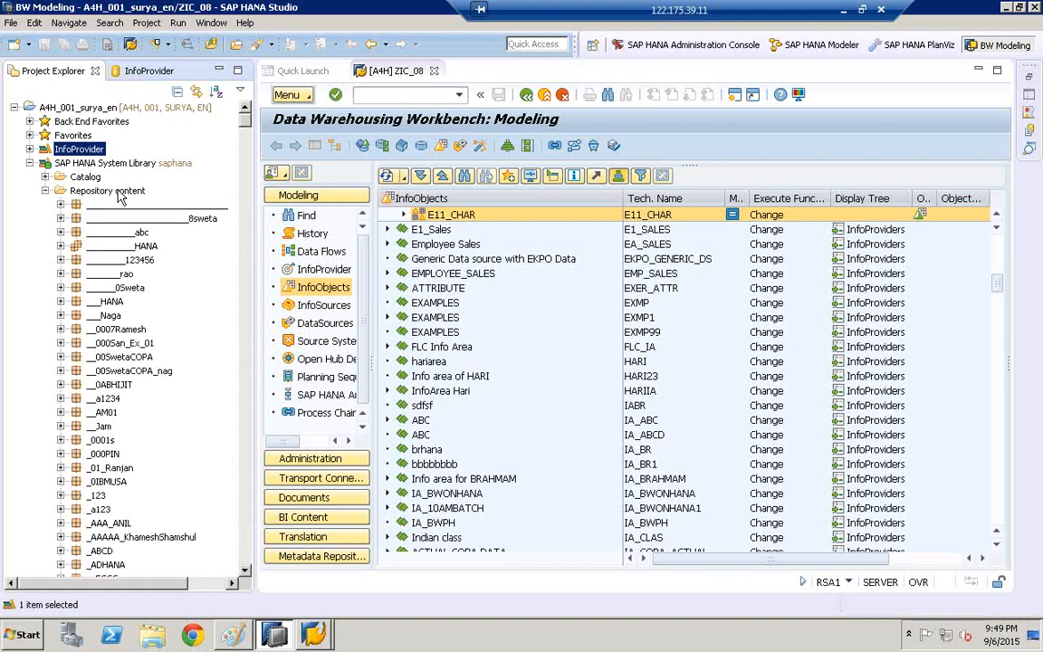
# Find the system-local package in the repository content and expand it down to bw and bw2hana.
pyautogui.click(101, 372)
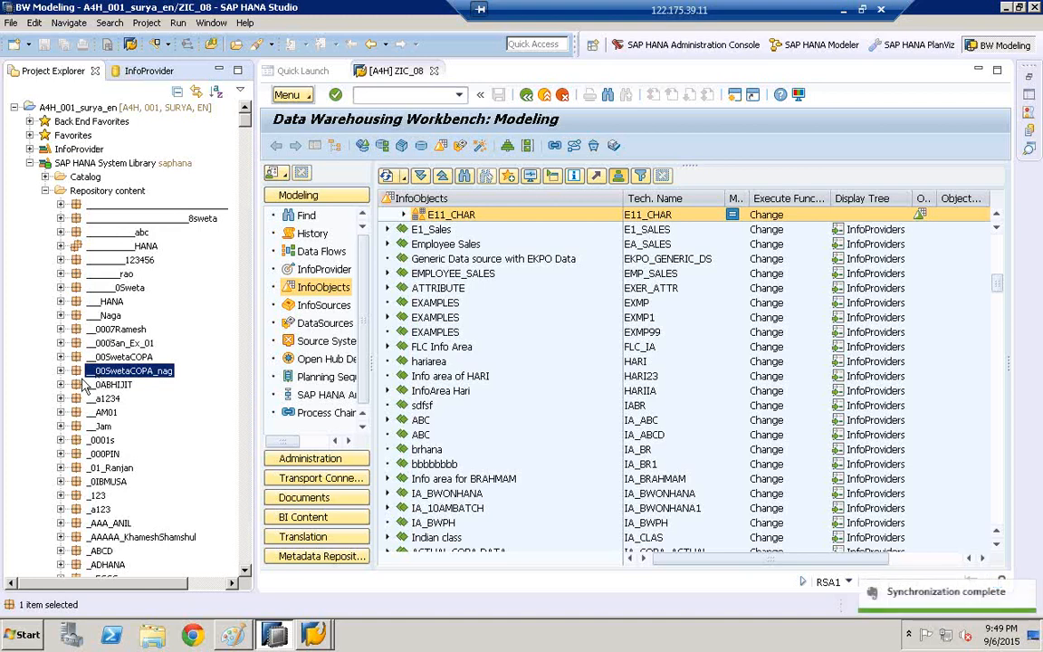
pyautogui.write('sys')
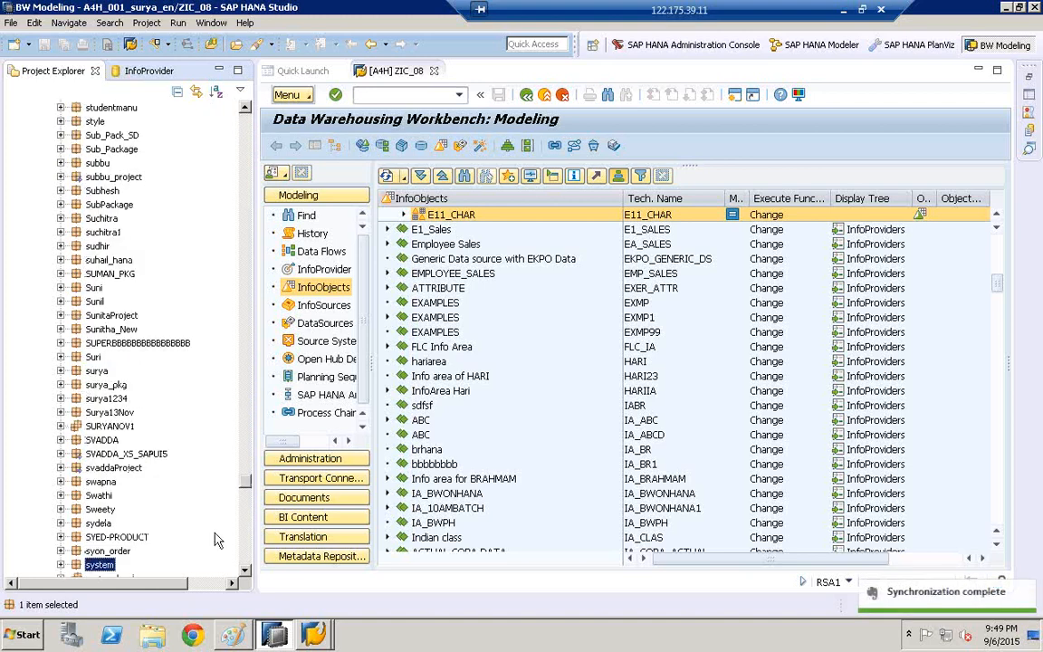
pyautogui.click(245, 571)
pyautogui.scroll(-5, 245, 570)
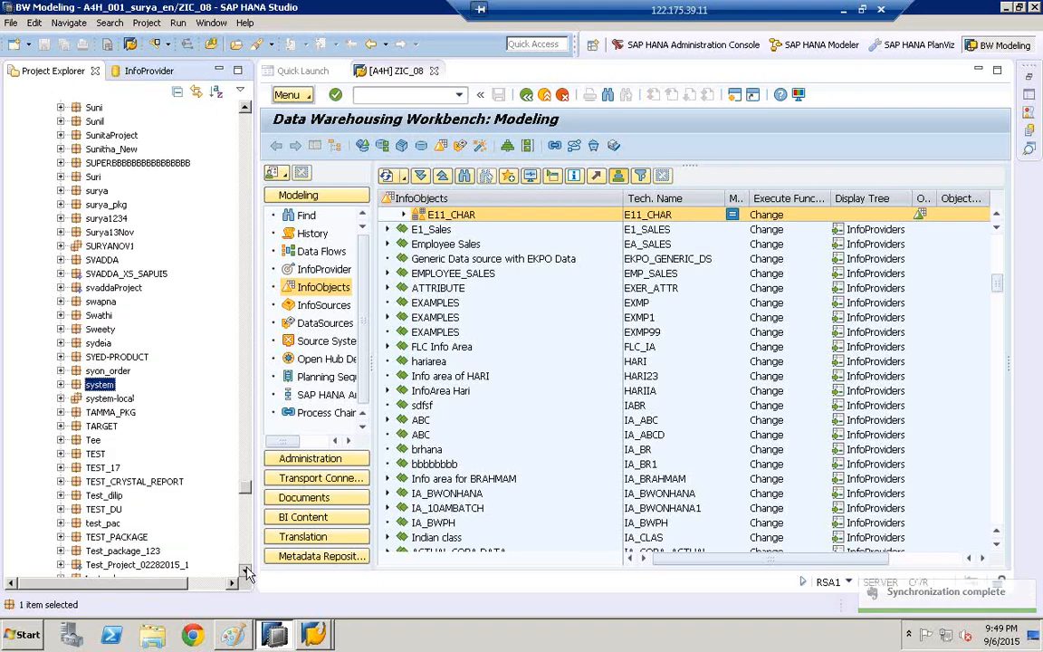
pyautogui.click(61, 356)
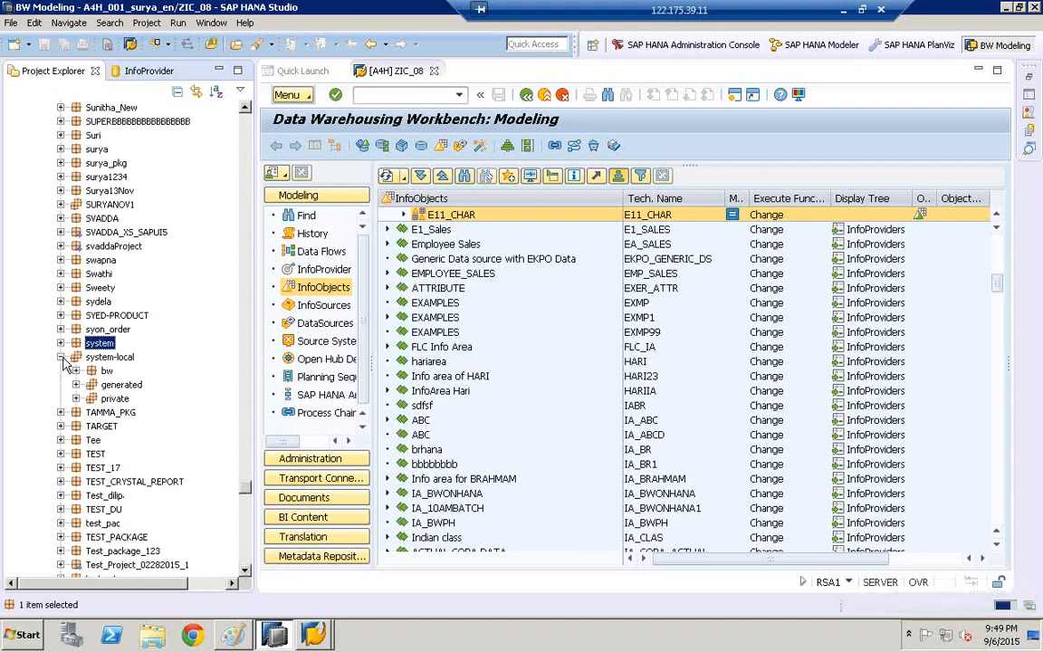
pyautogui.click(77, 371)
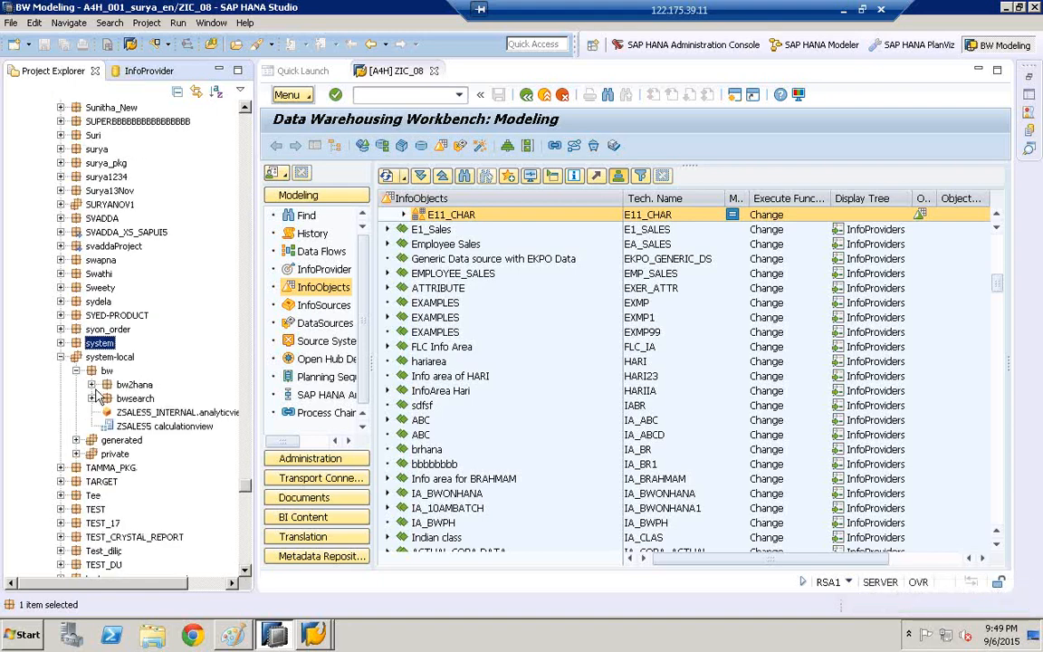
pyautogui.click(91, 385)
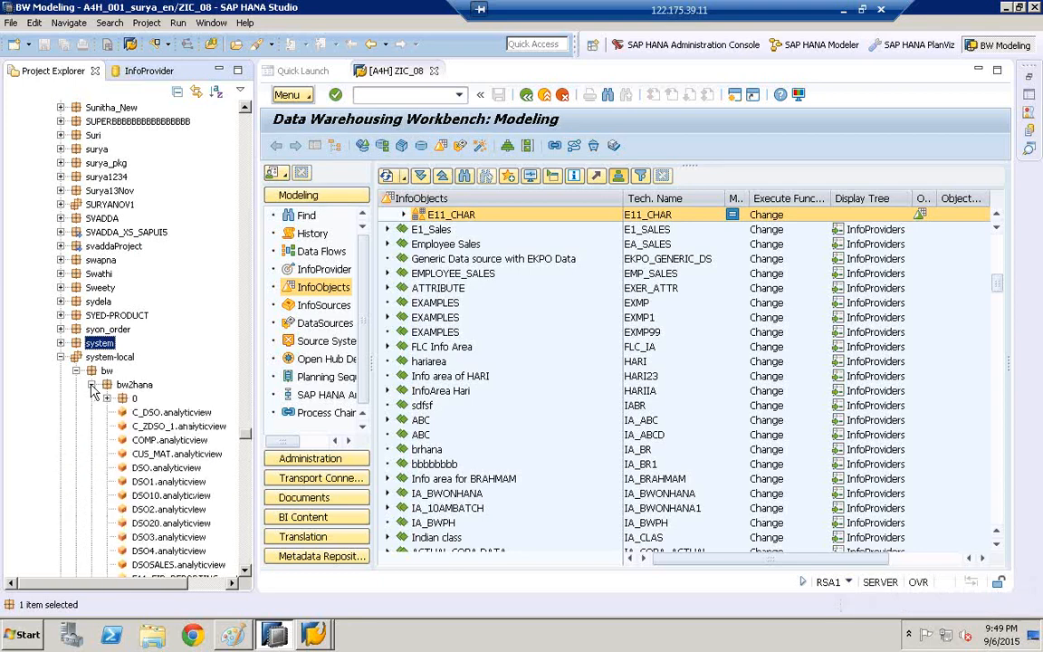
# Open ZVBAKDSO.analyticview from the bw2hana package, discarding the editor's conflicting changes.
pyautogui.click(144, 456)
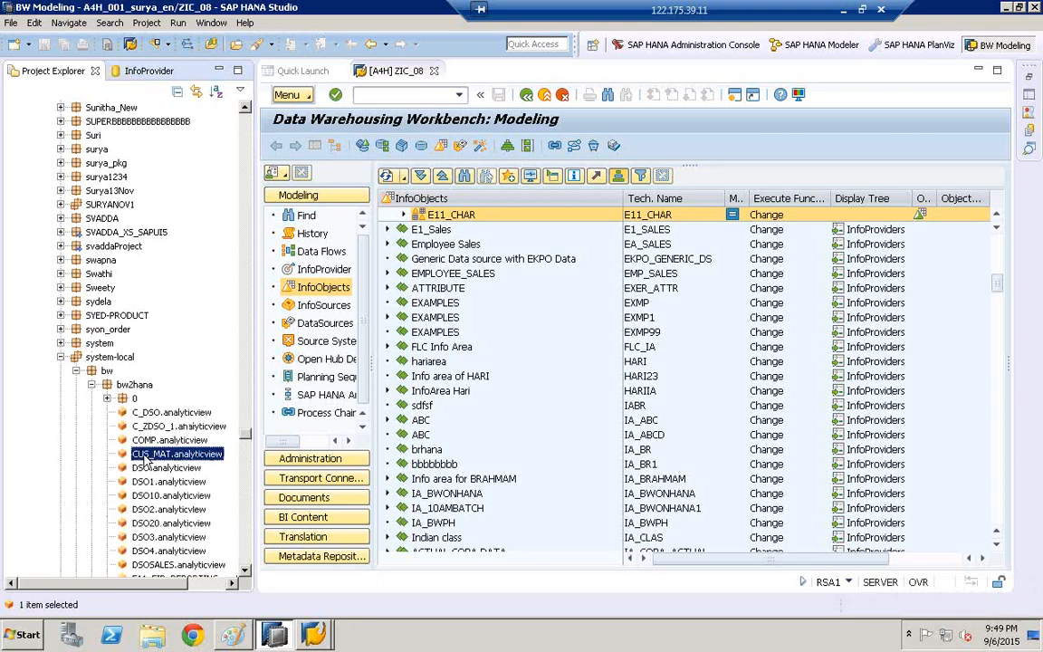
pyautogui.press('z')
pyautogui.press('v')
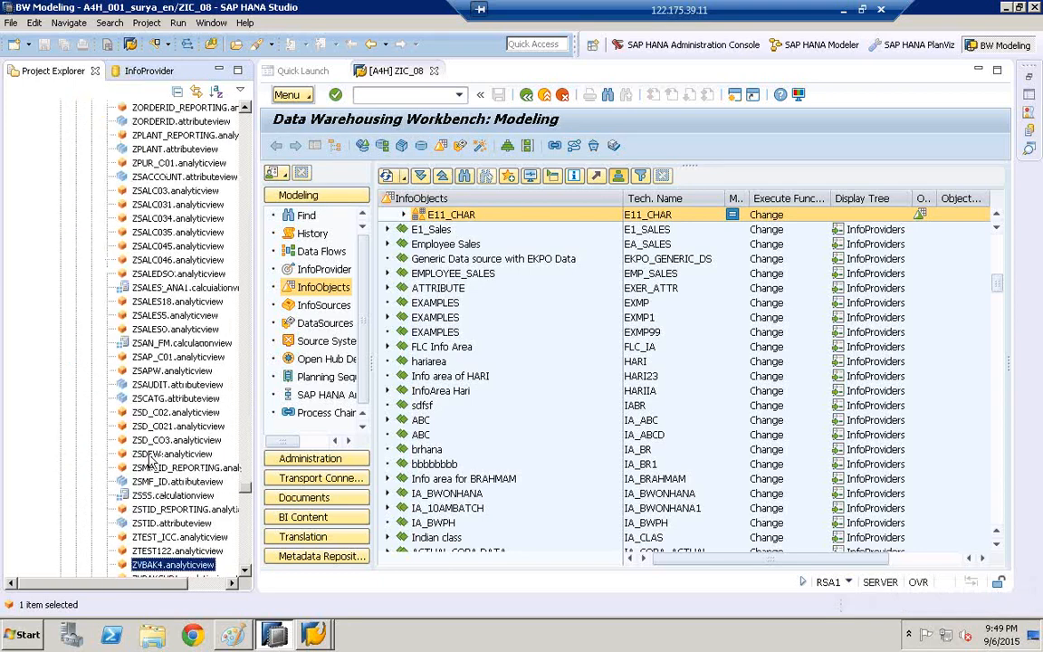
pyautogui.scroll(-5, 247, 570)
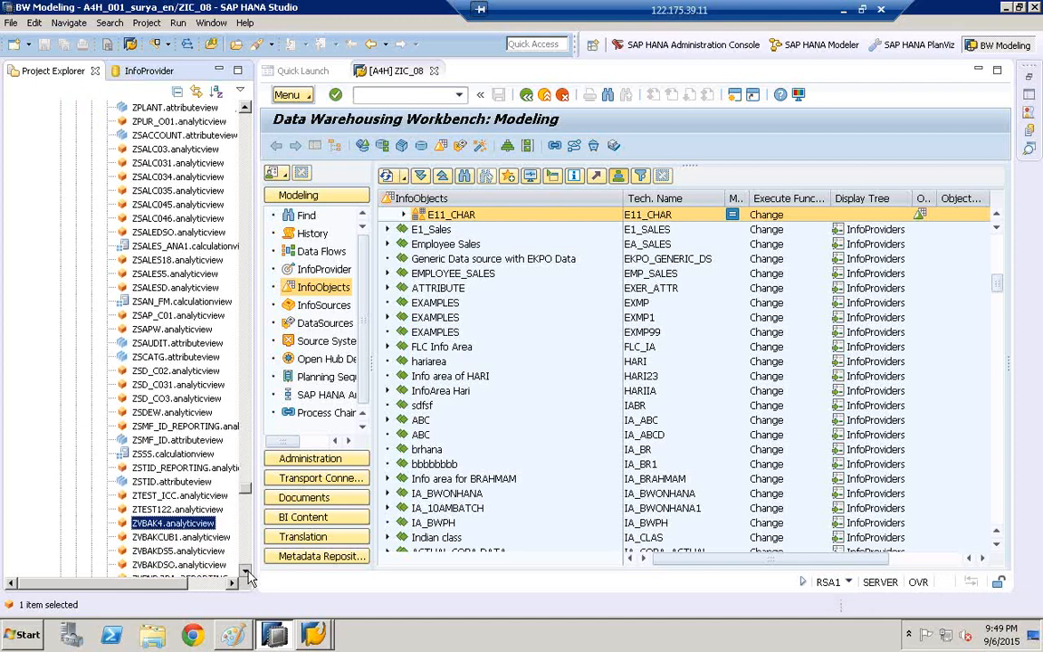
pyautogui.scroll(-1, 250, 580)
pyautogui.click(145, 497)
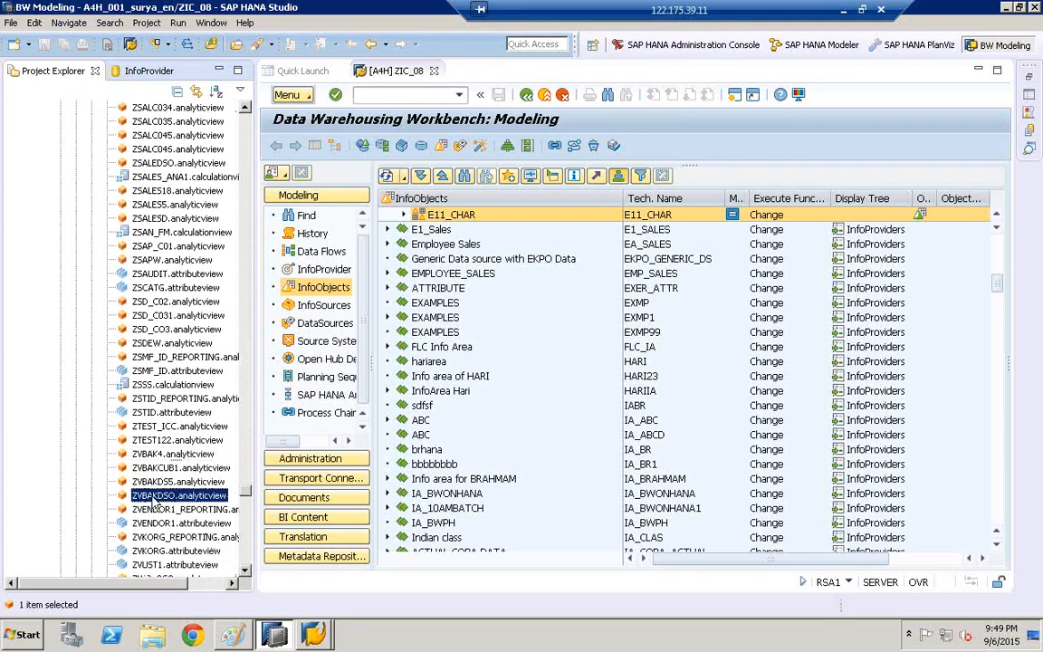
pyautogui.doubleClick(143, 497)
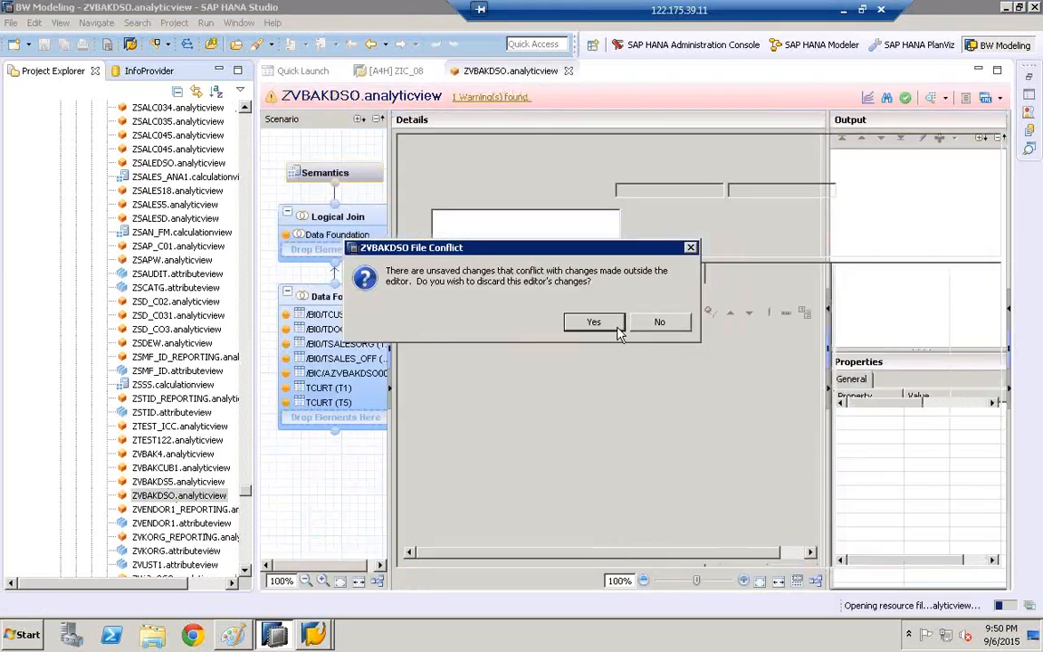
pyautogui.click(615, 327)
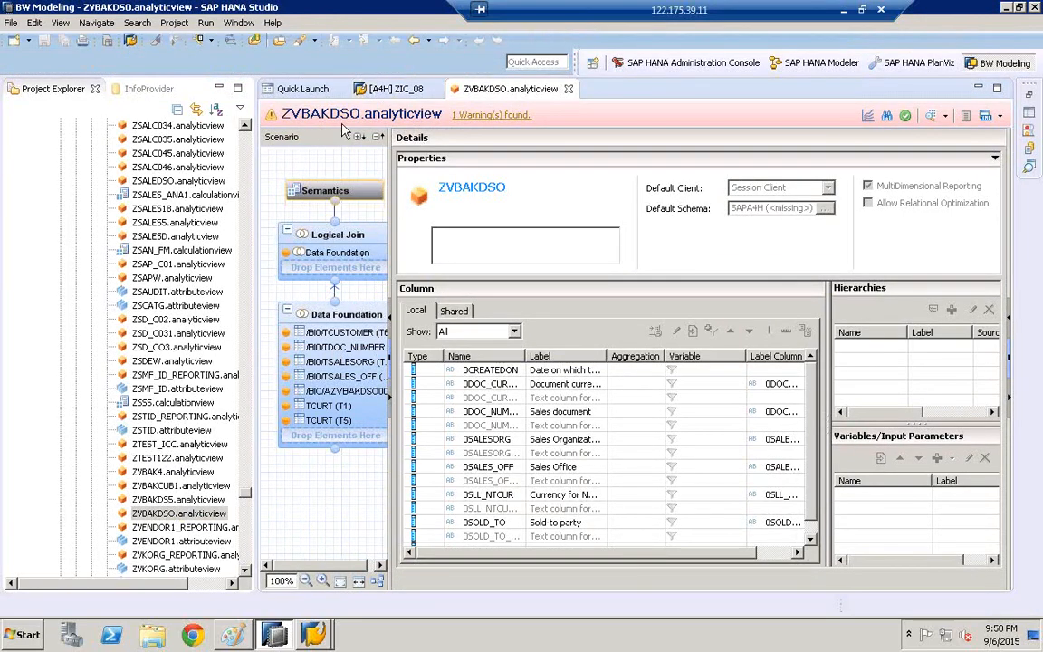
# Display the ZVBAKDSO DataStore object from the InfoProvider list in the ZIC_08 SAP session, and return to the ZVBAKDSO analytic view.
pyautogui.click(392, 89)
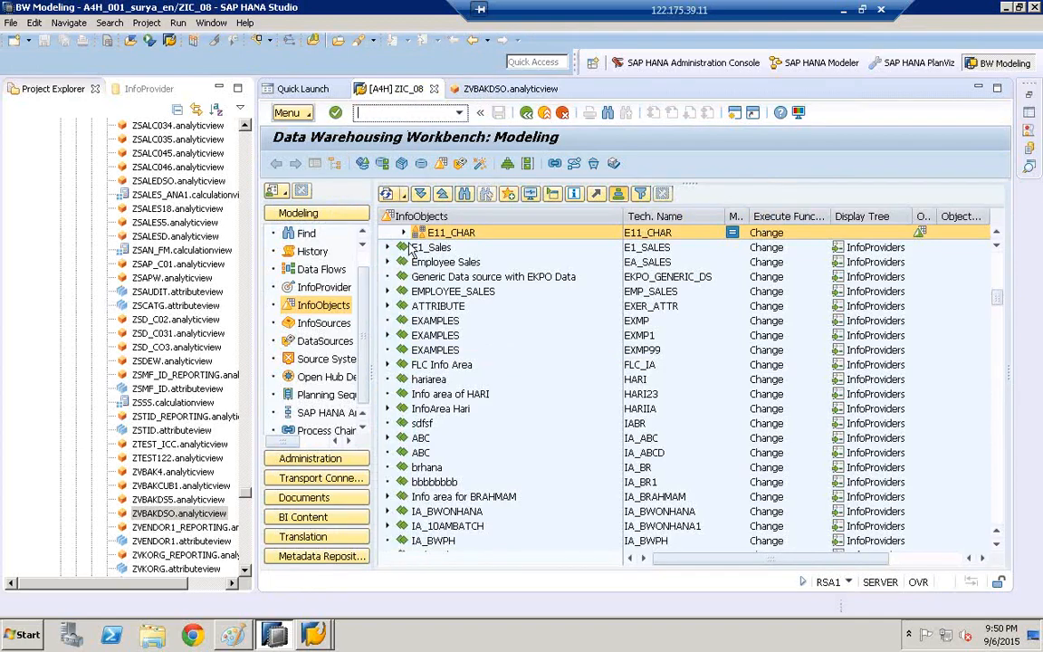
pyautogui.click(324, 288)
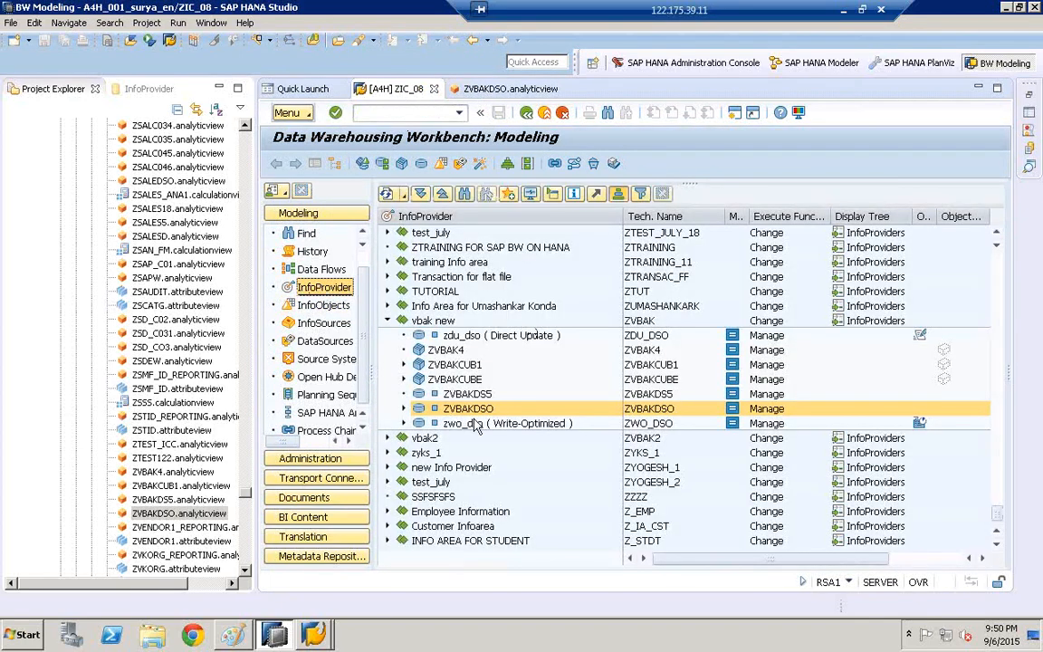
pyautogui.click(432, 413)
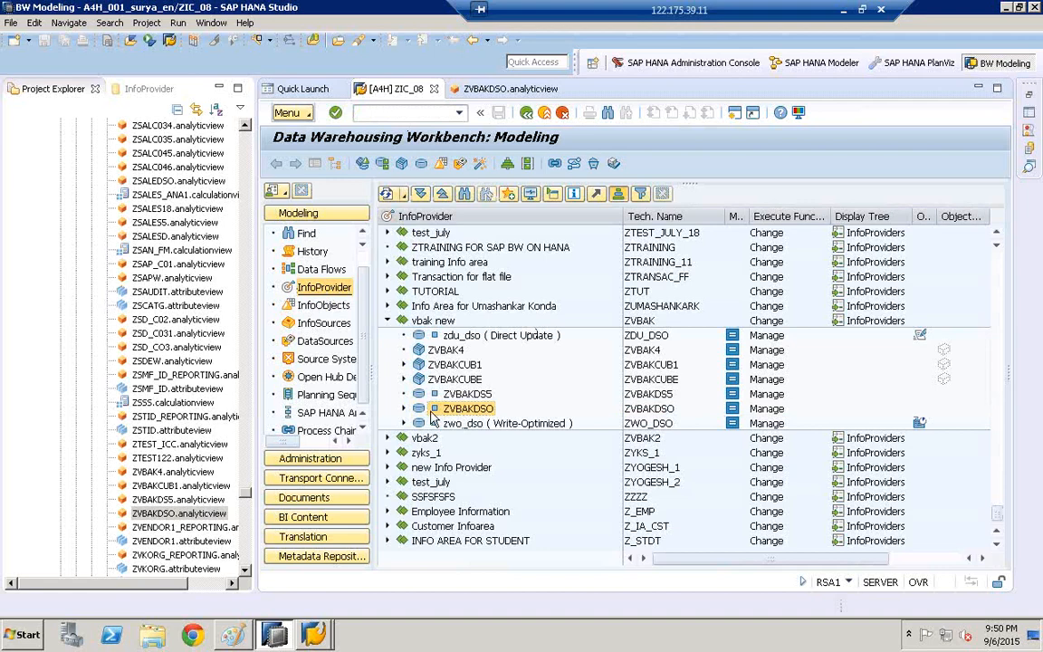
pyautogui.doubleClick(433, 414)
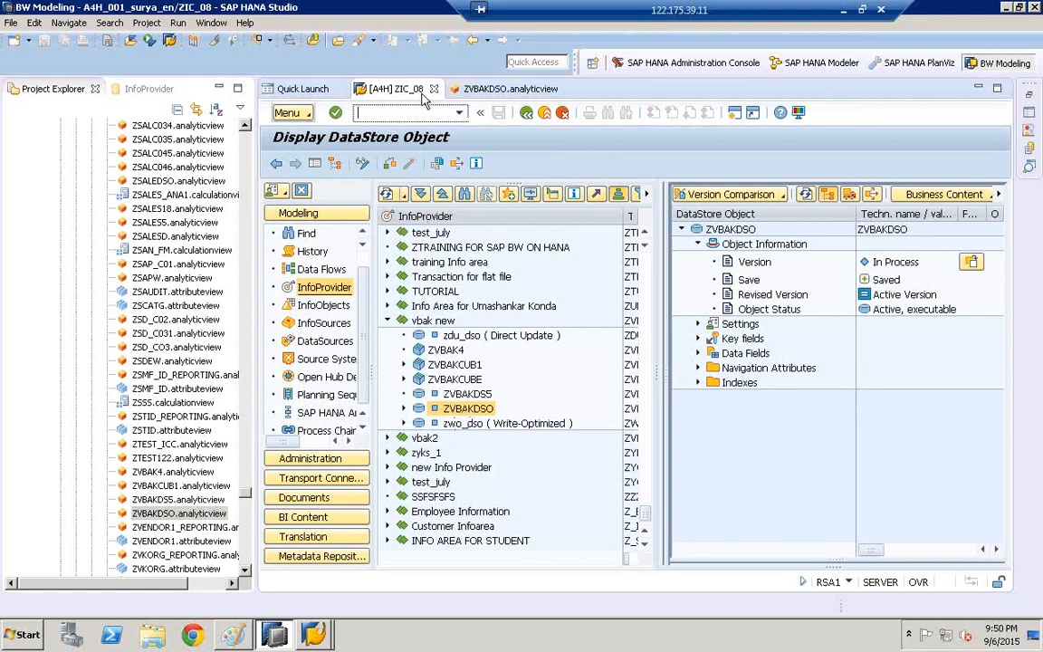
pyautogui.click(480, 92)
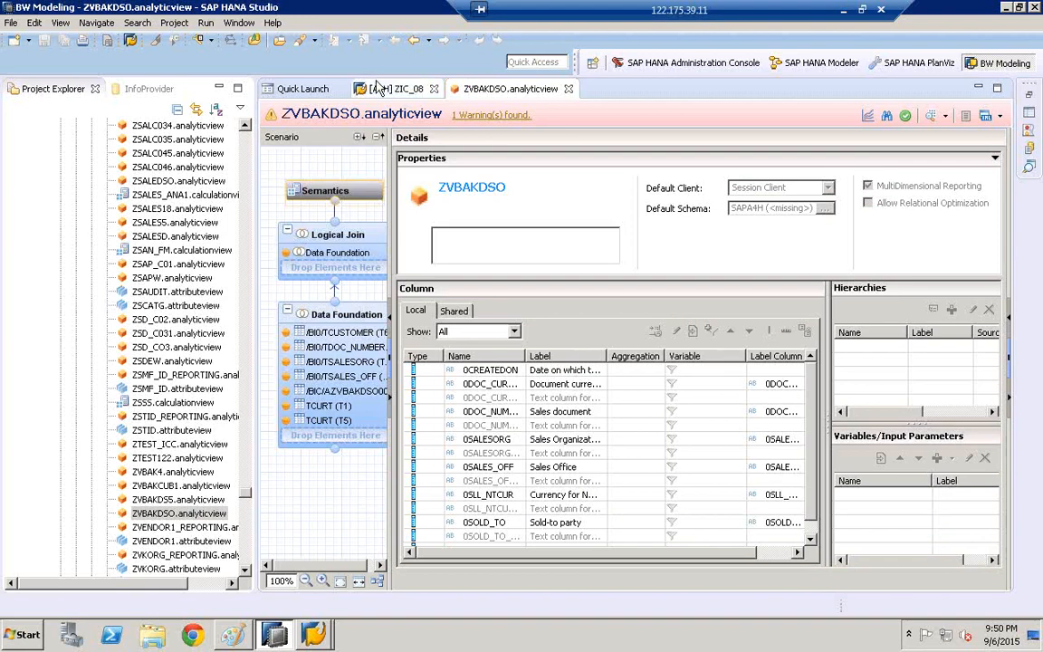
# Switch to the SAP GUI session editing E11_EID, show its InfoProvider tree, and return to SAP HANA Studio.
pyautogui.click(319, 631)
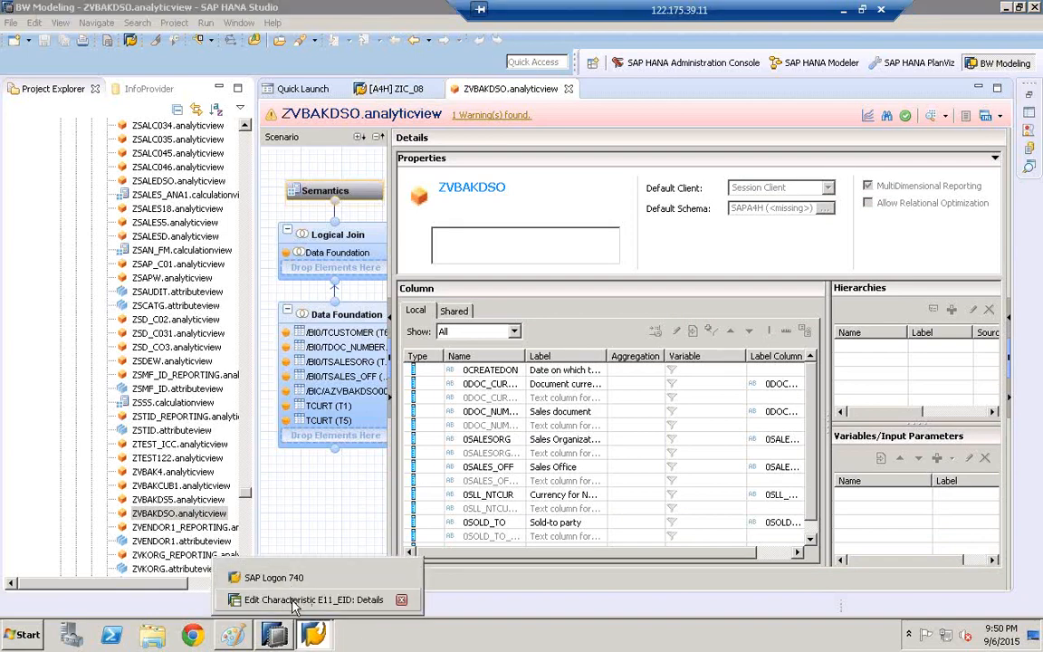
pyautogui.click(292, 599)
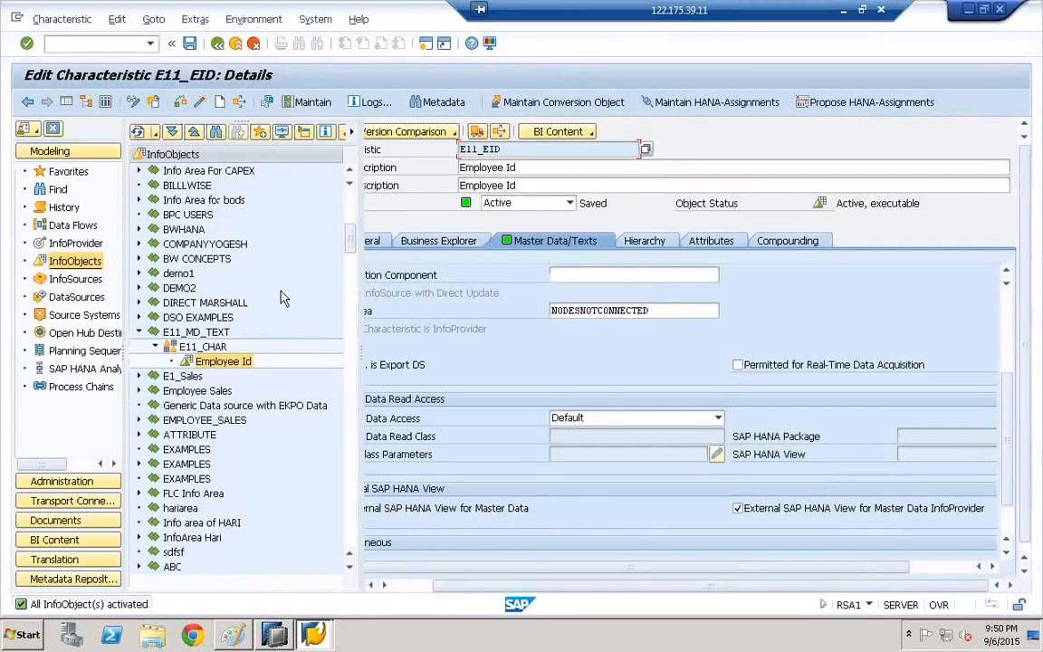
pyautogui.click(77, 242)
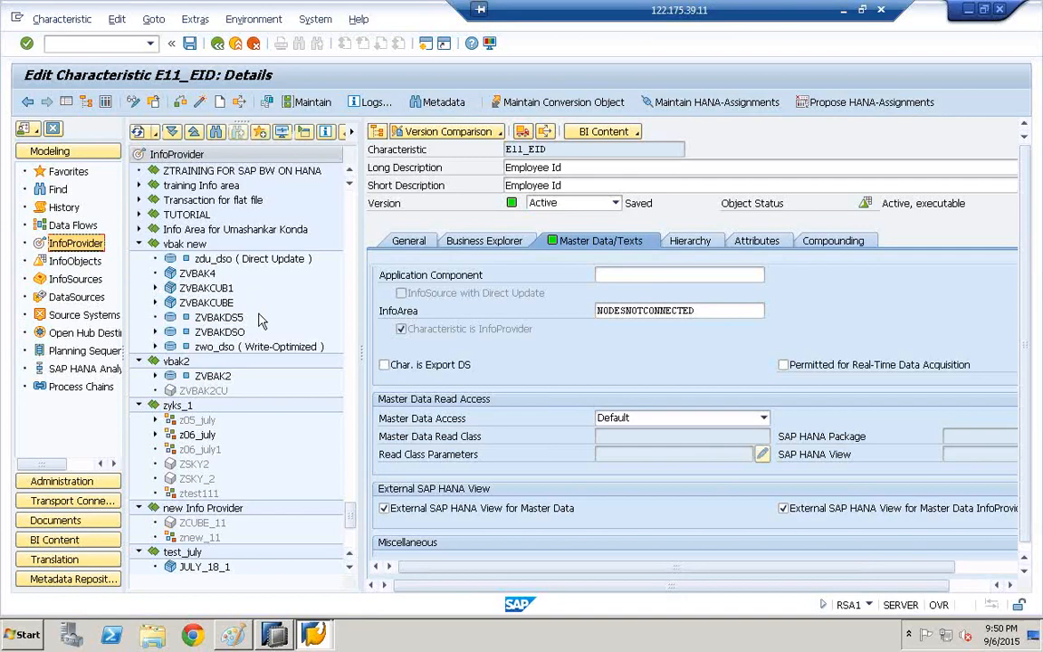
pyautogui.click(278, 638)
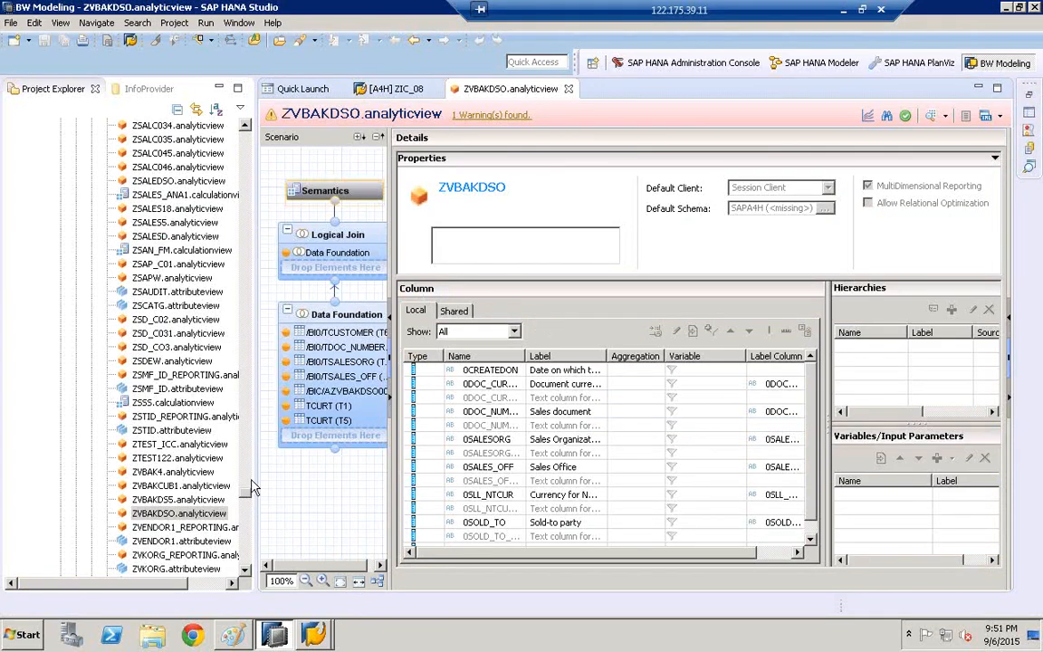
# Collapse Repository content and the SAP HANA System Library, and expand the project's InfoProvider node.
pyautogui.moveTo(245, 496); pyautogui.dragTo(243, 148)
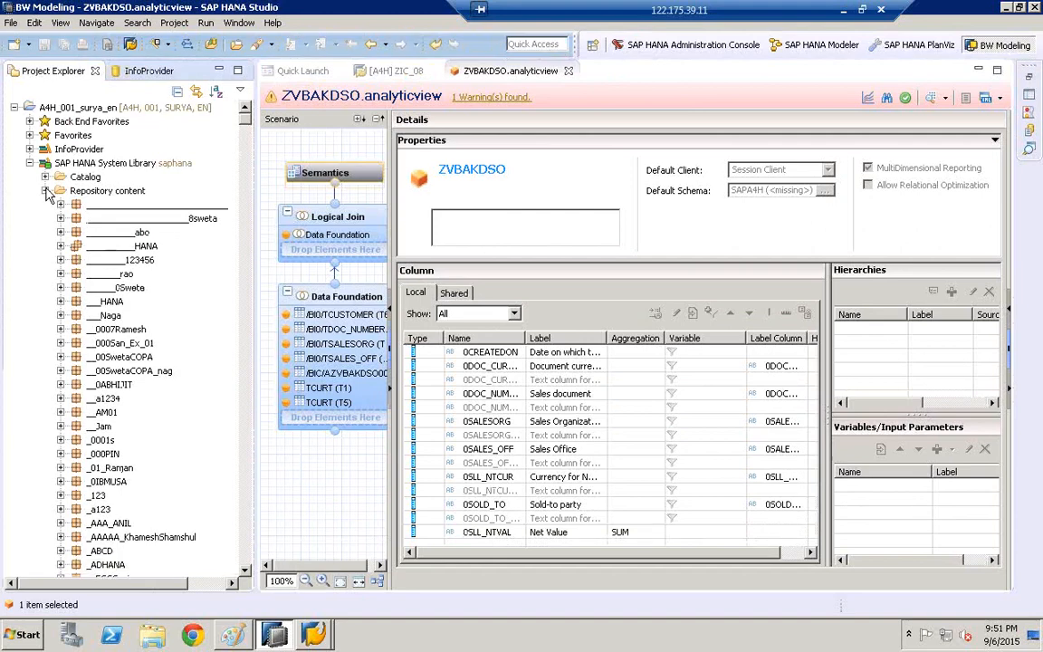
pyautogui.click(45, 191)
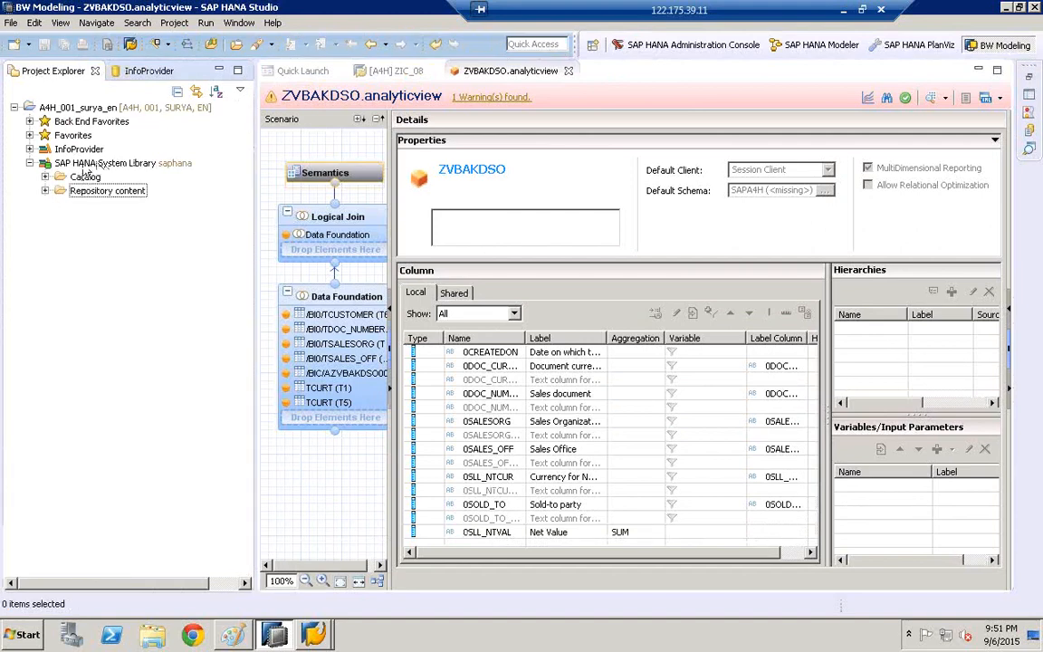
pyautogui.click(30, 163)
pyautogui.click(59, 150)
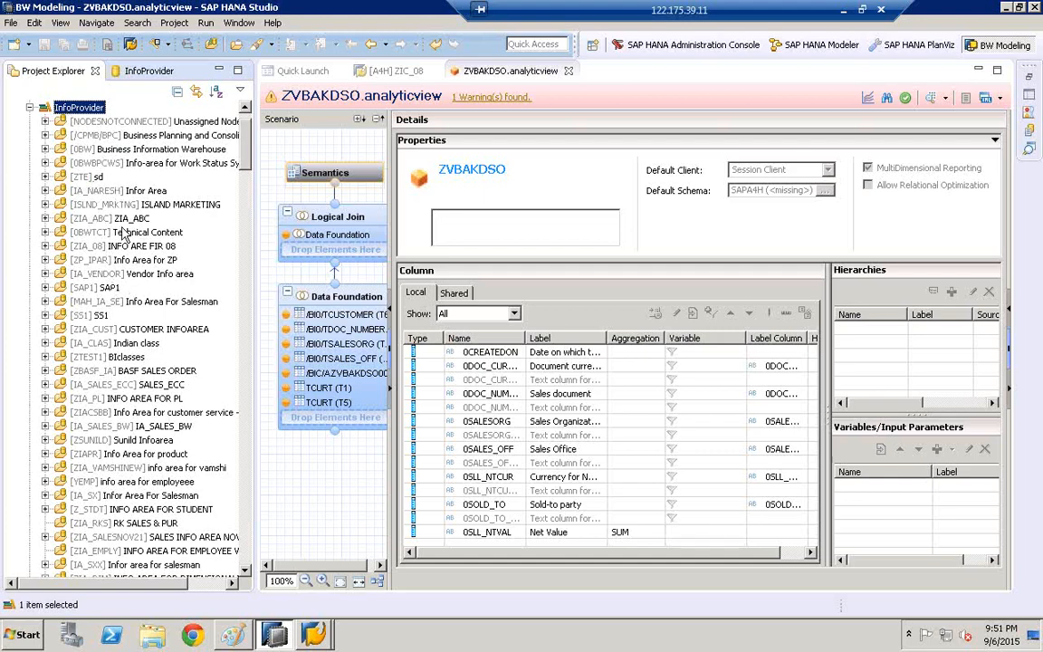
# Start a new CompositeProvider in the SAP1 InfoArea and enter ZCP_SALES_100 as its name.
pyautogui.click(94, 288)
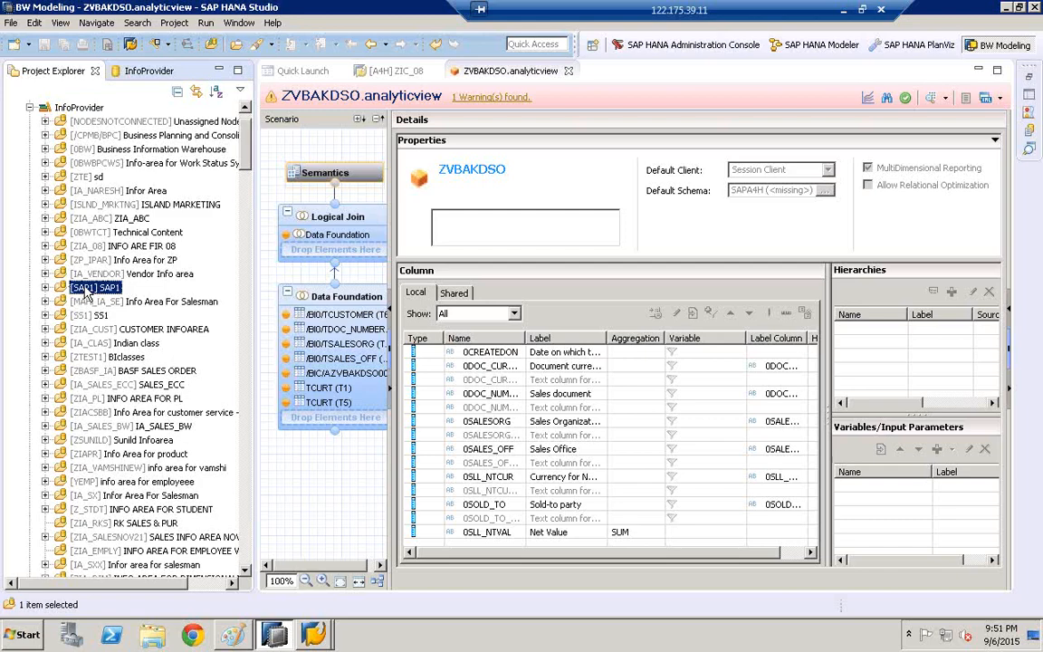
pyautogui.rightClick(85, 291)
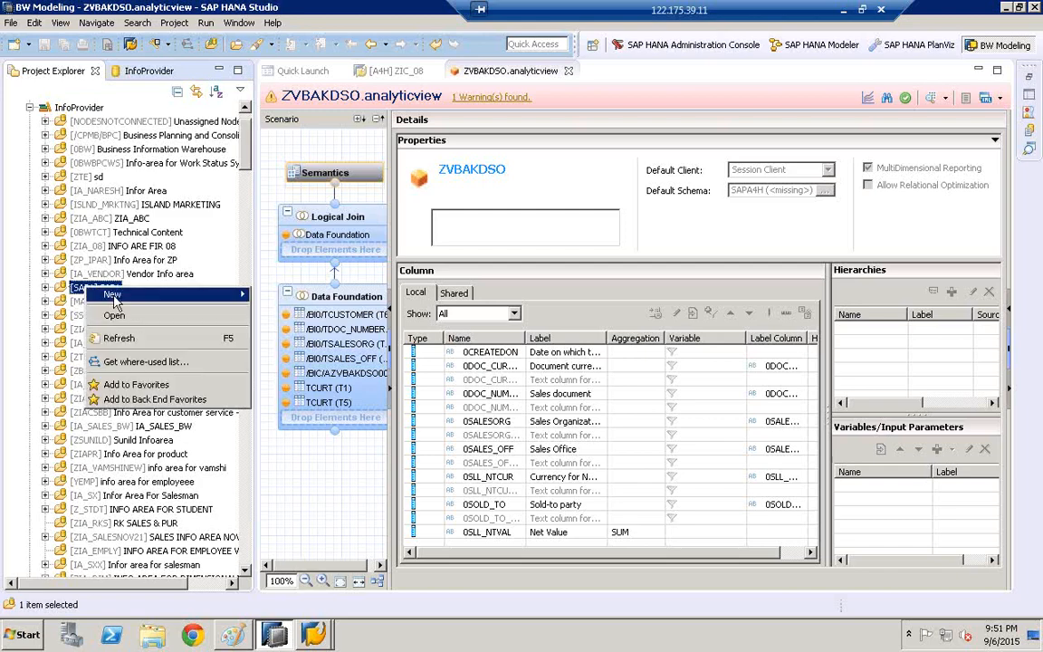
pyautogui.moveTo(115, 299)
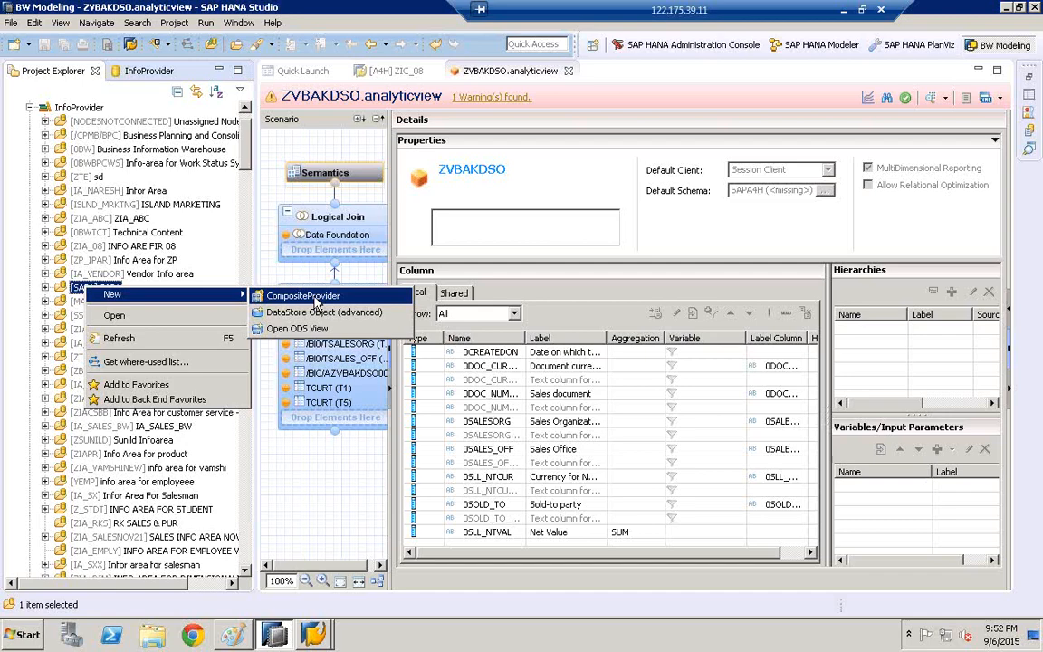
pyautogui.click(316, 301)
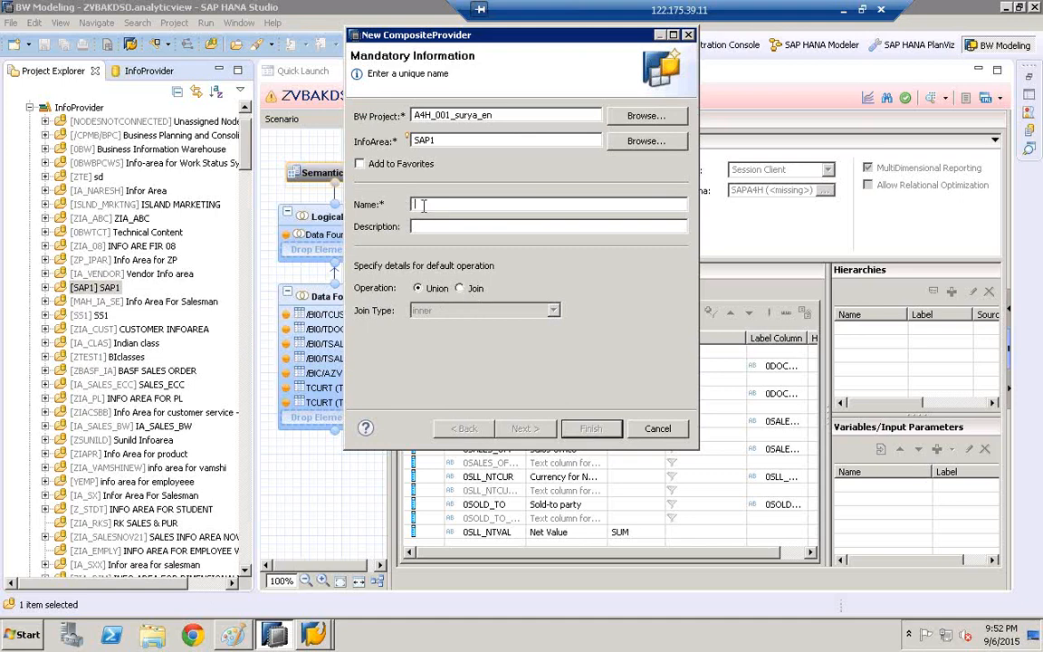
pyautogui.write('ZCP')
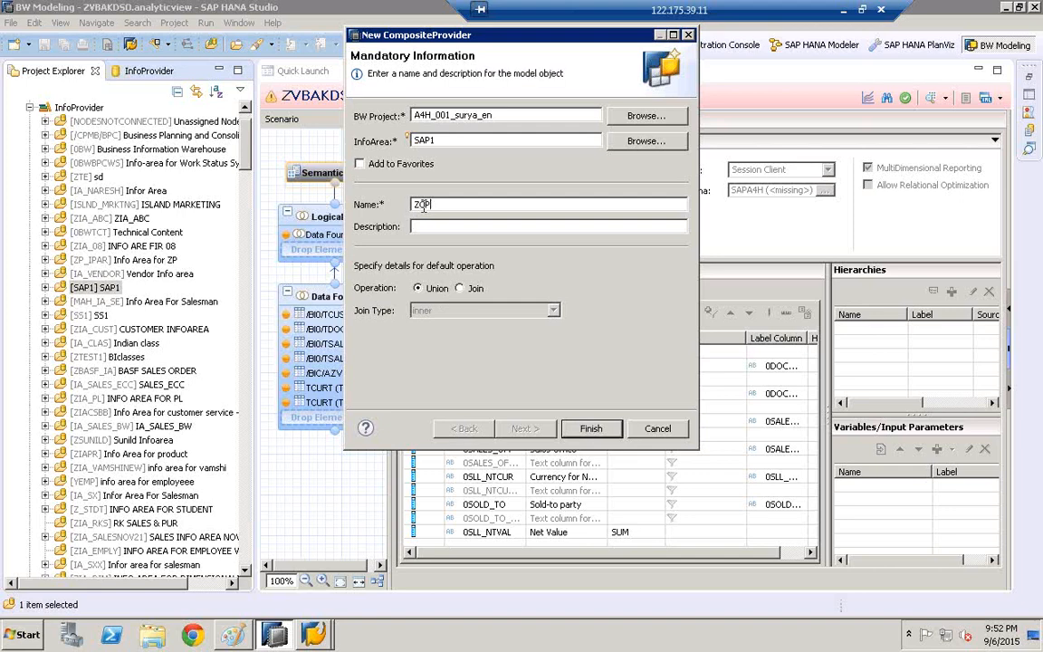
pyautogui.write('_SALES')
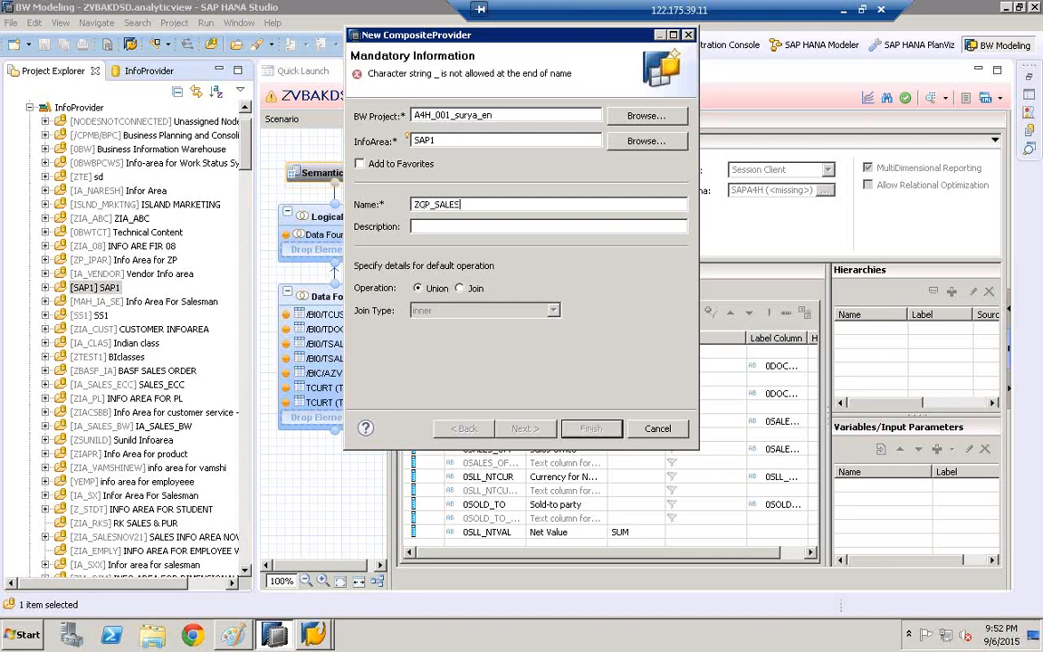
pyautogui.write('_100')
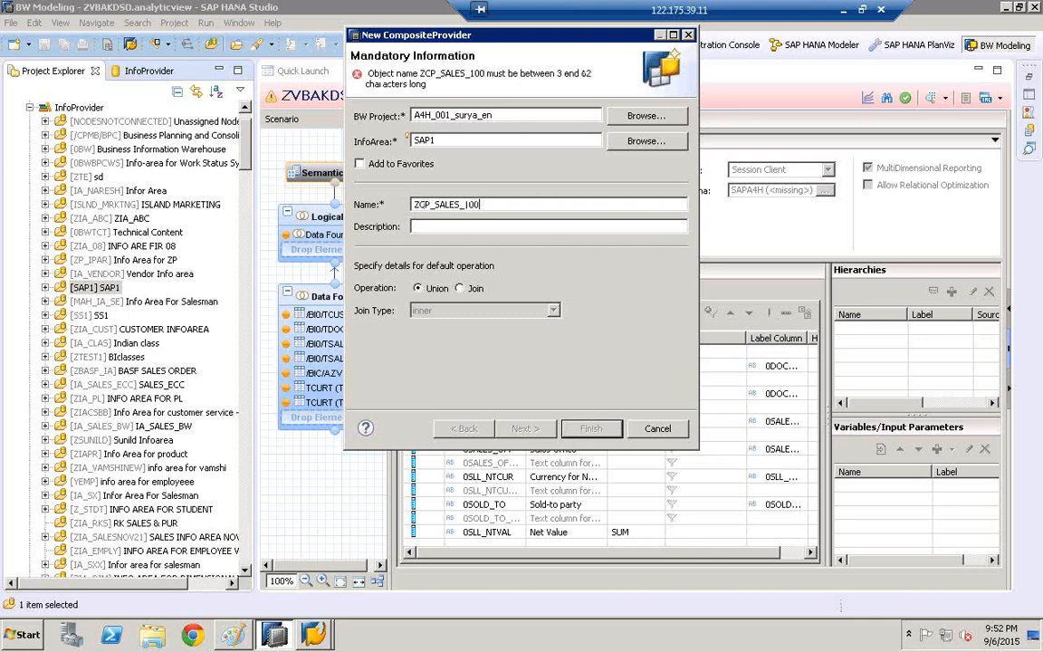
# Shorten the new CompositeProvider's name to ZCPSALES.
pyautogui.click(437, 202)
pyautogui.press('BackSpace')
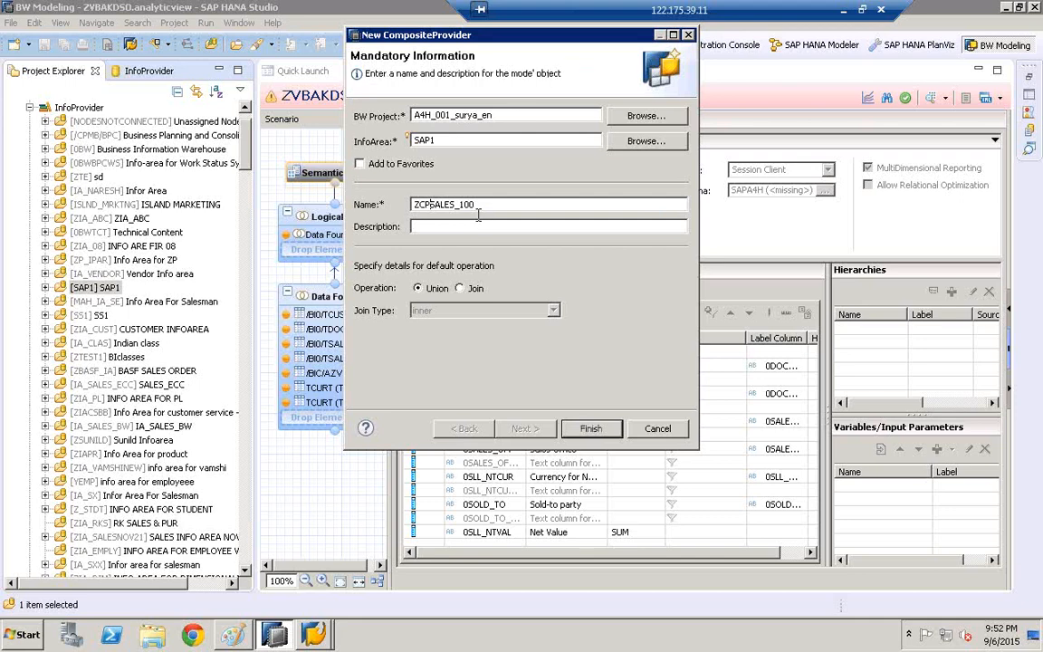
pyautogui.click(462, 204)
pyautogui.press('BackSpace')
pyautogui.press('BackSpace')
pyautogui.press('Delete')
pyautogui.press('Delete')
pyautogui.press('Delete')
pyautogui.write('S')
# Copy the name ZCPSALES into the description and create the CompositeProvider with the default Union operation.
pyautogui.moveTo(459, 204); pyautogui.dragTo(409, 206)
pyautogui.hotkey('ctrl', 'c')
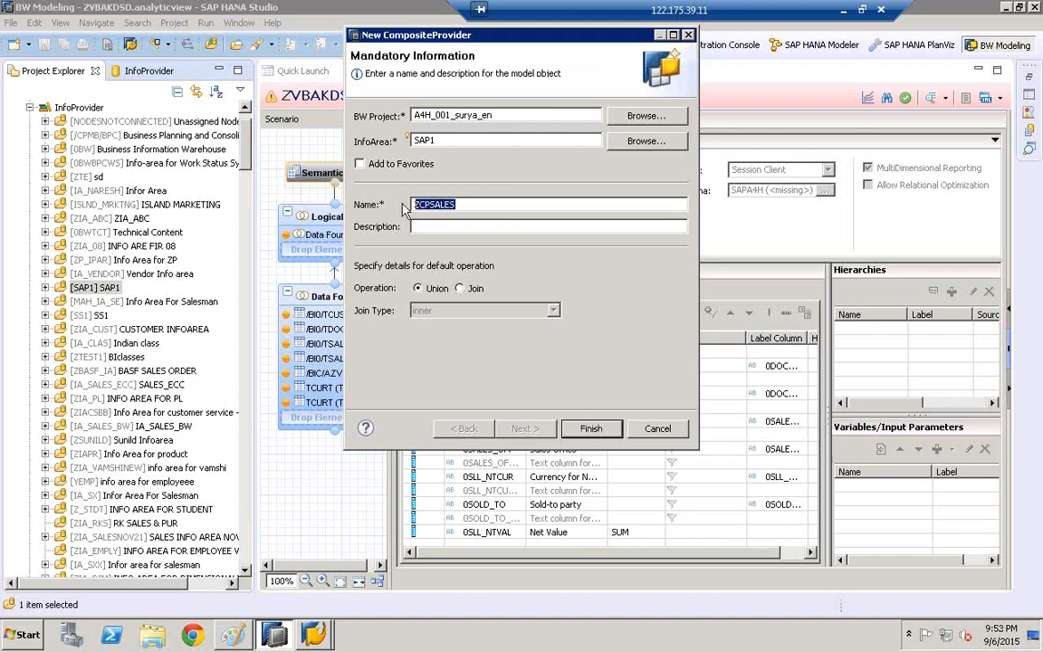
pyautogui.press('Tab')
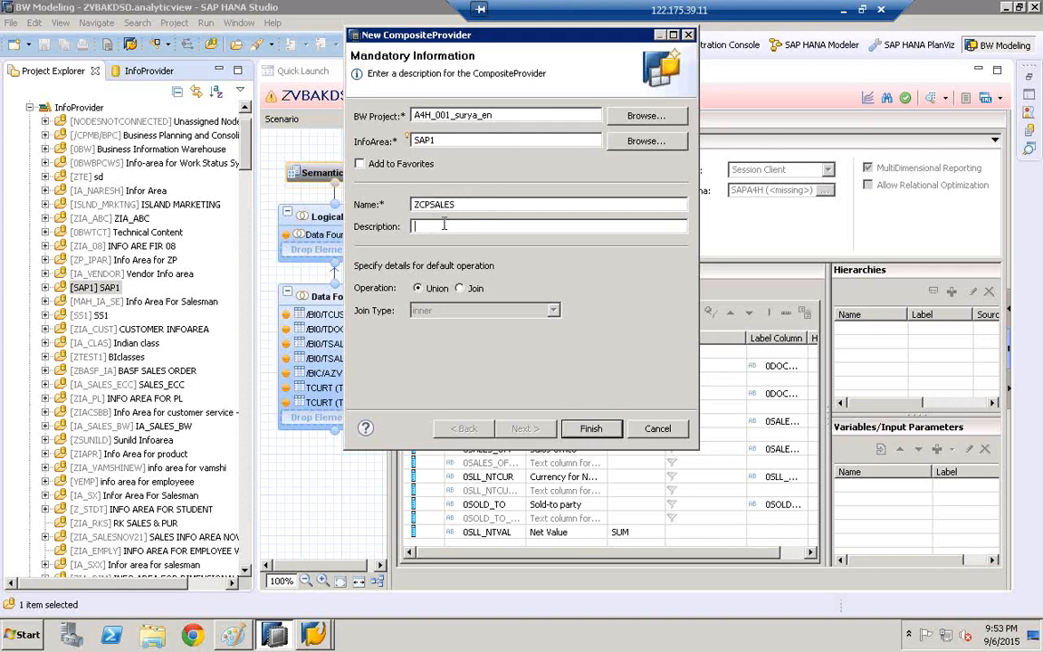
pyautogui.hotkey('ctrl', 'v')
pyautogui.click(590, 435)
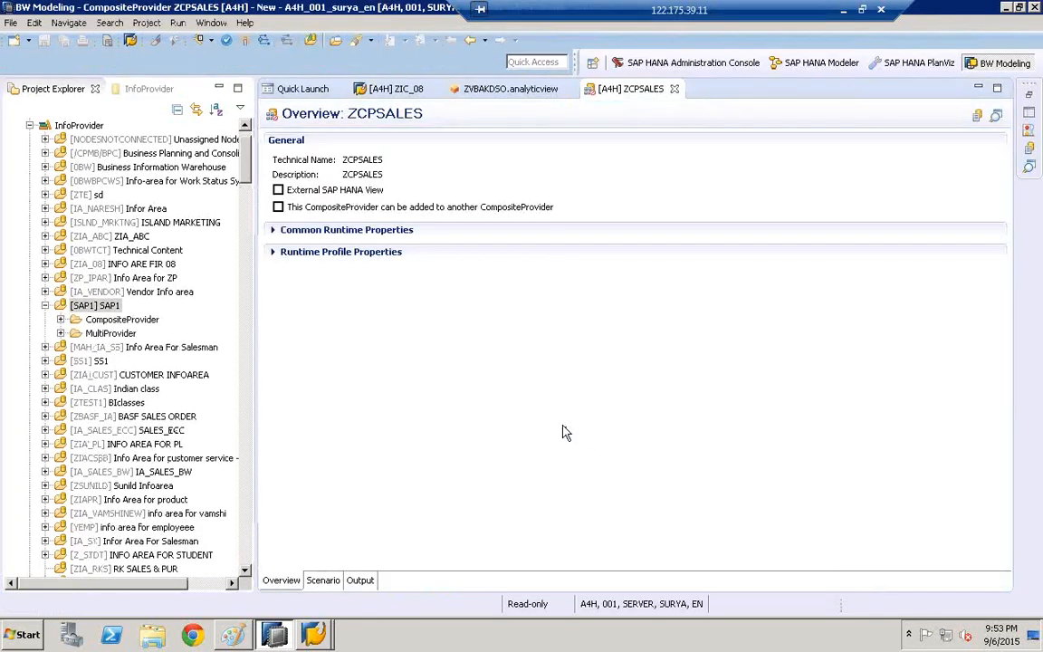
# Show the ZCPSALES scenario and open the provider selection for union node U1.
pyautogui.click(323, 582)
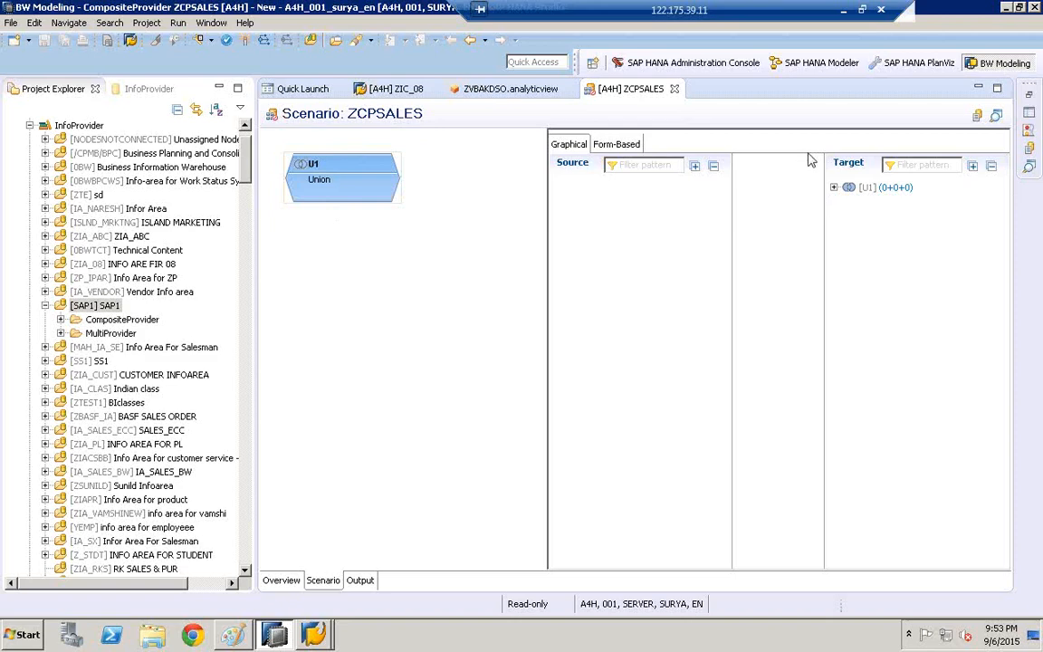
pyautogui.moveTo(340, 167)
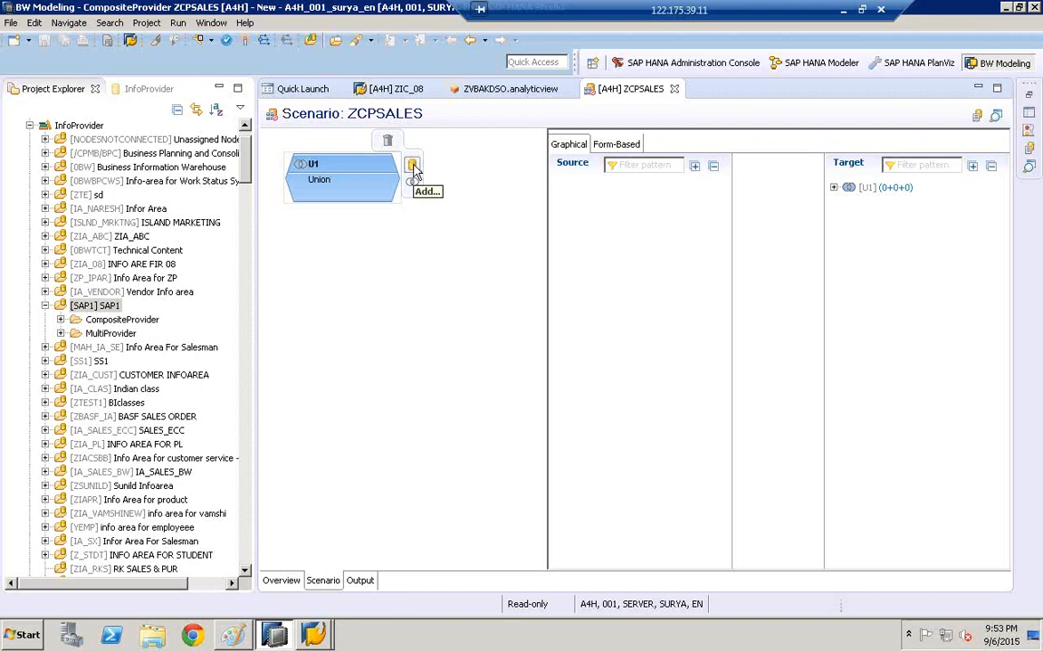
pyautogui.click(411, 168)
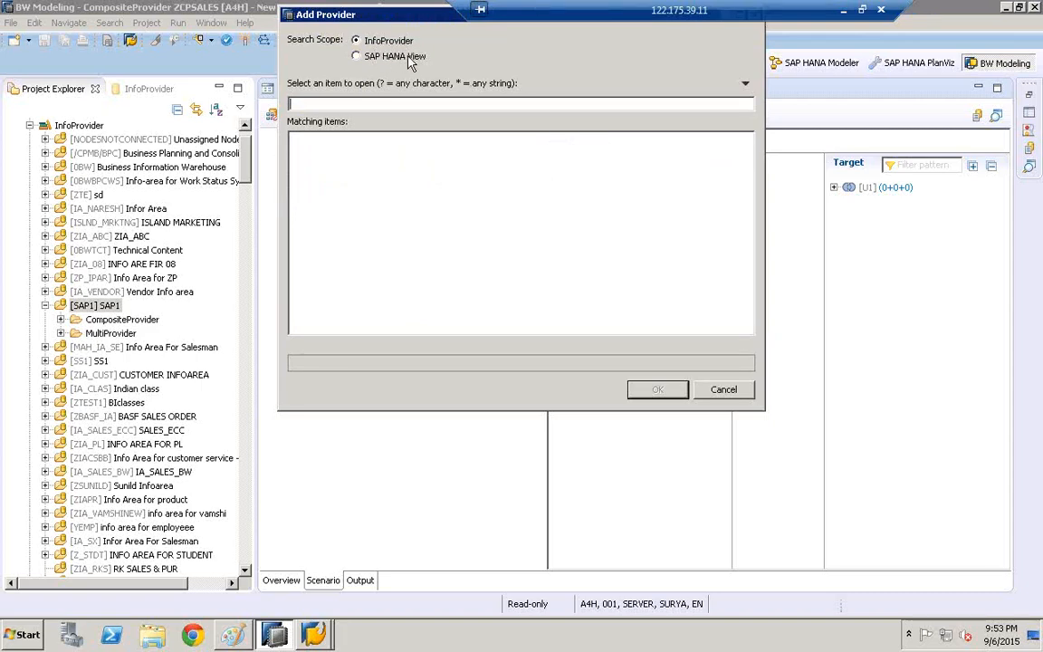
# Switch to the SAP GUI session editing E11_EID, widen the InfoProvider tree to show technical names, and select ZVBAKCUB1.
pyautogui.click(319, 636)
pyautogui.click(324, 599)
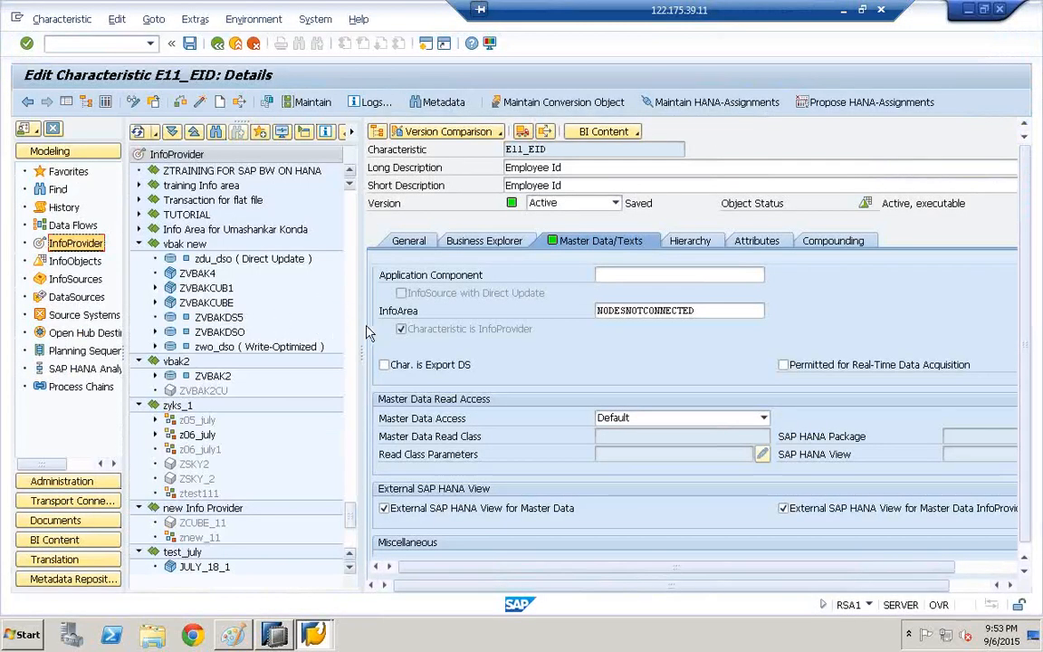
pyautogui.moveTo(372, 349); pyautogui.dragTo(556, 344)
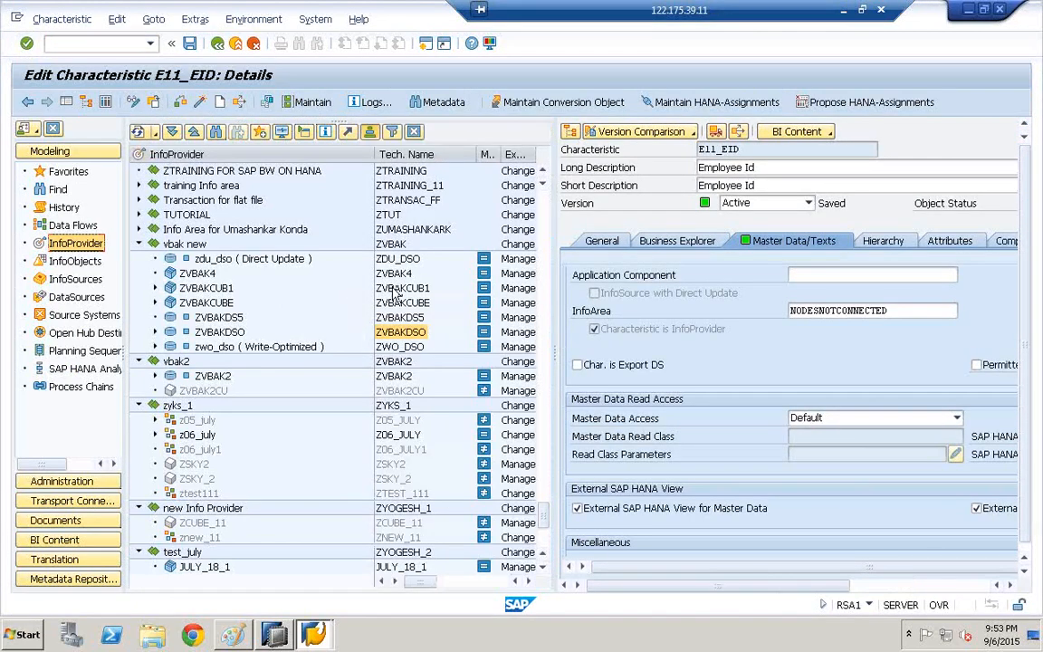
pyautogui.click(399, 289)
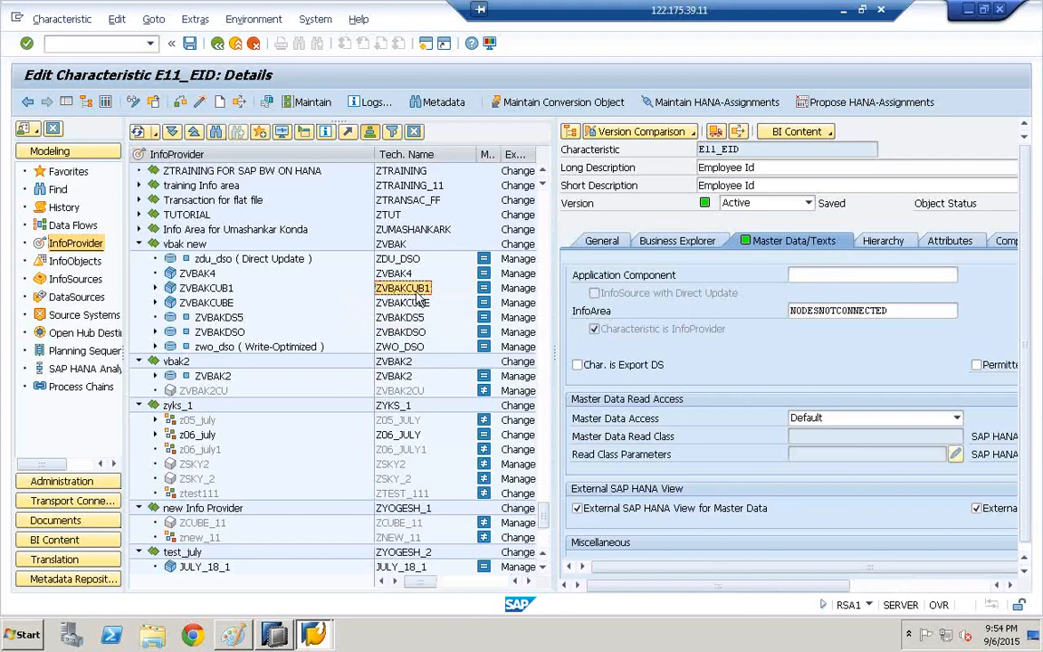
# Return to SAP HANA Studio and add the InfoCube ZVBAKCUB1 to union U1.
pyautogui.click(276, 636)
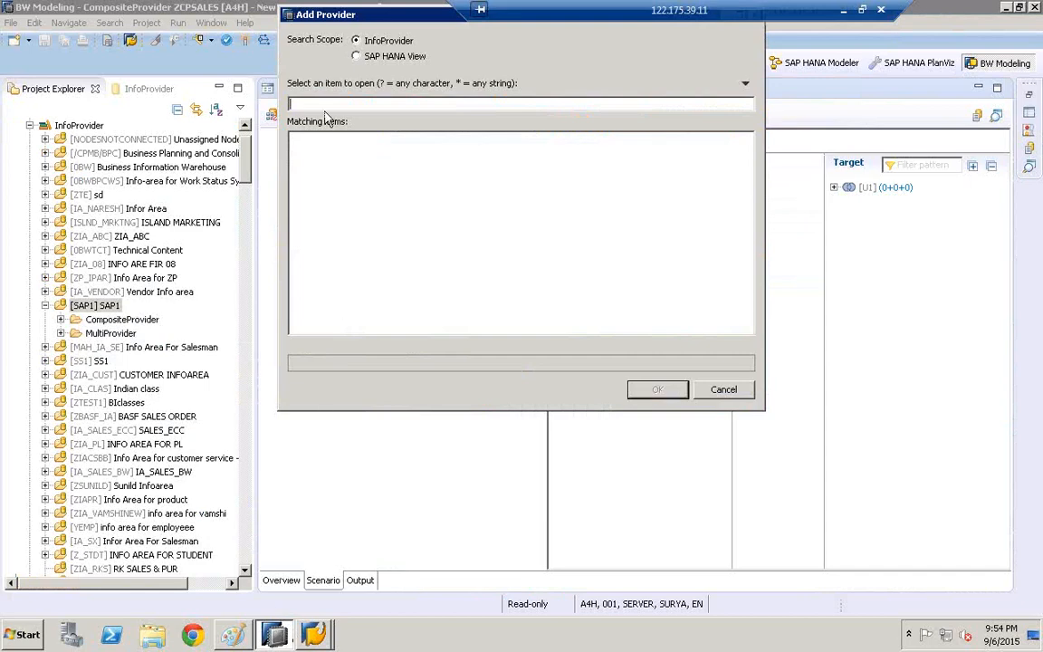
pyautogui.write('ZVBAKCUB1')
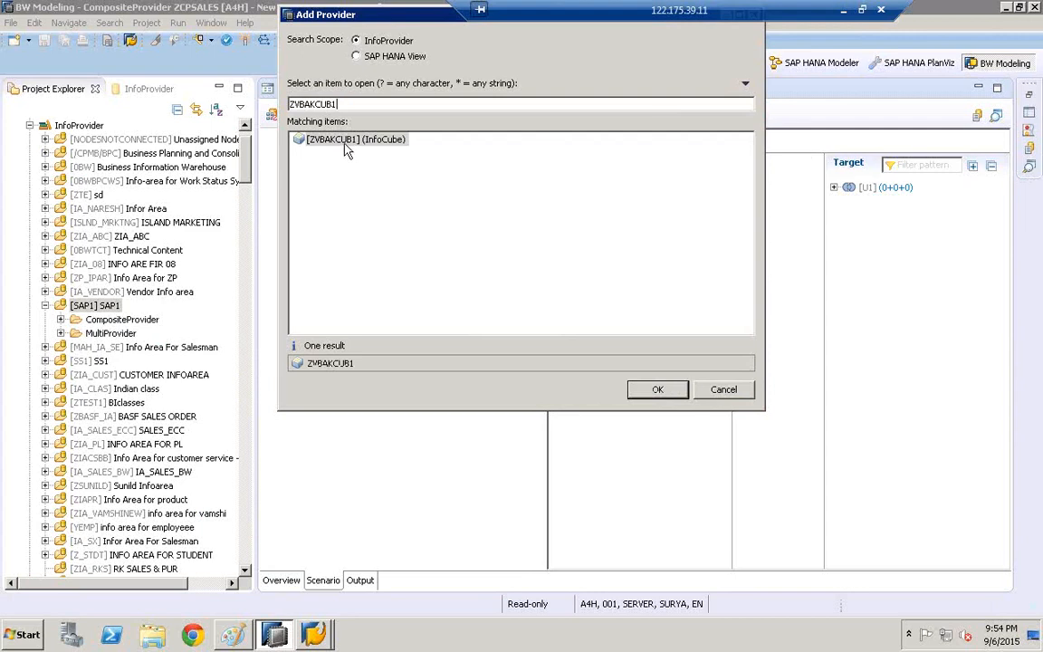
pyautogui.click(312, 138)
pyautogui.click(641, 391)
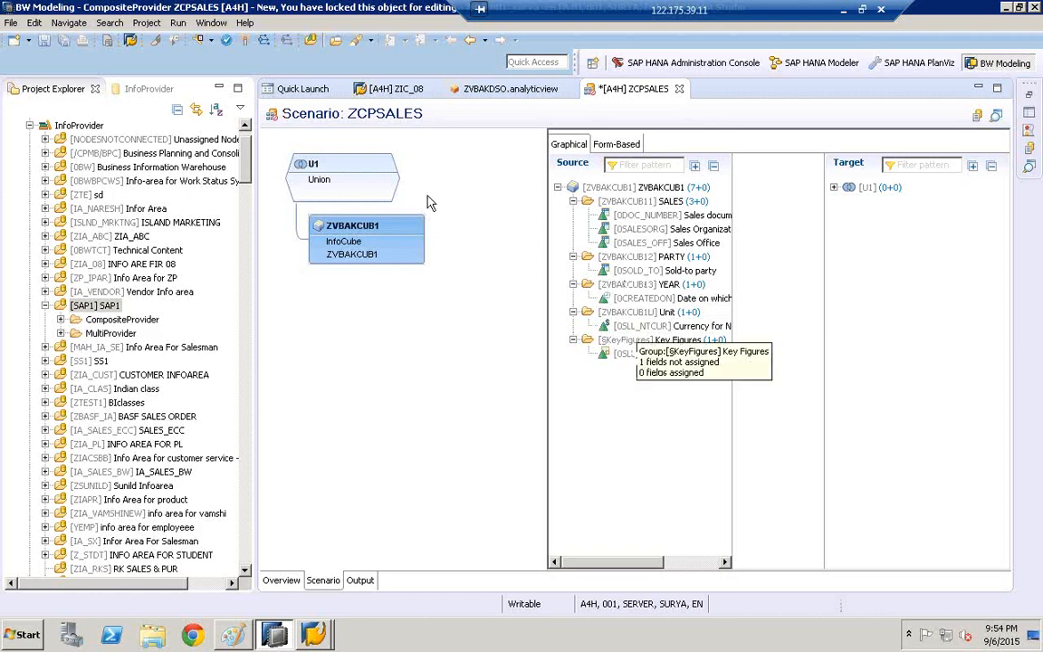
# Add the InfoCube ZVBAKCUBE to union U1, taking its technical name from the InfoProvider tree in the SAP GUI session.
pyautogui.moveTo(378, 173)
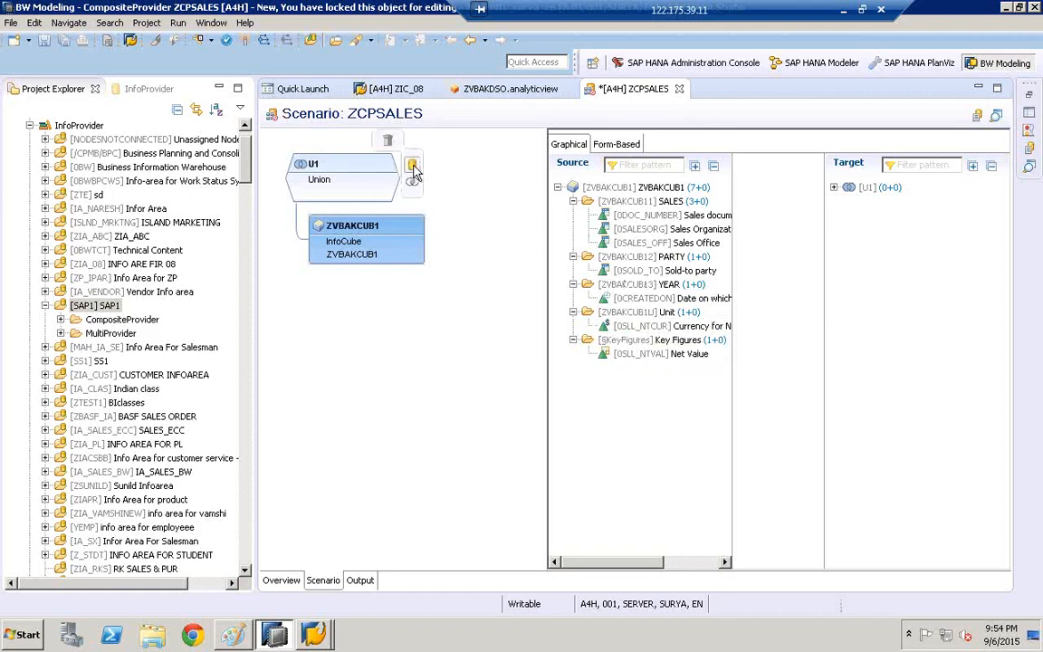
pyautogui.click(413, 170)
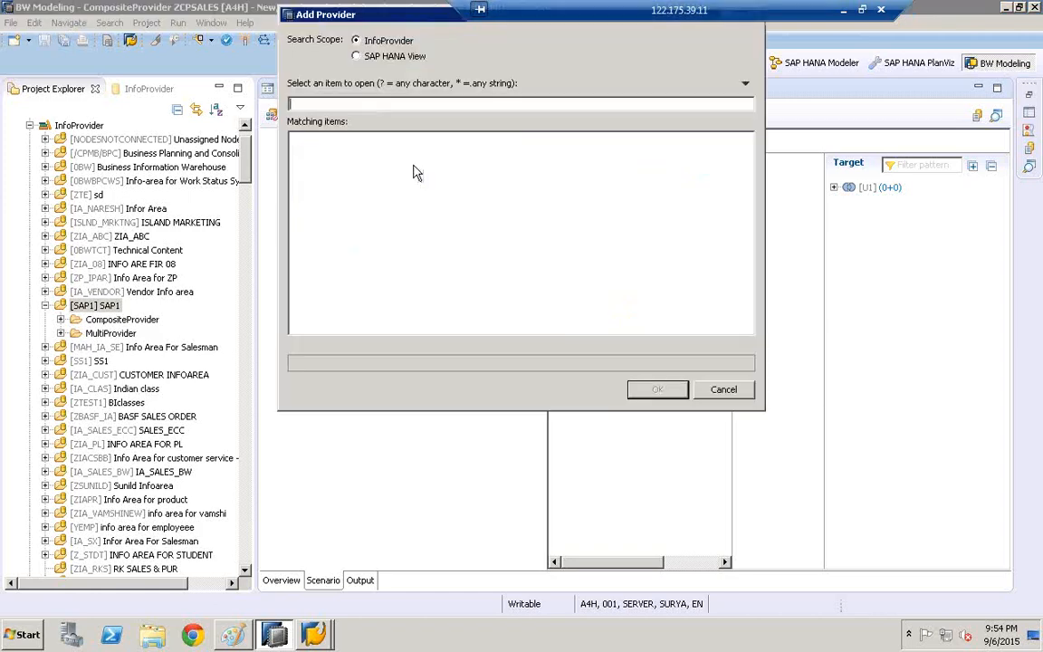
pyautogui.moveTo(313, 632)
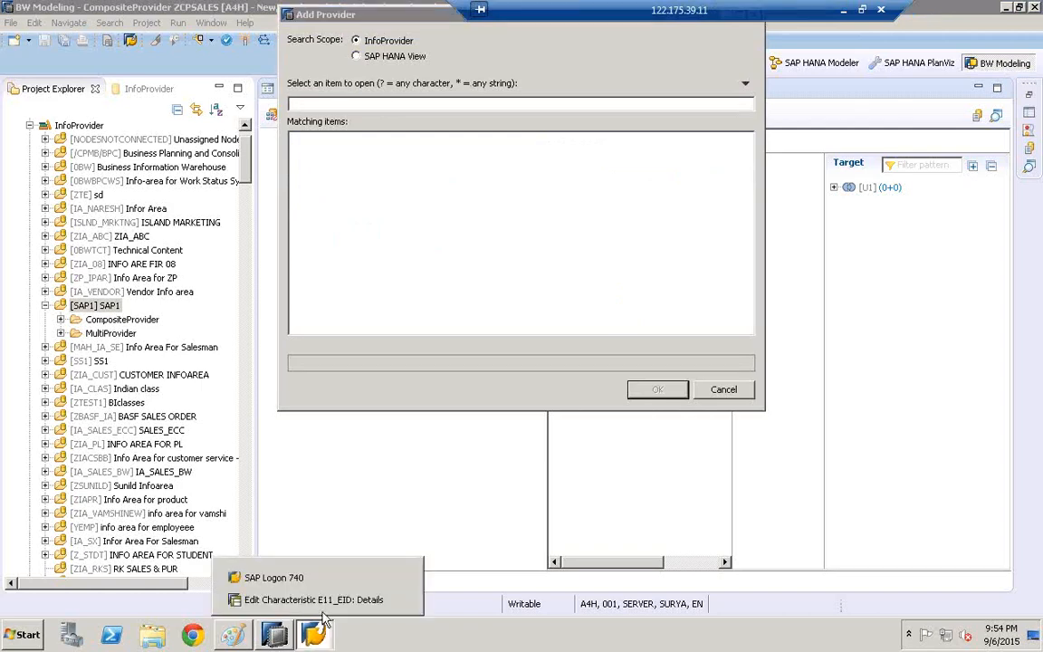
pyautogui.click(324, 602)
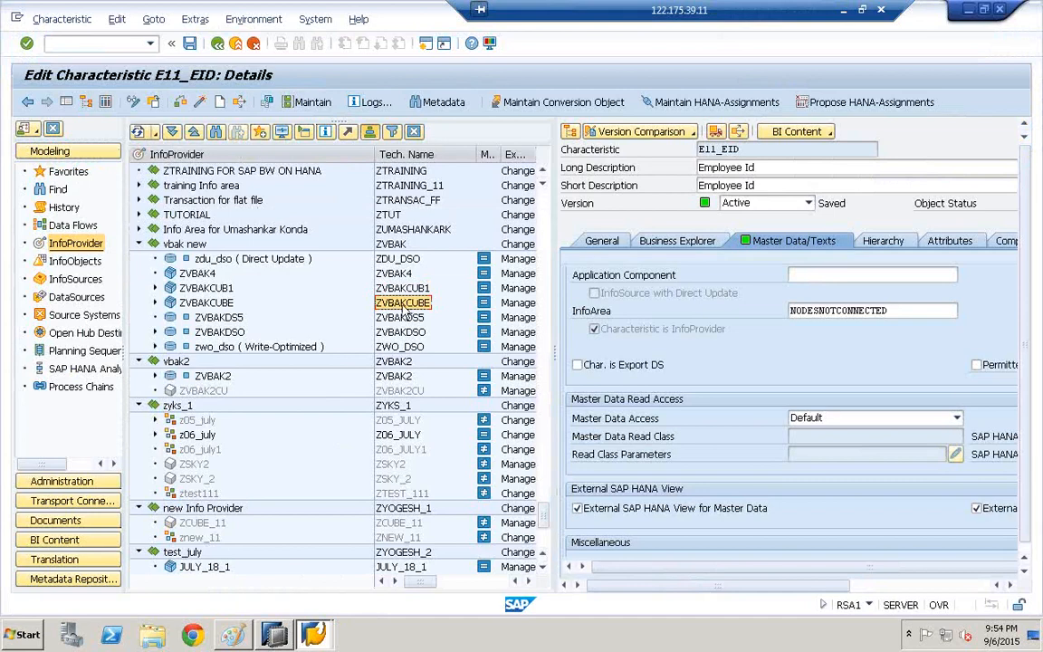
pyautogui.click(276, 636)
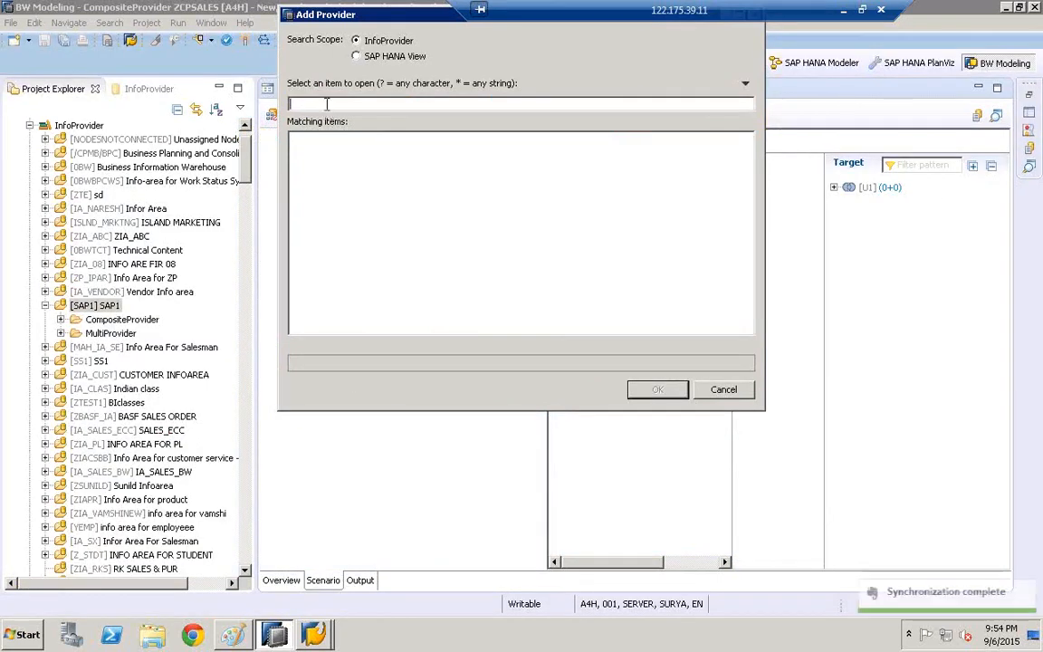
pyautogui.write('ZVBAKCUBE')
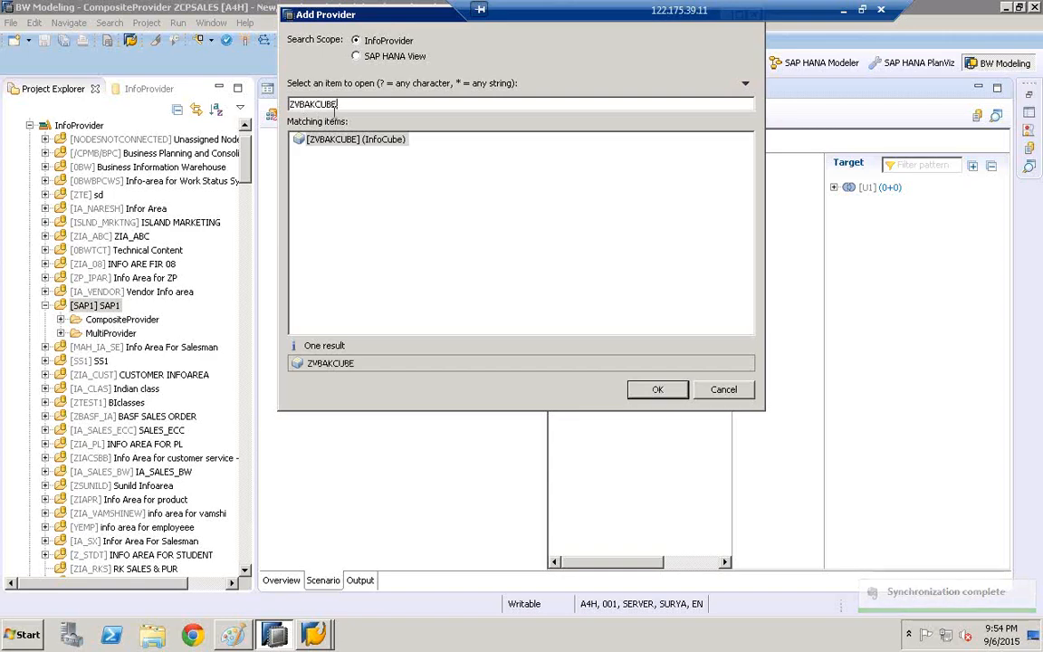
pyautogui.click(338, 143)
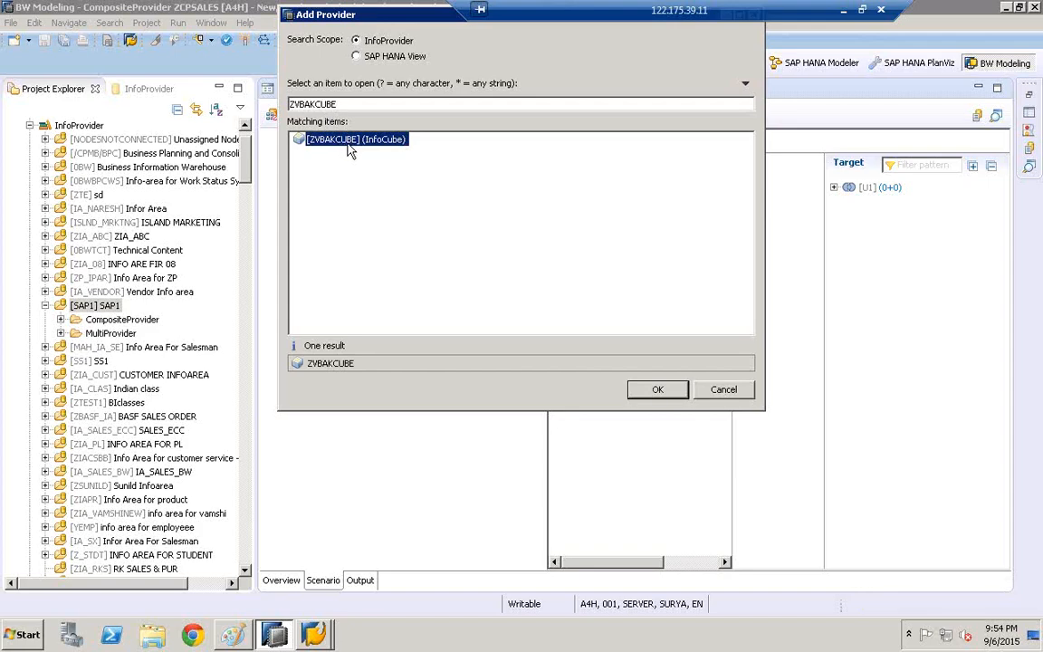
pyautogui.click(658, 390)
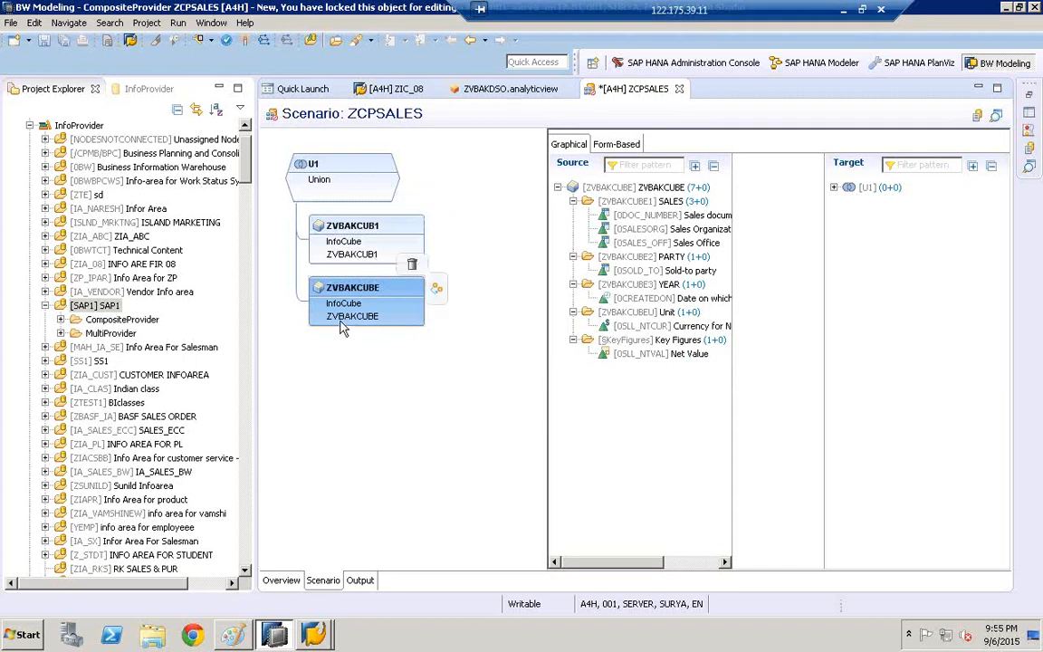
# Select union U1 and collapse both InfoCubes, ZVBAKCUB1 and ZVBAKCUBE, in its source list.
pyautogui.click(331, 172)
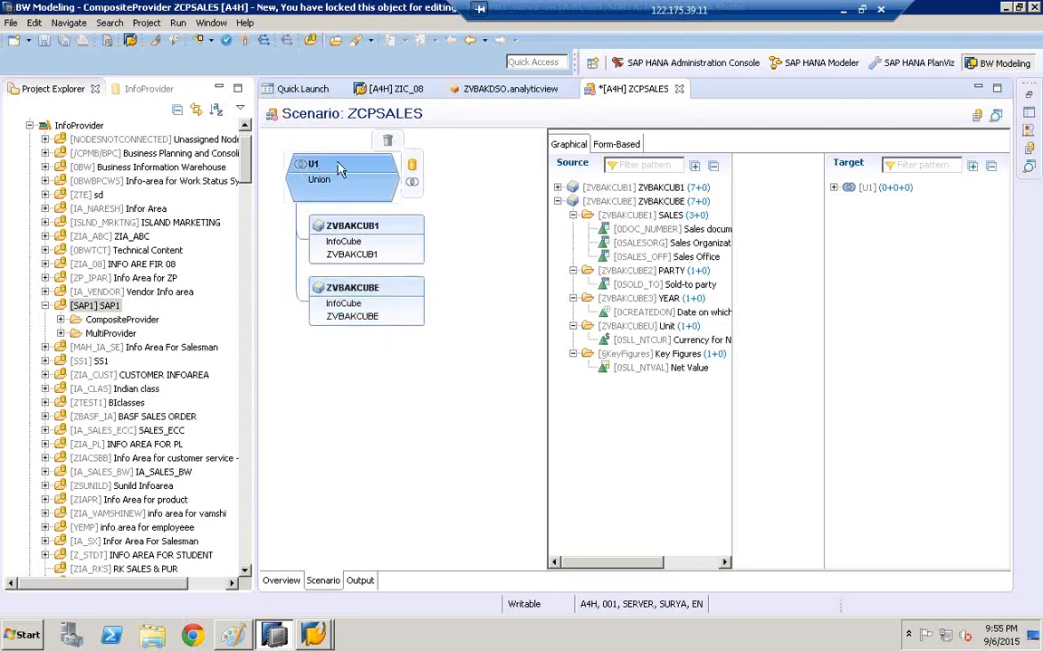
pyautogui.click(558, 187)
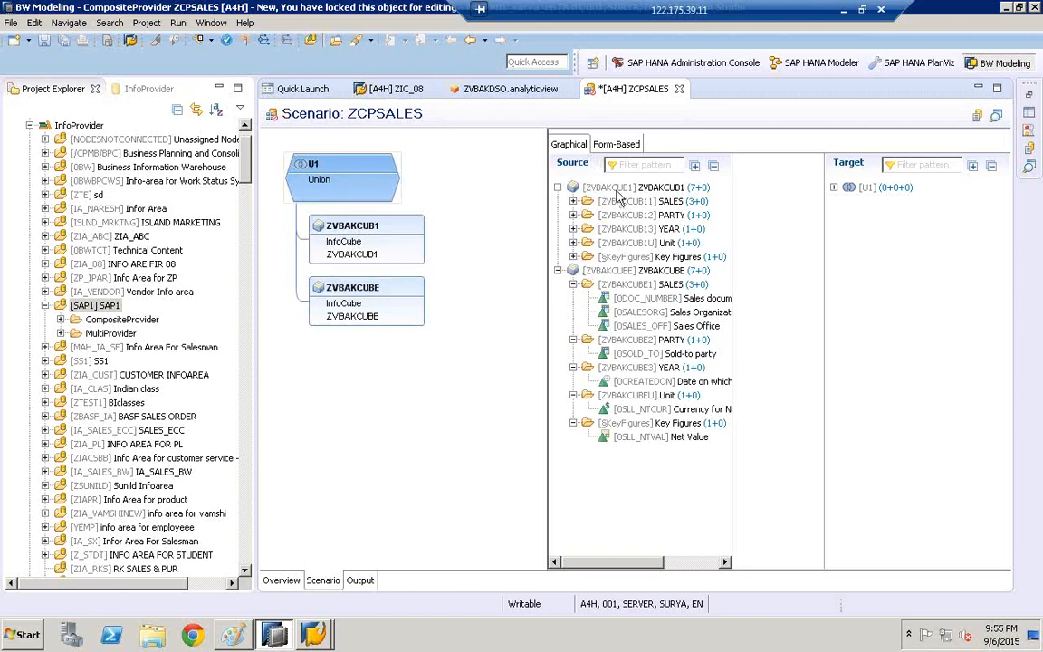
pyautogui.click(571, 187)
pyautogui.click(558, 187)
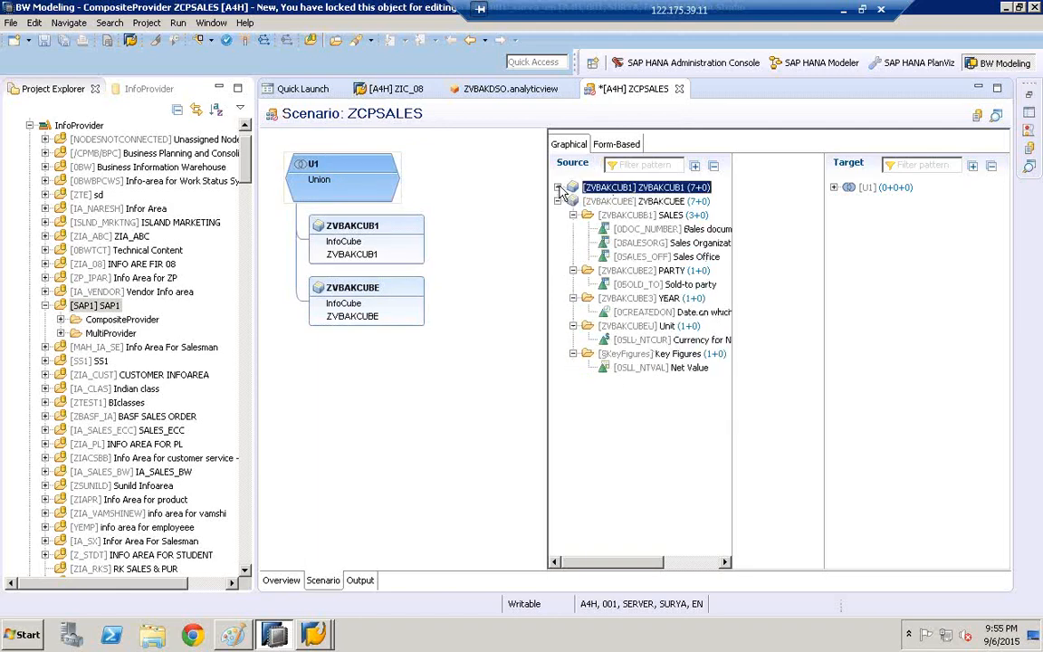
pyautogui.click(557, 201)
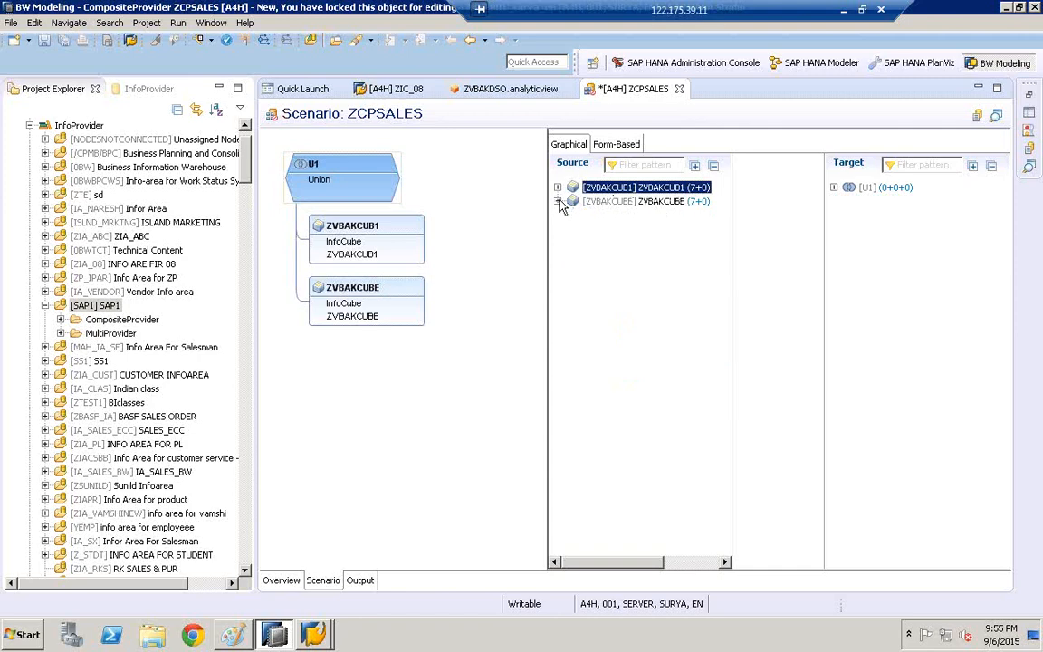
# Select the InfoCube ZVBAKCUB1 in the source list of union U1 and create assignments for all its fields.
pyautogui.click(627, 202)
pyautogui.click(655, 188)
pyautogui.click(653, 201)
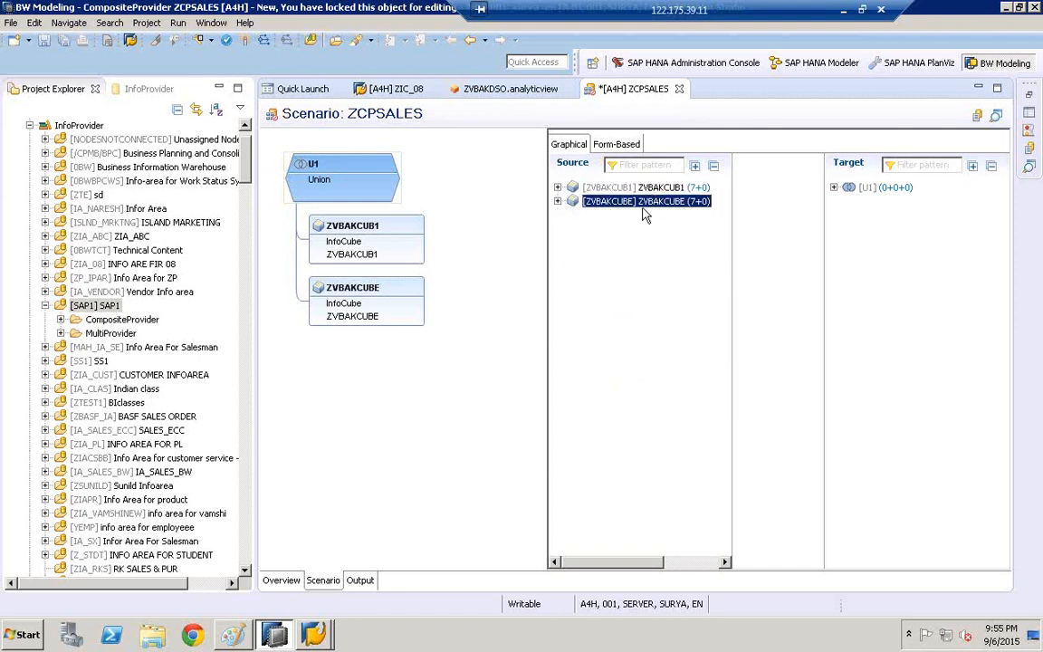
pyautogui.click(616, 188)
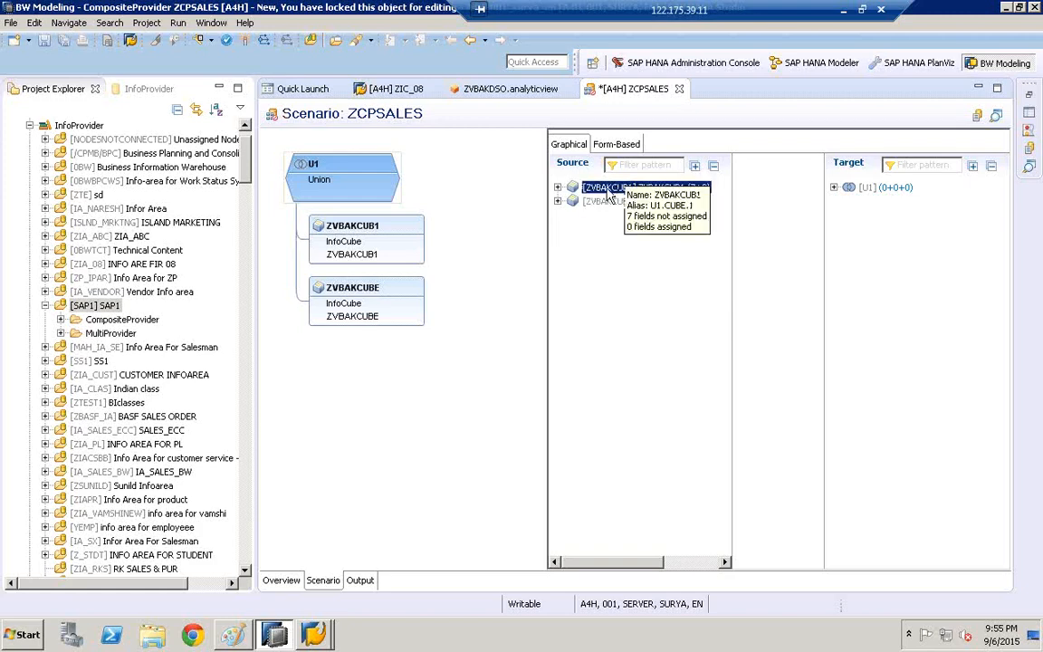
pyautogui.rightClick(620, 190)
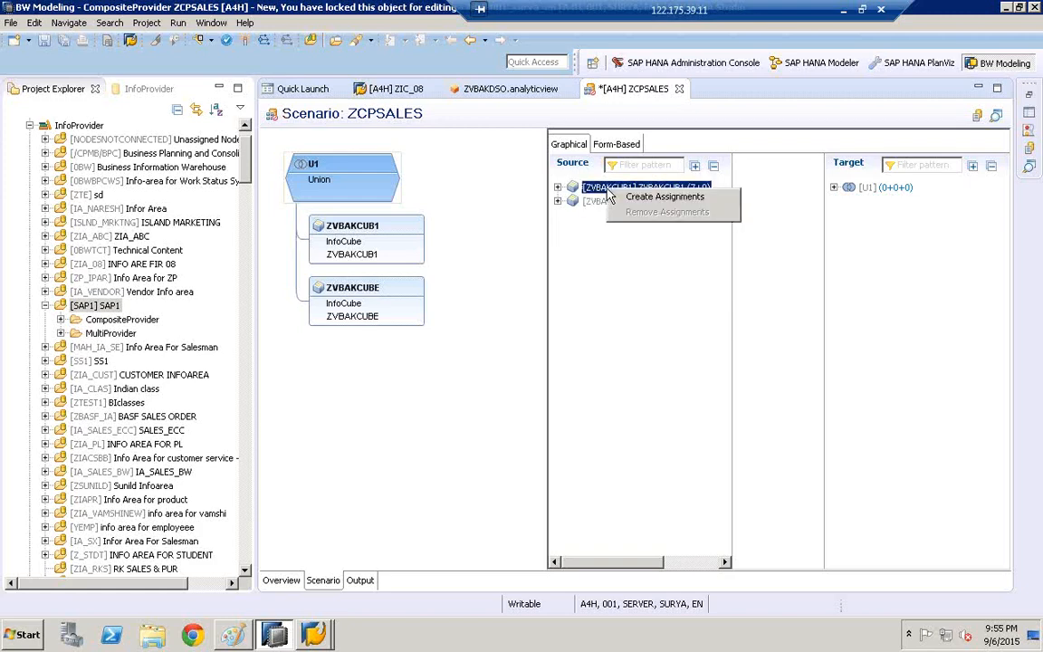
pyautogui.click(667, 197)
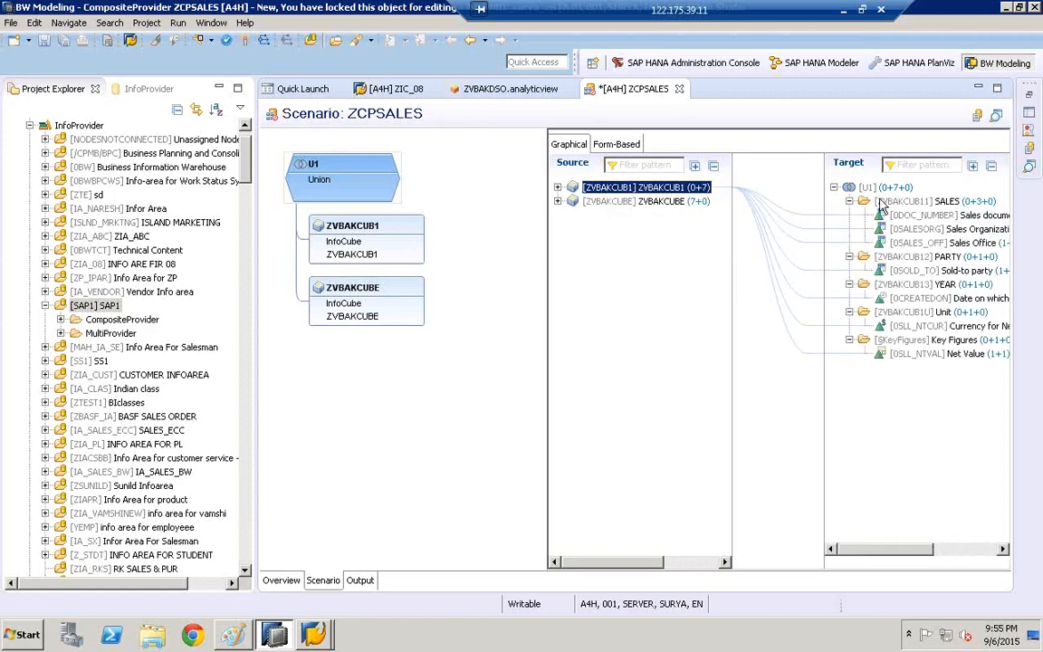
# Expand both source InfoCubes to show their dimensions, and create assignments for all fields of ZVBAKCUBE.
pyautogui.click(557, 188)
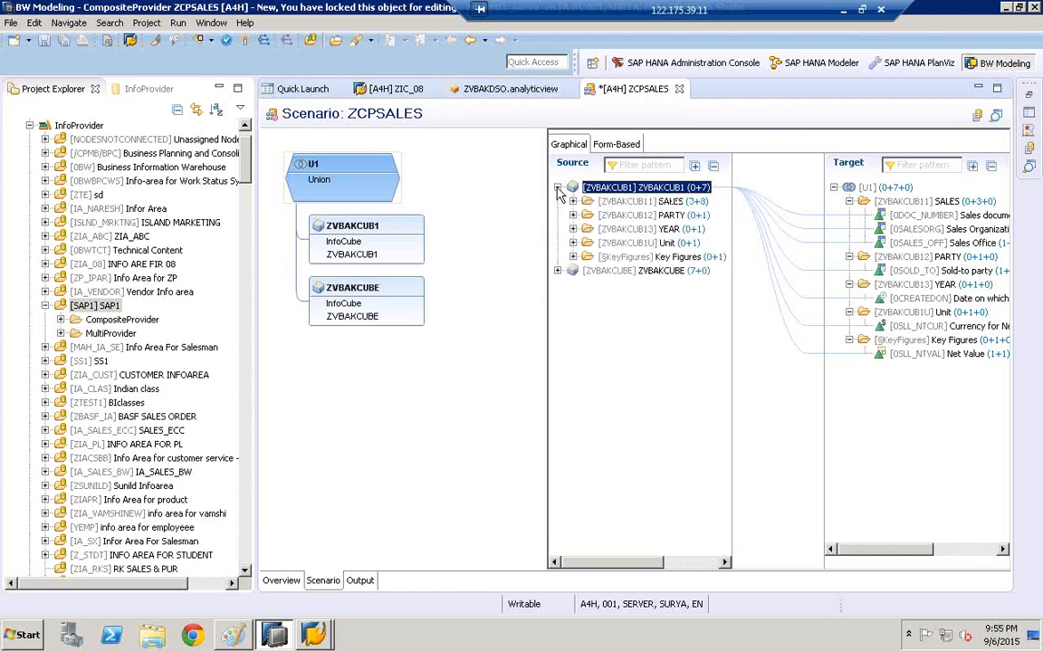
pyautogui.click(558, 270)
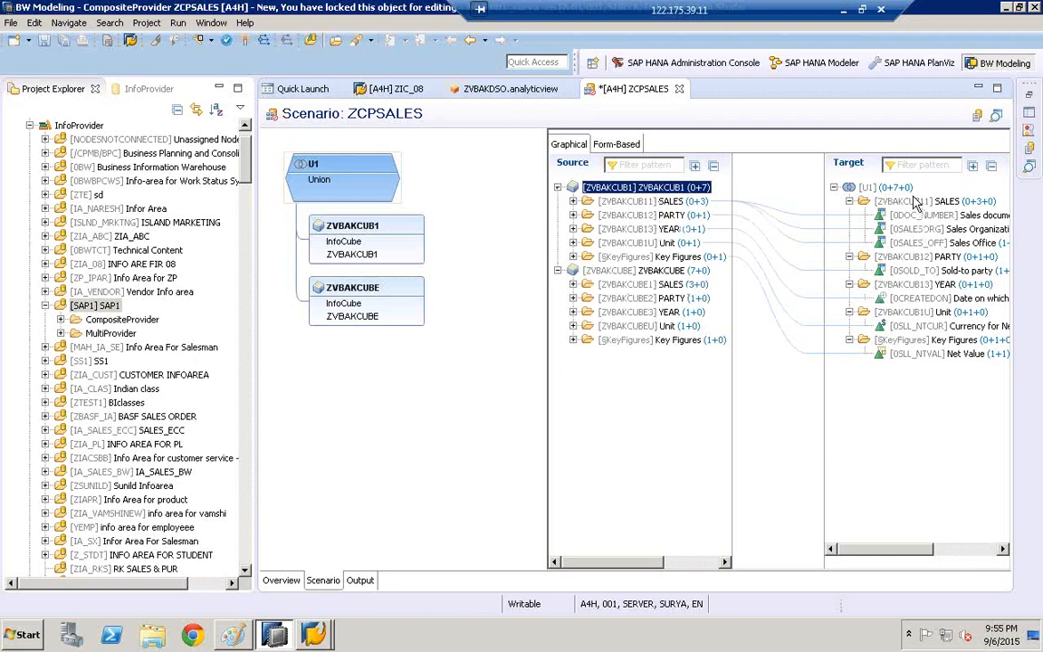
pyautogui.click(655, 273)
pyautogui.rightClick(654, 274)
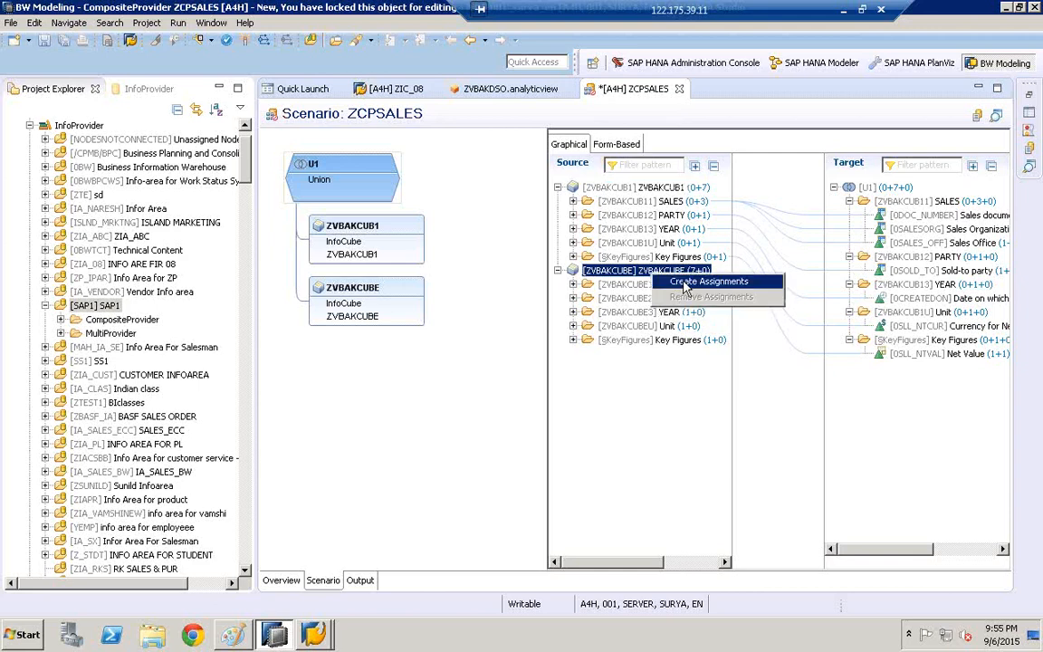
pyautogui.click(686, 286)
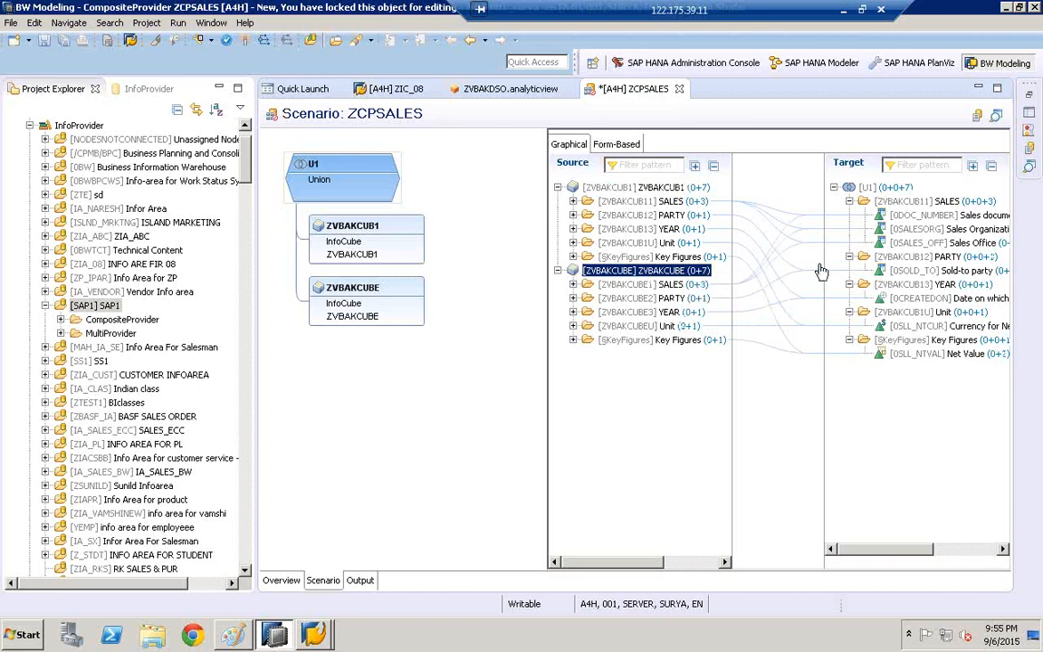
# Examine the source assignments of the target fields one by one, from 0DOC_NUMBER to 0CREATEDON.
pyautogui.click(905, 218)
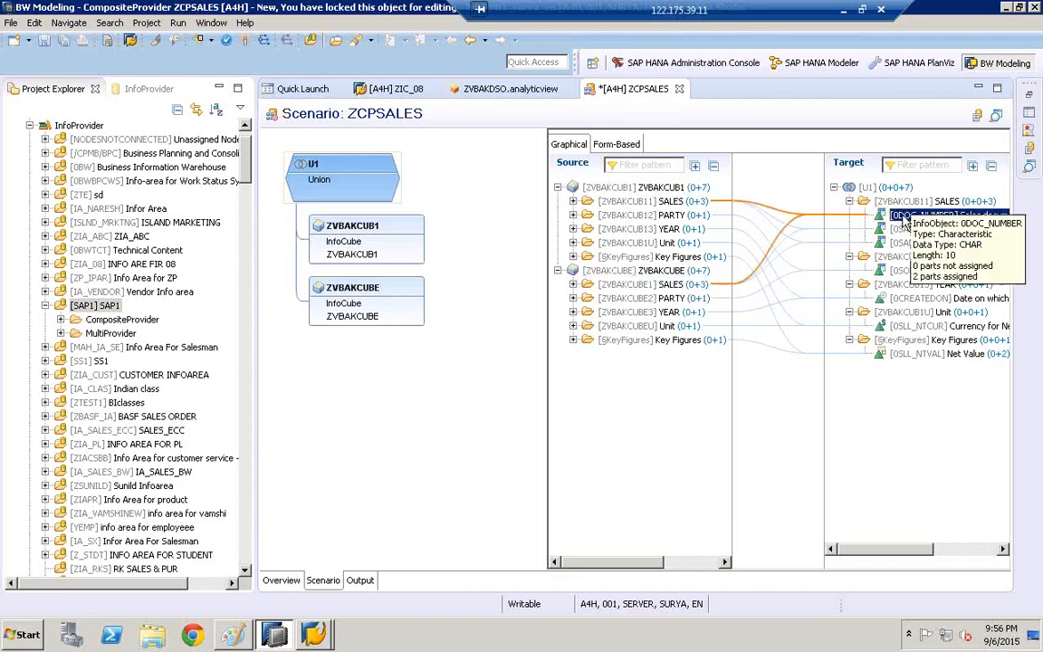
pyautogui.press('Down')
pyautogui.press('Down')
pyautogui.press('Down')
pyautogui.press('Down')
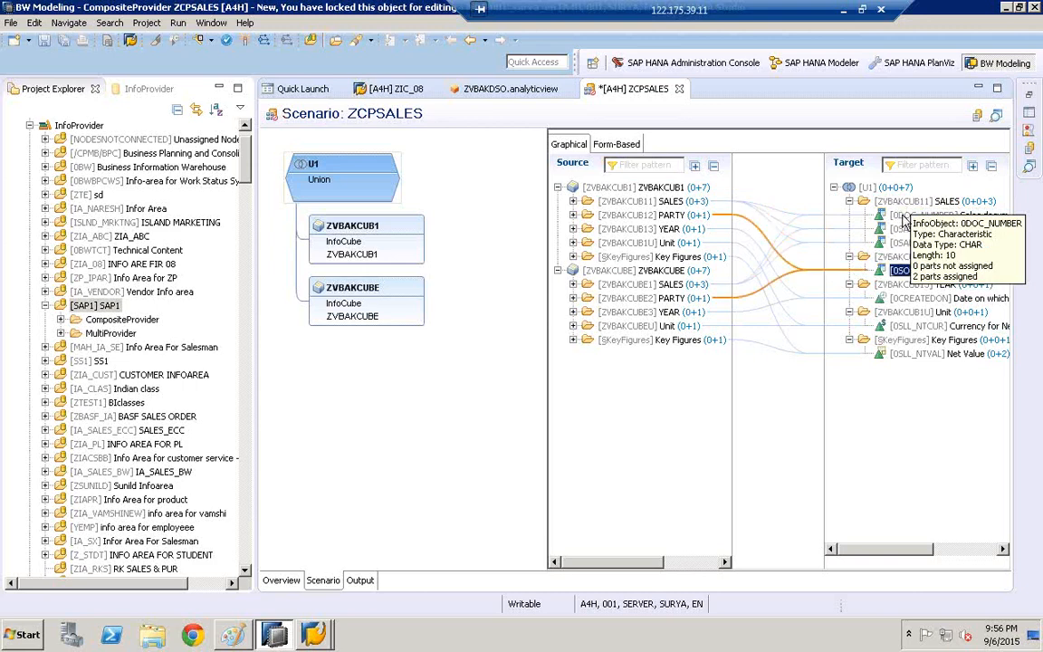
pyautogui.press('Down')
pyautogui.press('Down')
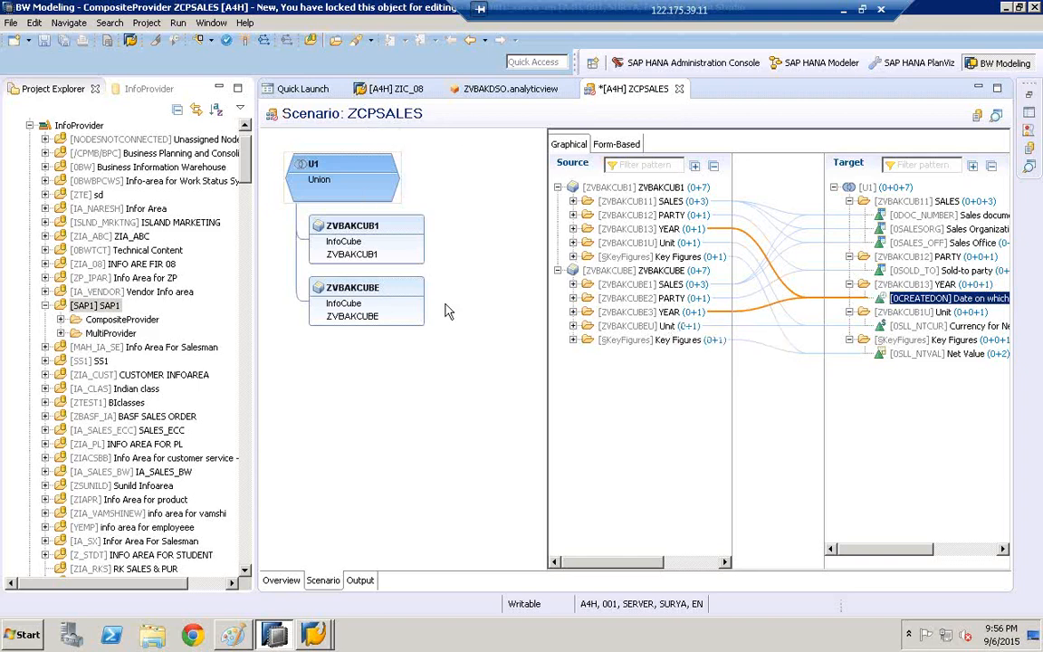
# Check and activate the CompositeProvider ZCPSALES, and select it among the CompositeProviders of InfoArea SAP1.
pyautogui.moveTo(410, 166)
pyautogui.moveTo(353, 231)
pyautogui.click(226, 42)
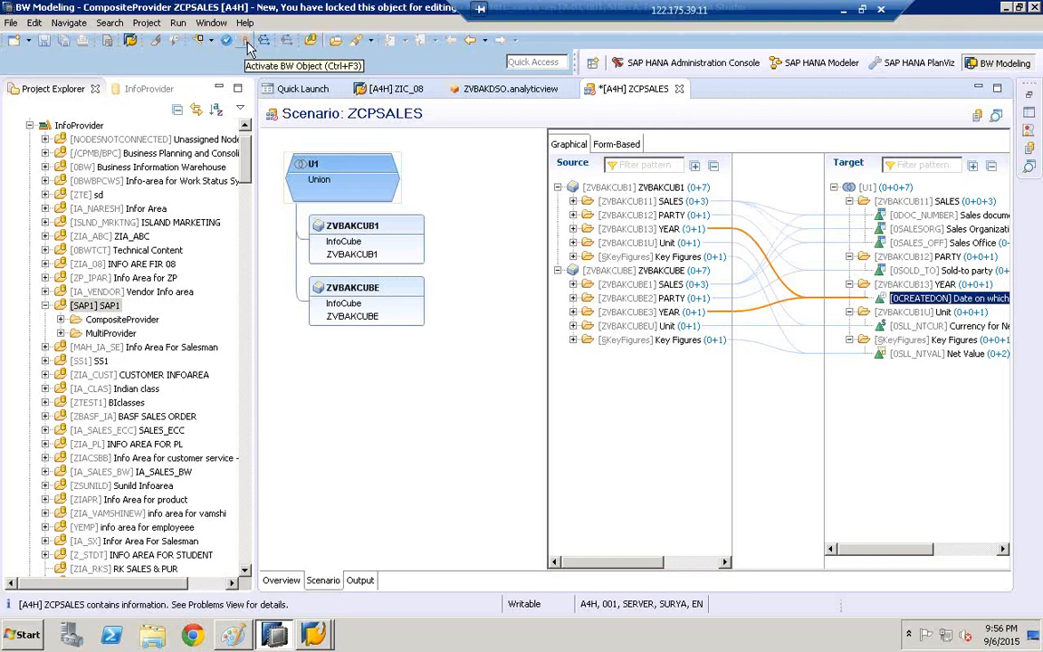
pyautogui.click(246, 42)
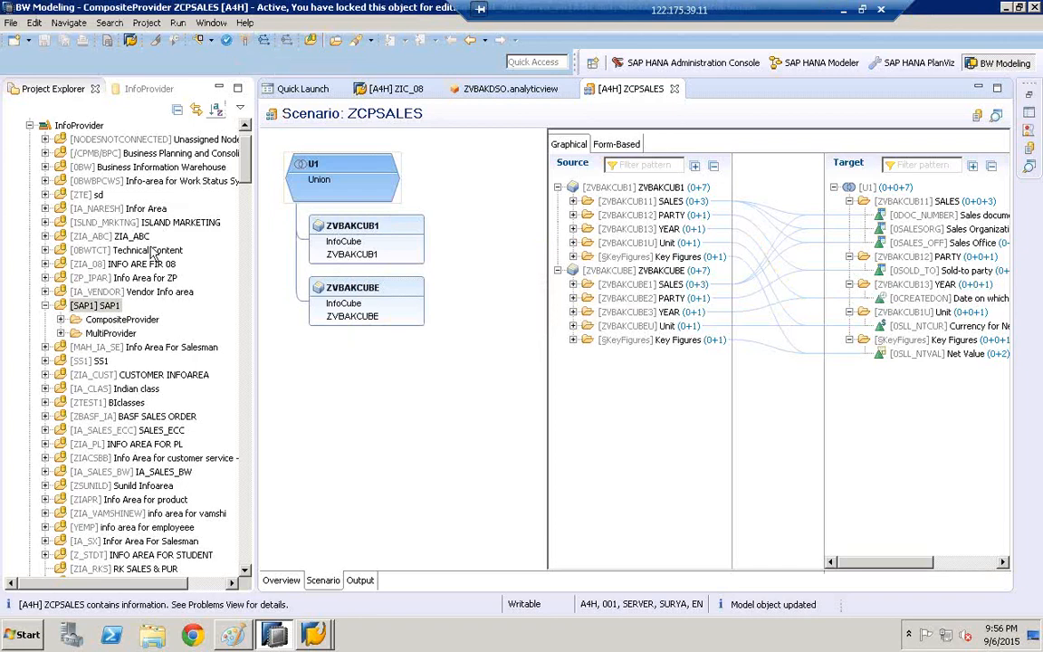
pyautogui.click(61, 321)
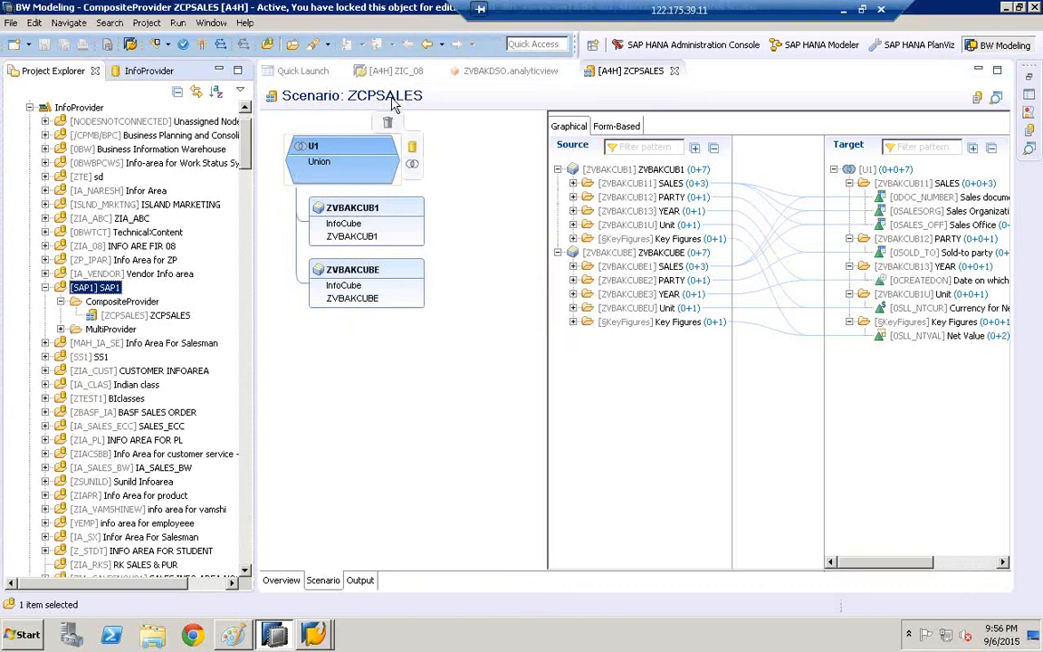
pyautogui.click(170, 318)
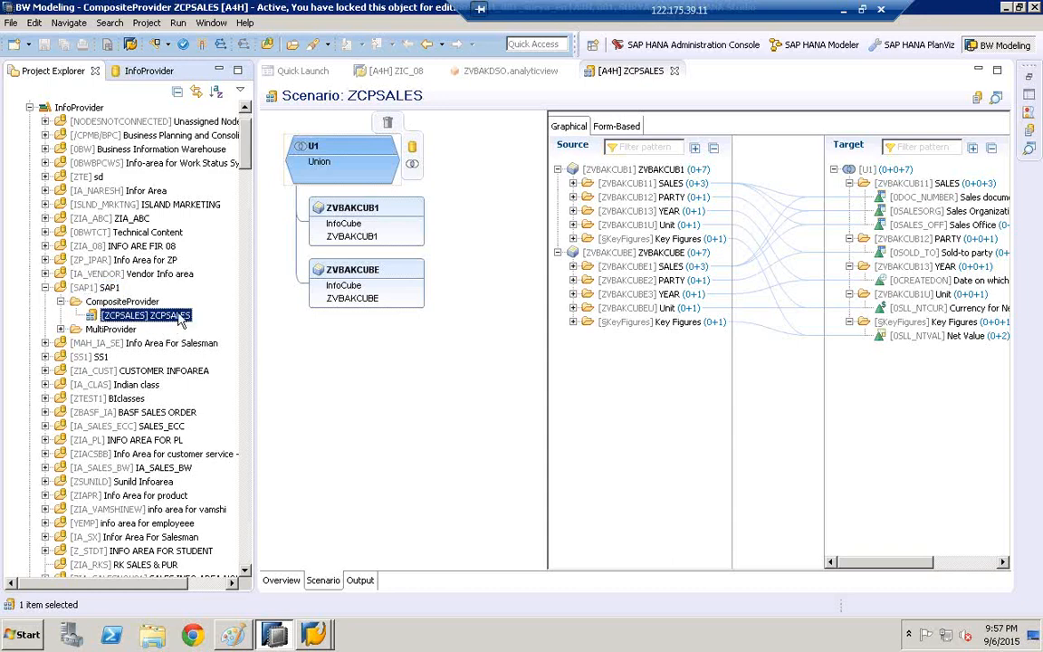
# Switch to the SAP GUI session editing characteristic E11_EID and refresh the InfoProvider tree.
pyautogui.click(312, 635)
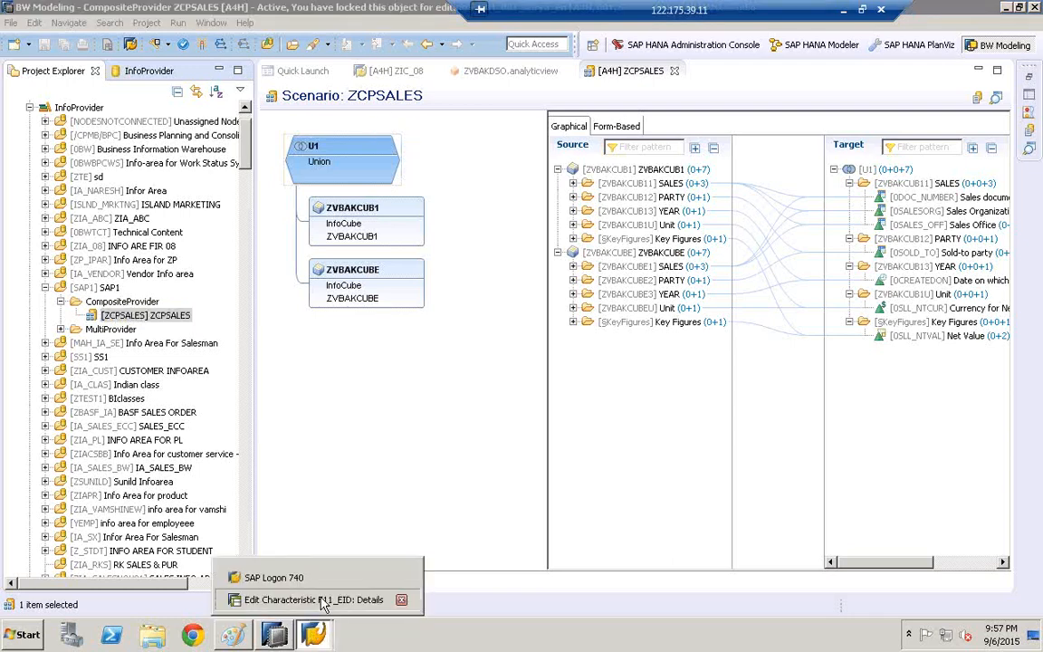
pyautogui.click(322, 601)
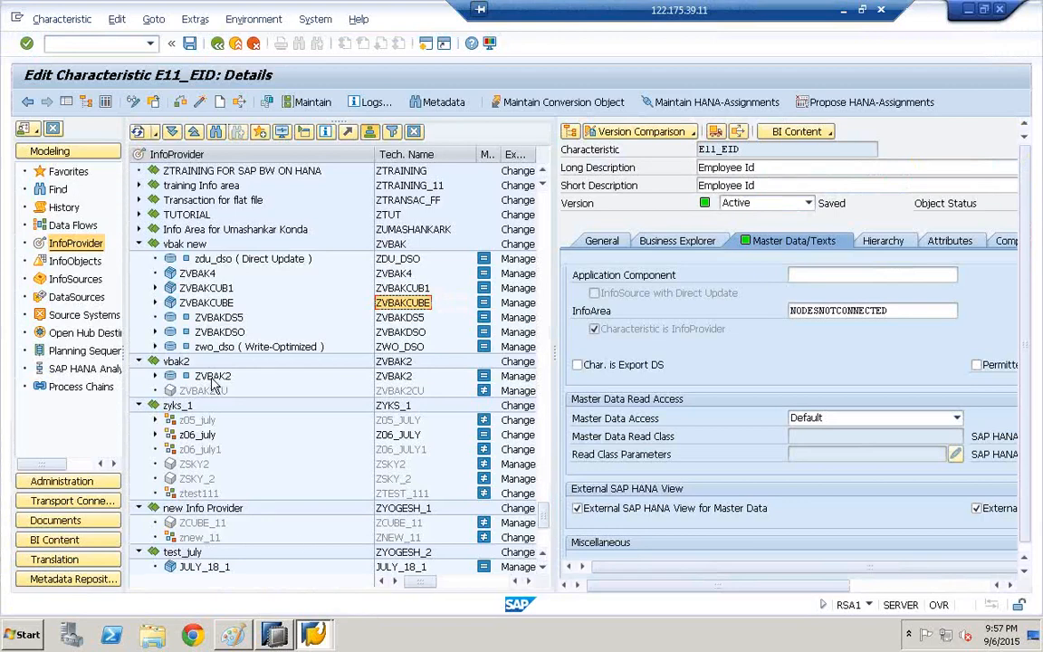
pyautogui.click(138, 133)
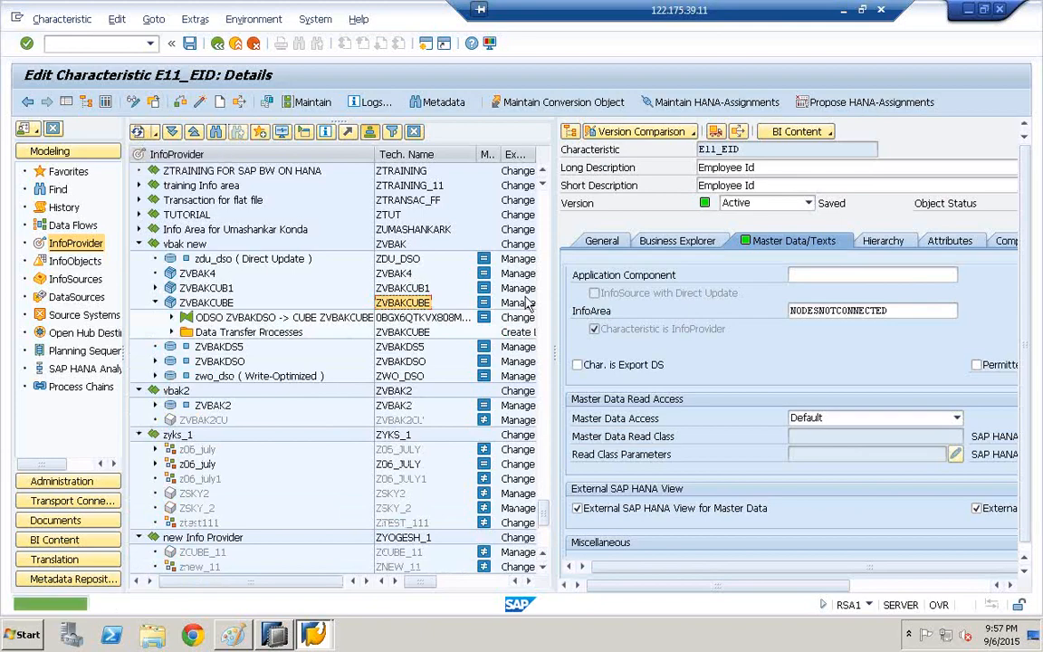
# Search the InfoProvider tree for ZVBAKCUBE and examine the objects listed beneath it.
pyautogui.scroll(15, 493, 462)
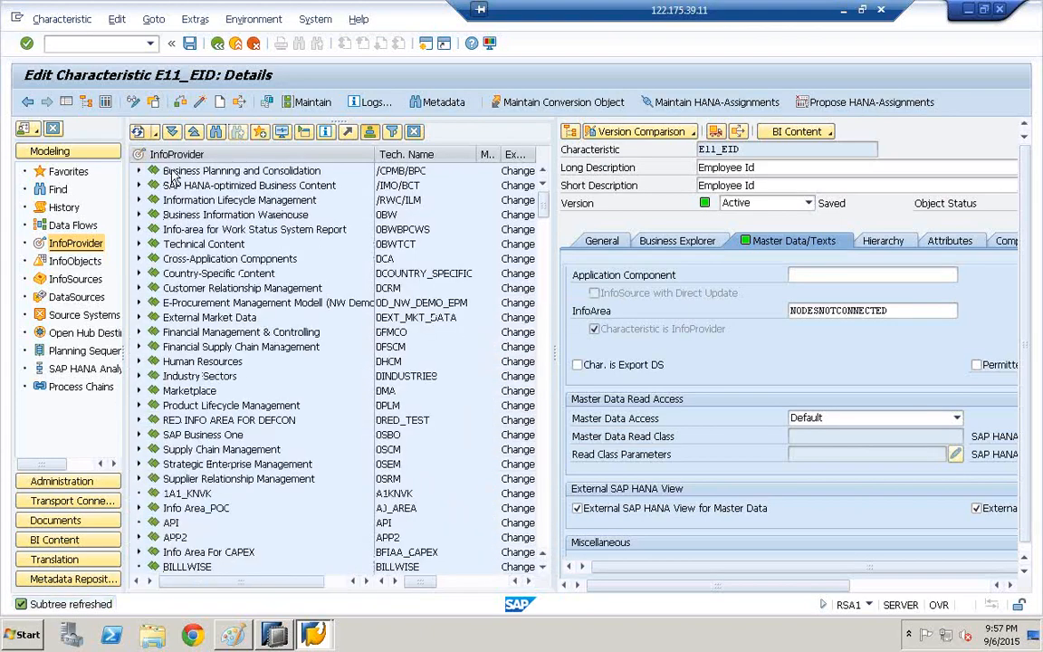
pyautogui.click(159, 170)
pyautogui.click(215, 133)
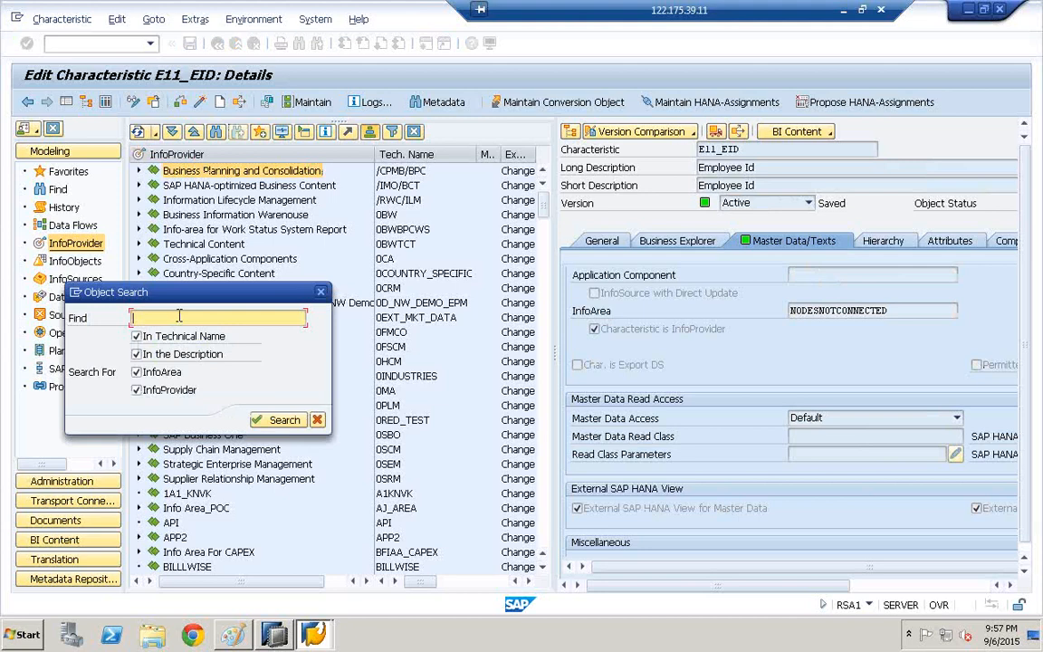
pyautogui.write('ZVBAKCUFE')
pyautogui.click(281, 421)
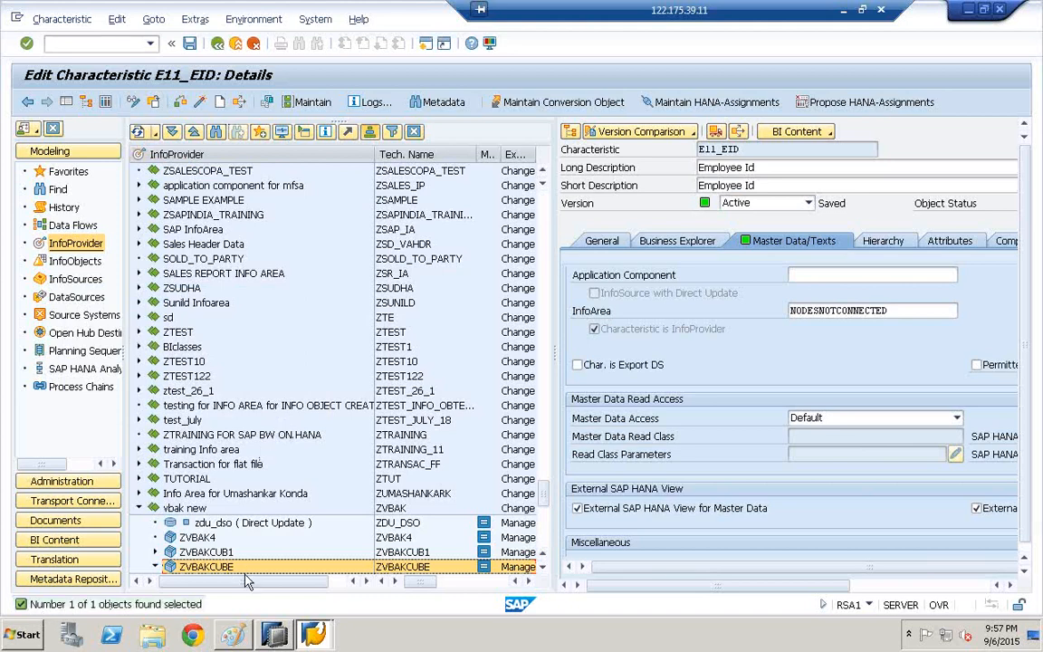
pyautogui.click(542, 567)
pyautogui.click(541, 567)
pyautogui.click(541, 567)
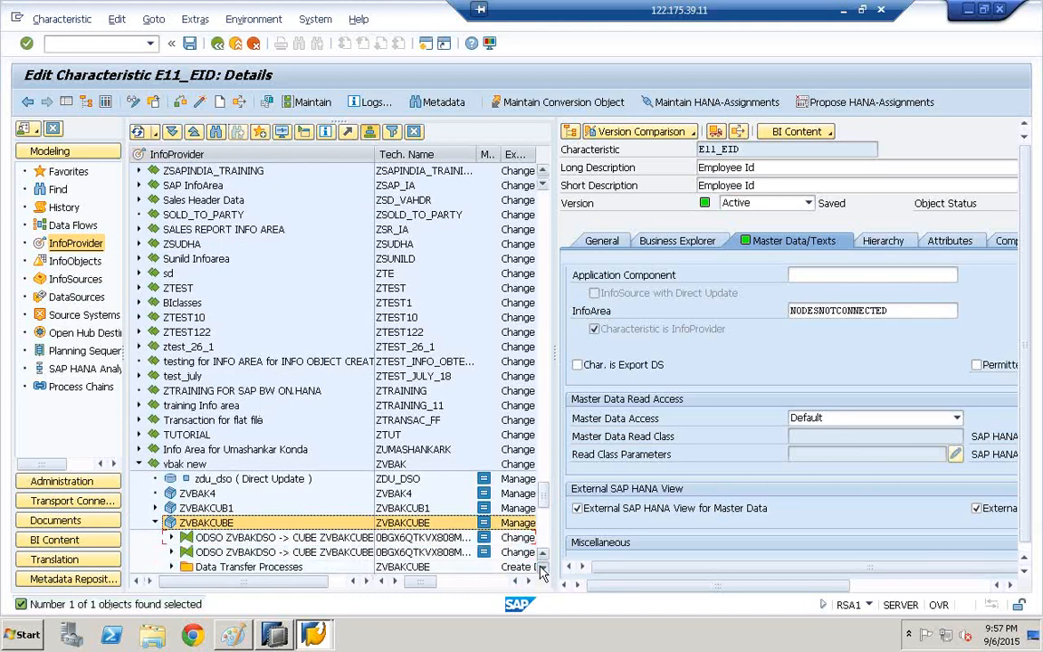
pyautogui.click(542, 567)
pyautogui.click(542, 566)
pyautogui.click(541, 567)
pyautogui.click(541, 566)
pyautogui.click(541, 567)
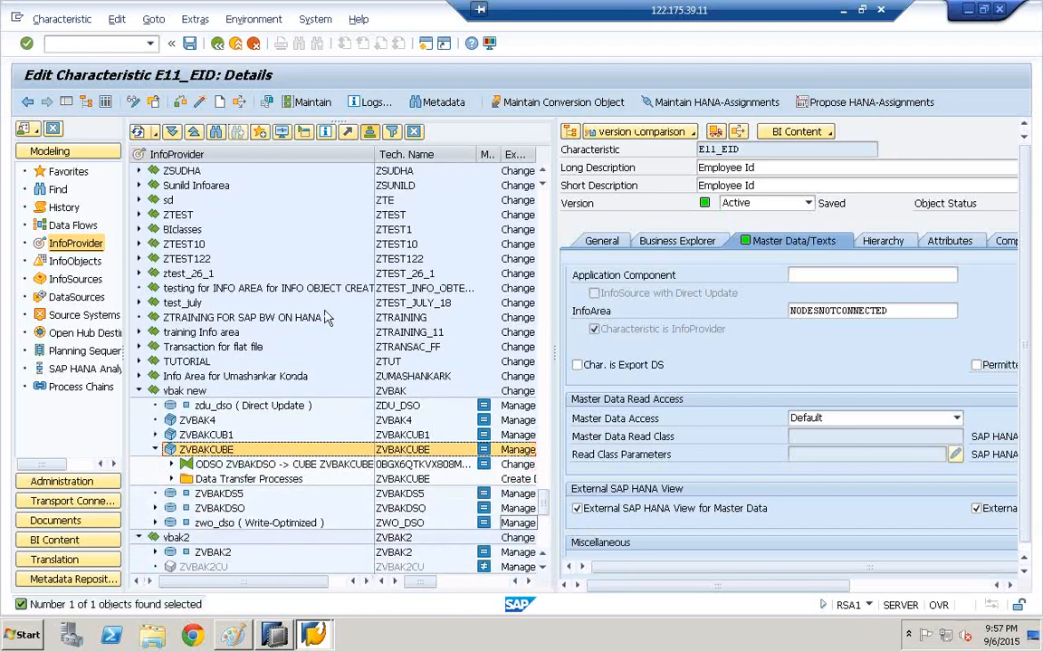
# Check the CompositeProvider's name in SAP HANA Studio, return to the SAP GUI session, and search the whole InfoProvider tree for ZCP_SALES.
pyautogui.click(274, 639)
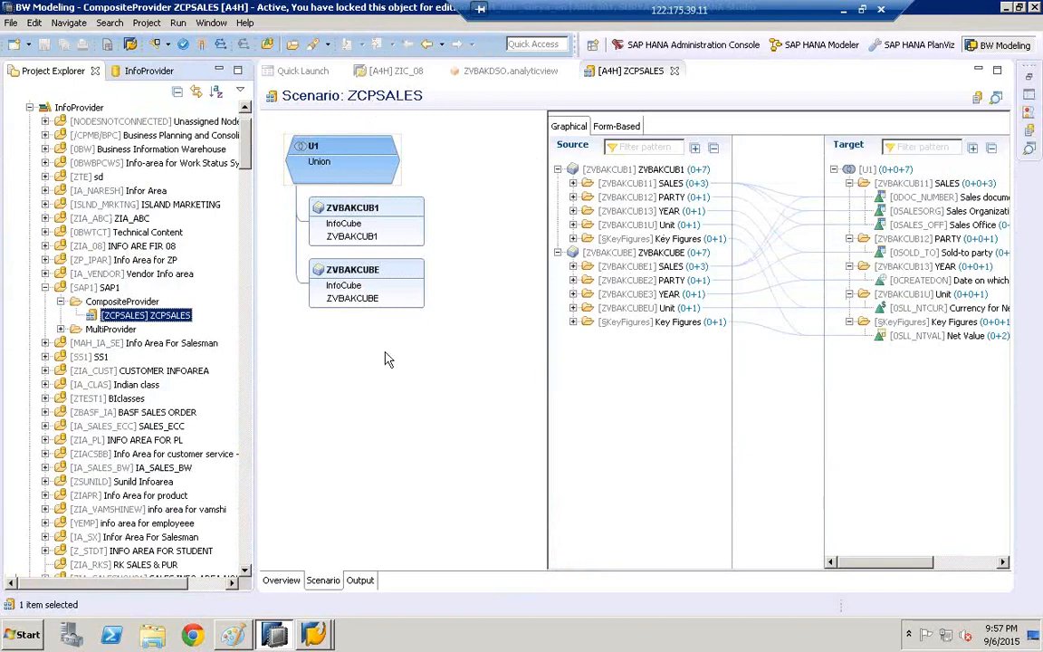
pyautogui.moveTo(314, 632)
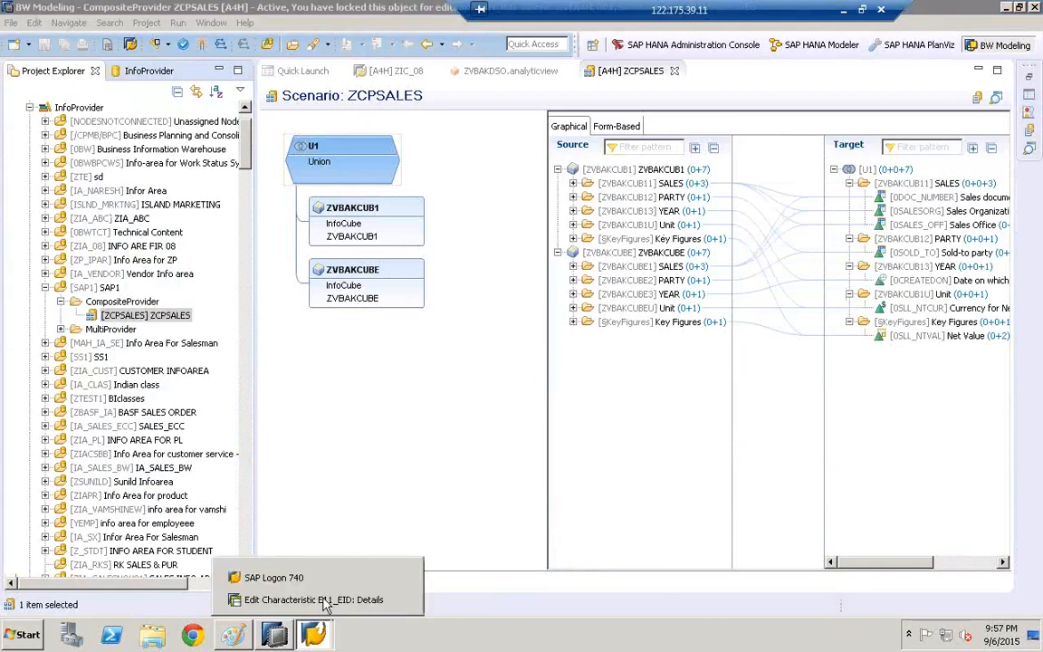
pyautogui.click(308, 603)
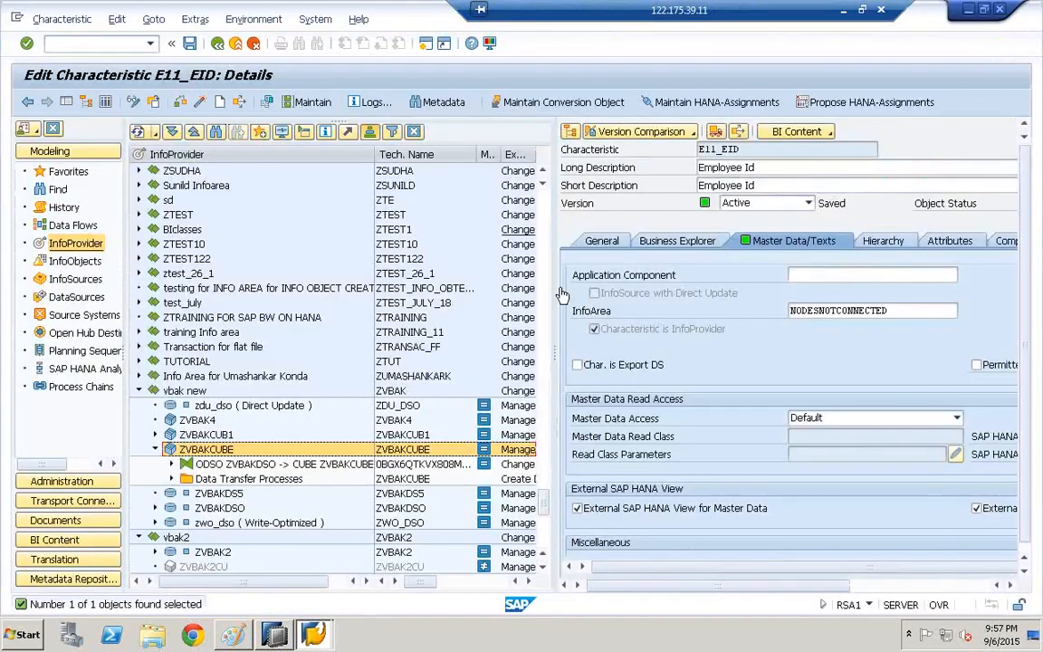
pyautogui.moveTo(544, 508); pyautogui.dragTo(547, 186)
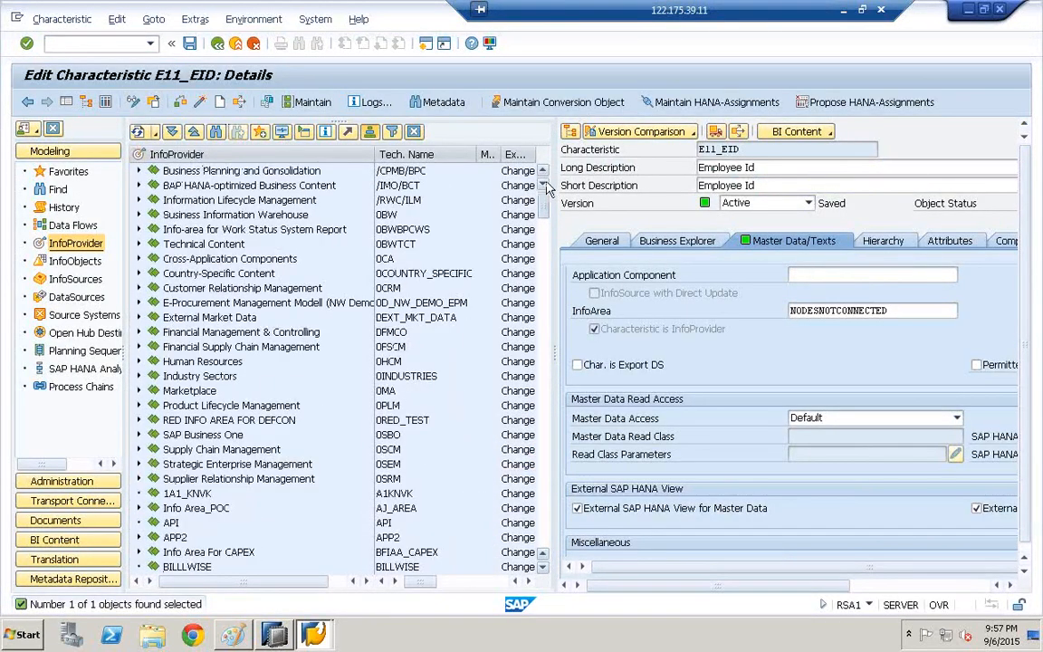
pyautogui.click(215, 132)
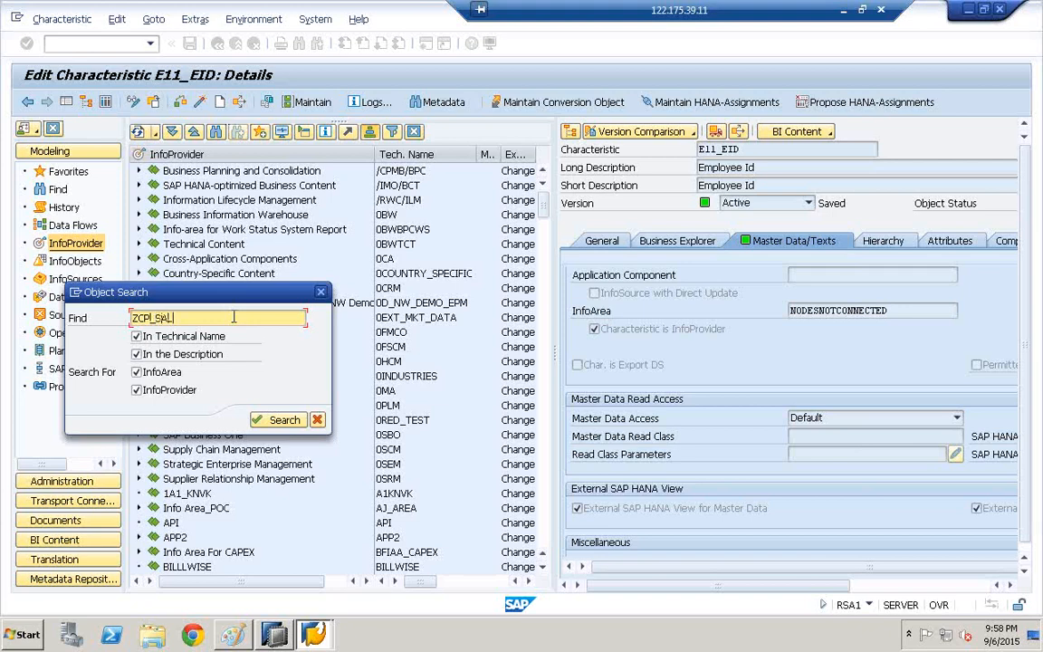
pyautogui.press('Return')
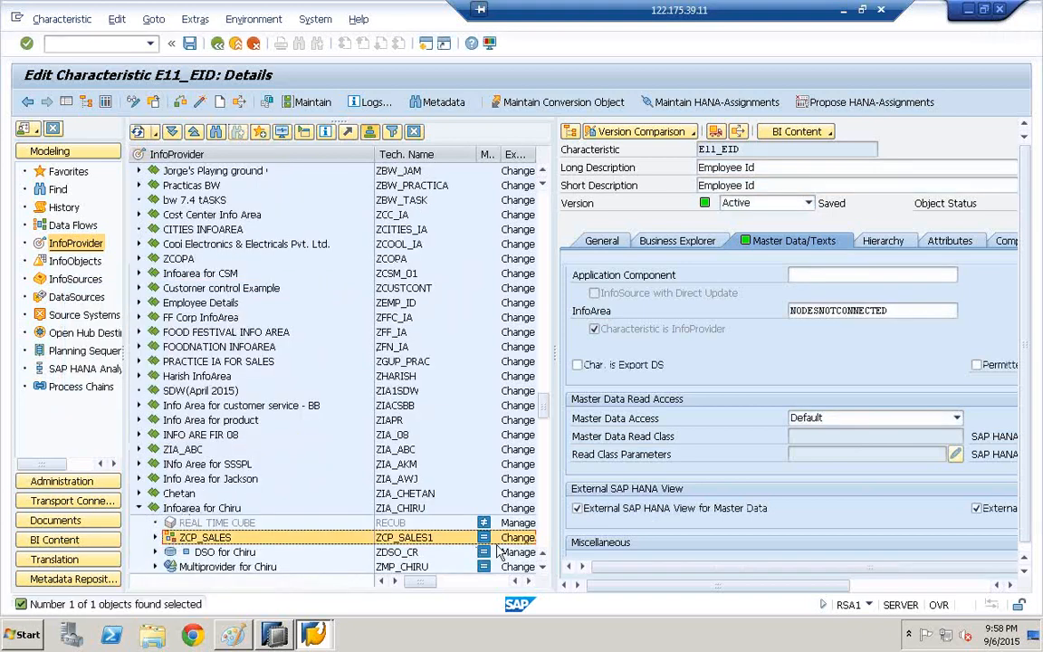
# Expand the found provider ZCP_SALES to view the objects it contains, and collapse it again.
pyautogui.scroll(-5, 260, 466)
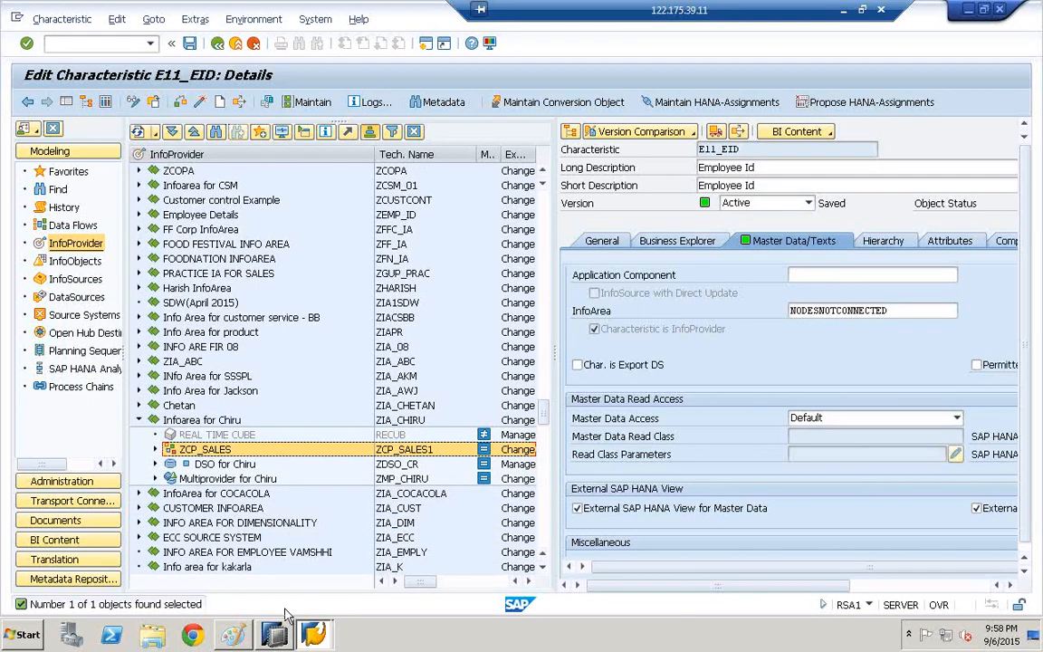
pyautogui.click(155, 449)
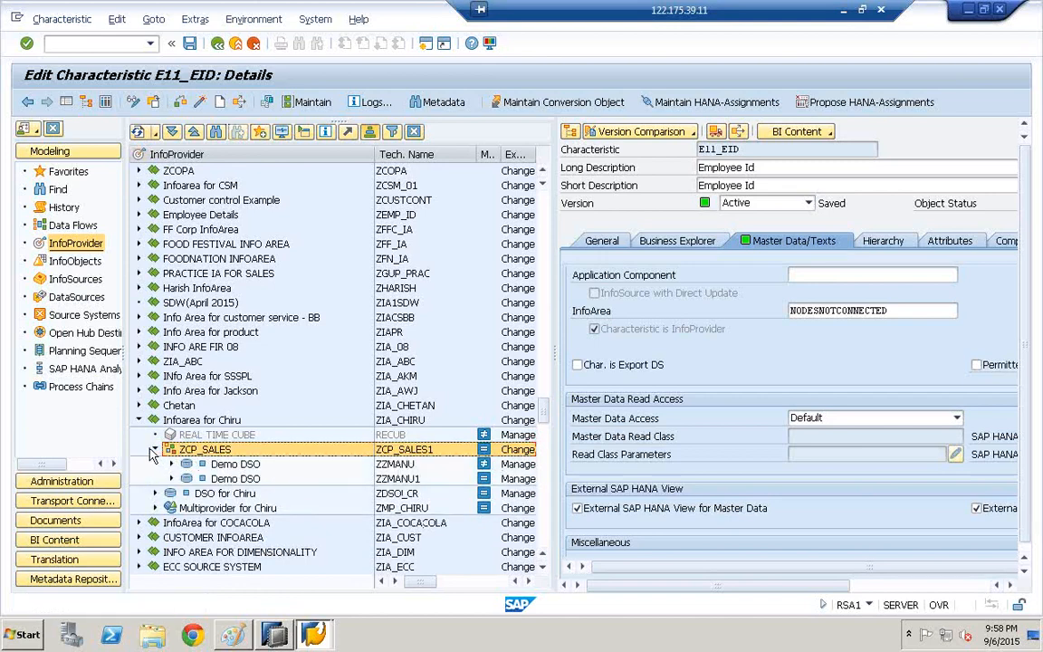
pyautogui.click(155, 449)
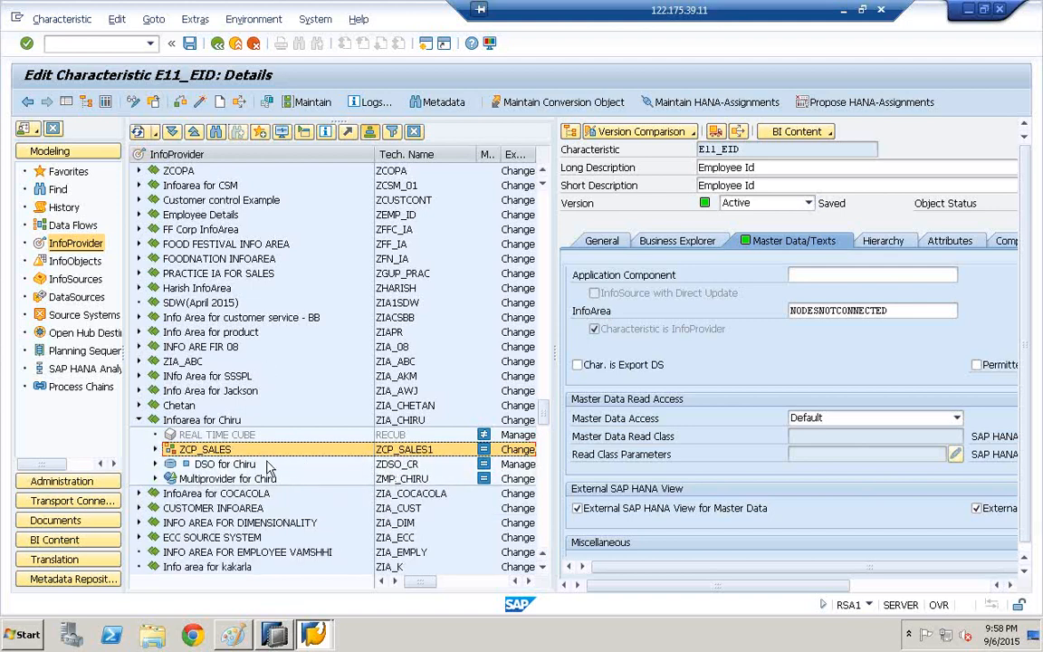
# Check the CompositeProvider's name in SAP HANA Studio, return to the SAP GUI session, and search the InfoProvider tree for ZCPSALES.
pyautogui.click(276, 635)
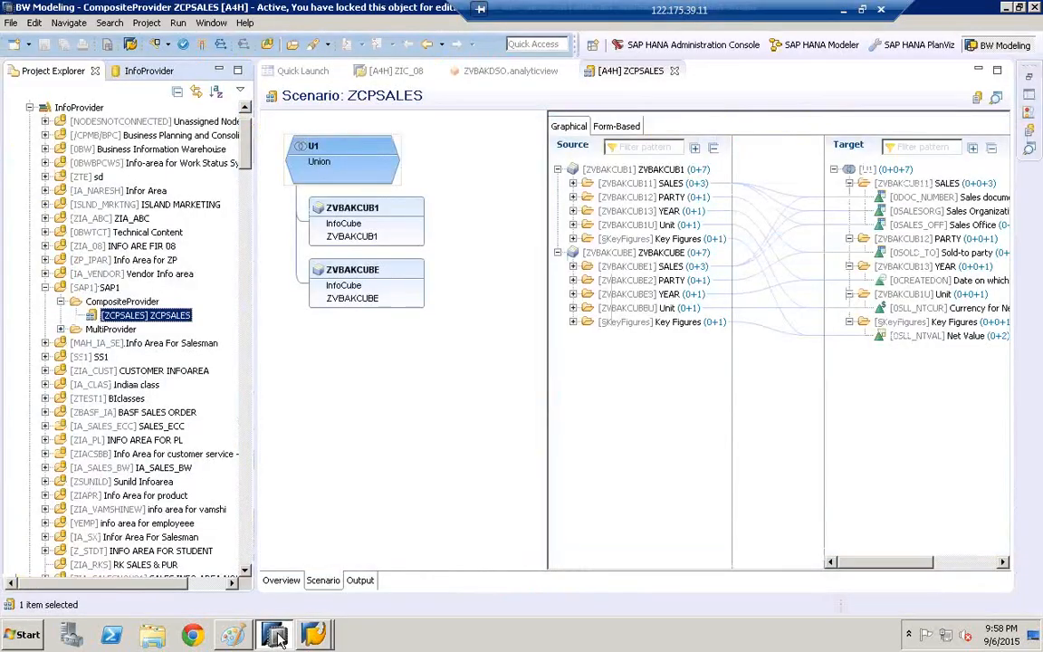
pyautogui.click(276, 635)
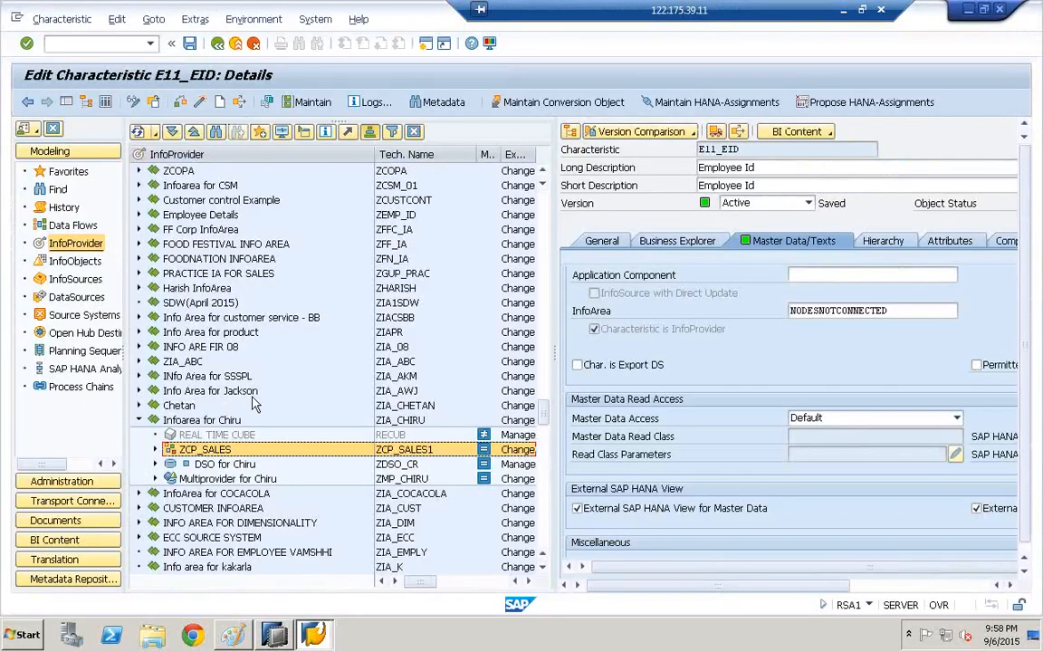
pyautogui.click(214, 134)
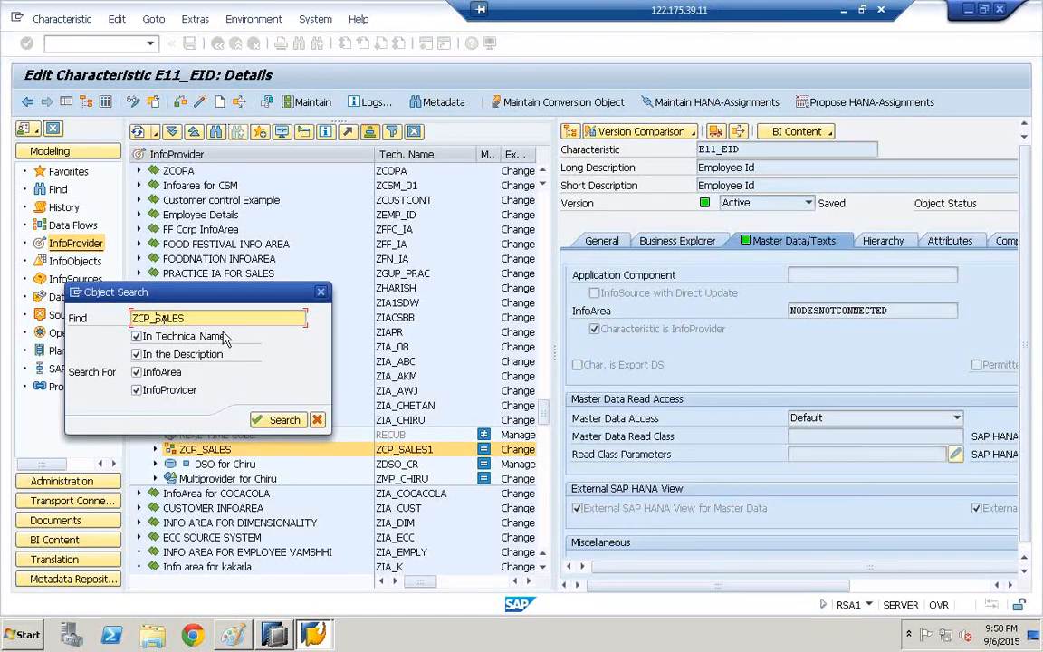
pyautogui.press('BackSpace')
pyautogui.press('Return')
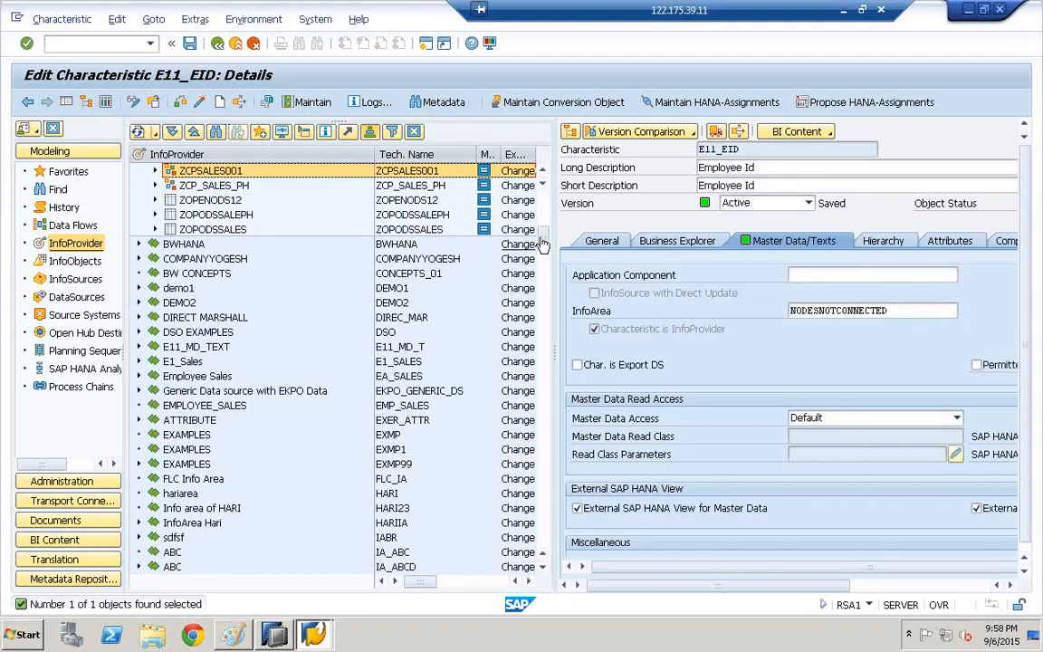
# Repeat the ZCPSALES search from the first InfoArea of the tree and examine the objects listed under BPC USERS.
pyautogui.click(545, 188)
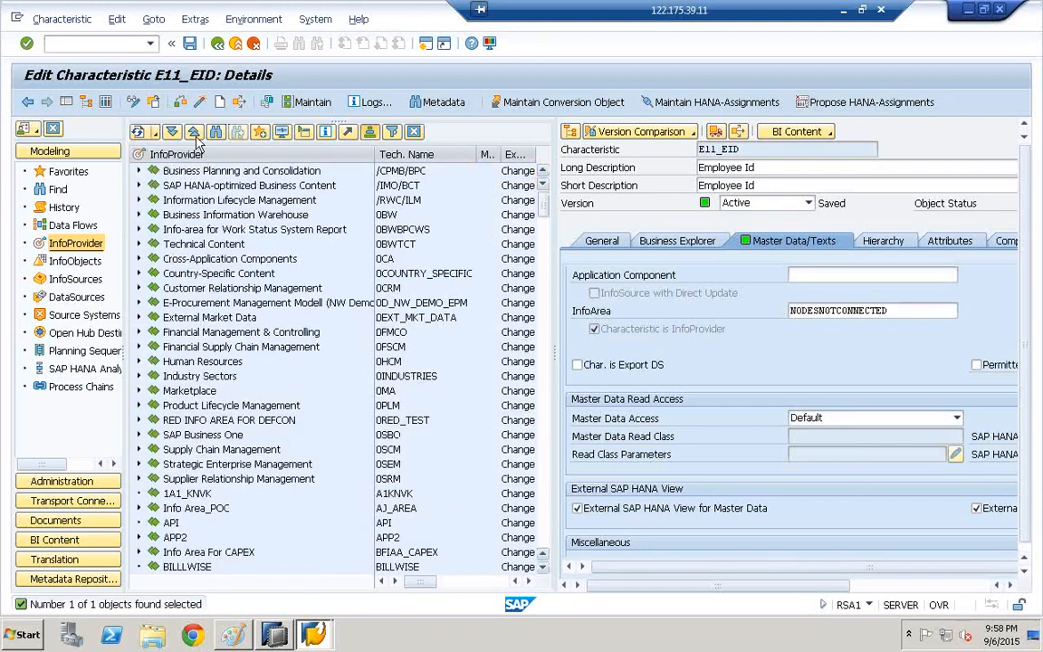
pyautogui.click(168, 170)
pyautogui.click(216, 133)
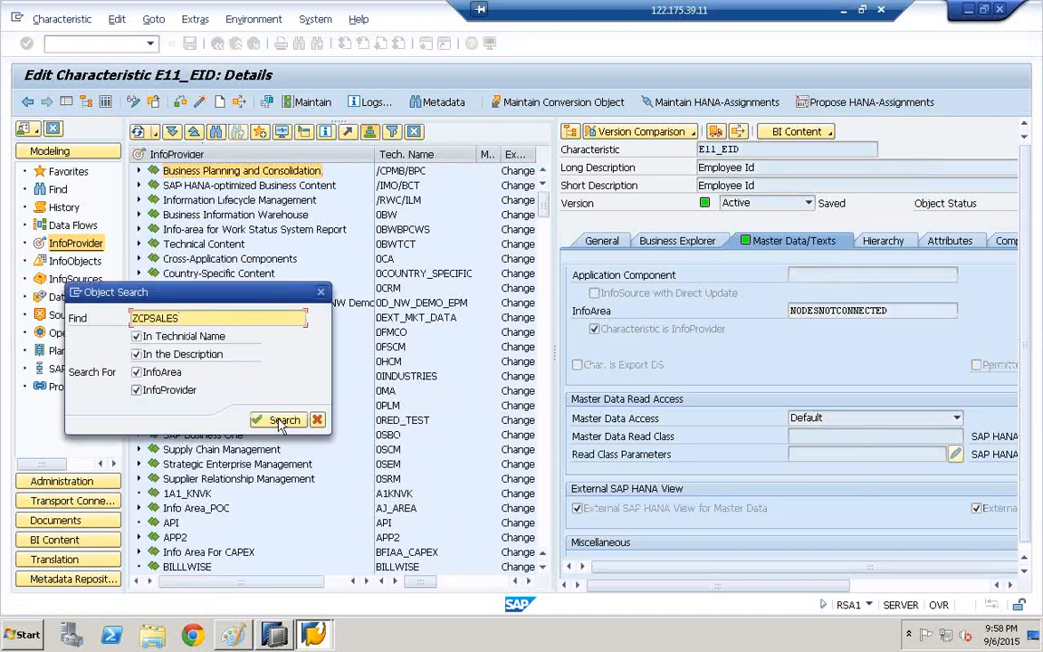
pyautogui.click(282, 421)
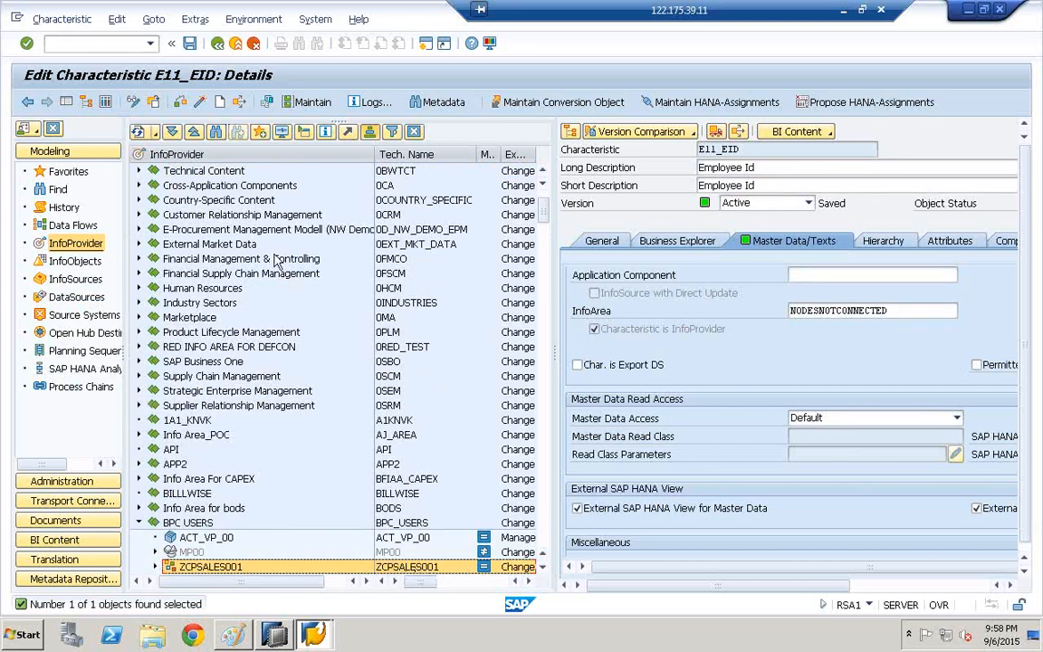
pyautogui.click(539, 568)
pyautogui.click(542, 567)
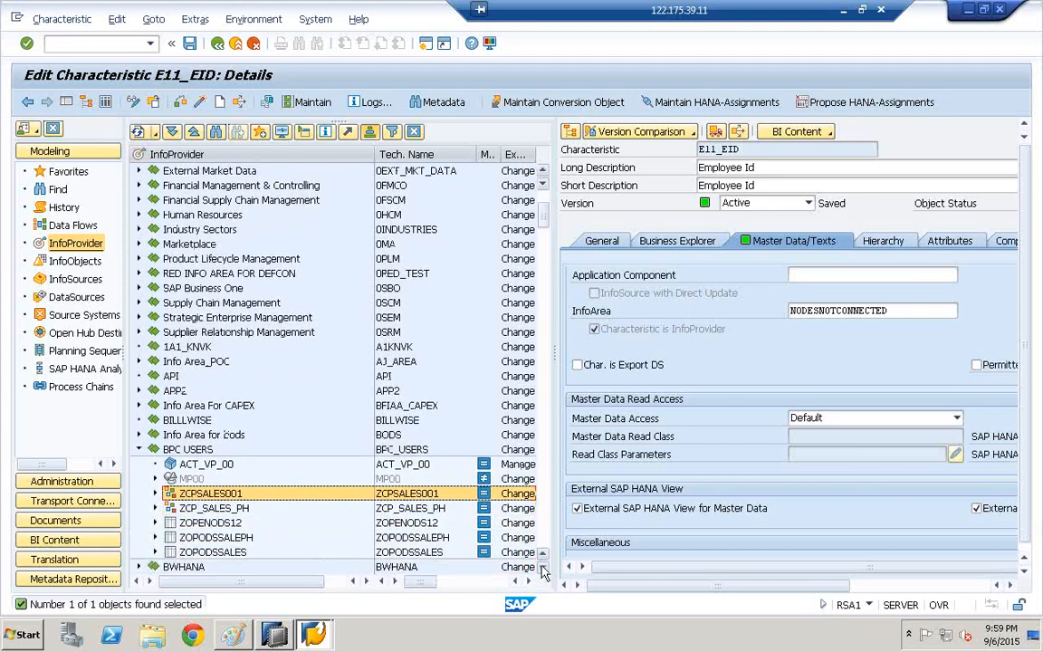
pyautogui.click(541, 567)
pyautogui.click(541, 568)
pyautogui.click(541, 568)
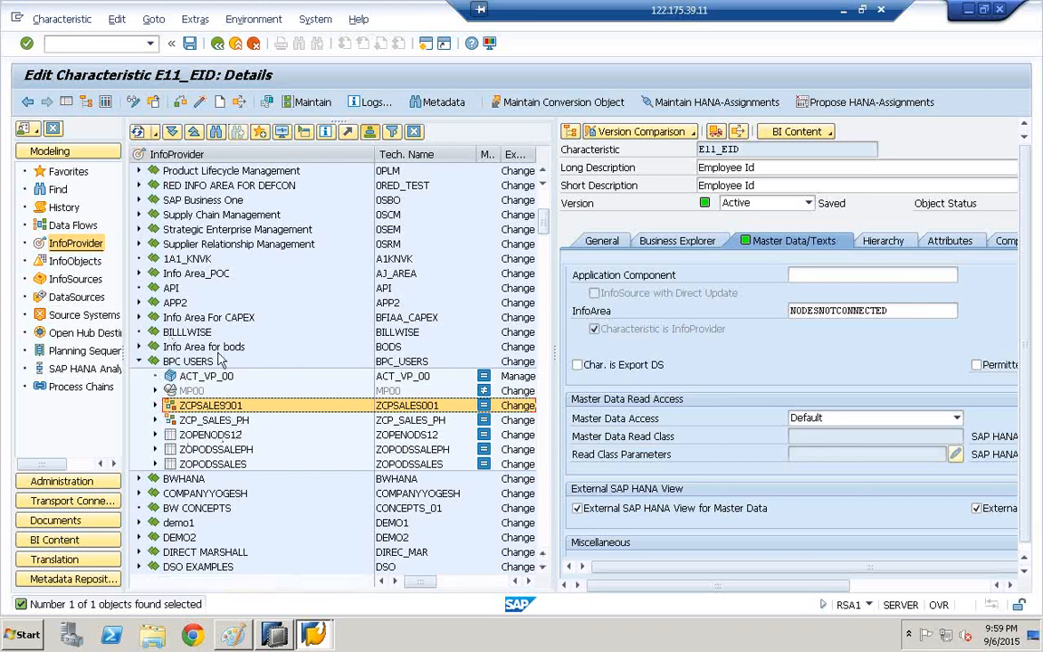
# Leave the open object editors back to SAP Easy Access and restart transaction rsa1.
pyautogui.click(220, 44)
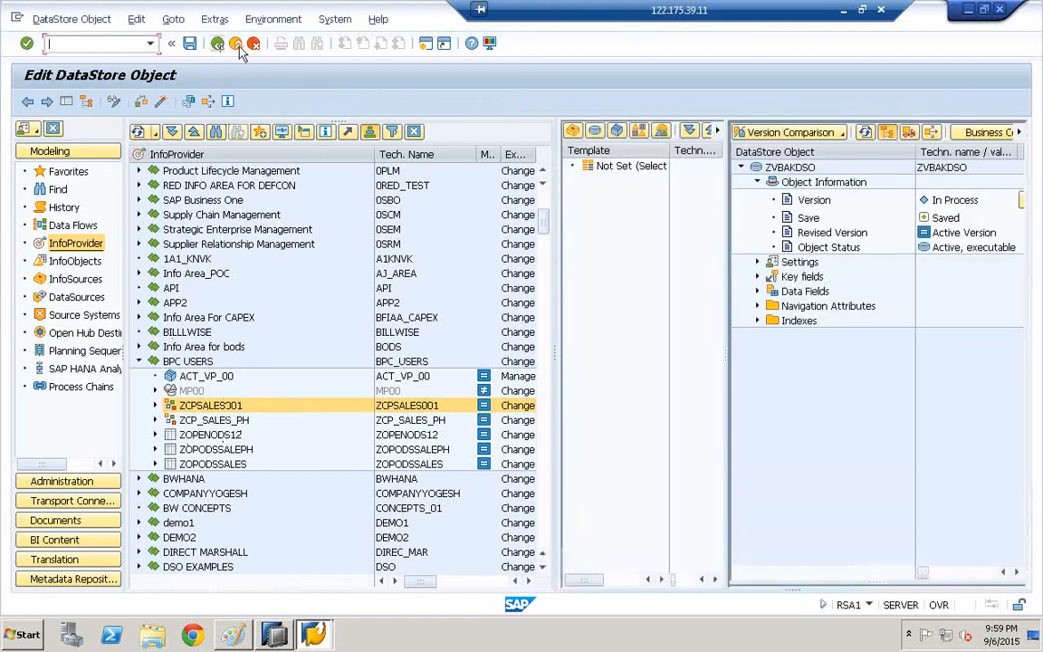
pyautogui.click(237, 45)
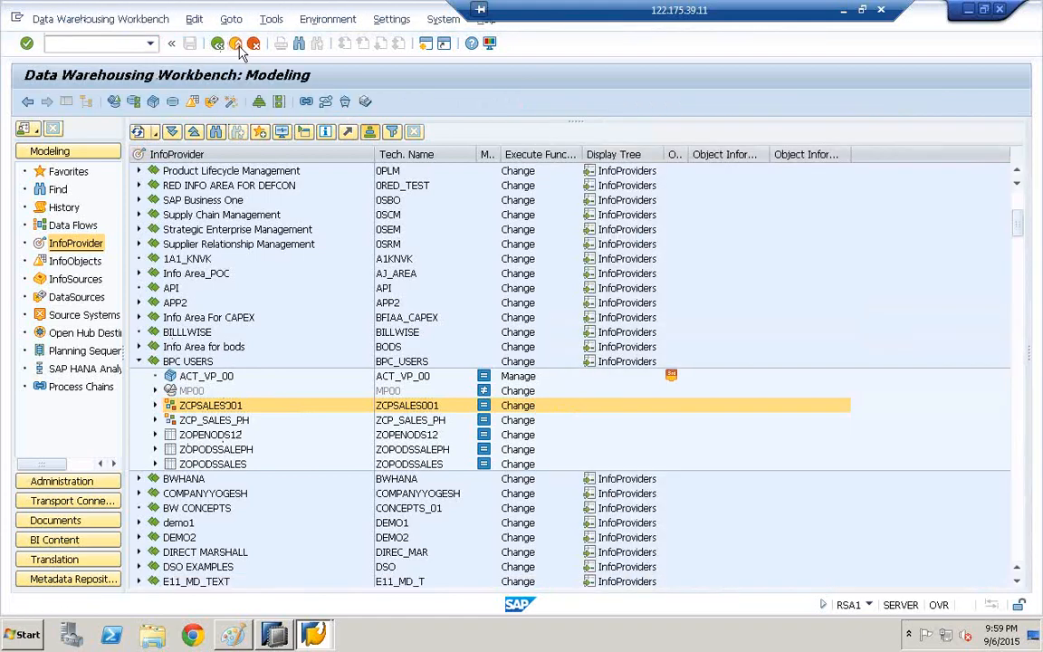
pyautogui.click(239, 49)
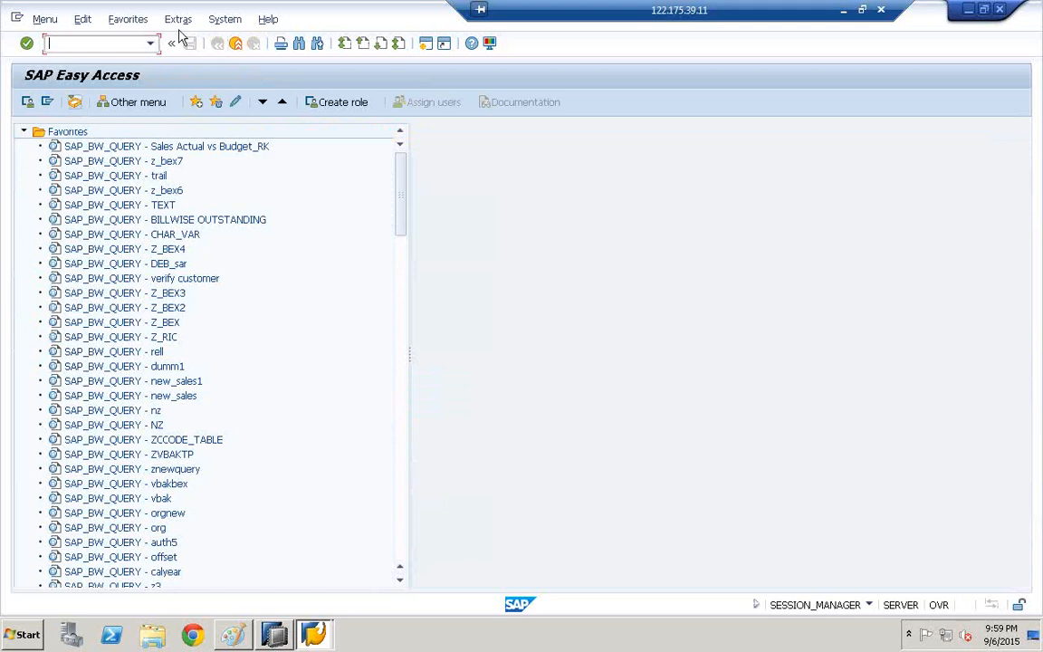
pyautogui.click(150, 44)
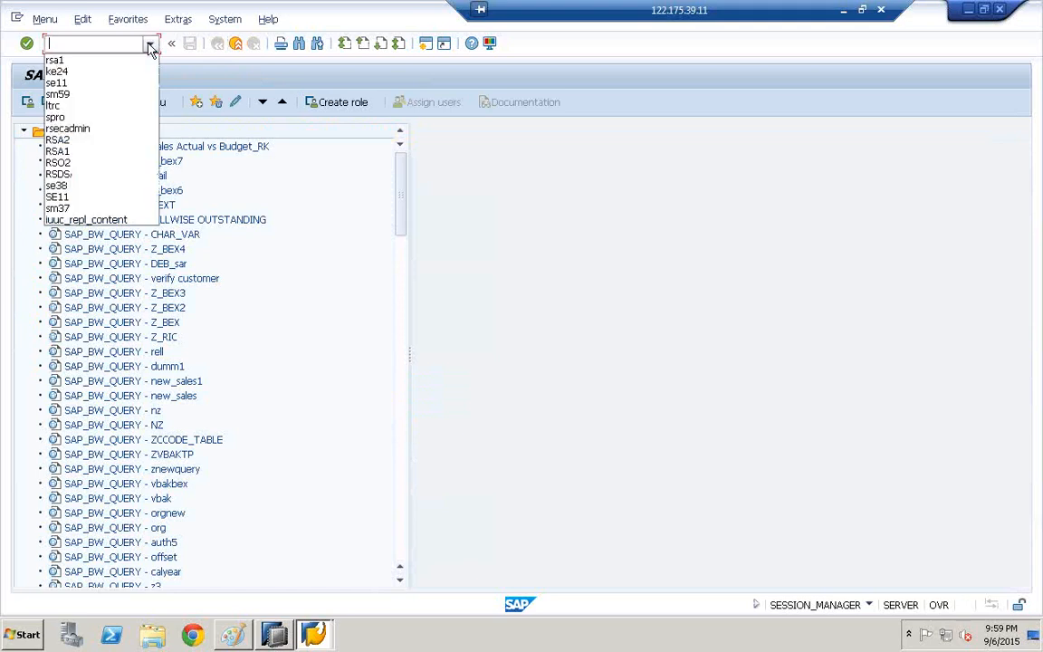
pyautogui.click(60, 59)
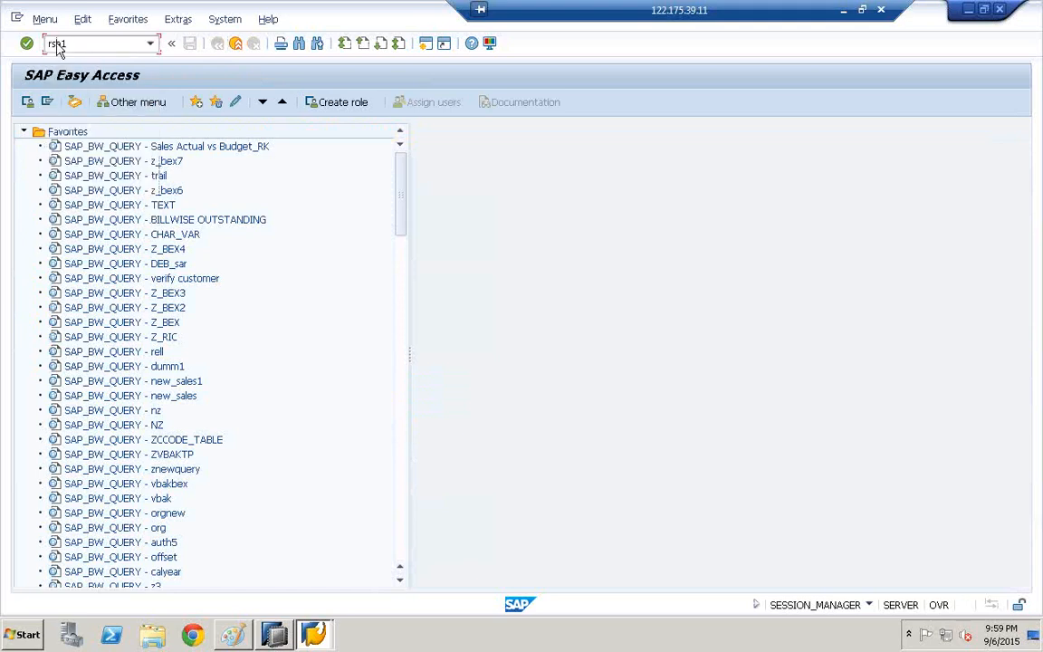
pyautogui.press('Return')
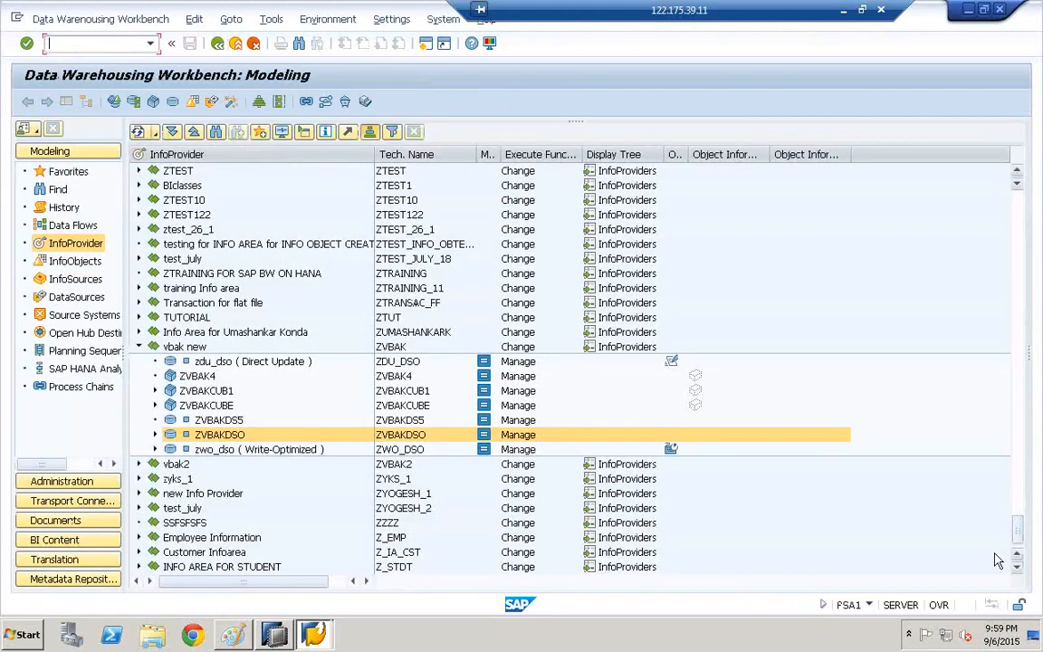
# Search the reloaded InfoProvider tree for ZCPSALES, starting from the InfoArea Business Planning and Consolidation.
pyautogui.moveTo(1017, 536); pyautogui.dragTo(1012, 182)
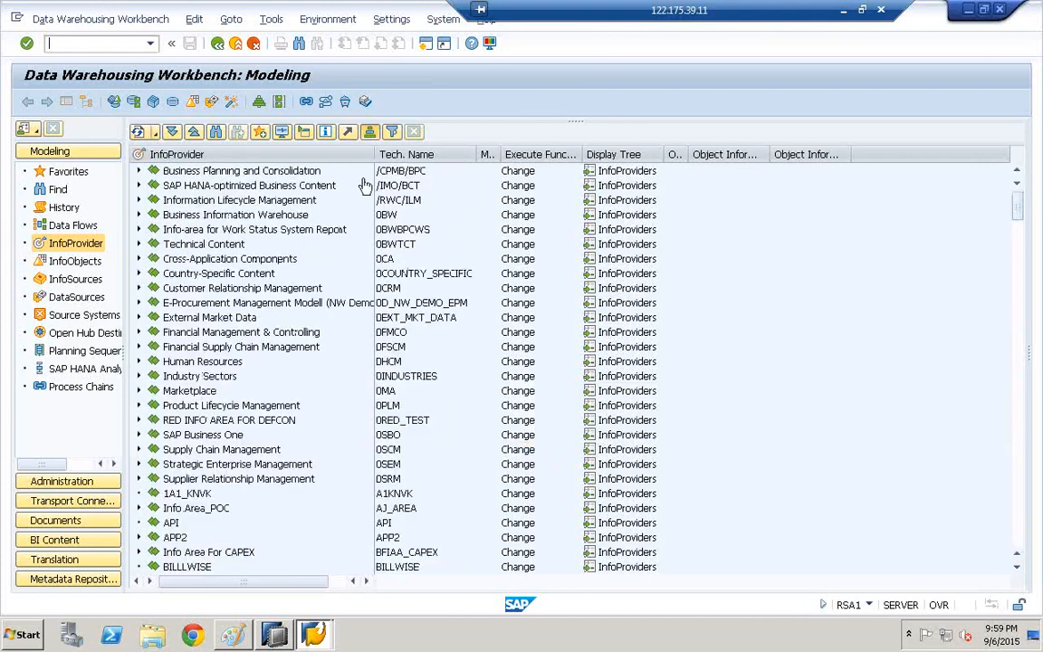
pyautogui.click(247, 172)
pyautogui.click(216, 134)
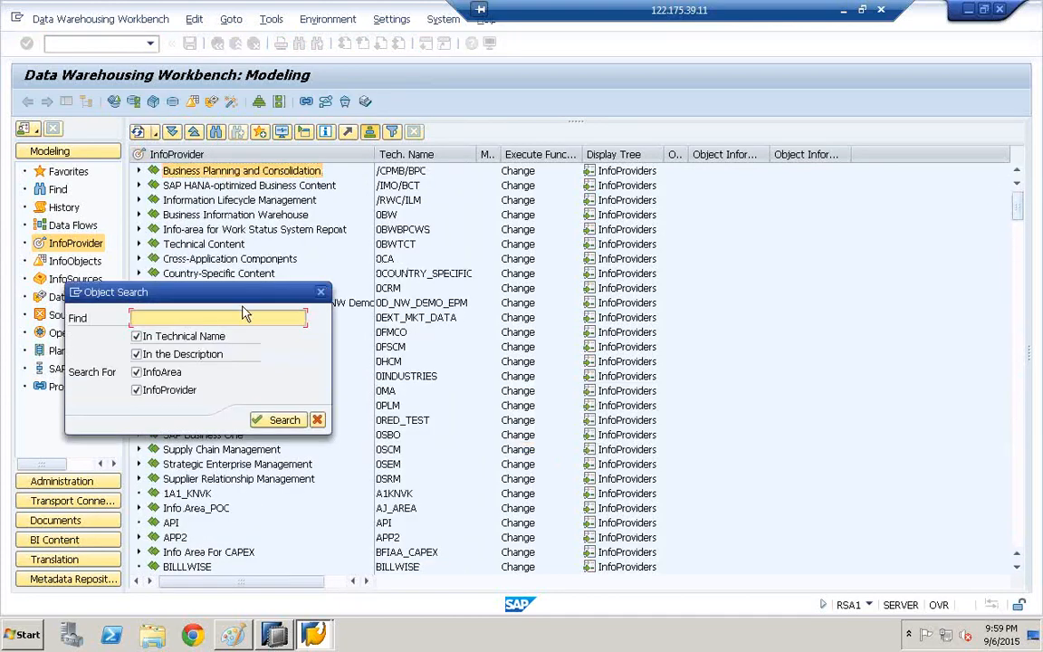
pyautogui.write('ZVBAKCUBE')
pyautogui.write('ZCPSALES')
pyautogui.press('Return')
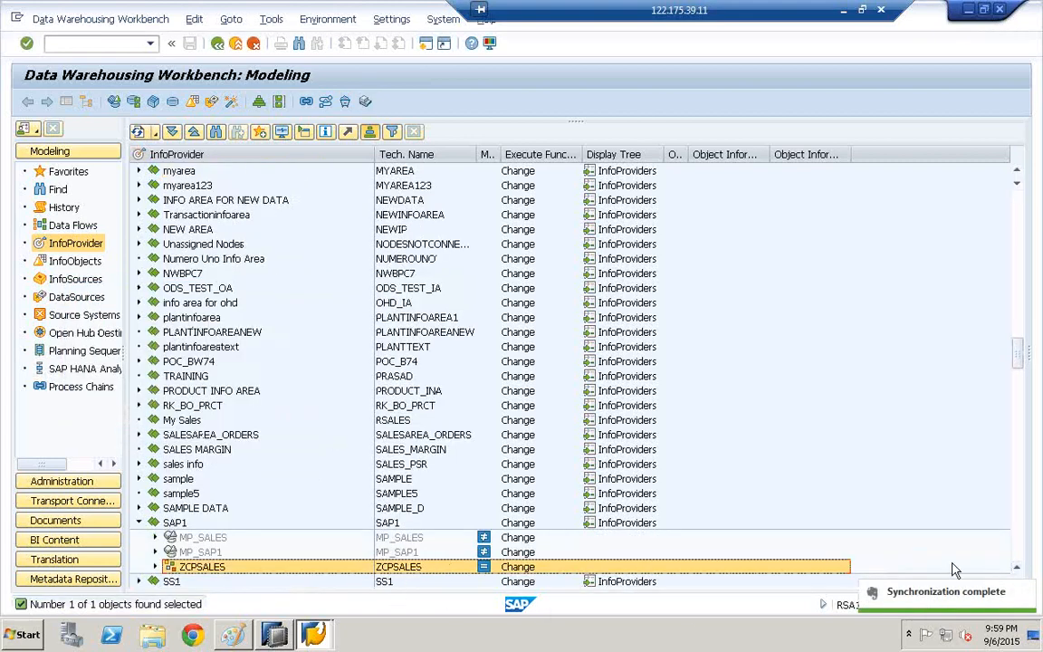
# Expand ZCPSALES under InfoArea SAP1 and examine the part providers ZVBAKCUB1 and ZVBAKCUBE beneath it.
pyautogui.click(1026, 591)
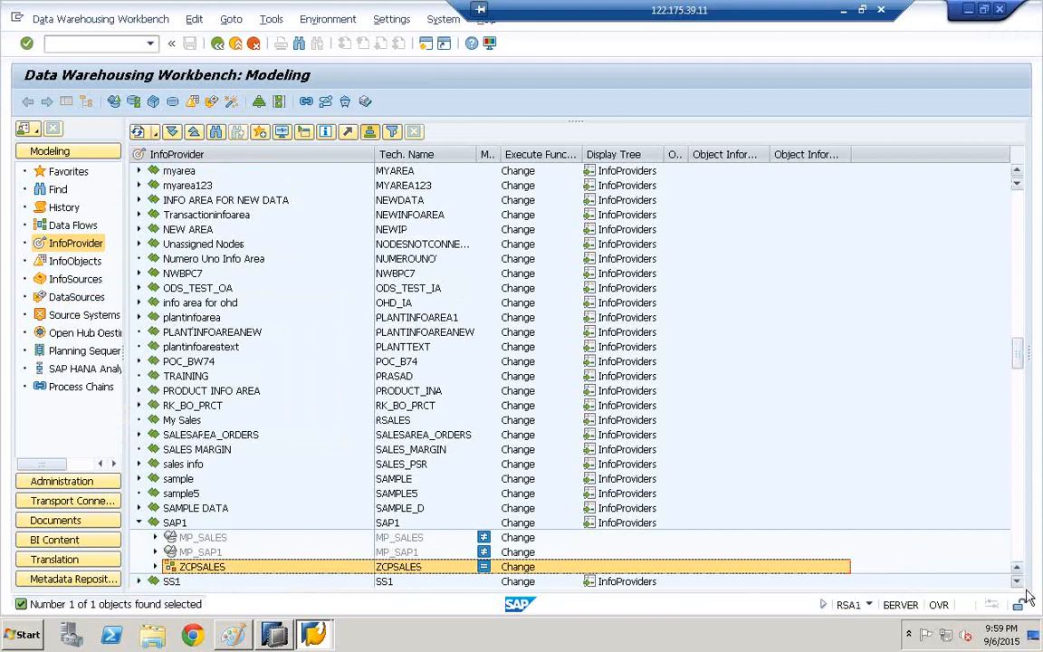
pyautogui.scroll(-4, 1019, 586)
pyautogui.scroll(-8, 1019, 587)
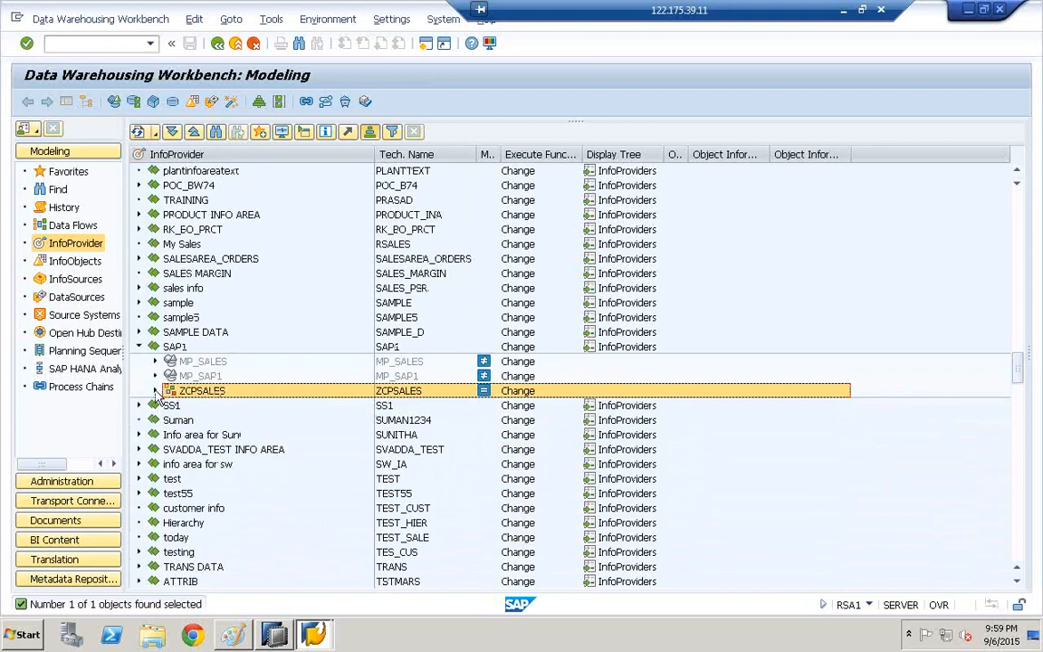
pyautogui.click(155, 390)
pyautogui.click(205, 406)
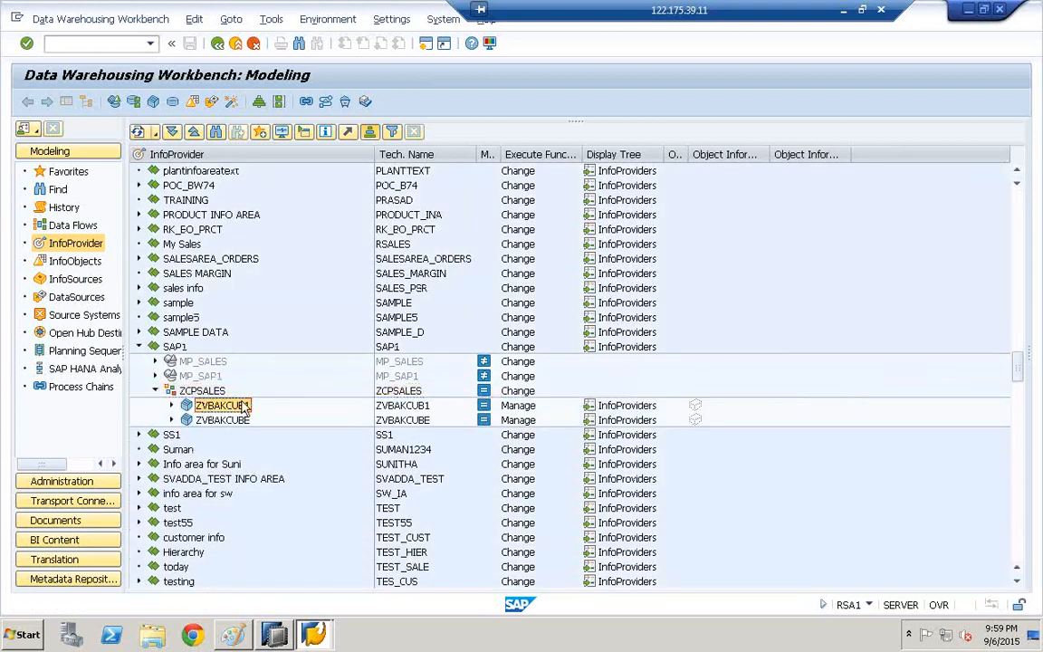
pyautogui.click(389, 406)
pyautogui.click(397, 421)
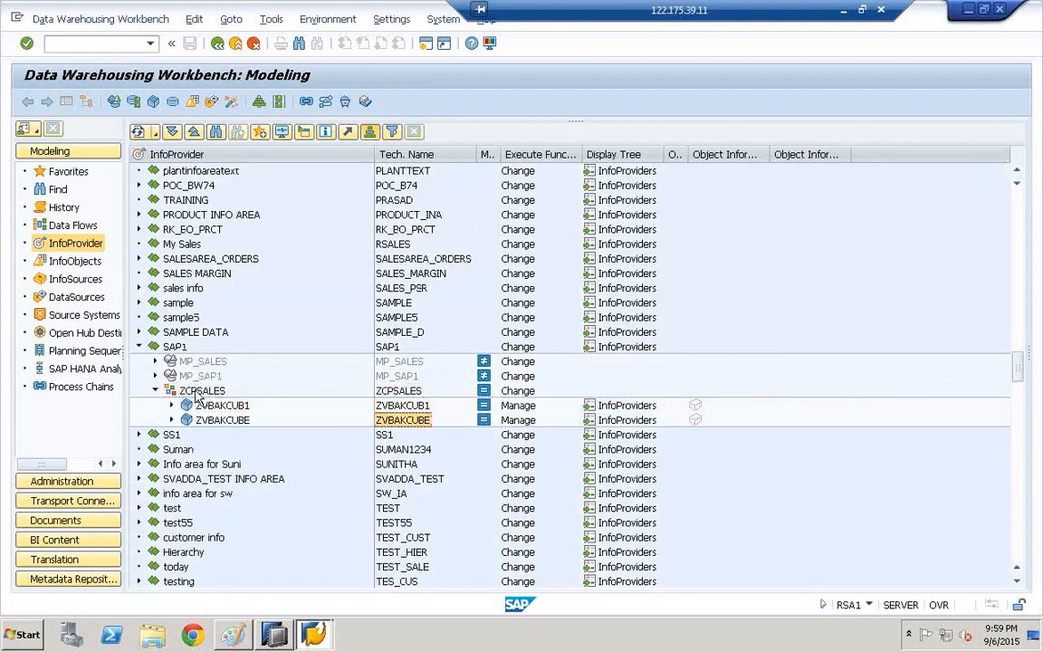
pyautogui.click(201, 391)
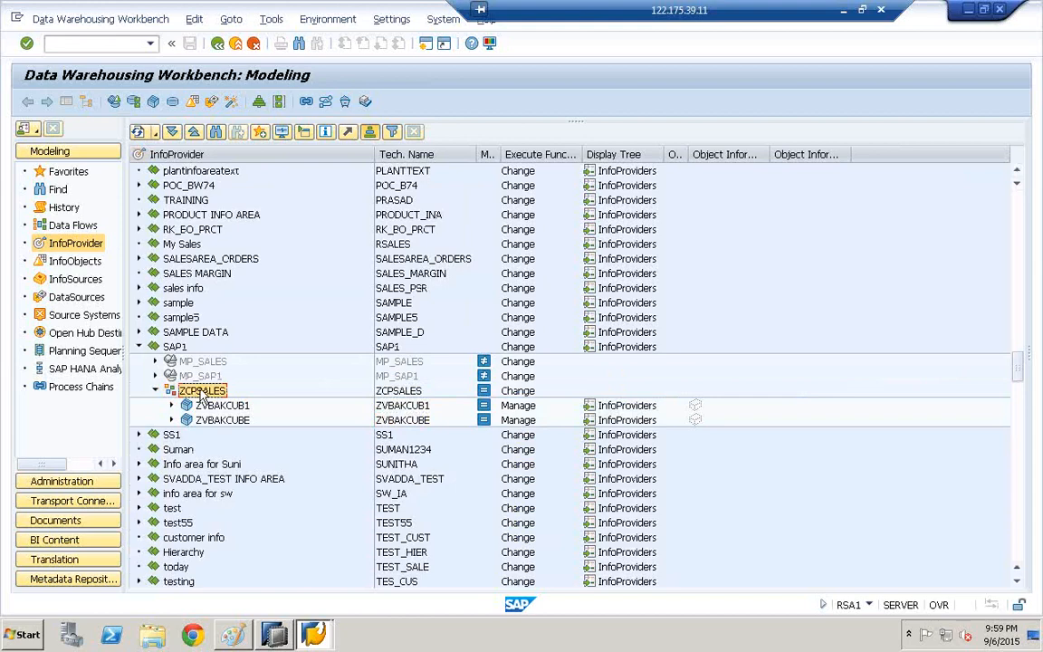
# Open ZCPSALES in the modelling support functions and display its data with all fields selected for output.
pyautogui.doubleClick(201, 391)
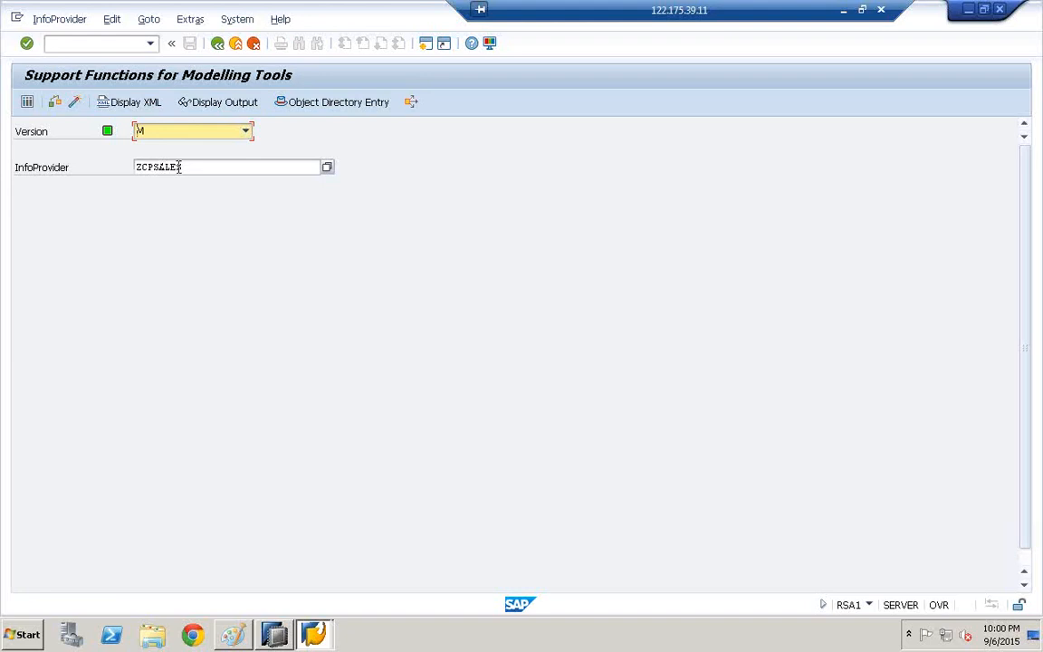
pyautogui.click(28, 106)
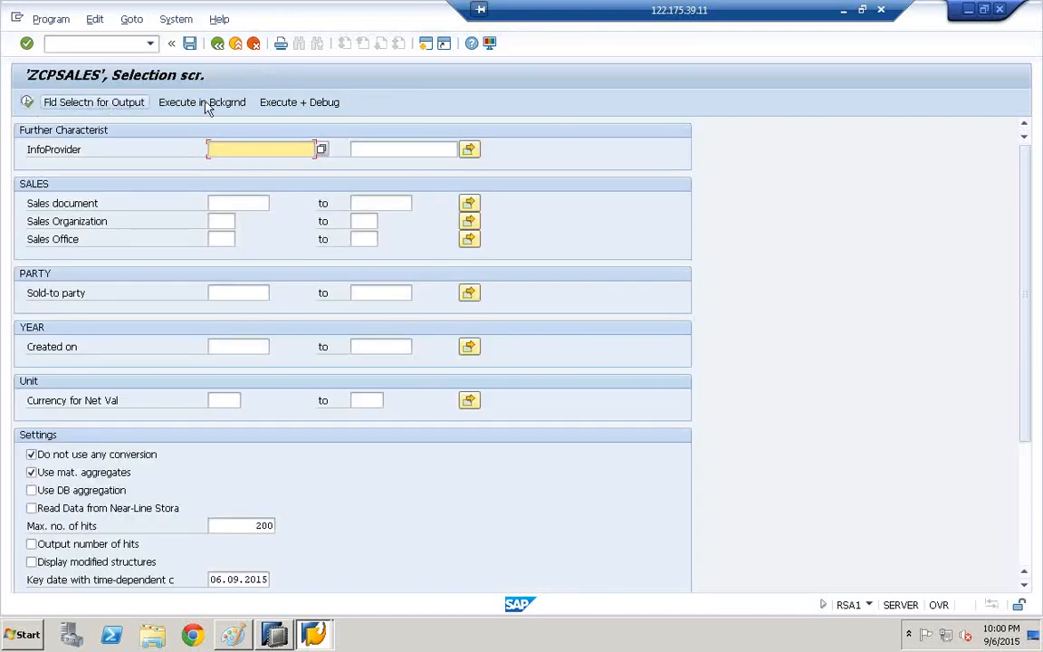
pyautogui.click(98, 104)
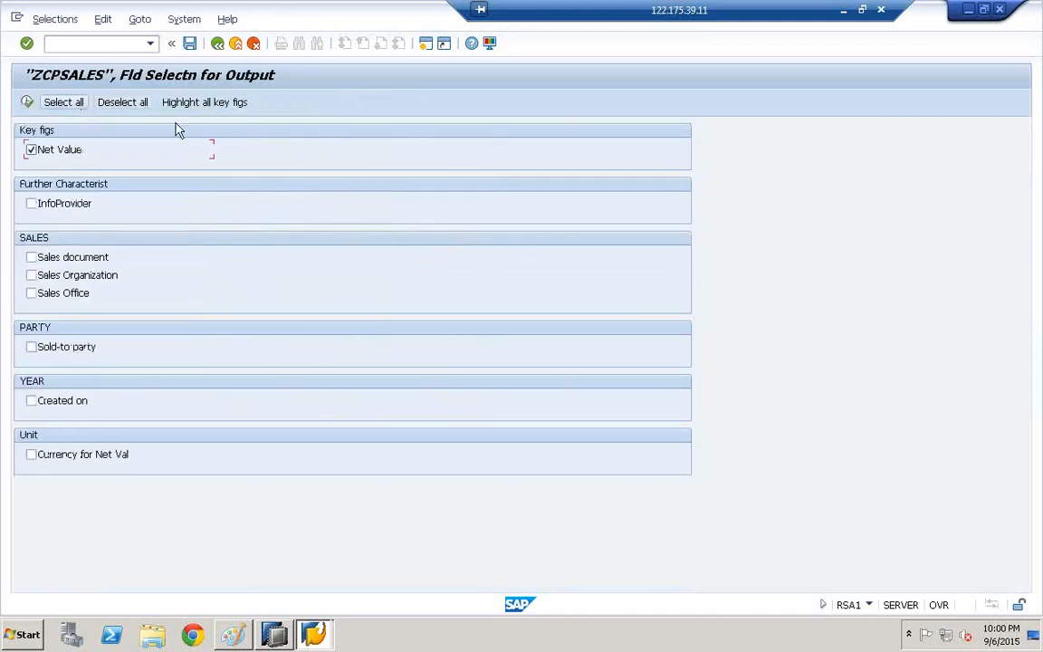
pyautogui.click(224, 105)
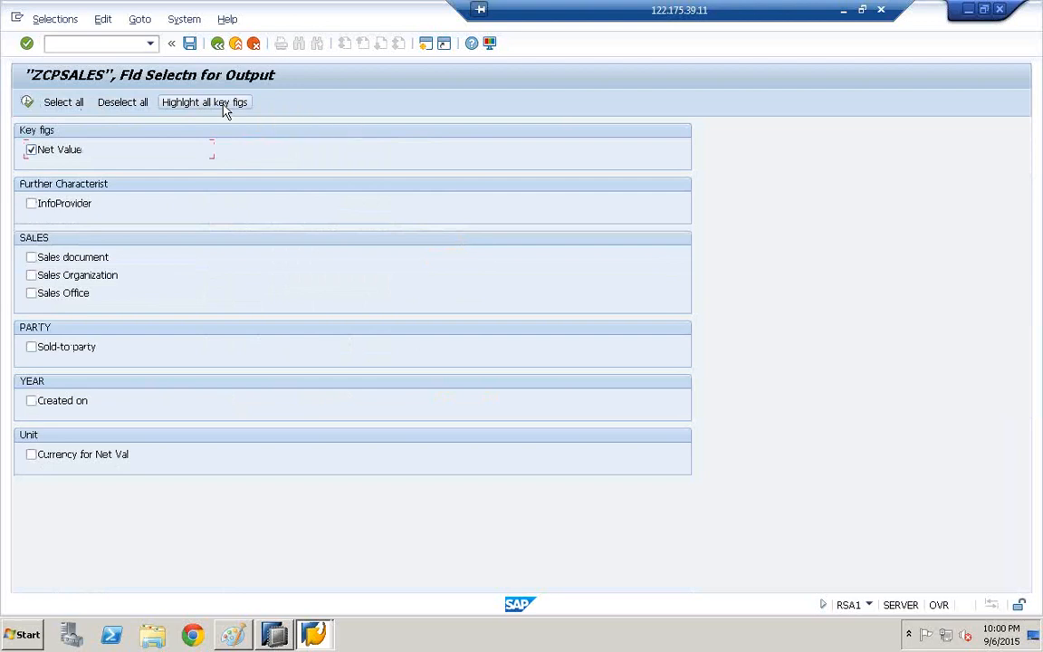
pyautogui.click(67, 105)
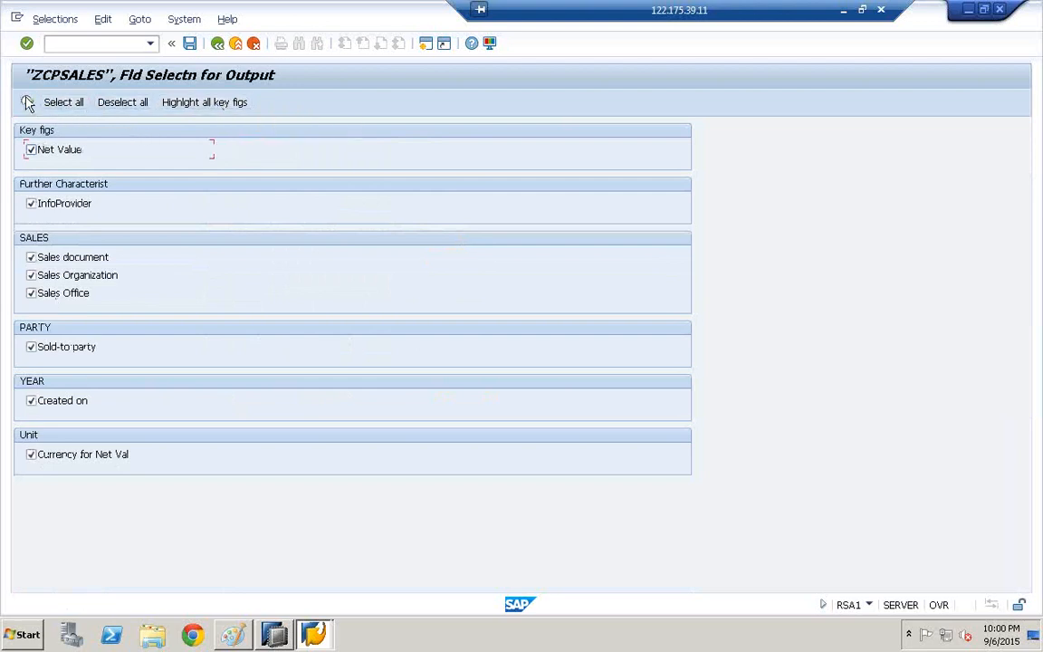
pyautogui.click(27, 103)
pyautogui.click(27, 103)
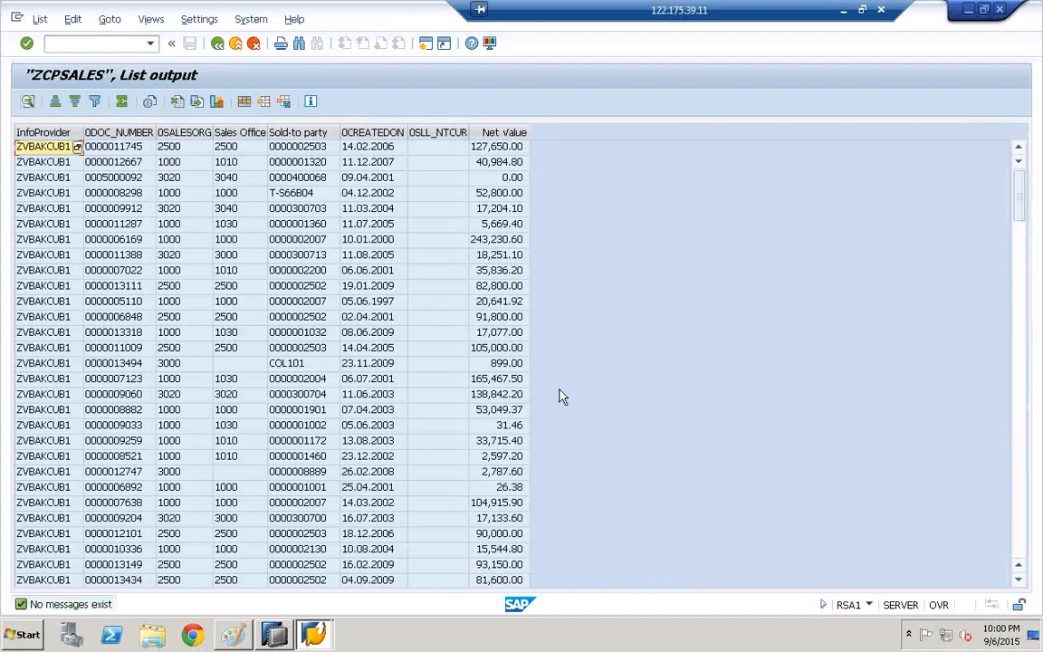
# Examine the InfoProvider column of the ZCPSALES list output down to the last row, and leave the list.
pyautogui.scroll(-1, 752, 360)
pyautogui.scroll(-20, 752, 360)
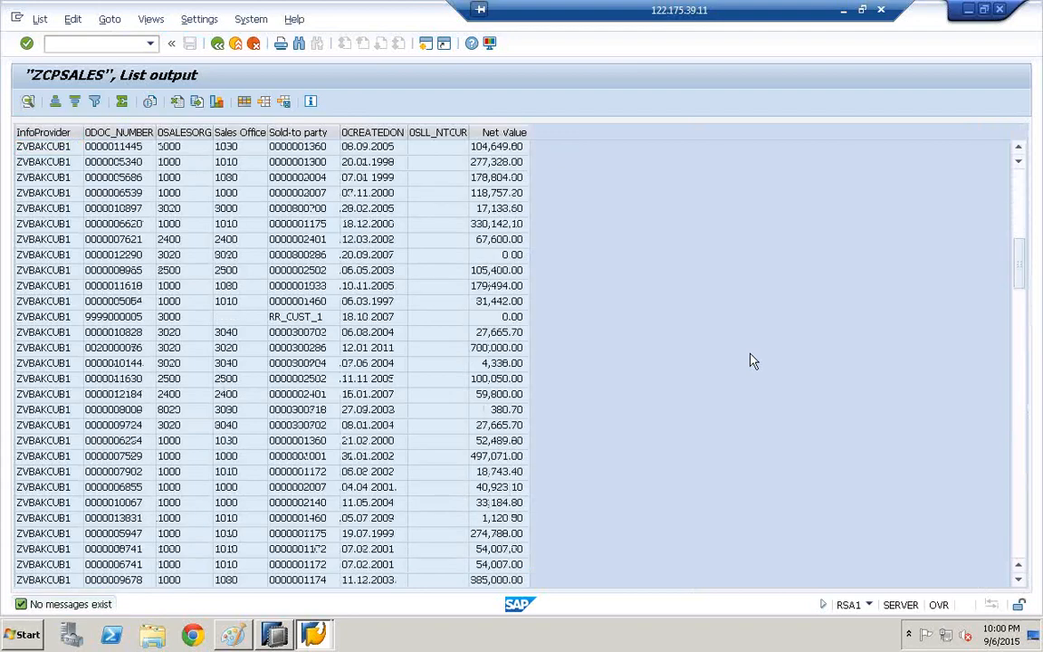
pyautogui.scroll(-20, 753, 361)
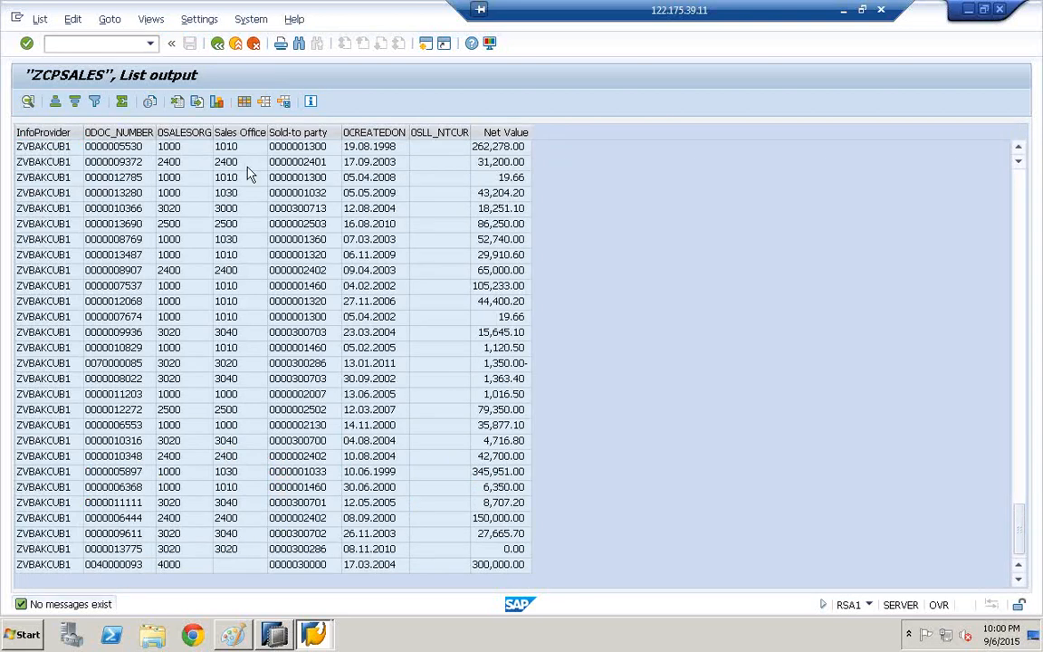
pyautogui.click(220, 50)
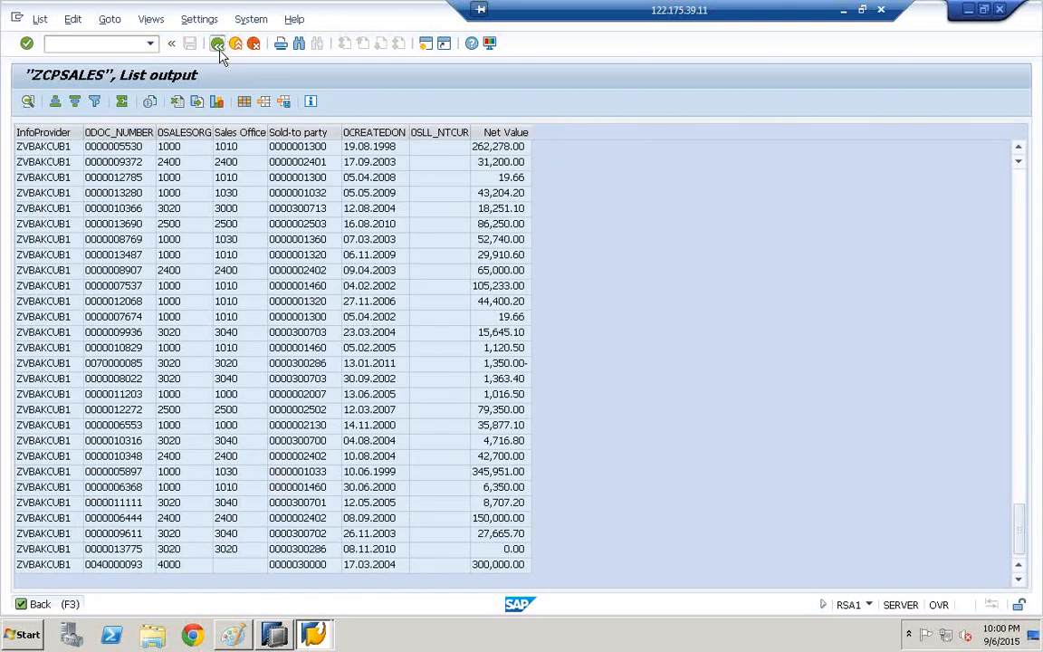
# Switch to SAP HANA Studio and inspect the ZVBAKCUB1 part in the ZCPSALES union scenario.
pyautogui.click(276, 636)
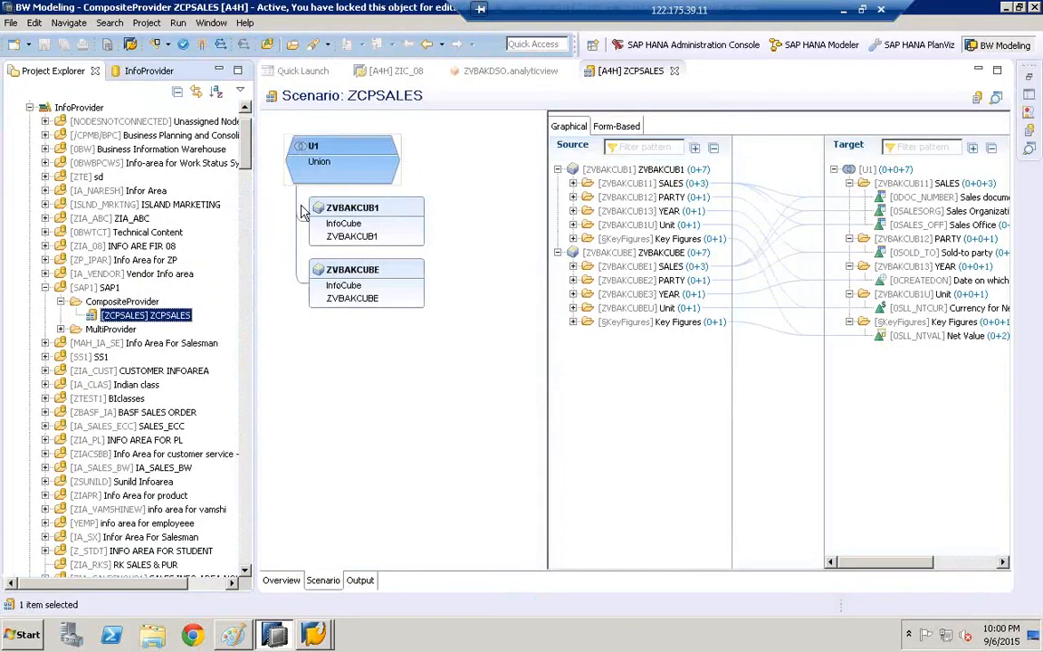
pyautogui.moveTo(340, 212)
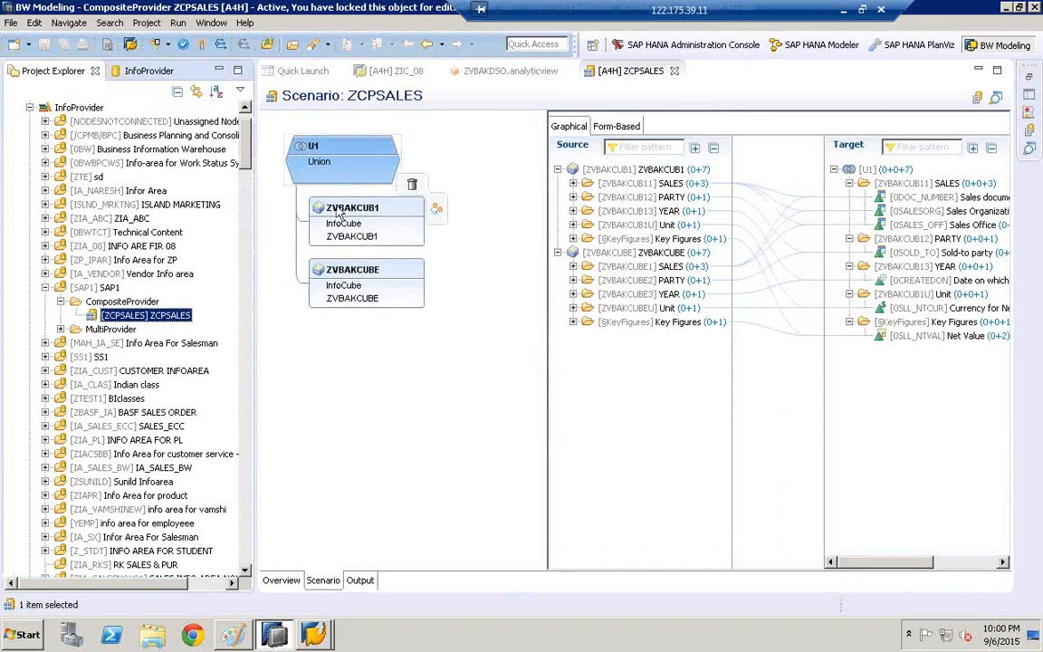